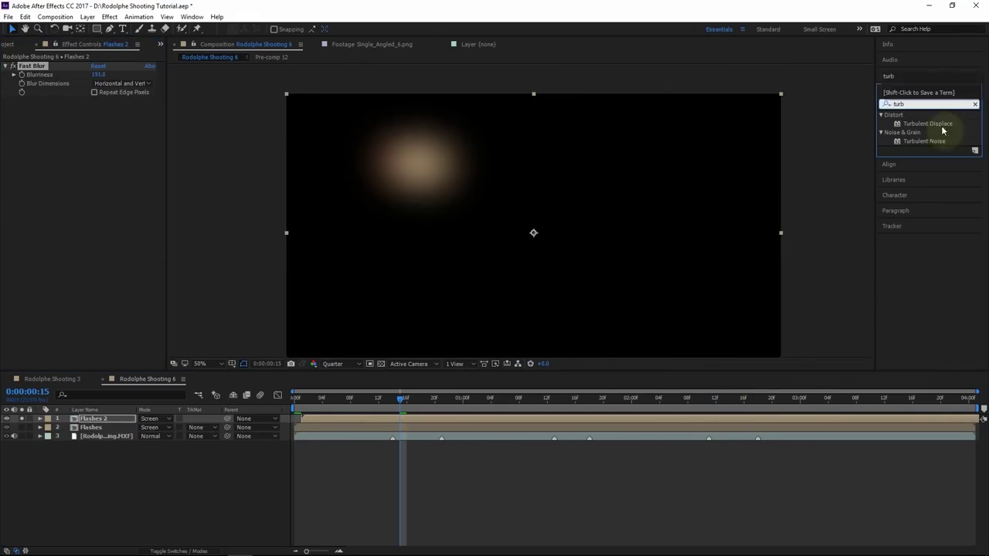
Apply Turbulent Displace to the Flashes 2 layer and reveal its effects in the timeline.
left_click_drag(931, 125, 334, 140)
key("e")
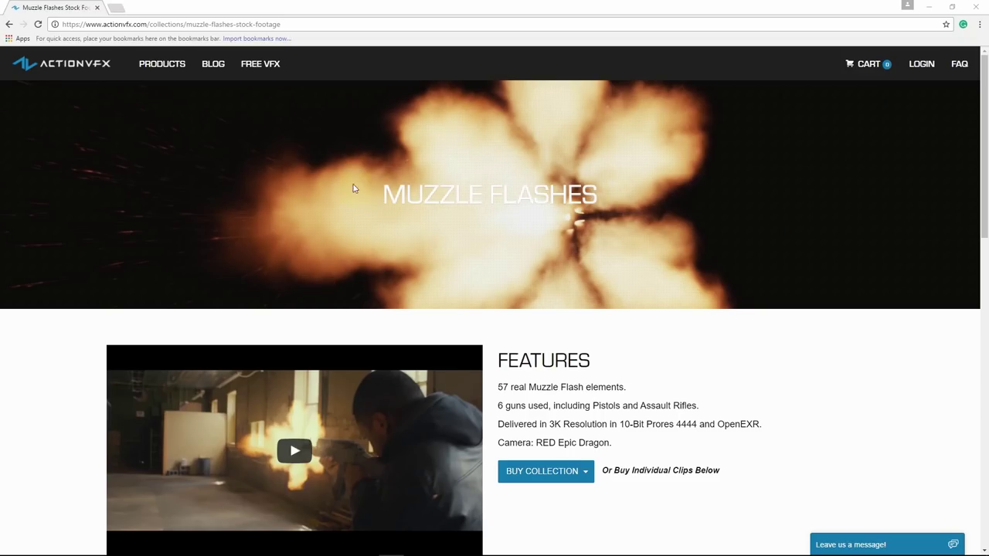
Scroll the ActionVFX Muzzle Flashes page and highlight the 42 Pistol Flashes pack title.
scroll(390, 237, "down", 4)
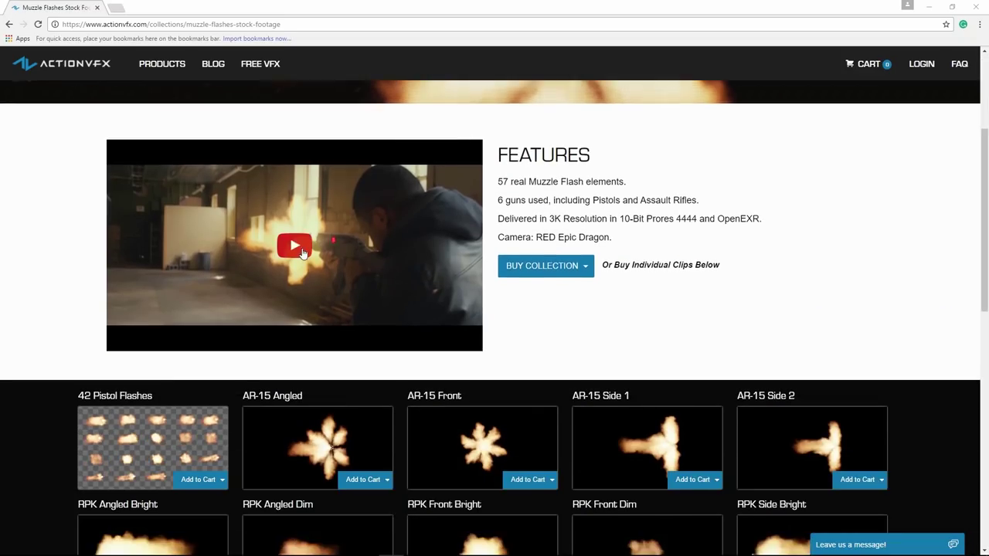
scroll(162, 363, "down", 1)
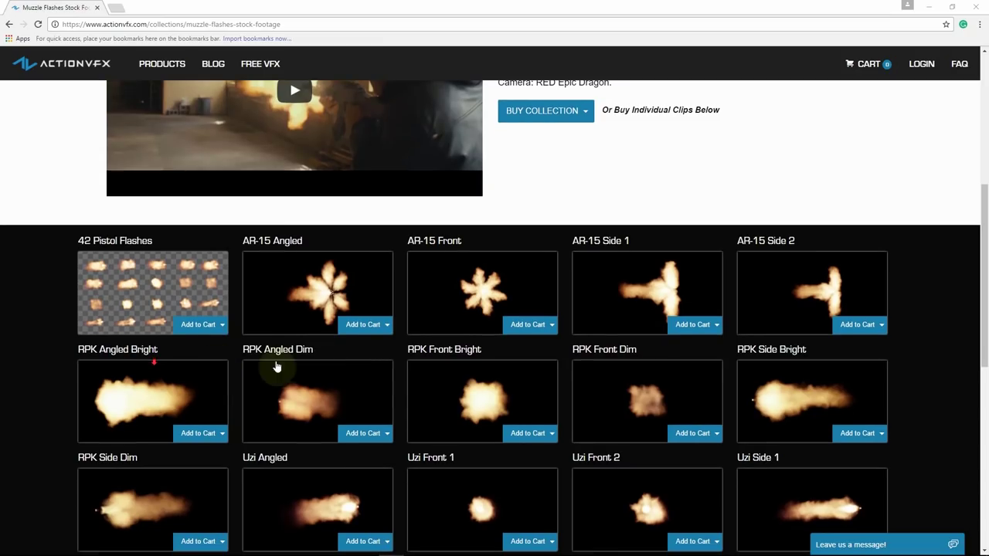
left_click_drag(74, 241, 165, 245)
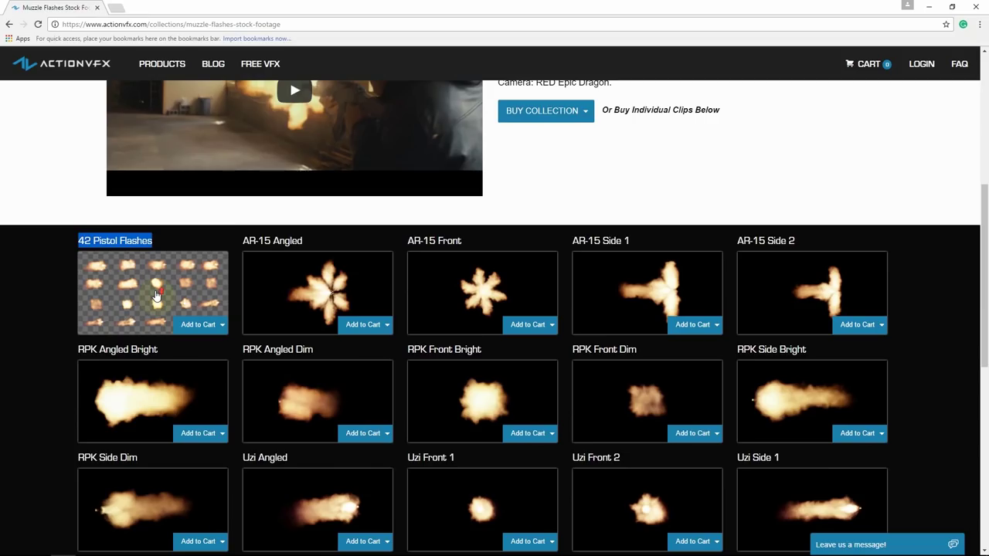
scroll(155, 296, "up", 1)
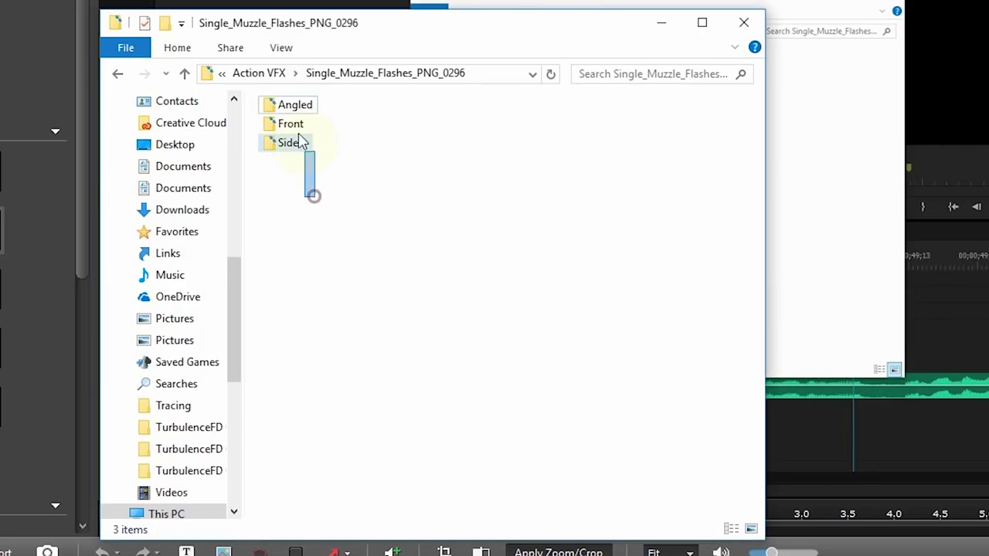
Show the downloaded Angled, Front and Side flash folders as large icons.
left_click_drag(311, 192, 282, 107)
left_click(281, 47)
left_click(340, 73)
Lower the second Glow effect's intensity to 0.4.
left_click(349, 246)
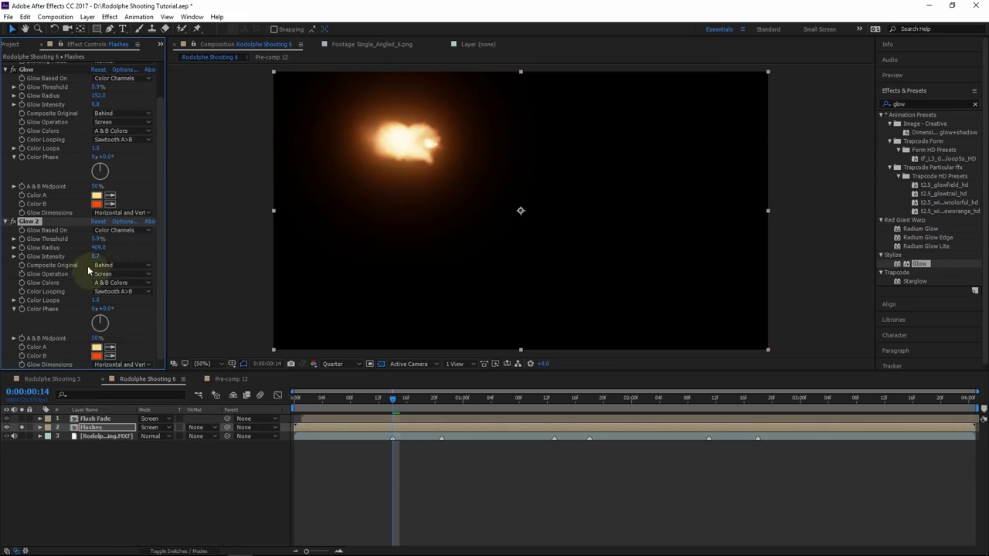
left_click_drag(95, 256, 85, 256)
key("F4")
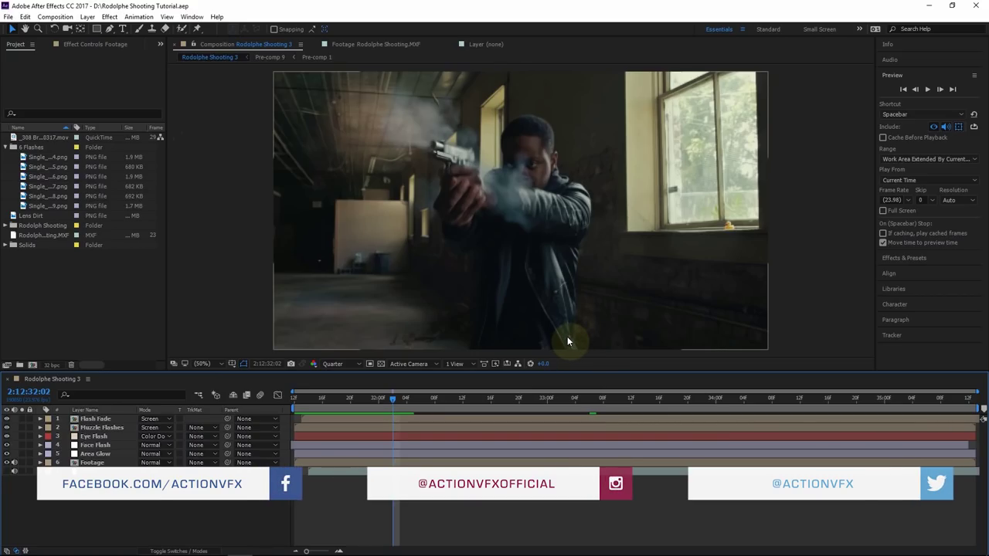
Preview the Rodolphe Shooting MXF footage and build a new composition from it.
left_click(23, 237)
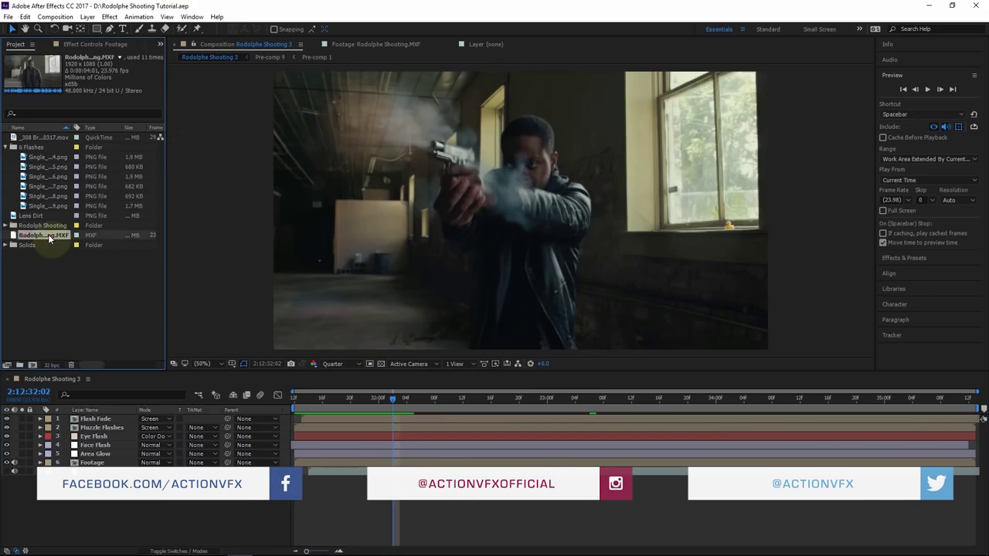
double_click(48, 234)
left_click_drag(298, 345, 411, 343)
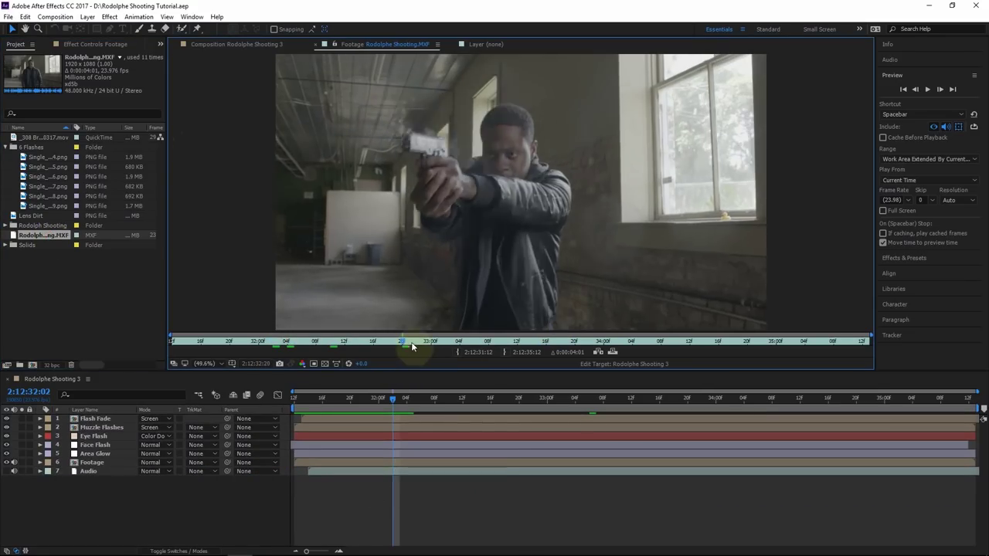
left_click(35, 267)
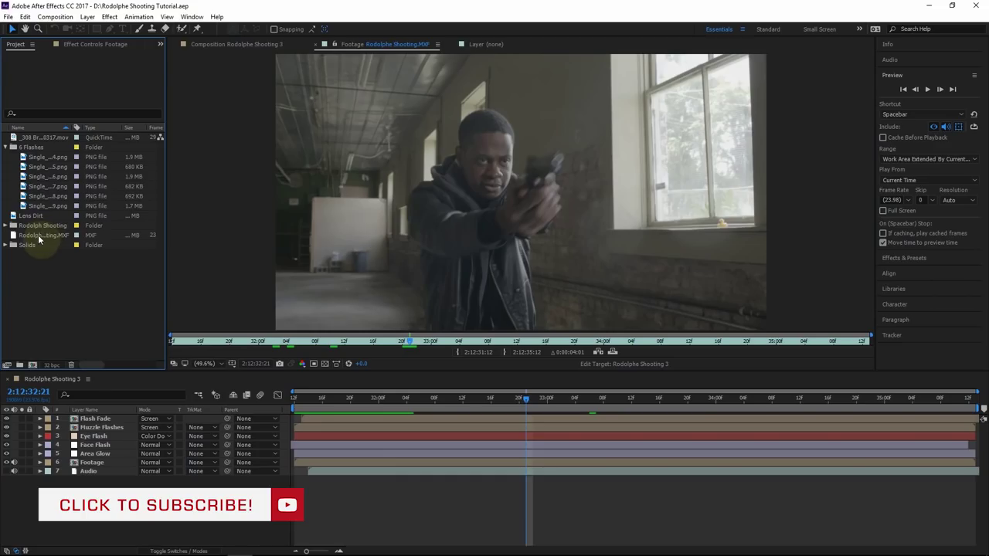
left_click_drag(38, 238, 34, 369)
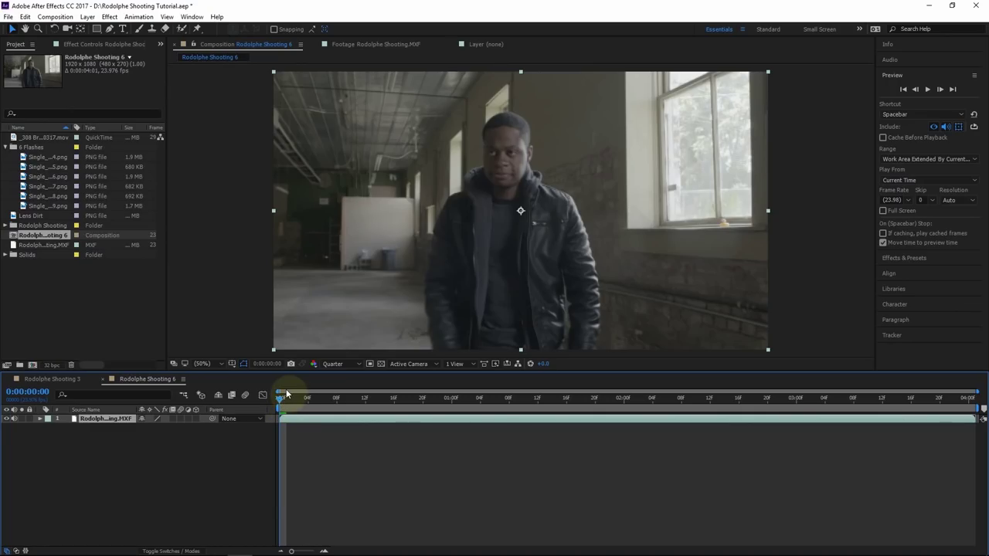
Find the first gunshot at frame 14 and mark it on the footage layer.
left_click_drag(286, 395, 377, 401)
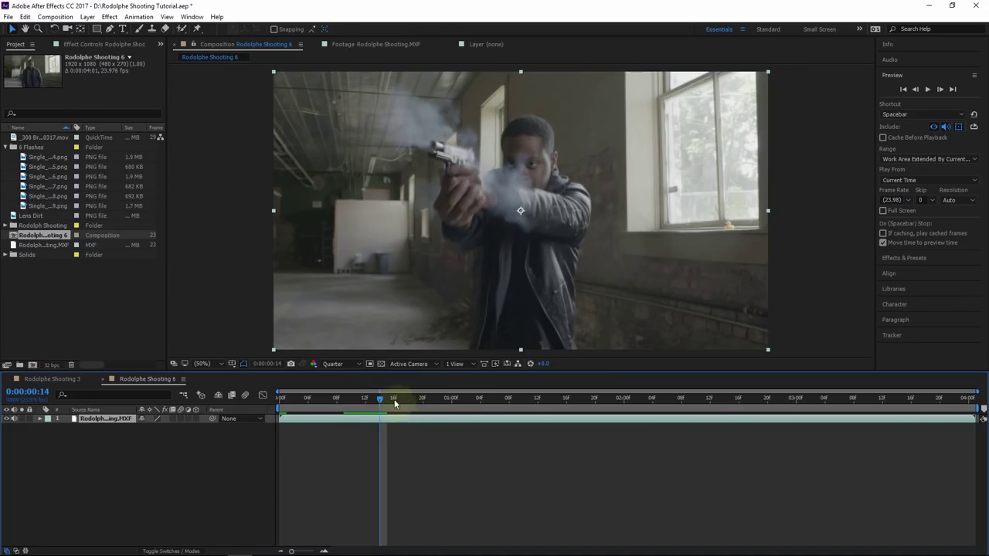
left_click(451, 398)
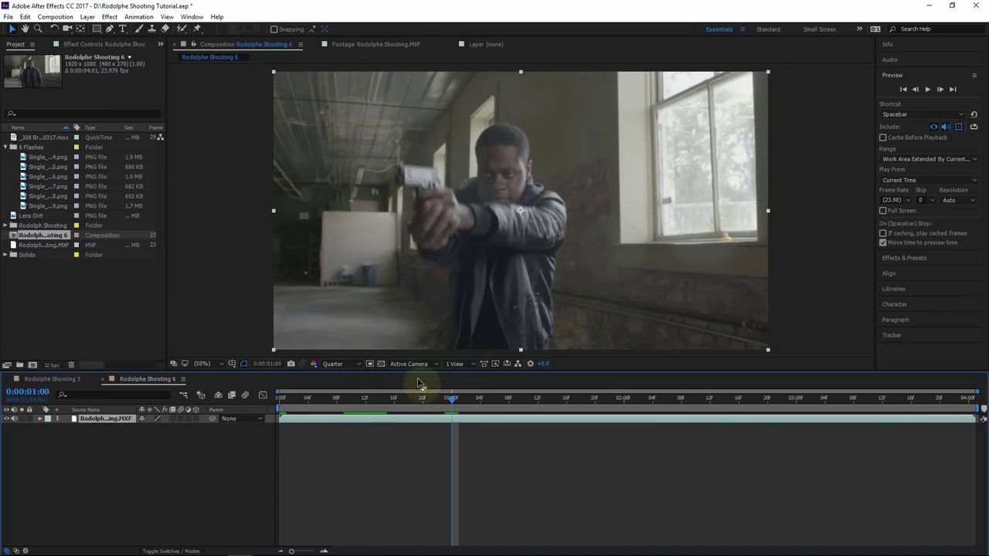
left_click(361, 400)
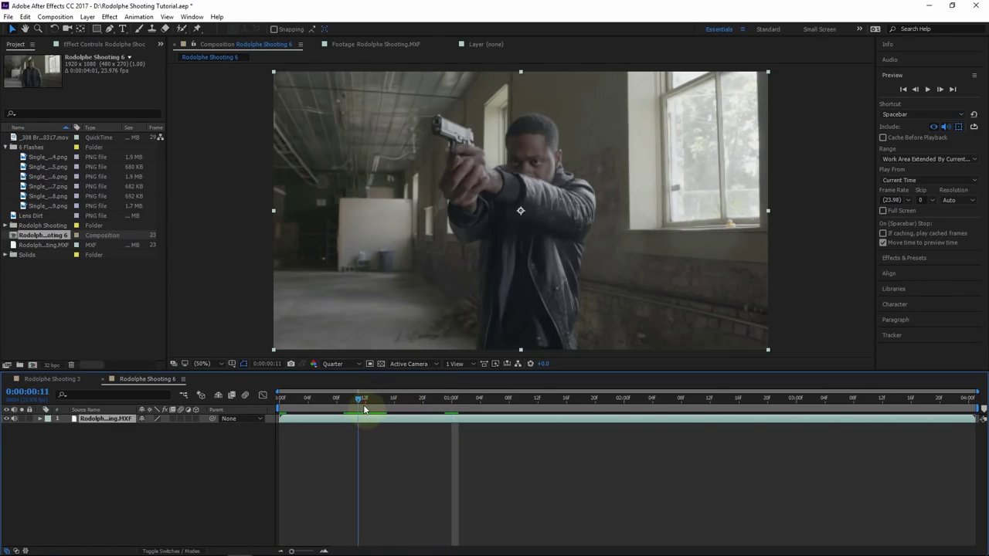
left_click(380, 403)
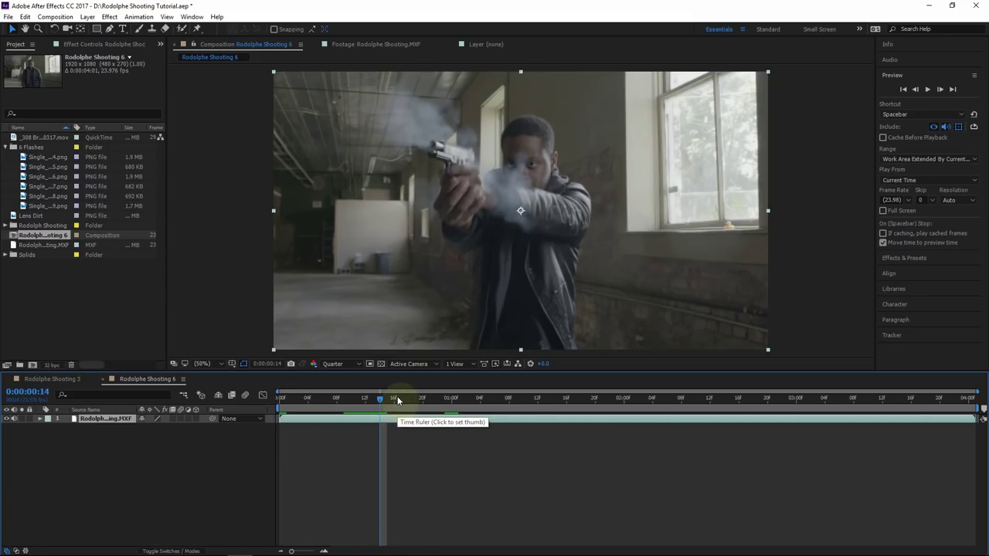
left_click(390, 438)
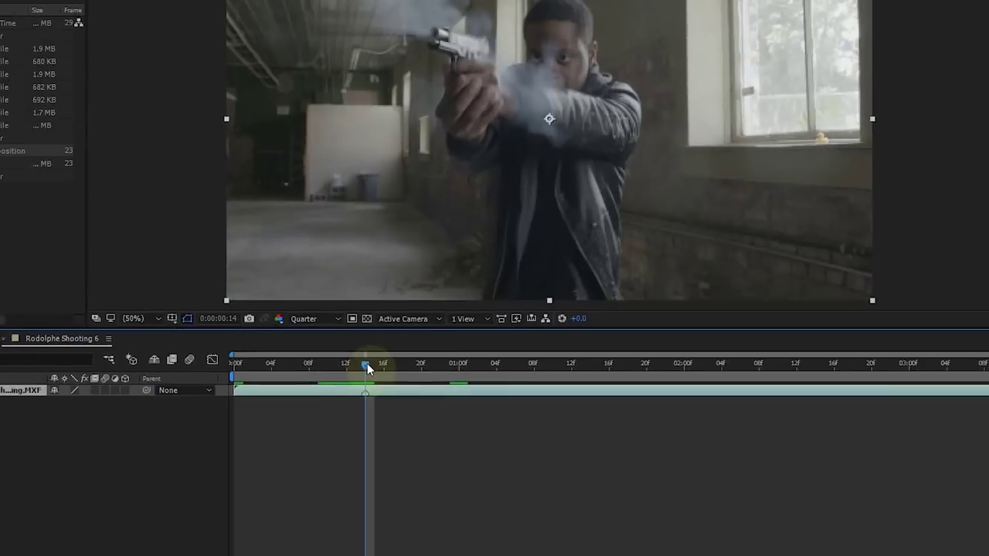
Scrub forward to the second gunshot at frame 21.
left_click(349, 283)
left_click_drag(393, 401, 528, 400)
left_click(444, 423)
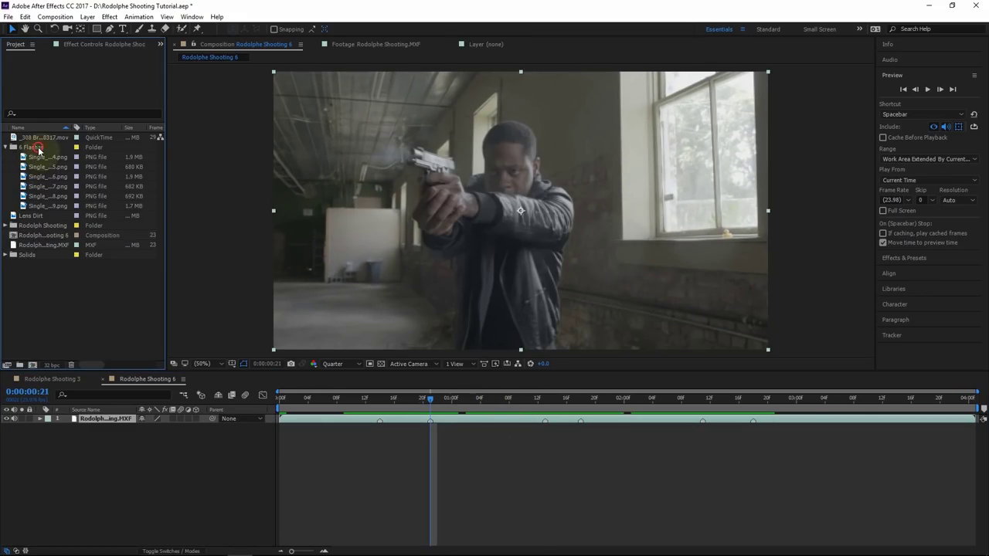
Preview the Single Angled flash PNGs in the 6 Flashes folder.
left_click(37, 148)
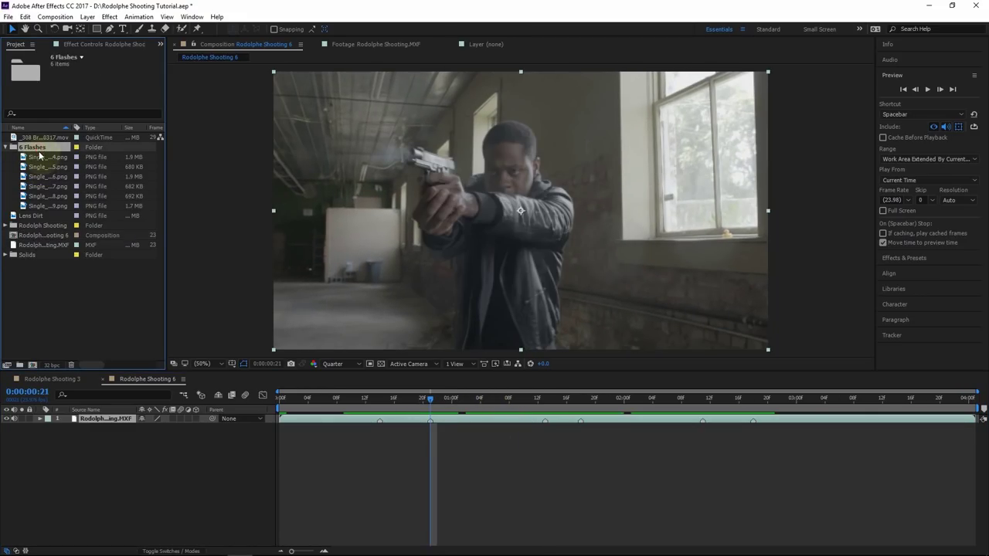
left_click(41, 158)
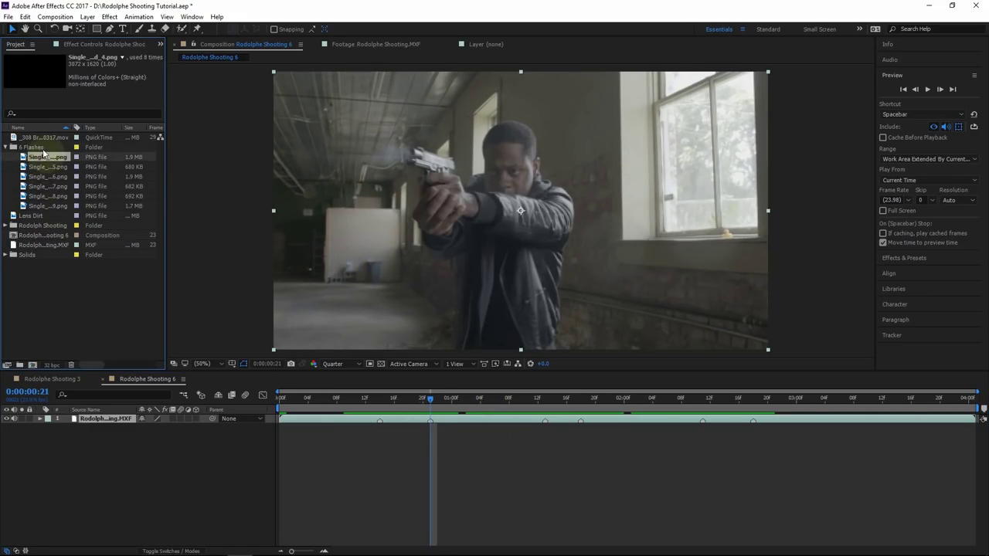
double_click(54, 167)
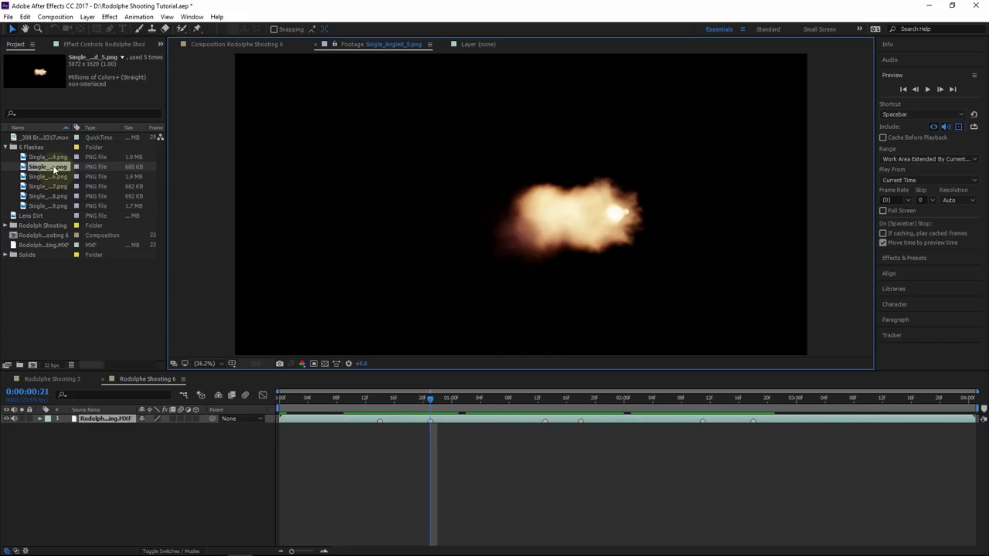
double_click(51, 177)
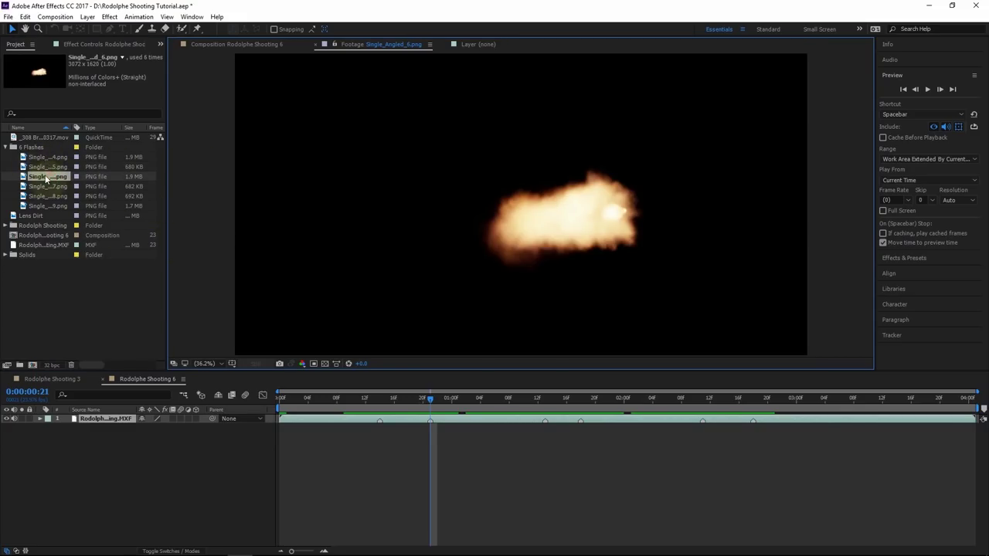
Add all six flash PNGs to the composition timeline as layers.
left_click(41, 157)
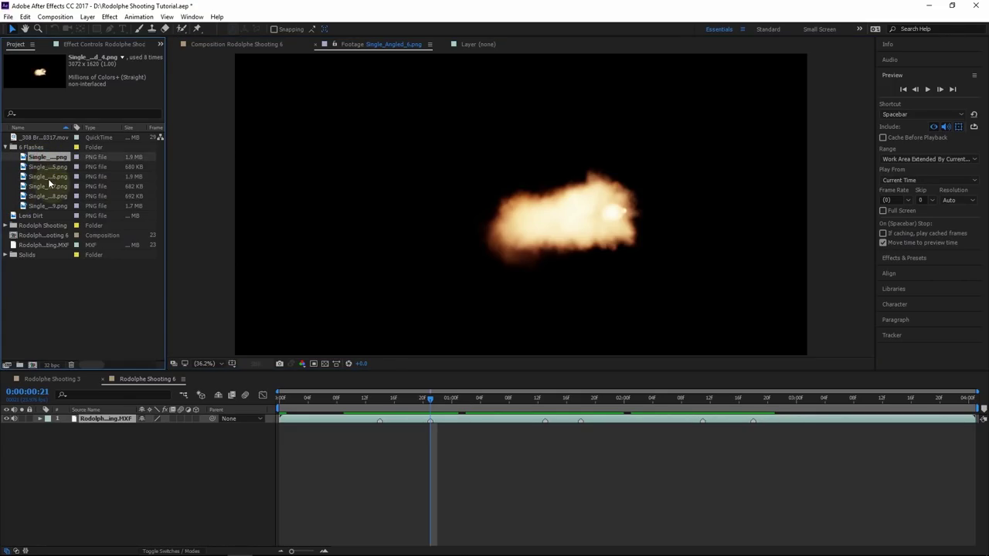
left_click(50, 206, "shift")
left_click_drag(60, 209, 110, 412)
Scale all six flash layers down to 42%.
key("s")
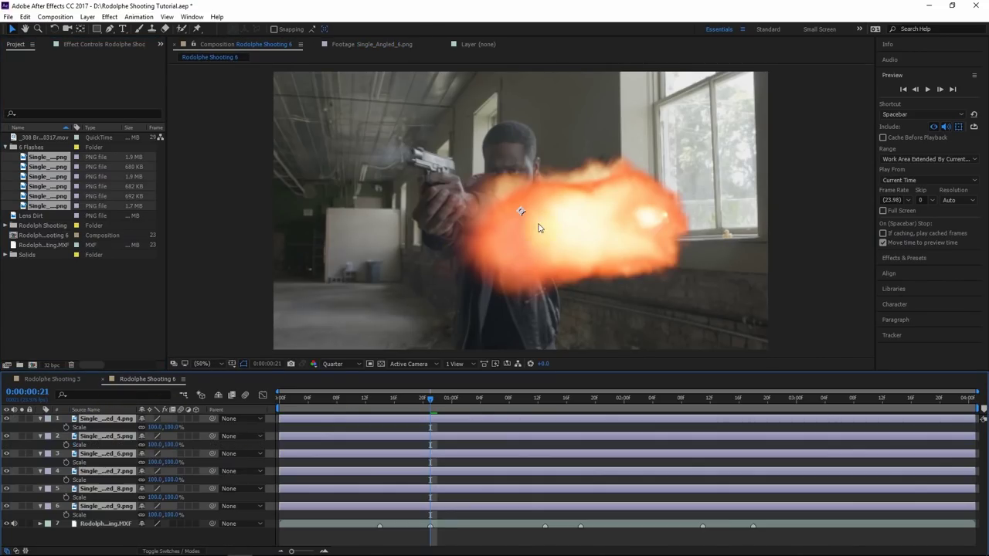
left_click_drag(154, 460, 149, 437)
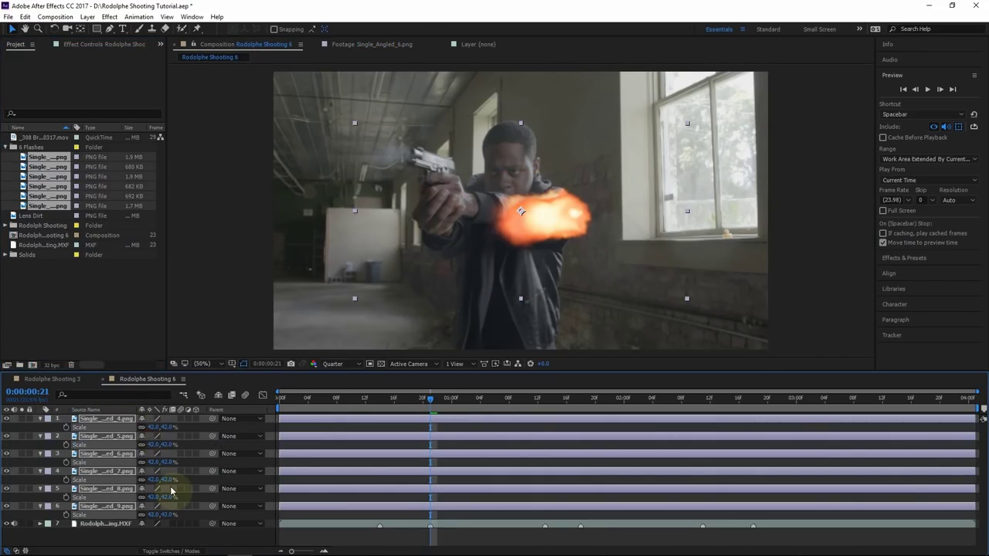
left_click(190, 537)
Spread the flashes to the left, upper corners and lower right of the frame.
left_click(109, 420)
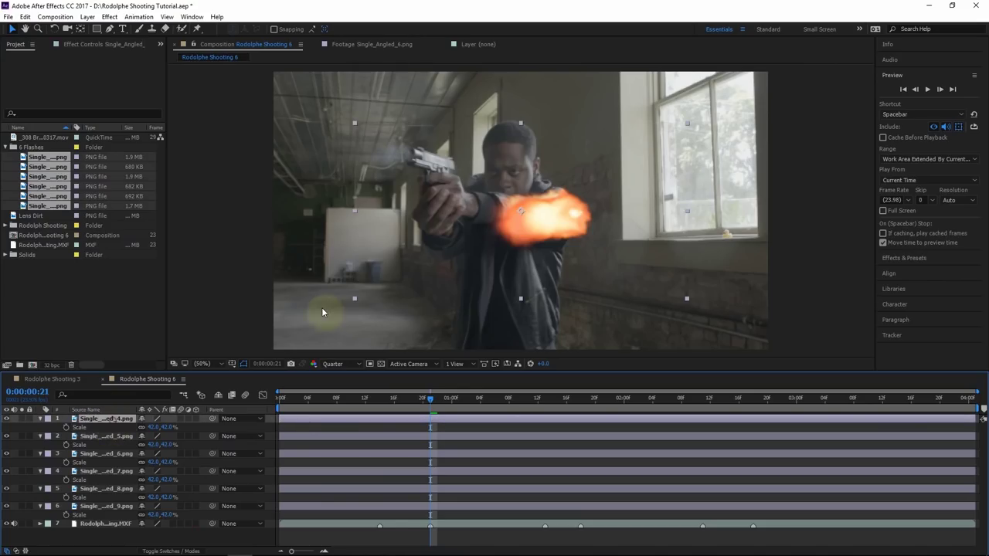
left_click_drag(329, 197, 326, 197)
left_click_drag(570, 214, 747, 144)
left_click_drag(541, 220, 730, 272)
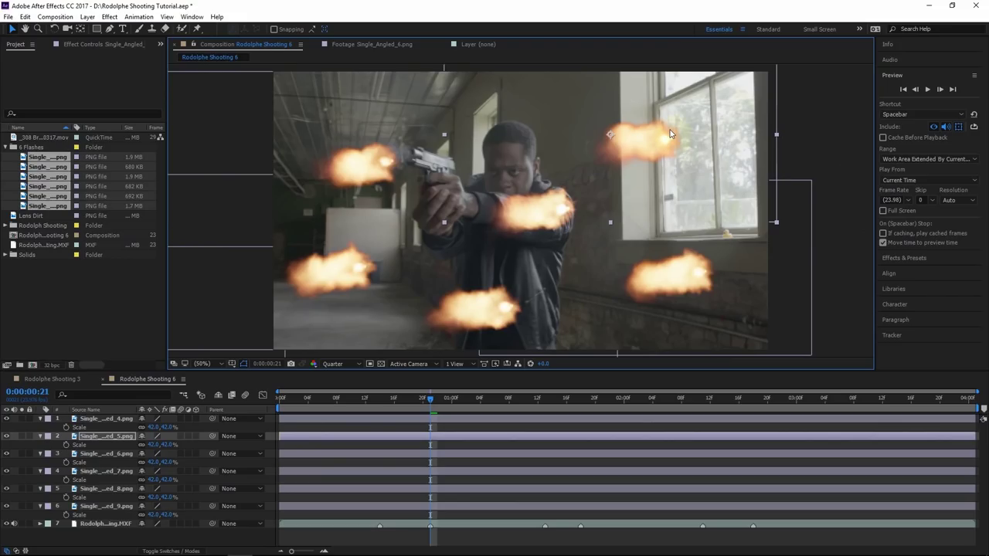
Solo the first flash and move its anchor point to the flash's bright tip.
left_click(22, 442)
left_click(23, 419)
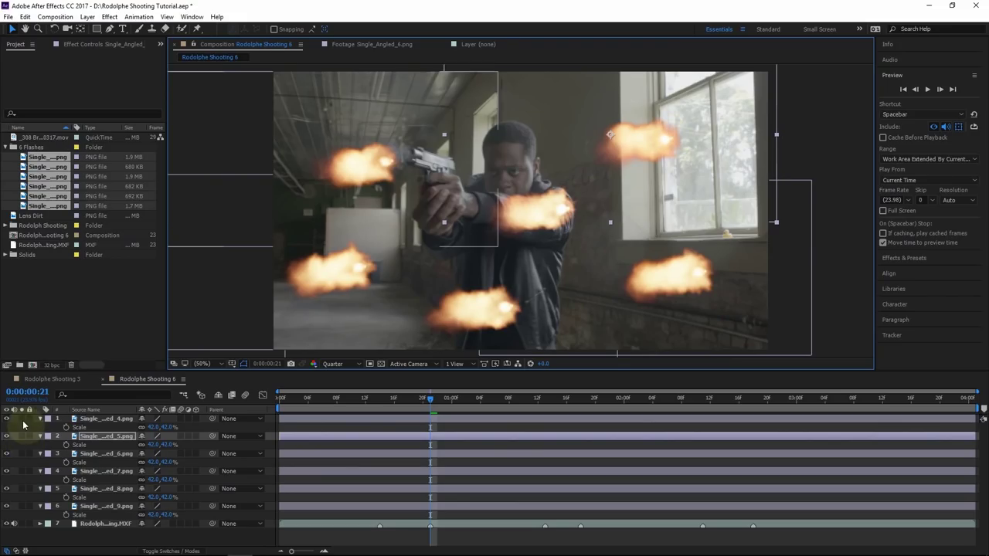
left_click(462, 230)
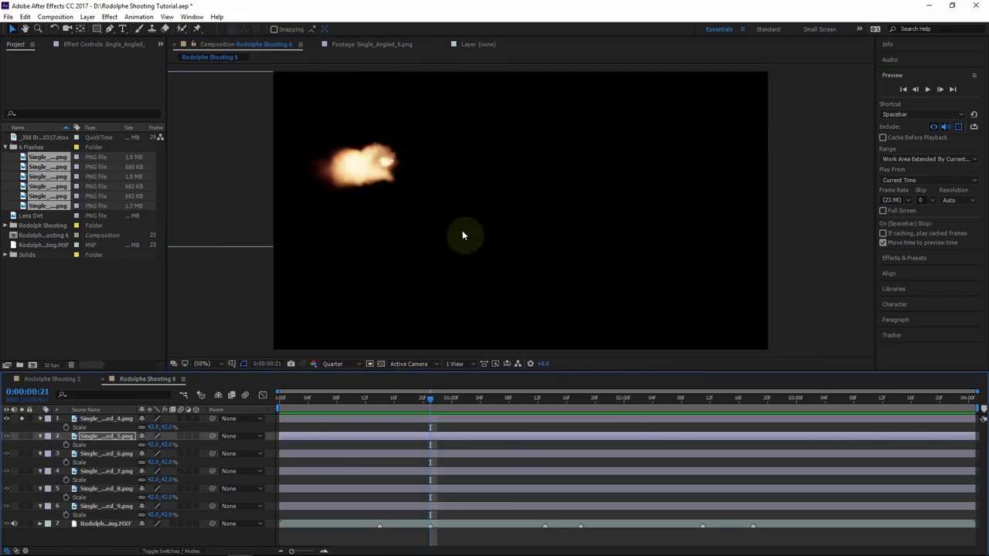
left_click(81, 29)
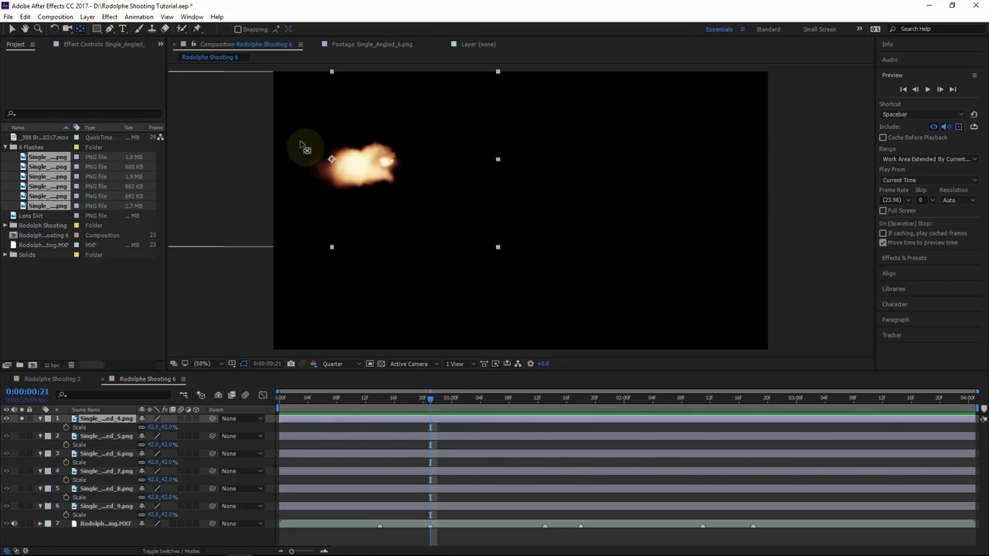
left_click(339, 165)
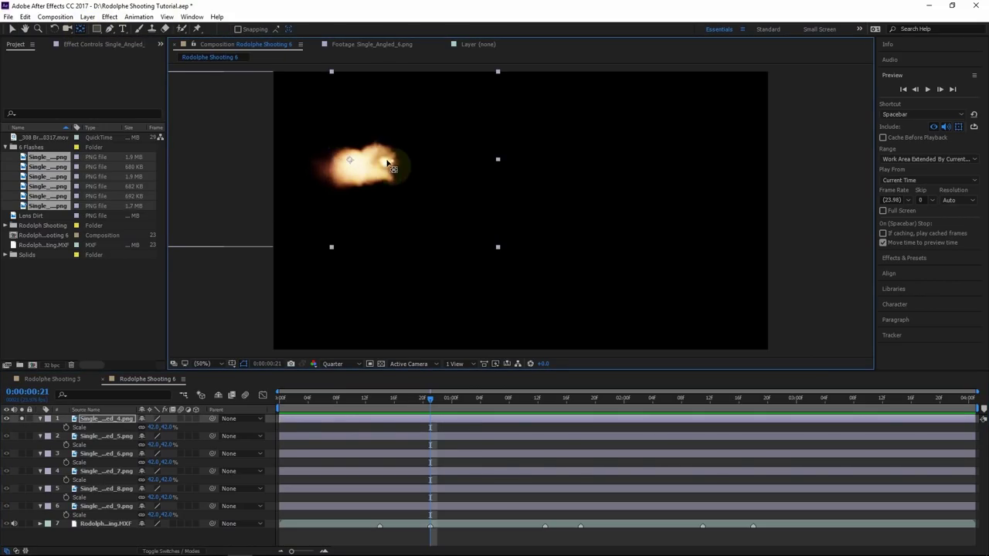
Check each flash layer's placement, then delay the first flash's in-point.
left_click(22, 419)
left_click(22, 436)
left_click(85, 437)
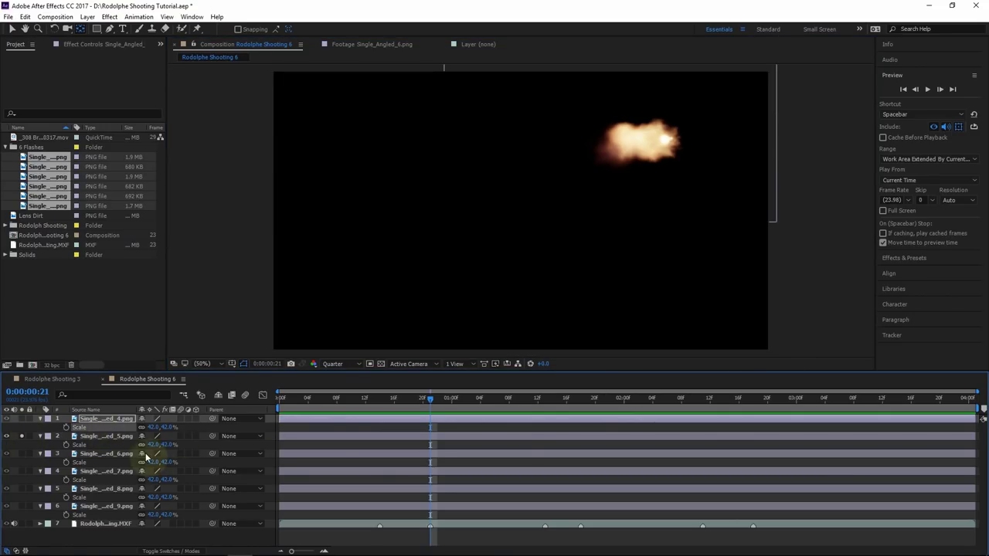
left_click(107, 437)
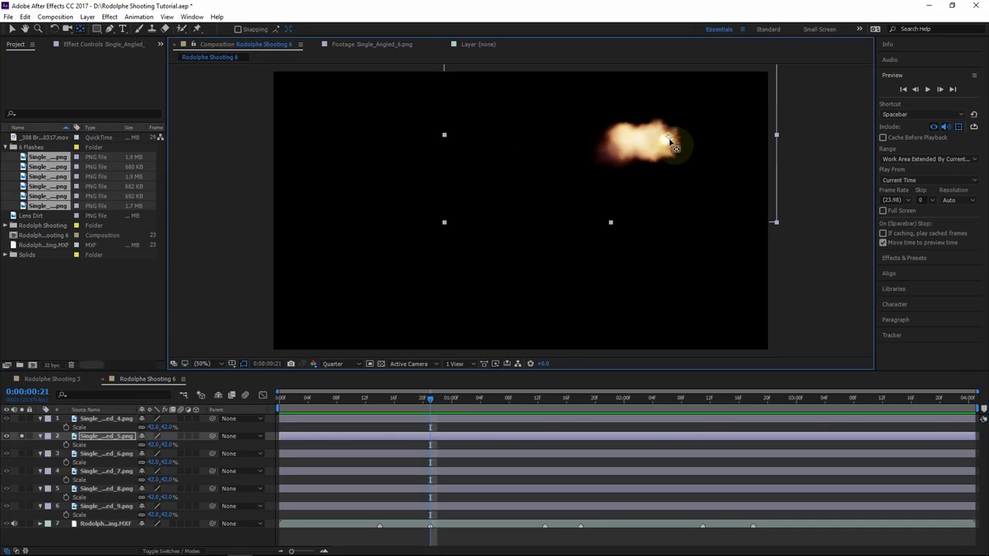
left_click(41, 454)
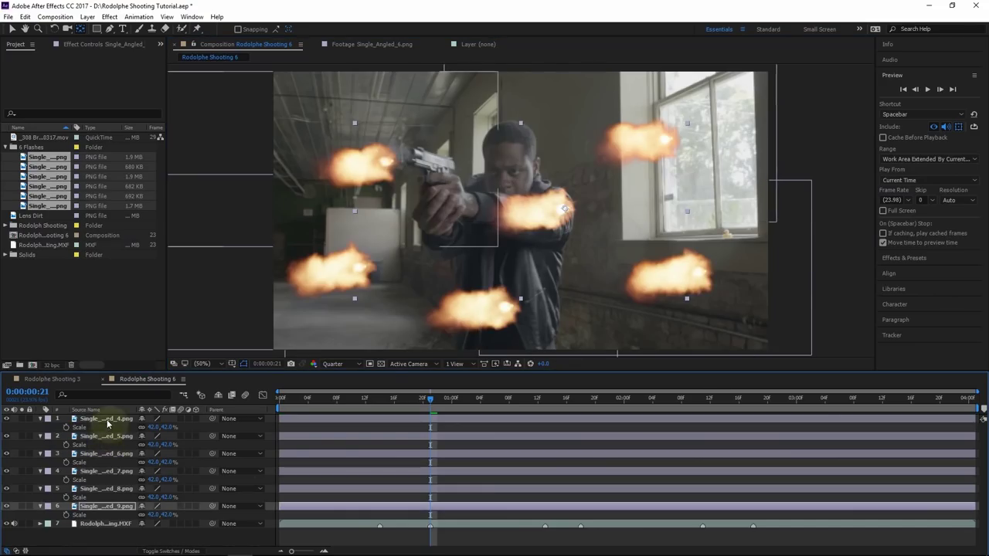
left_click(108, 419)
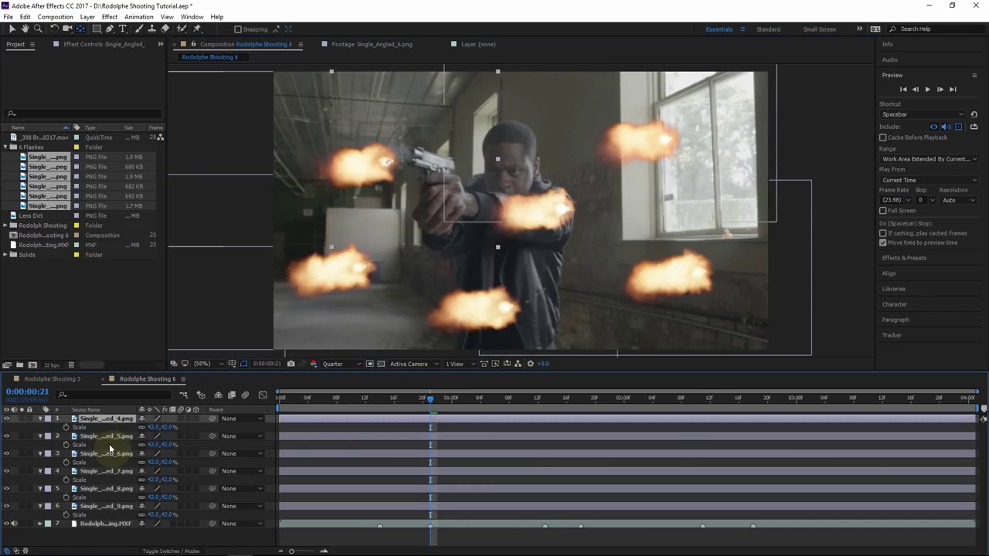
left_click(116, 438)
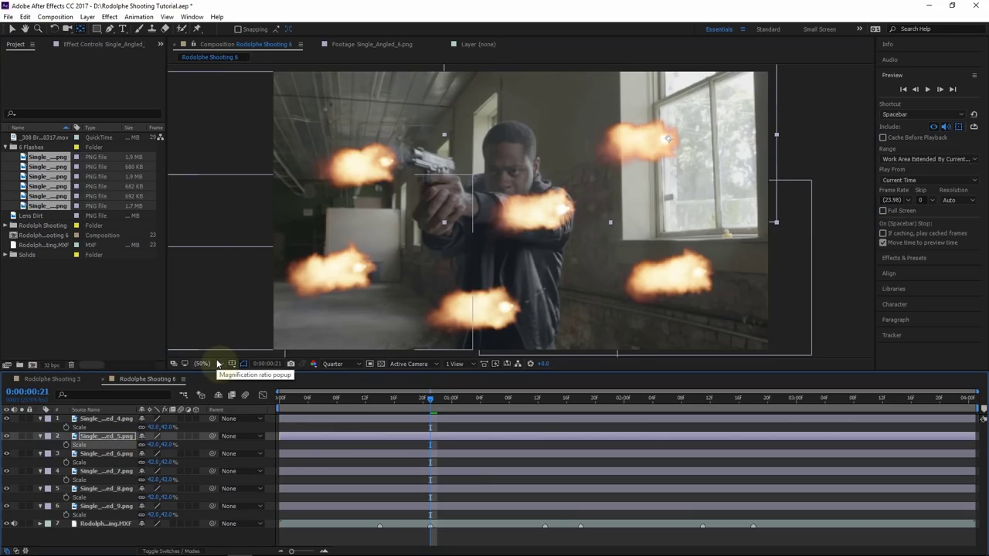
left_click(106, 471)
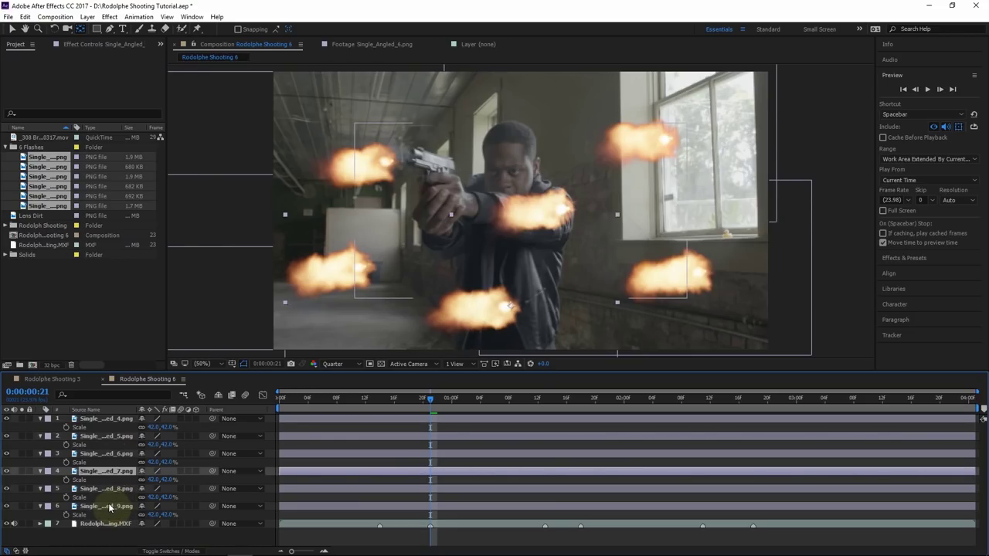
left_click(109, 507)
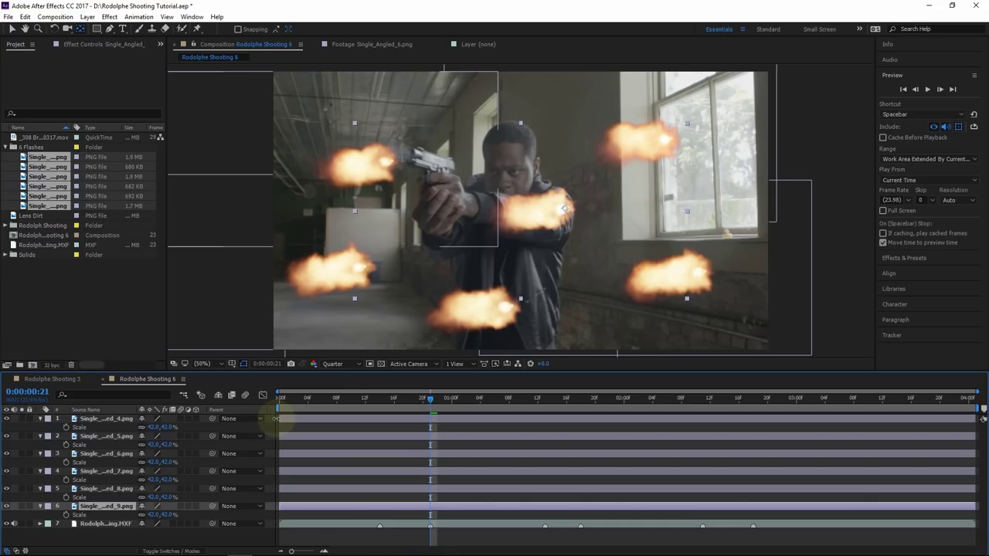
left_click_drag(276, 418, 330, 419)
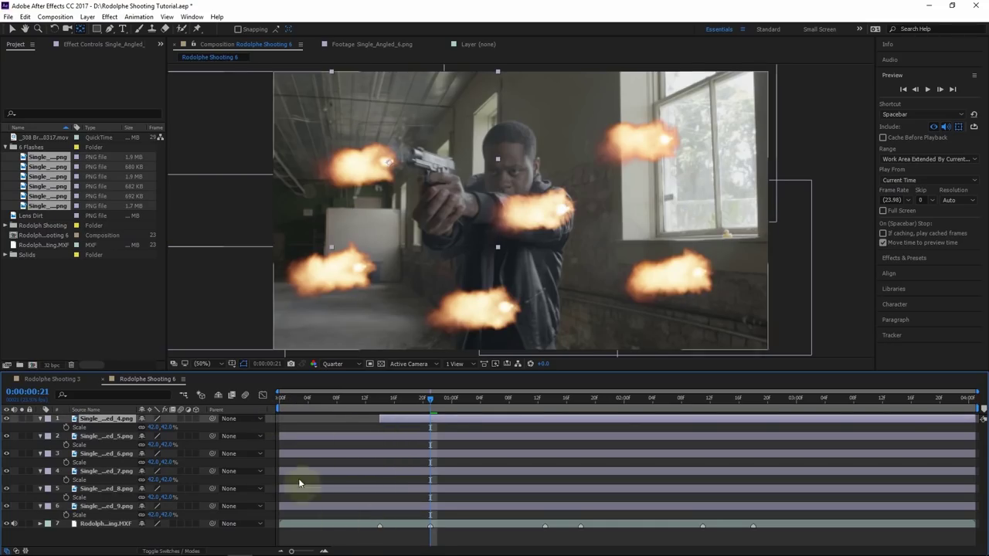
Drag the third through sixth flashes' in-points to their gunshot frames.
left_click(281, 436)
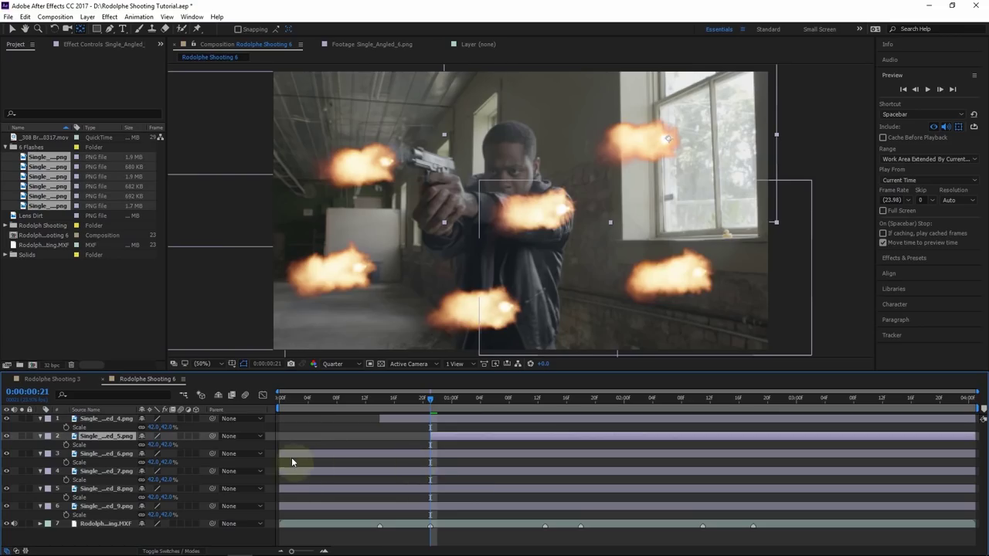
left_click_drag(278, 454, 551, 487)
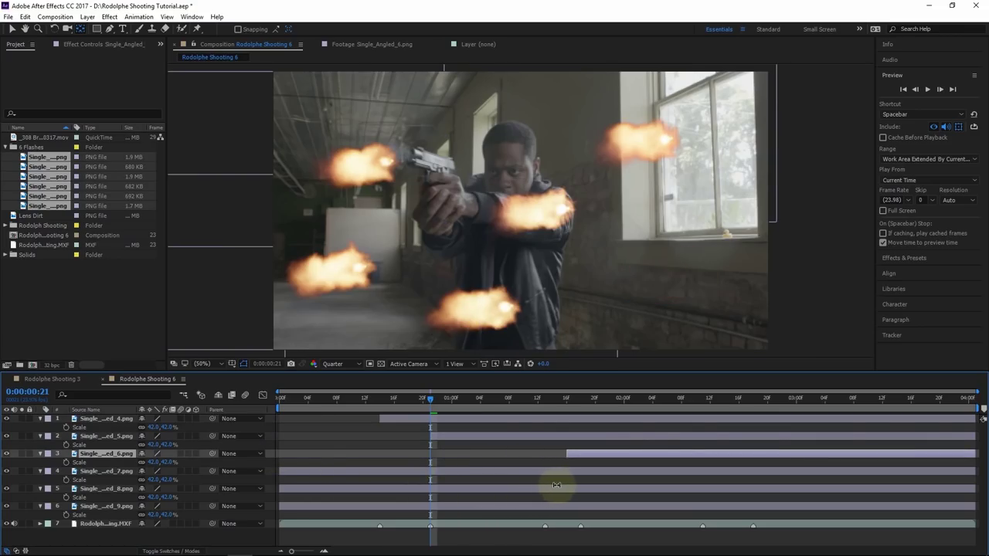
left_click(295, 472)
left_click_drag(277, 472, 580, 511)
left_click_drag(280, 489, 700, 517)
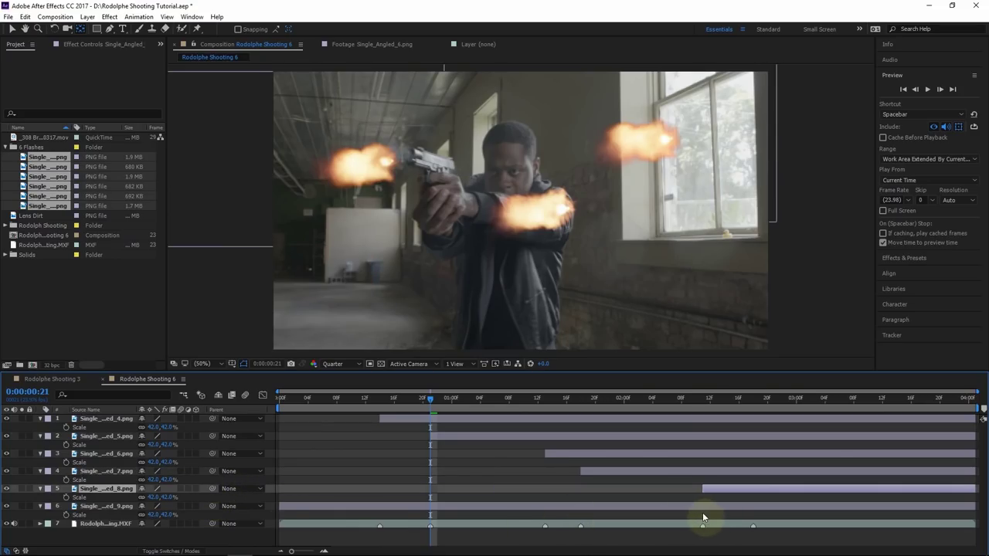
left_click_drag(277, 506, 753, 523)
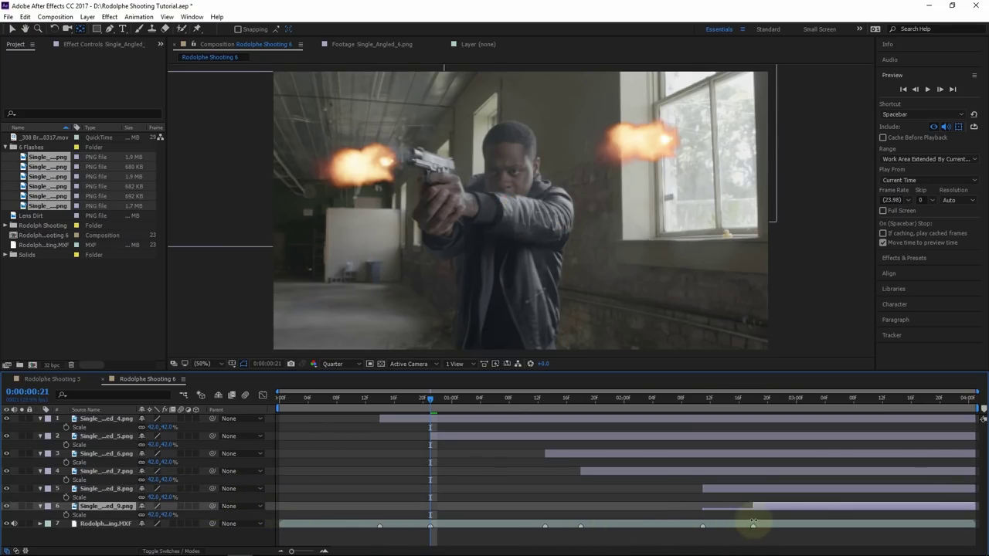
From frame 14, trim every flash layer to a single frame with Alt+].
left_click(379, 399)
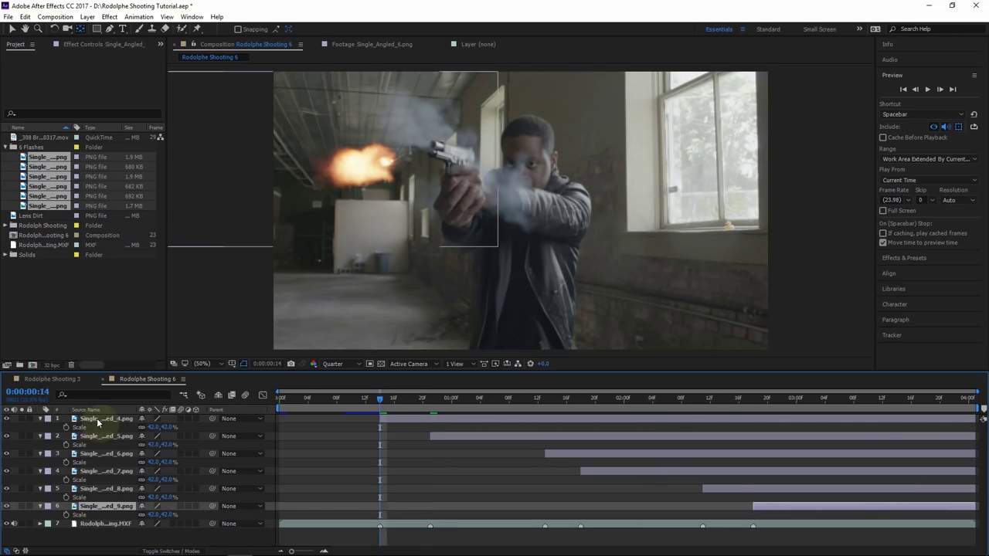
left_click(91, 421)
left_click(380, 526)
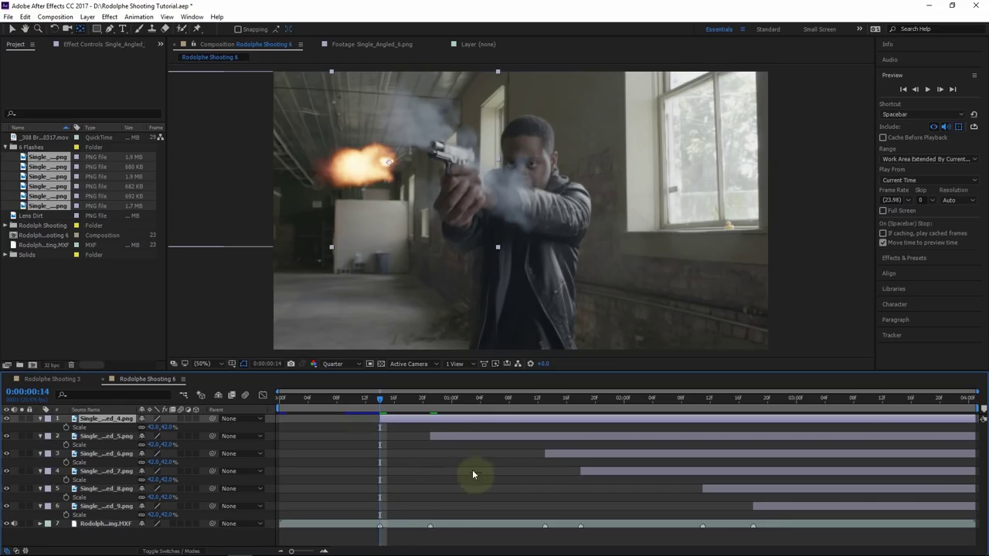
left_click_drag(974, 418, 382, 418)
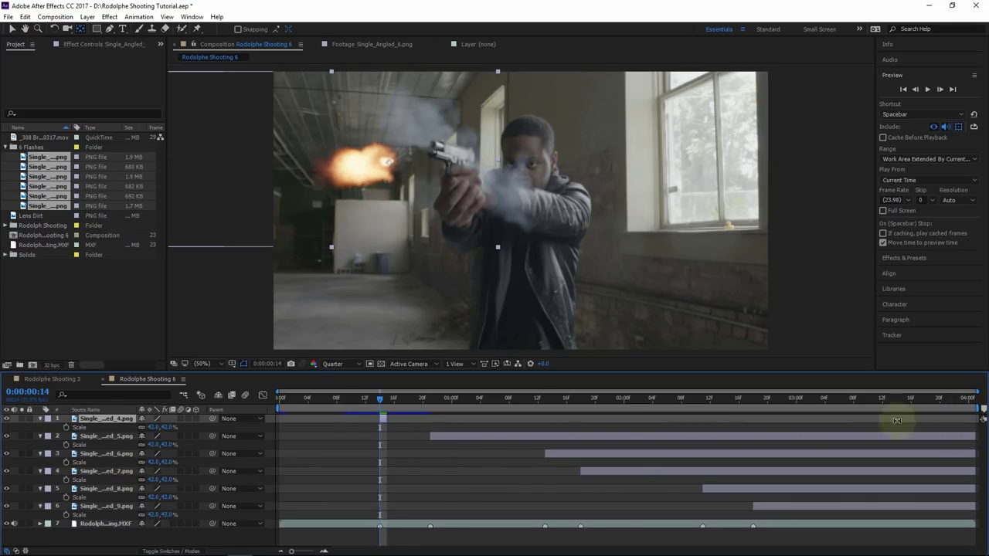
key("ctrl+Down")
key("alt+bracketright")
key("ctrl+Down")
key("alt+bracketright")
key("ctrl+Down")
key("alt+bracketright")
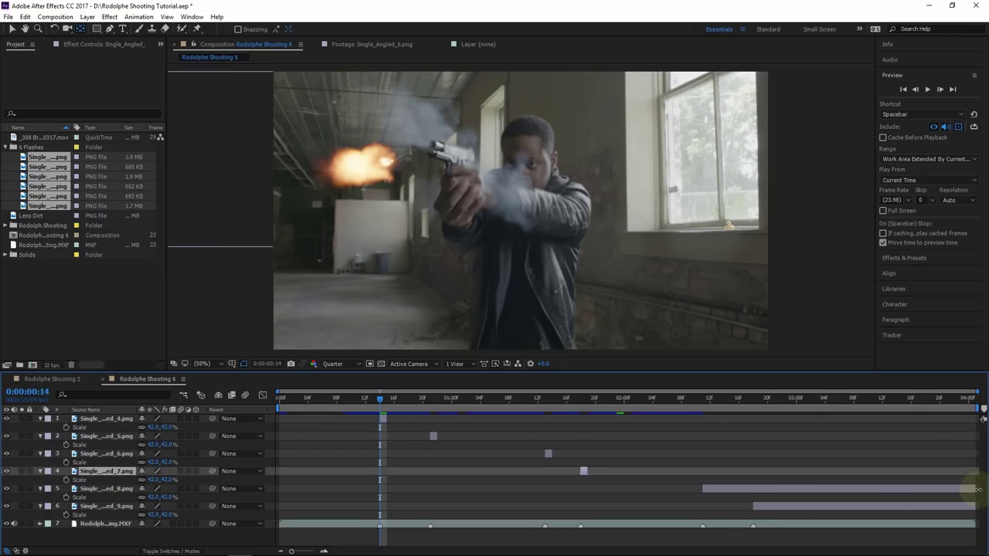
key("ctrl+Down")
key("alt+bracketright")
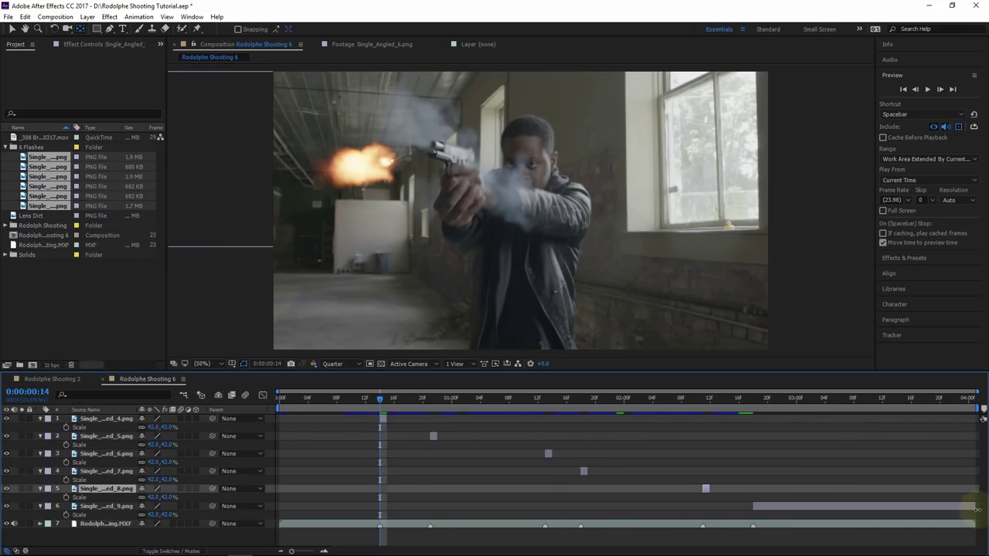
key("ctrl+Down")
key("alt+bracketright")
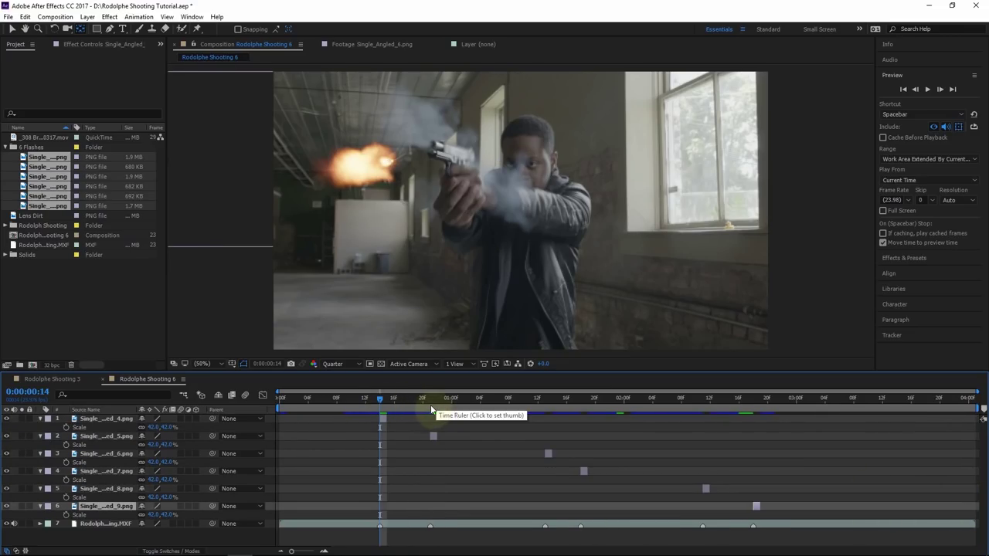
Check the flashes at frame 21, then move the first flash toward the barrel at frame 14.
left_click(431, 403)
left_click(12, 28)
left_click(379, 406)
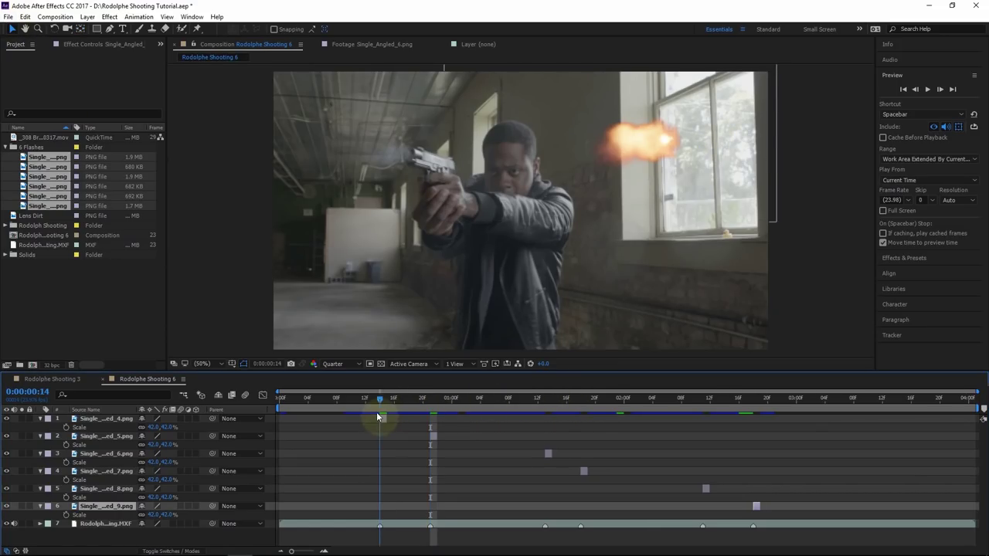
left_click_drag(345, 172, 388, 152)
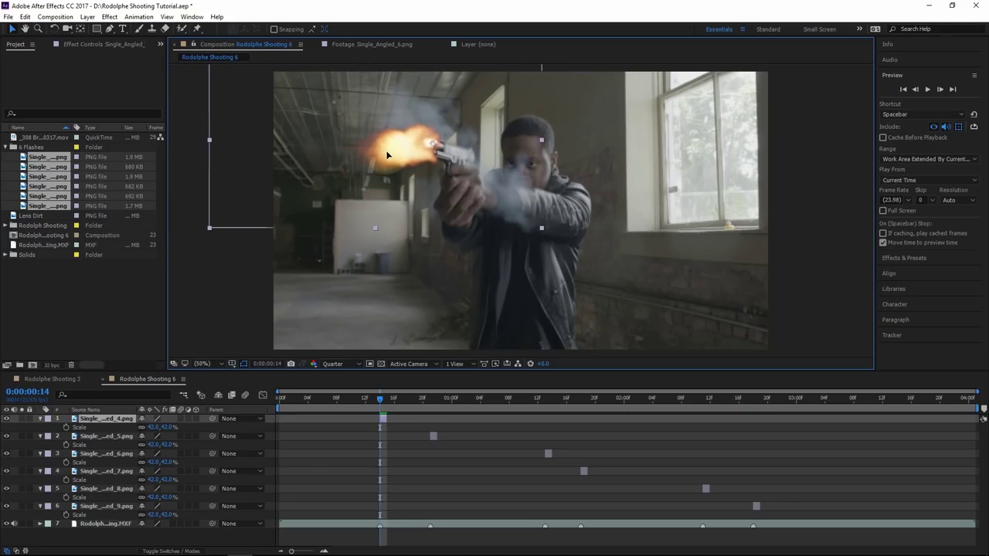
Position the first flash precisely at the barrel, keeping its scale at 42%.
left_click_drag(387, 154, 389, 156)
left_click_drag(199, 102, 327, 159)
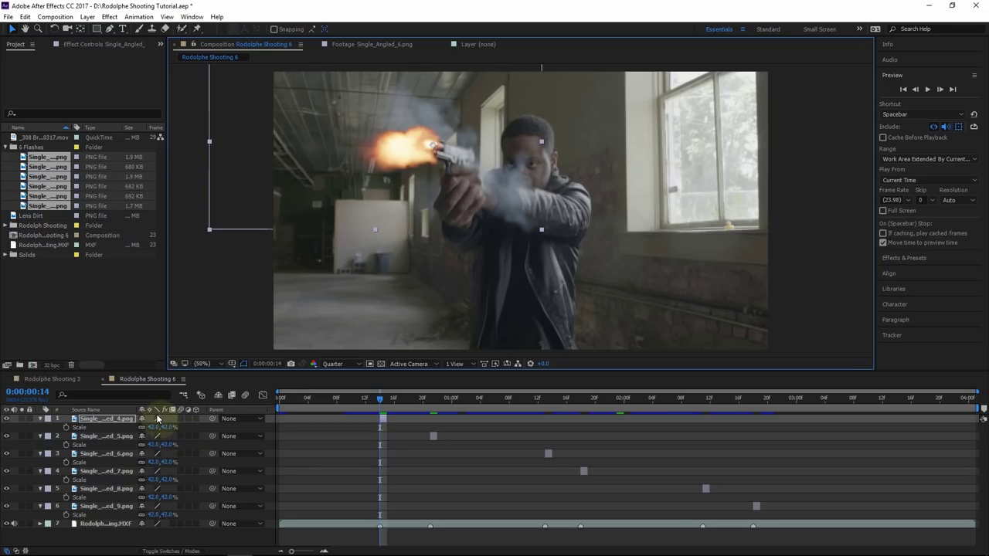
left_click(165, 428)
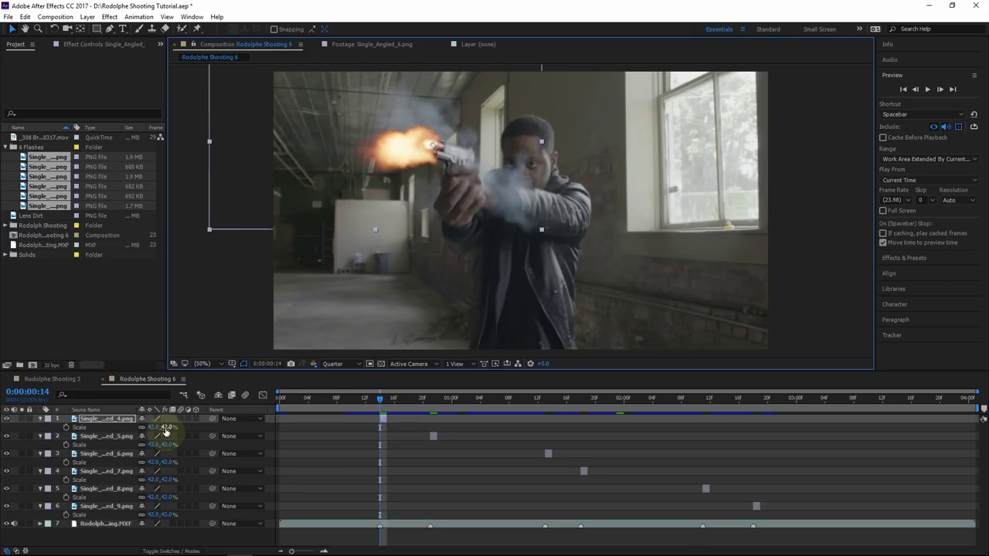
key("Return")
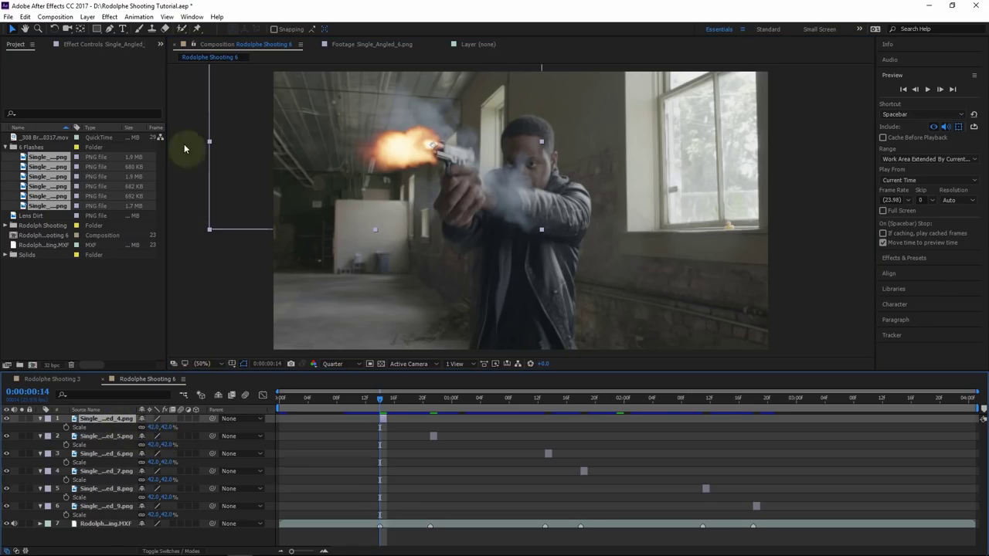
Rotate the first flash to follow the barrel's angle.
left_click(54, 29)
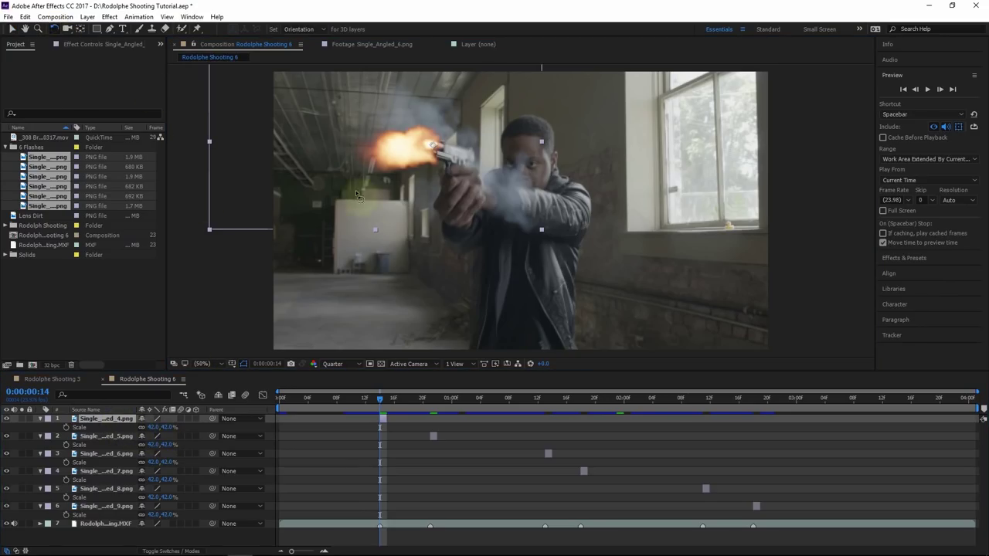
left_click(325, 134)
left_click_drag(325, 134, 331, 125)
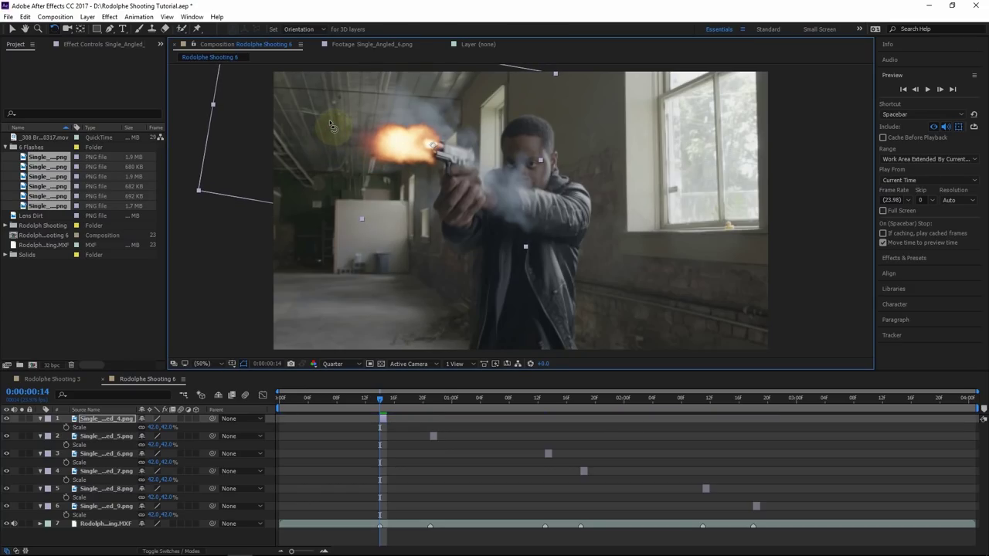
left_click(413, 417)
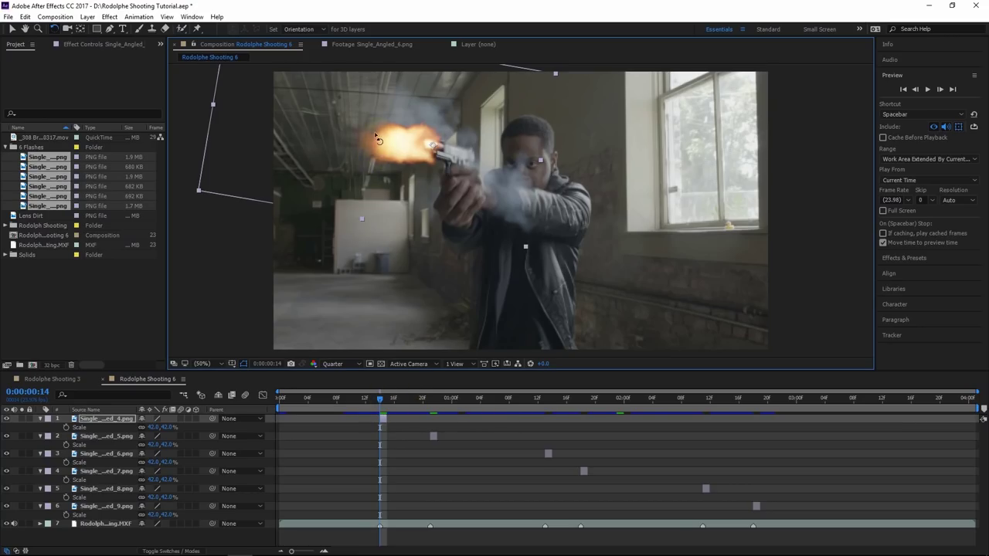
left_click_drag(378, 142, 379, 142)
left_click(431, 397)
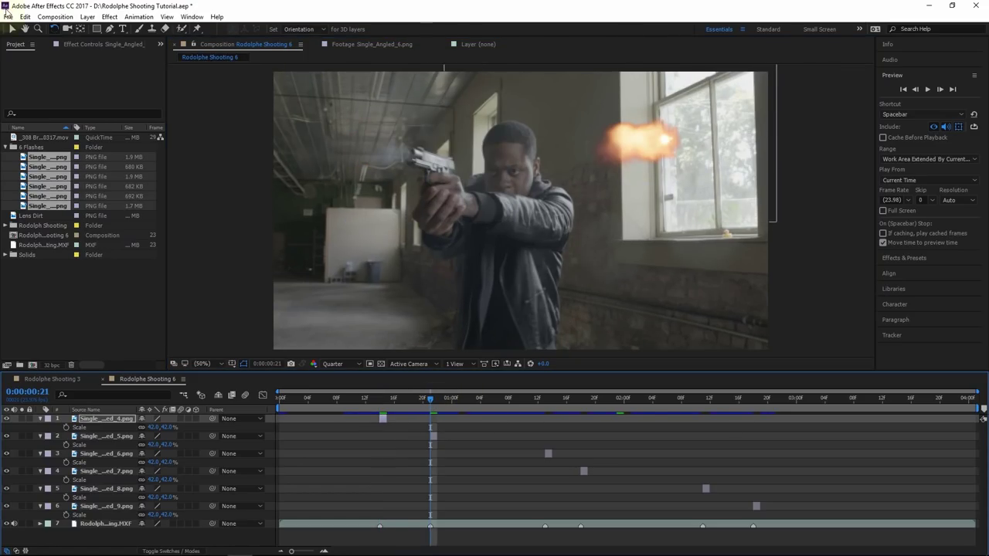
left_click(12, 29)
Move the second flash from the window onto the gun's barrel at frame 21.
left_click(712, 141)
left_click_drag(713, 141, 455, 152)
key("s")
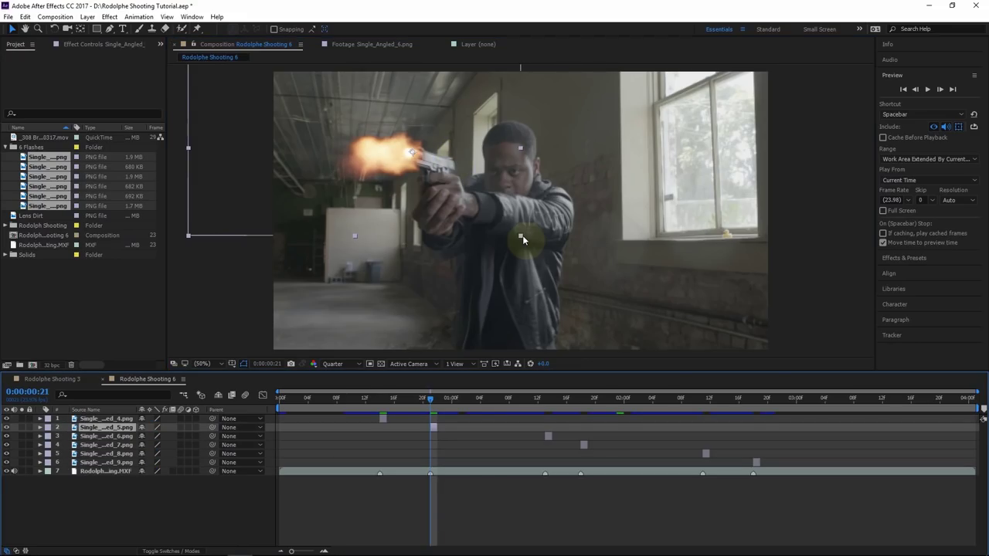
mouse_move(522, 237)
left_mouse_down()
mouse_move(534, 253)
mouse_move(518, 236)
mouse_move(504, 238)
mouse_move(516, 237)
left_mouse_up()
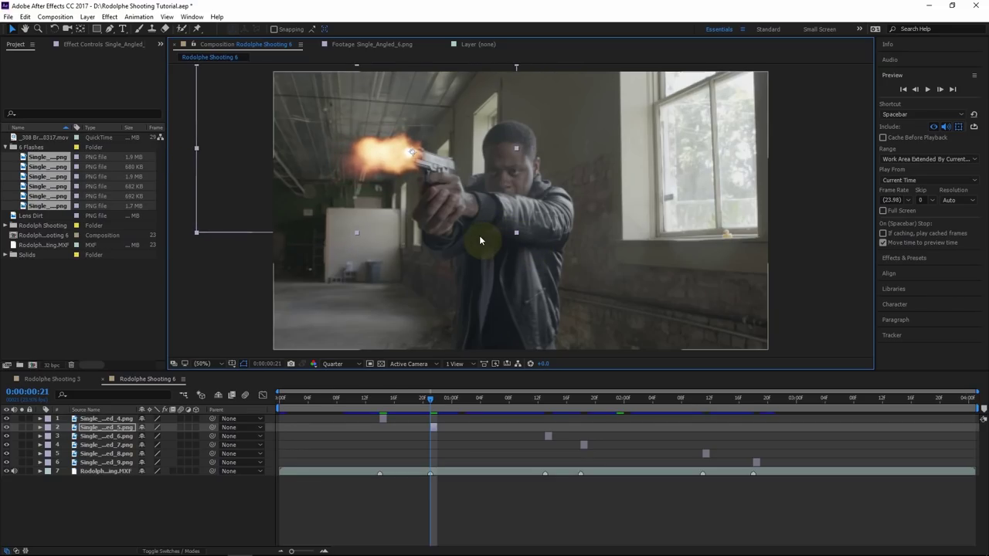
Rotate the second flash to match the barrel, then select the third flash at 0:00:01:13.
left_click(54, 29)
left_click_drag(337, 168, 343, 160)
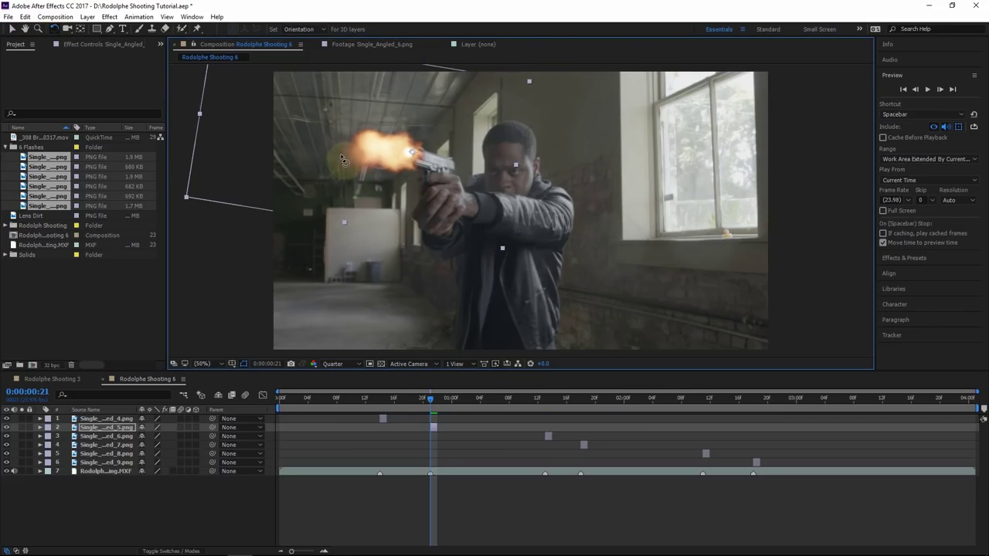
left_click(545, 398)
key("v")
left_click(588, 269)
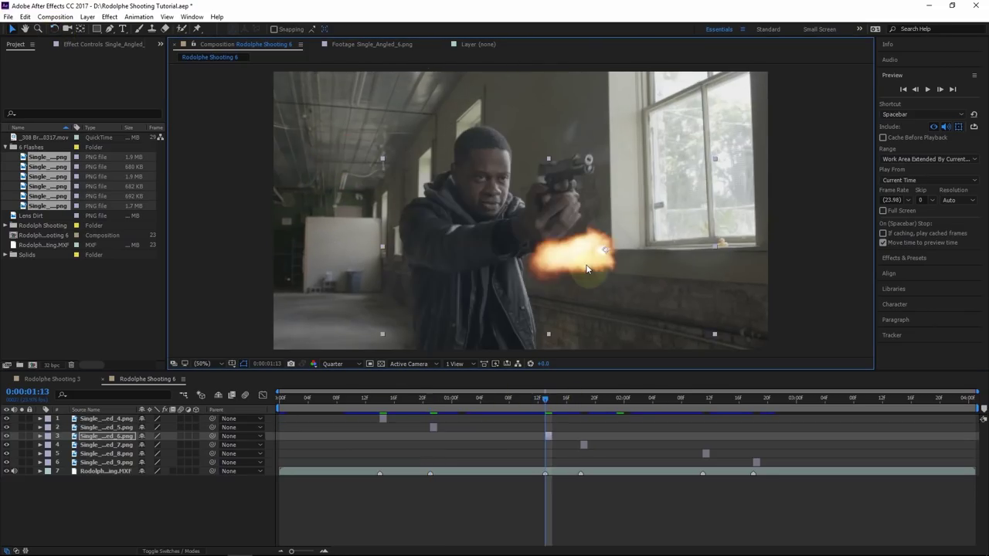
Move the third flash onto the gun barrel and flip it horizontally.
left_click_drag(577, 264, 563, 226)
right_click(573, 233)
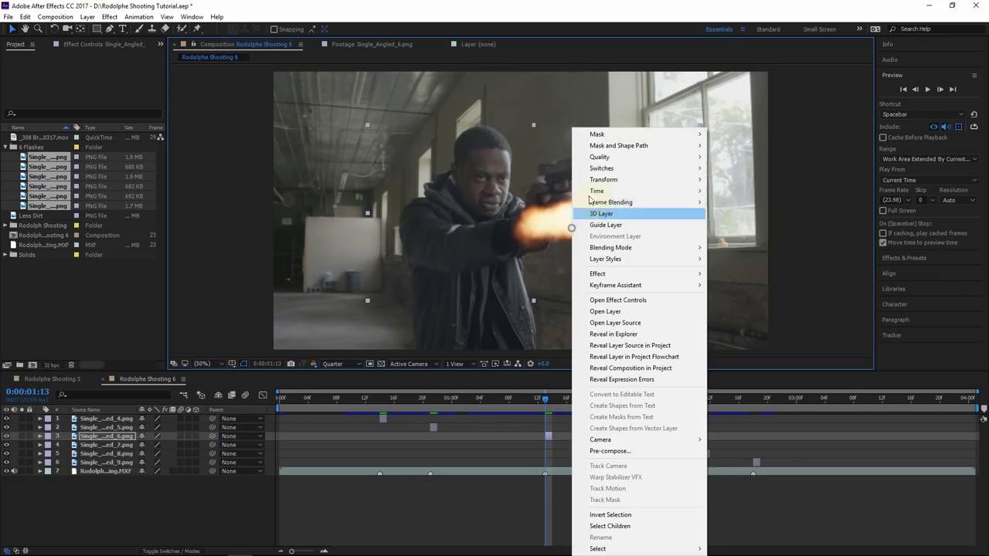
mouse_move(611, 179)
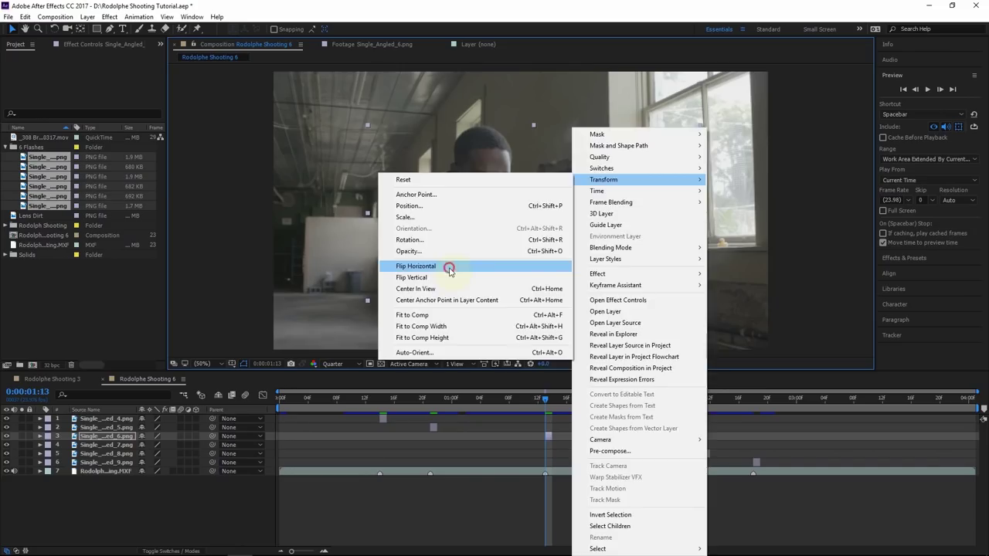
left_click(449, 265)
Rotate and reposition the flash so it shoots straight right from the muzzle at 0:00:01:13.
left_click(55, 29)
left_click_drag(626, 263, 664, 209)
left_click(12, 29)
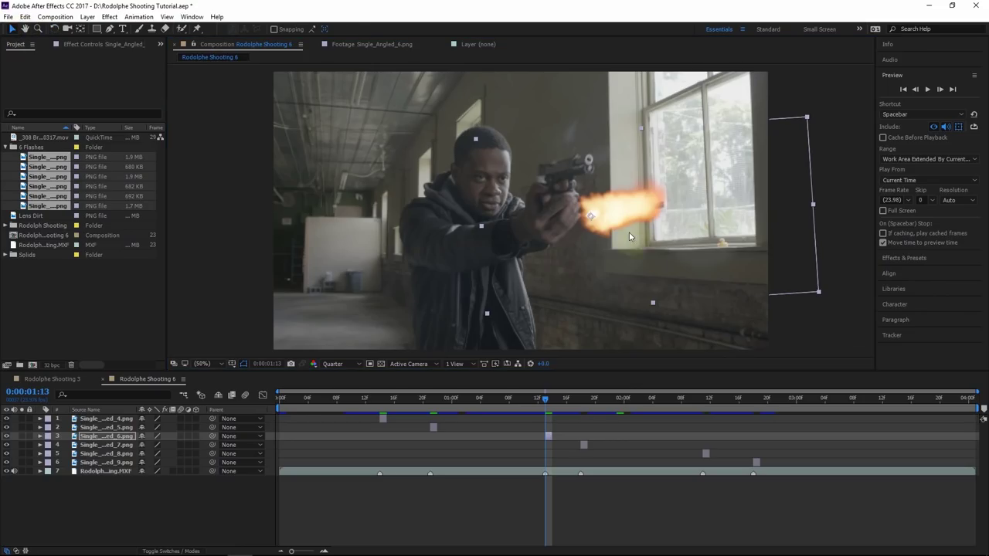
left_click_drag(612, 210, 617, 158)
left_click(57, 17)
left_click(54, 29)
left_click_drag(695, 156, 695, 158)
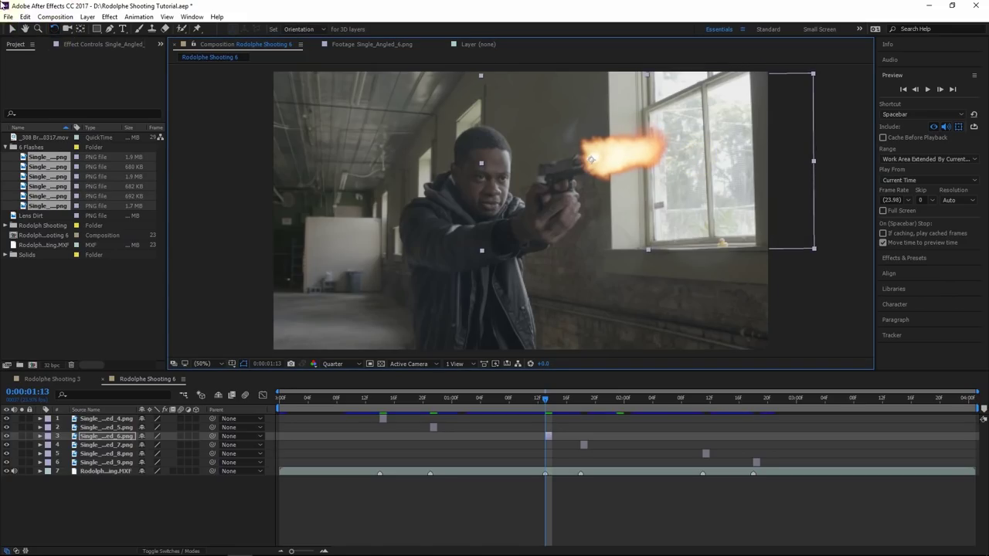
key("v")
left_click_drag(688, 150, 660, 155)
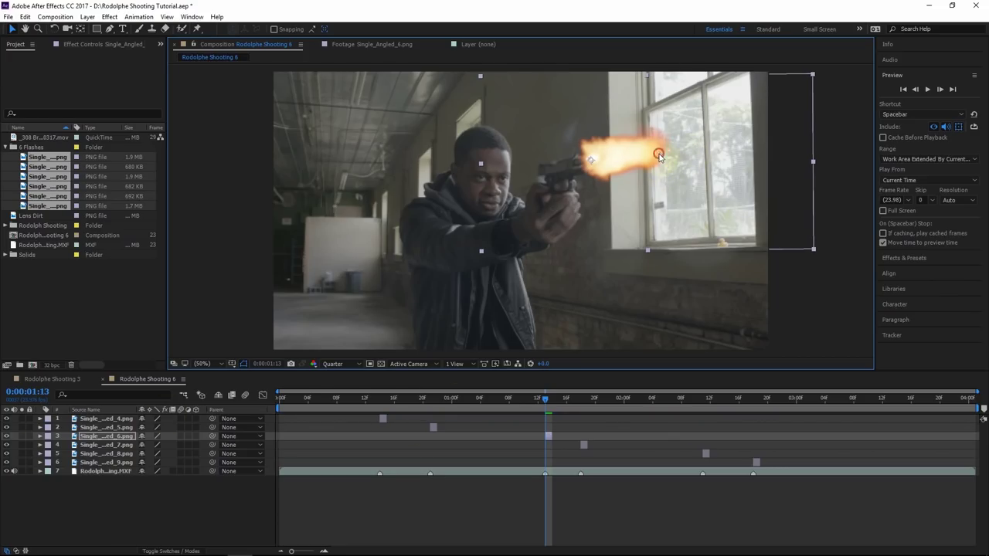
Jump to the next shot's flash frame and reveal that flash layer's Scale.
left_click(587, 402)
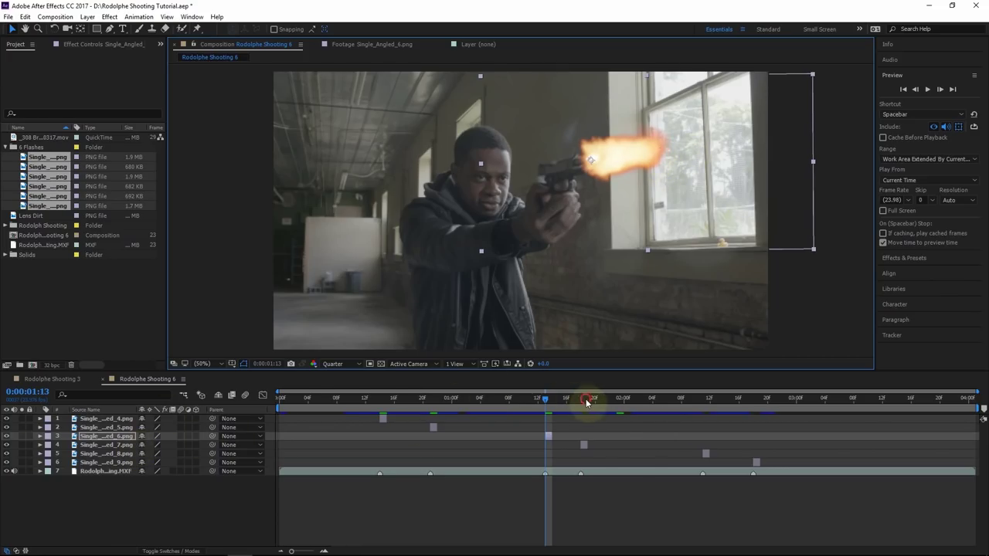
key("k")
left_click(371, 122)
key("s")
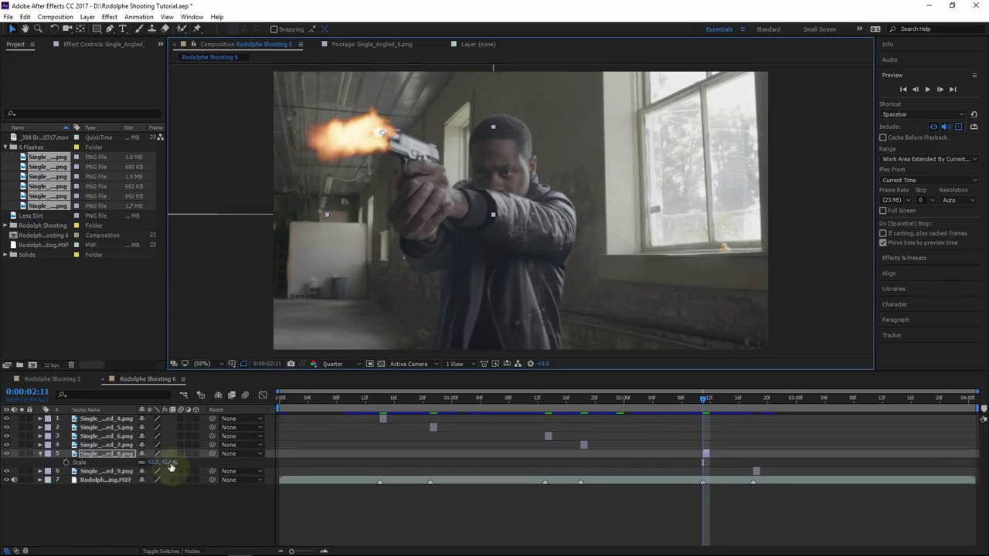
Scale the flash up to about 49% and tilt it to match the raised barrel.
left_click_drag(164, 462, 171, 462)
left_click(54, 29)
left_click_drag(343, 162, 337, 133)
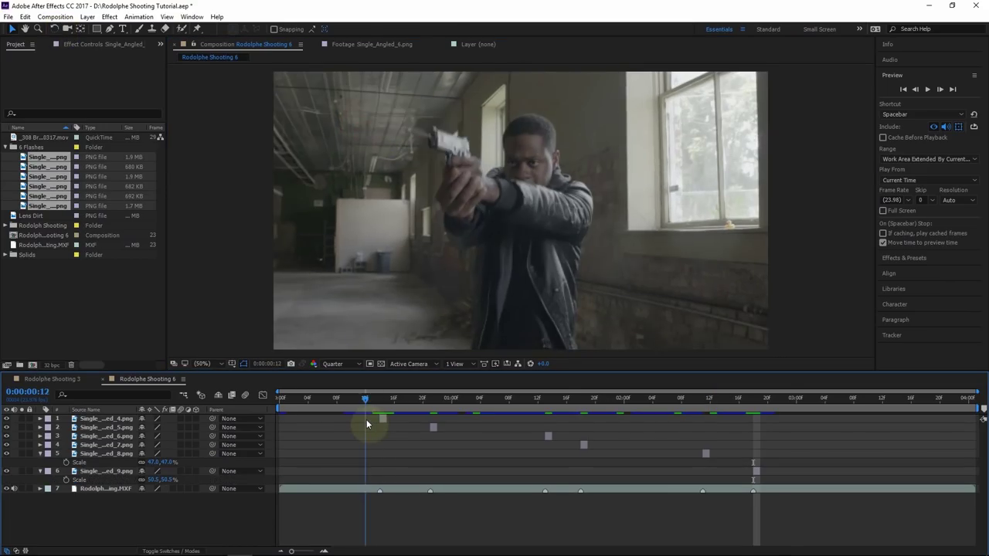
Scrub through the shots, return to the start and play a preview.
left_click_drag(366, 420, 437, 417)
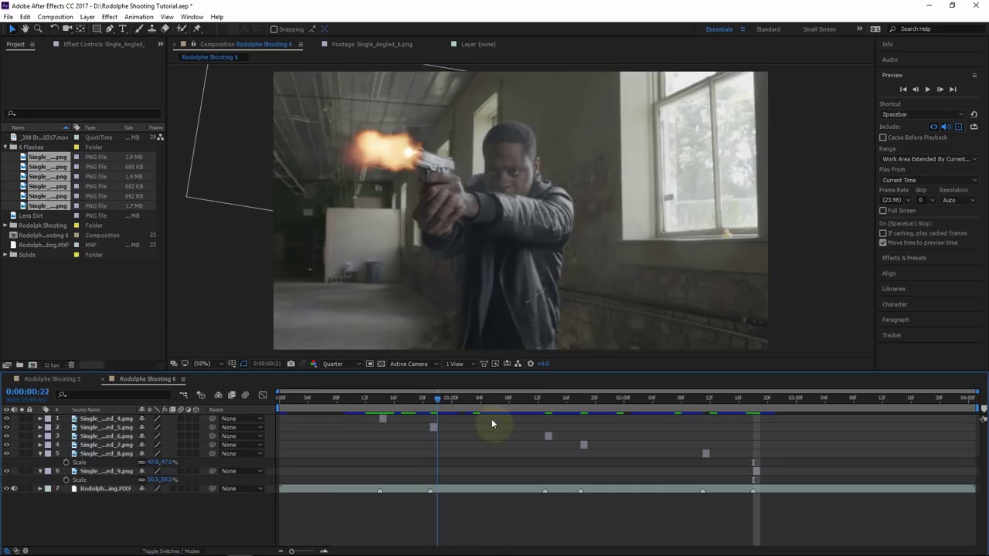
key("Home")
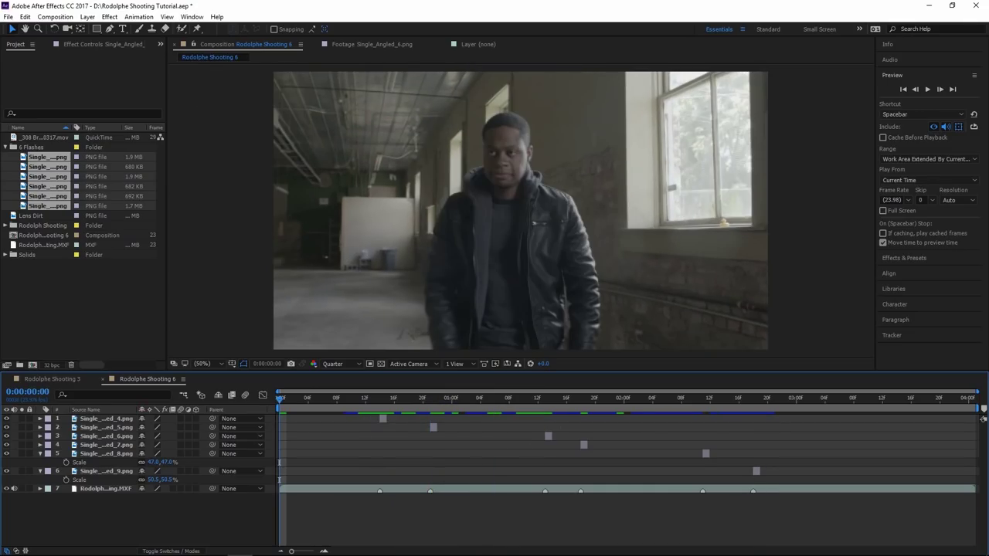
left_click(928, 89)
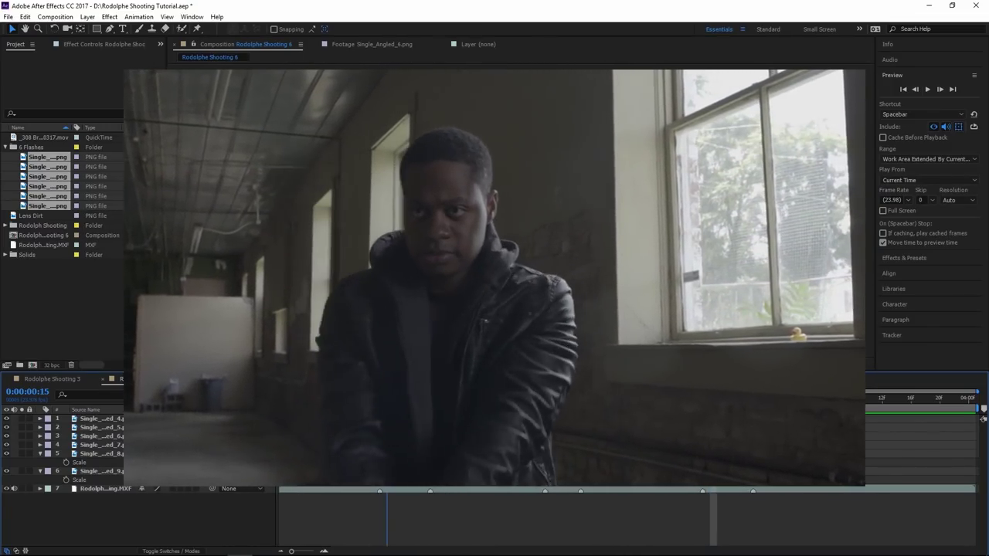
left_click(381, 399)
left_click_drag(381, 399, 367, 400)
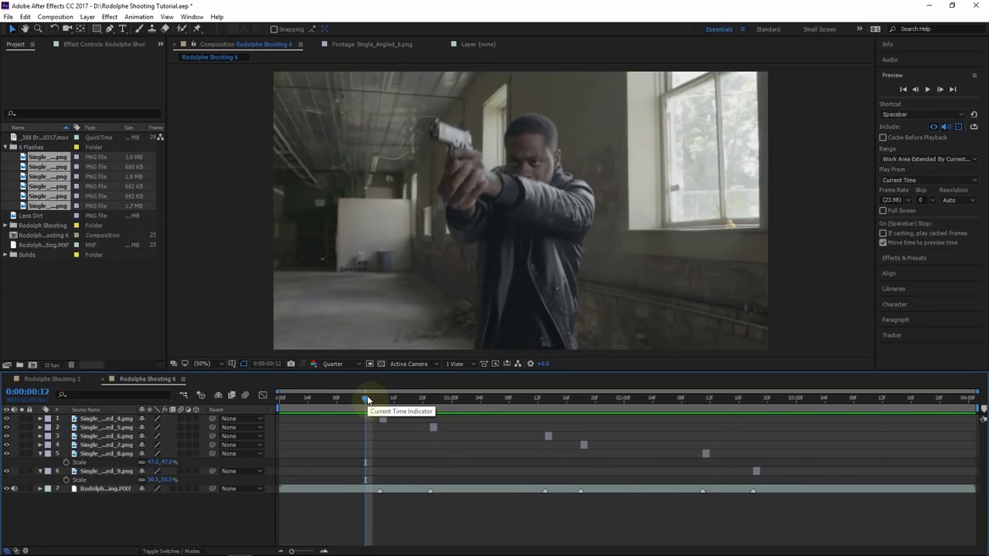
left_click_drag(366, 397, 380, 399)
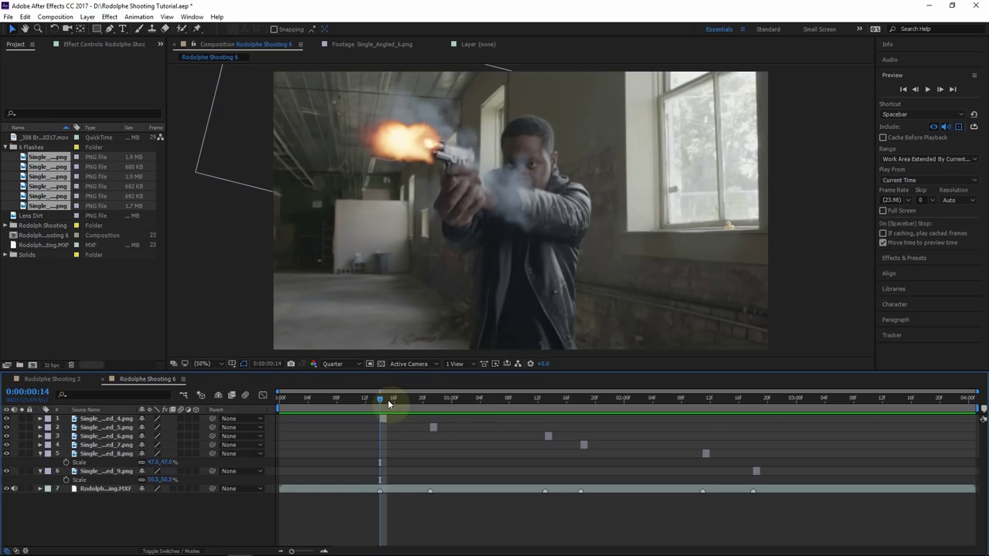
left_click_drag(394, 397, 429, 407)
left_click(384, 418)
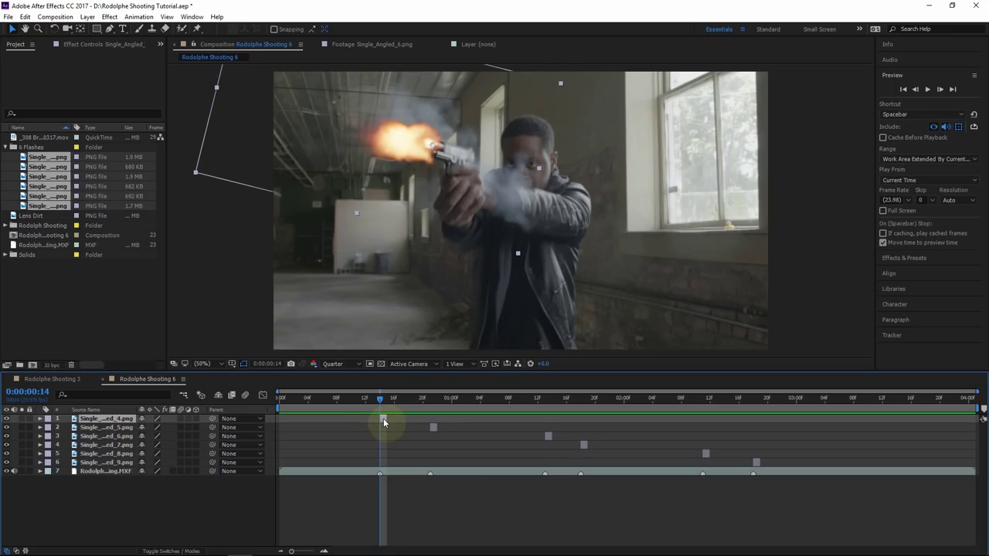
Duplicate the first flash, shift it one frame earlier and shrink it to about 16% at the muzzle.
key("ctrl+d")
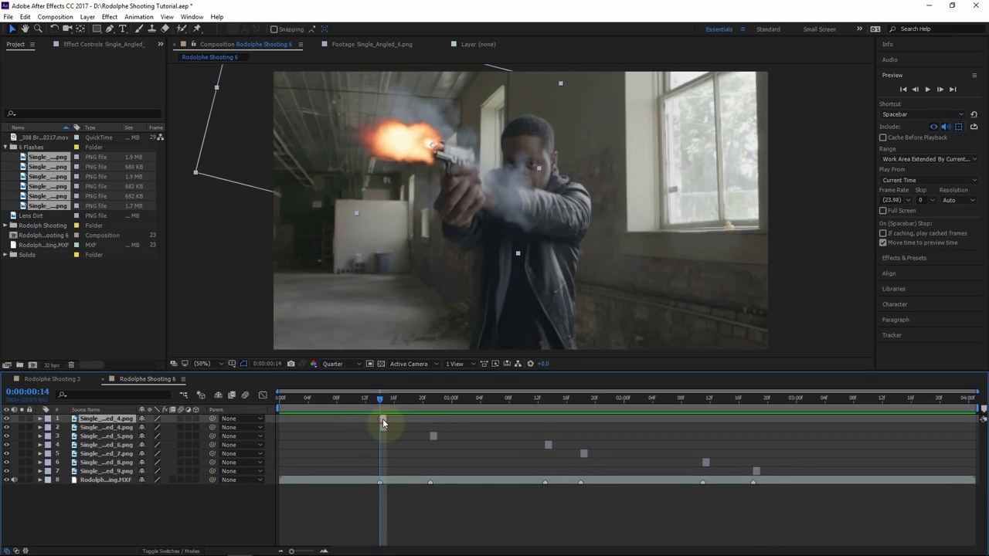
left_click_drag(383, 419, 373, 400)
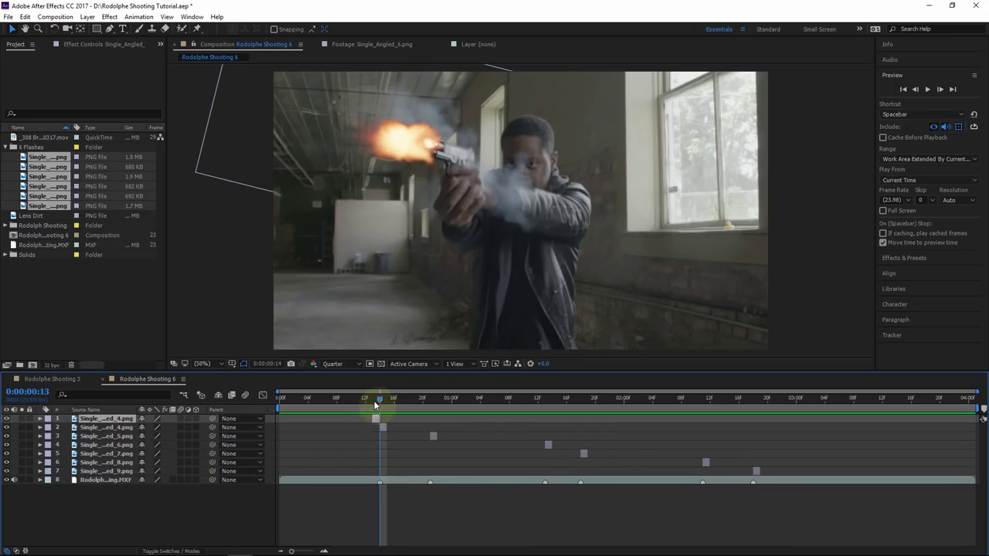
left_click_drag(402, 143, 397, 132)
key("s")
left_click_drag(168, 427, 157, 427)
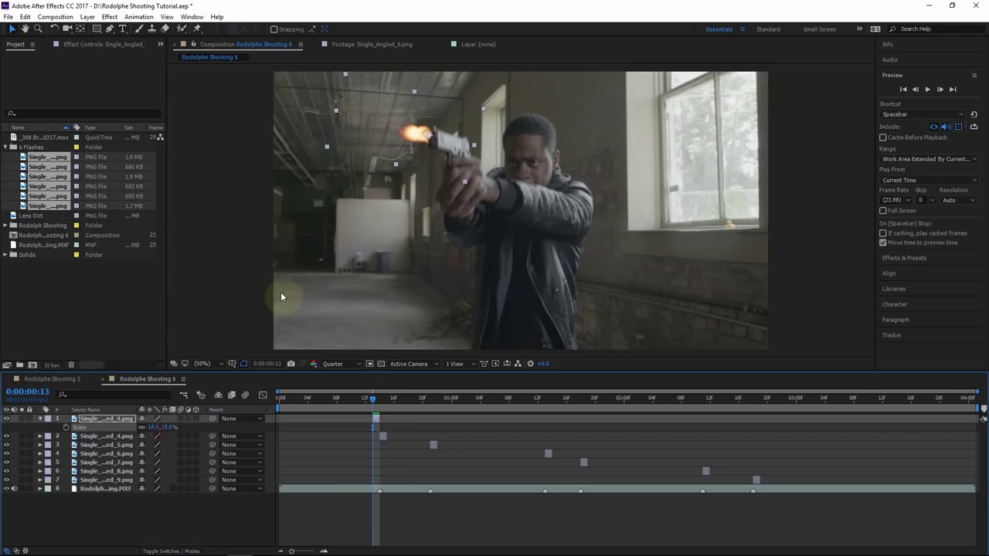
left_click_drag(395, 124, 398, 123)
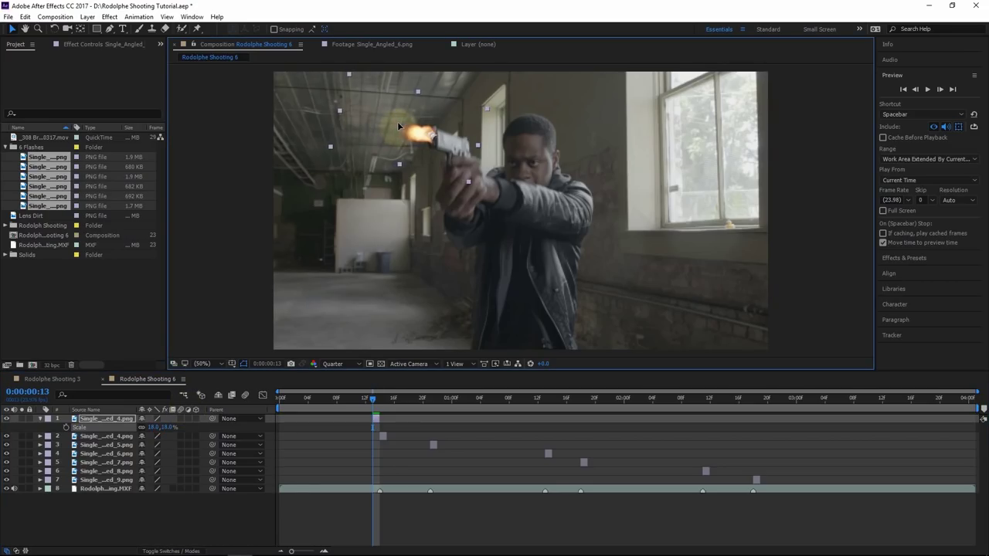
Compare frames 13 and 14 to check the small pre-flash against the full burst.
left_click(374, 403)
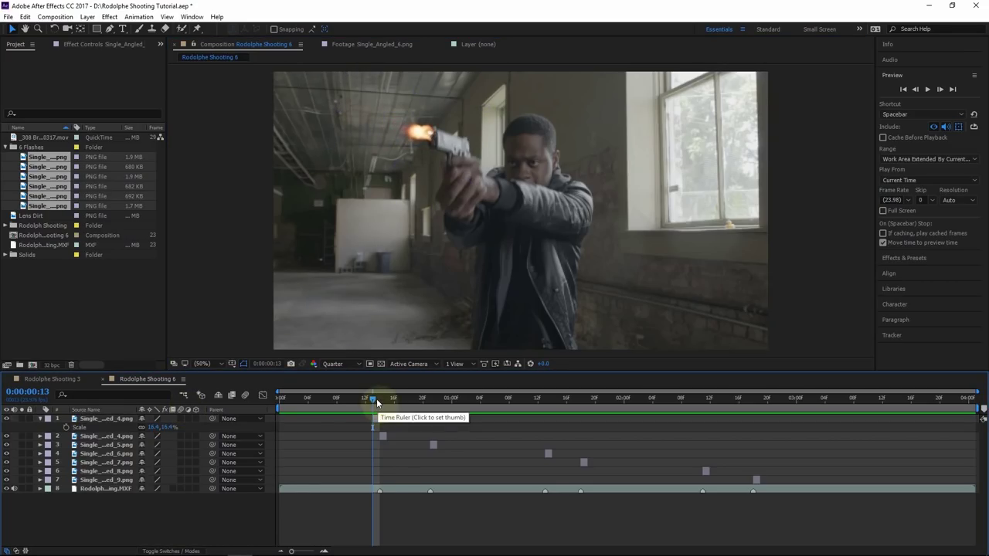
left_click_drag(400, 401, 374, 405)
left_click(100, 417)
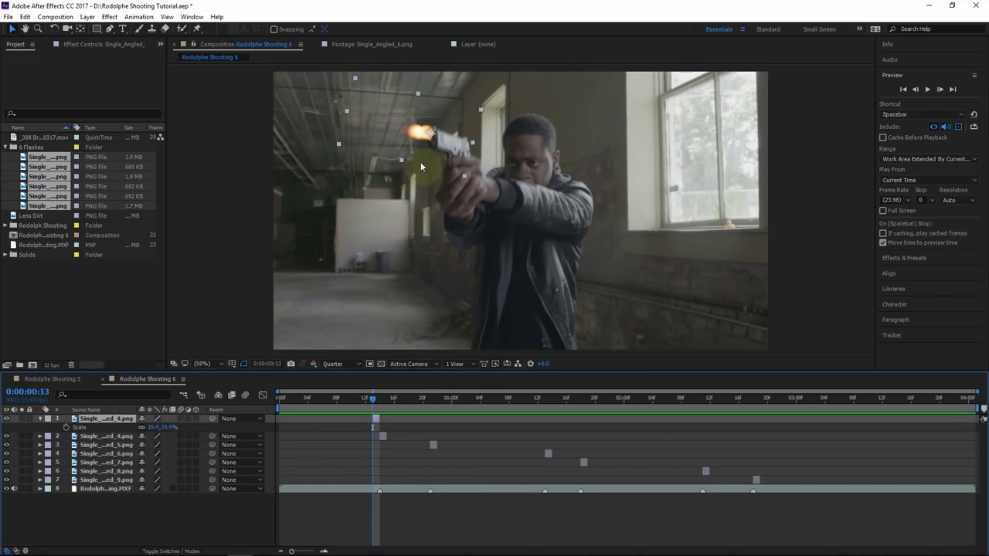
left_click(384, 401)
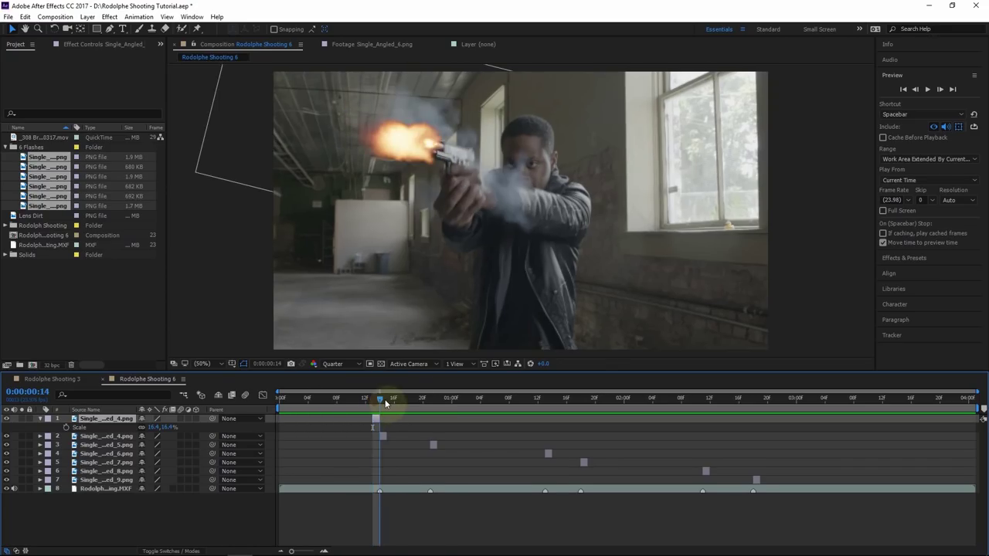
left_click_drag(394, 398, 749, 409)
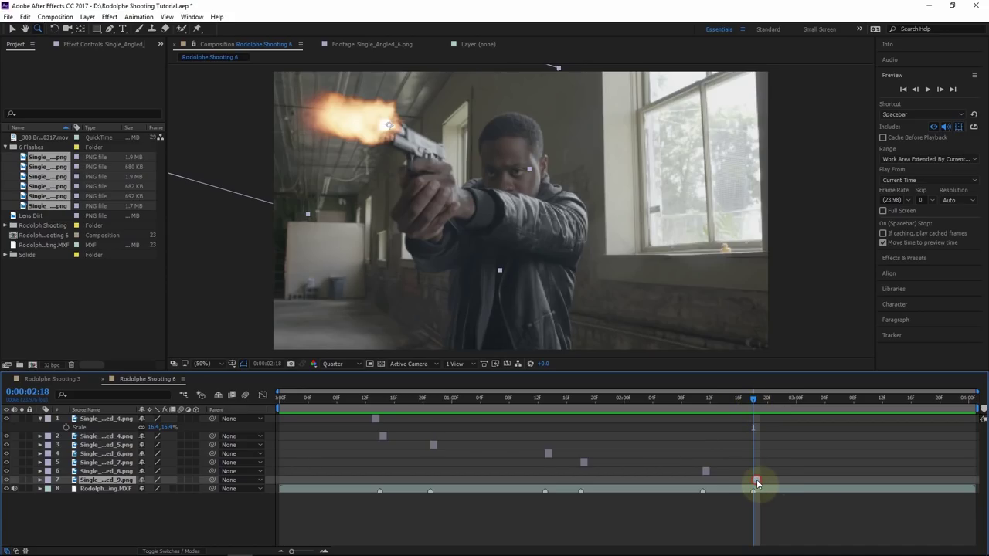
Duplicate the last flash, shift it one frame earlier to 0:00:02:17 and scale it to 16.5%.
key("ctrl+d")
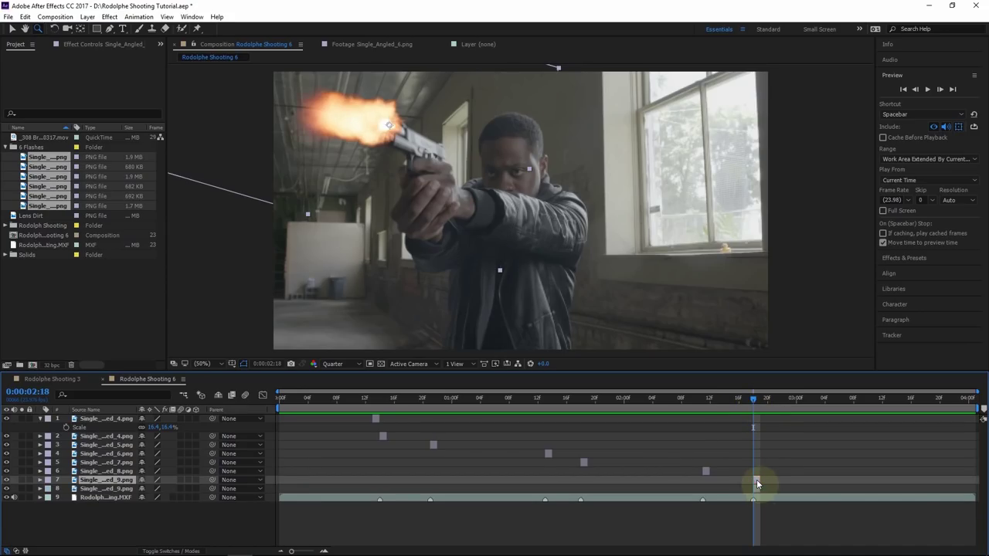
left_click_drag(756, 483, 750, 482)
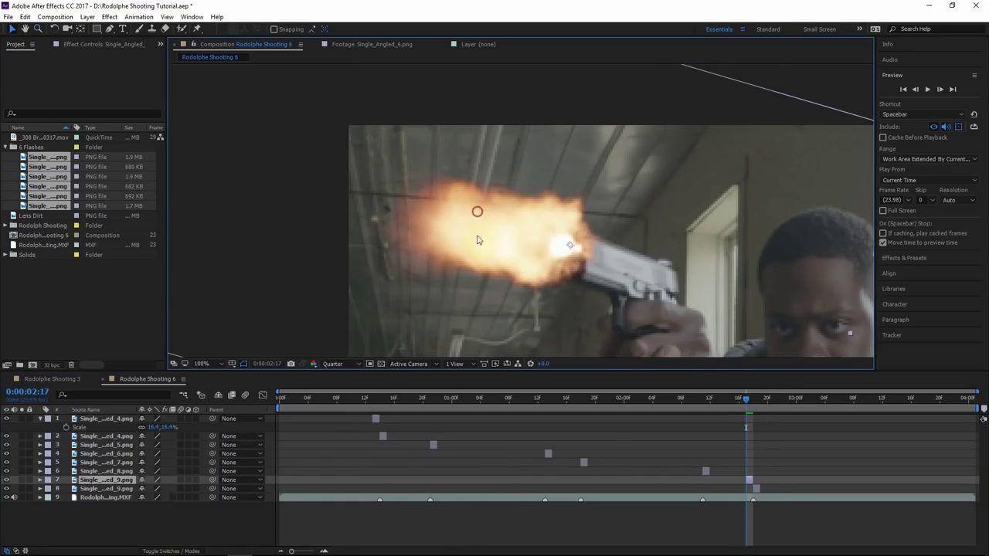
key("s")
left_click_drag(164, 490, 145, 490)
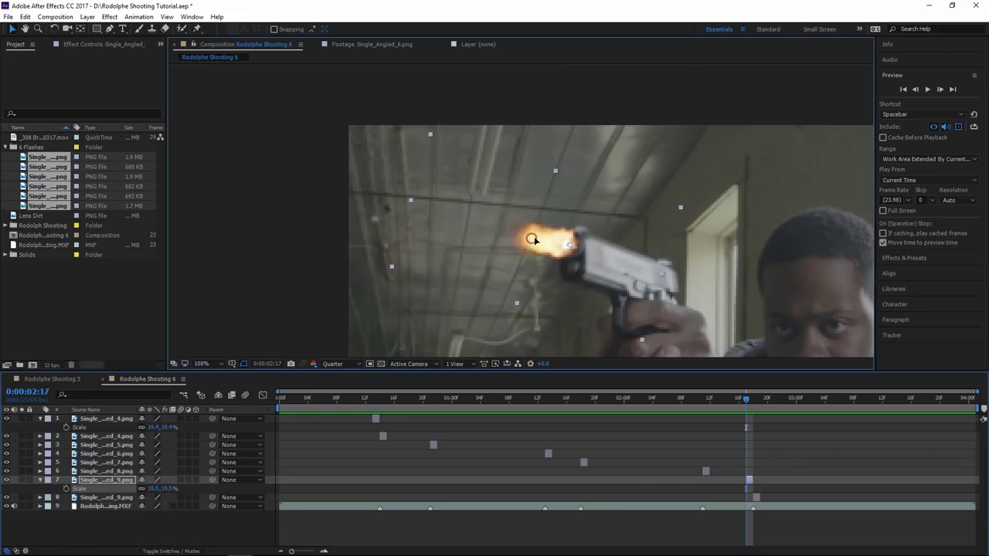
key("comma")
Select all eight flash layers and open their context menu.
left_click(106, 419)
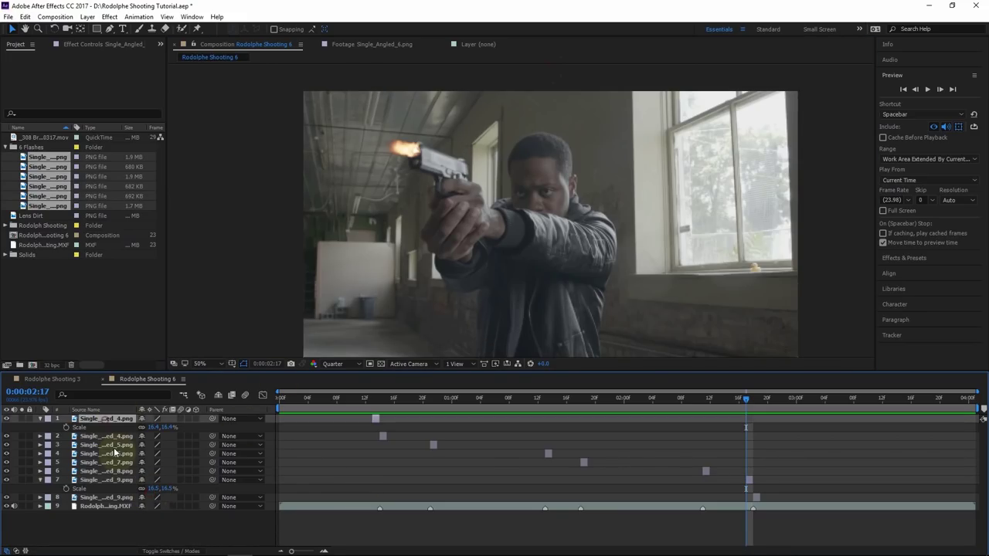
left_click(108, 499, "shift")
right_click(108, 498)
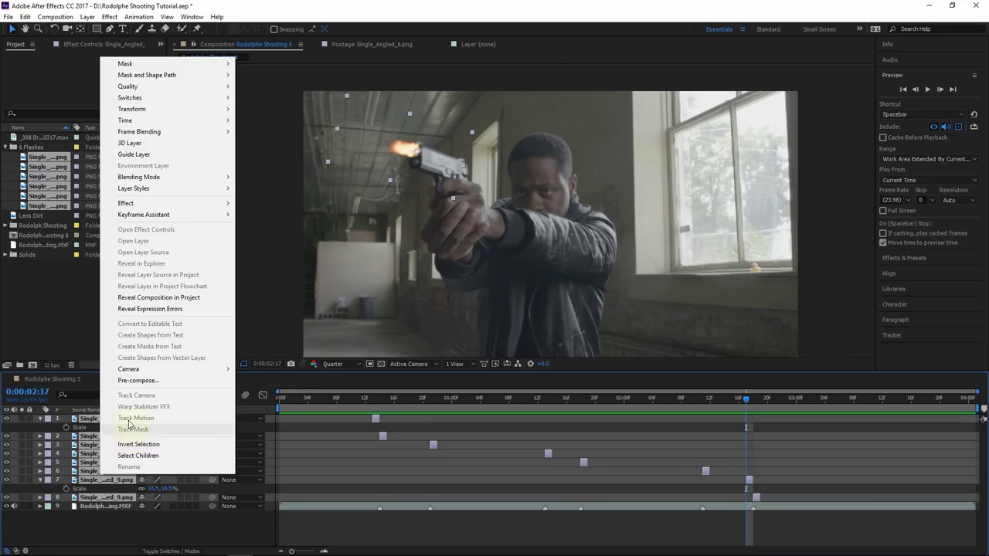
Pre-compose the eight flash layers into Pre-comp 12, moving all attributes into it.
left_click(131, 388)
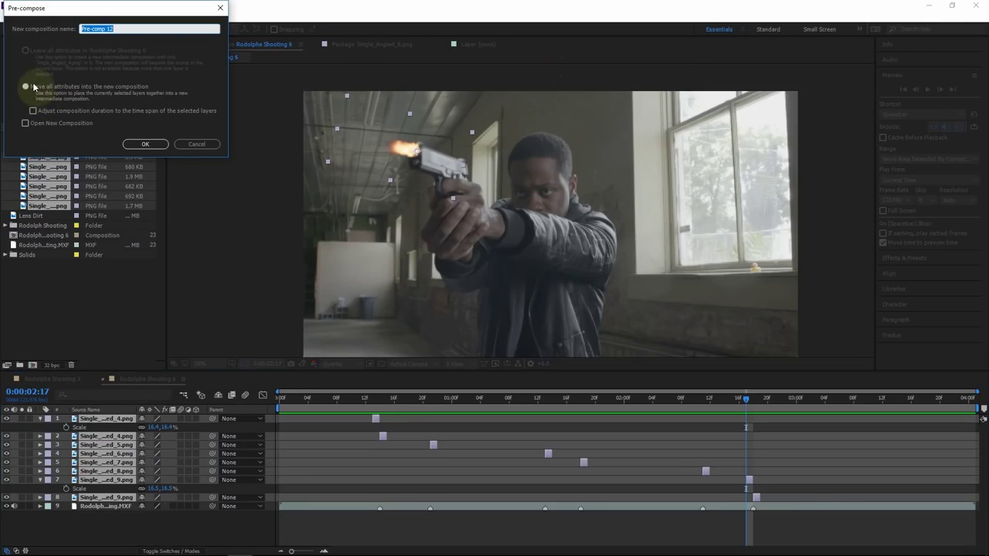
left_click(34, 89)
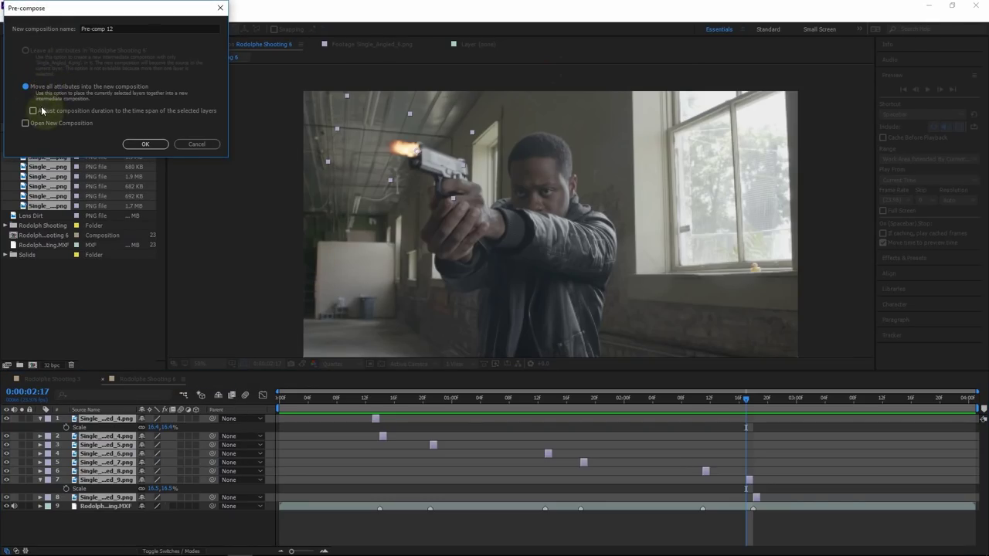
left_click(144, 145)
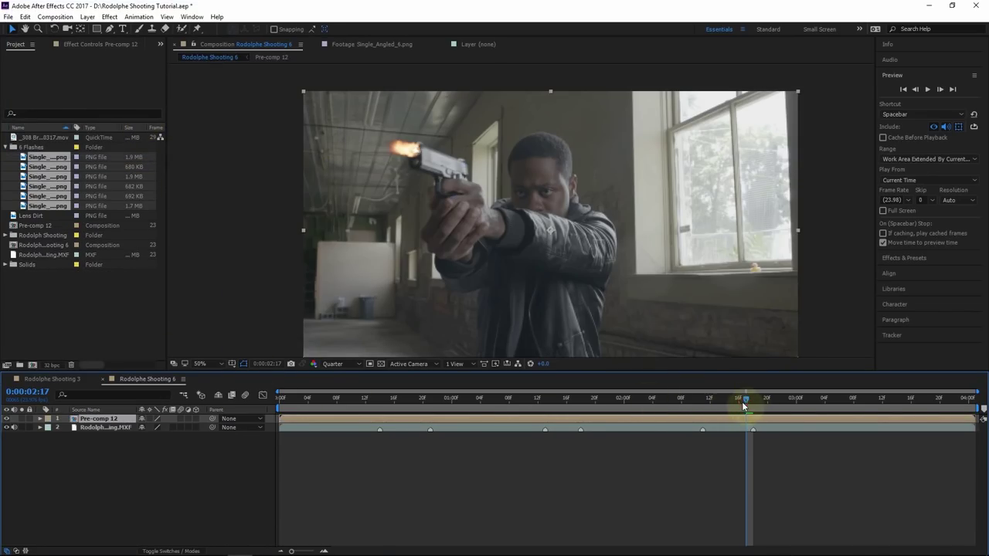
left_click(406, 388)
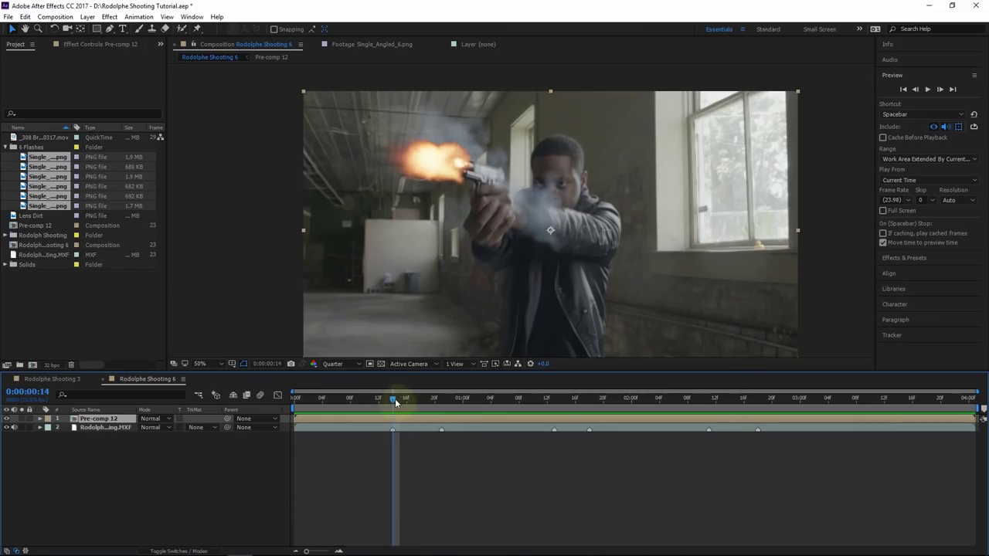
Set Pre-comp 12's blending mode to Screen.
left_click_drag(395, 402, 554, 399)
scroll(644, 209, "up", 2)
left_click_drag(690, 185, 539, 255)
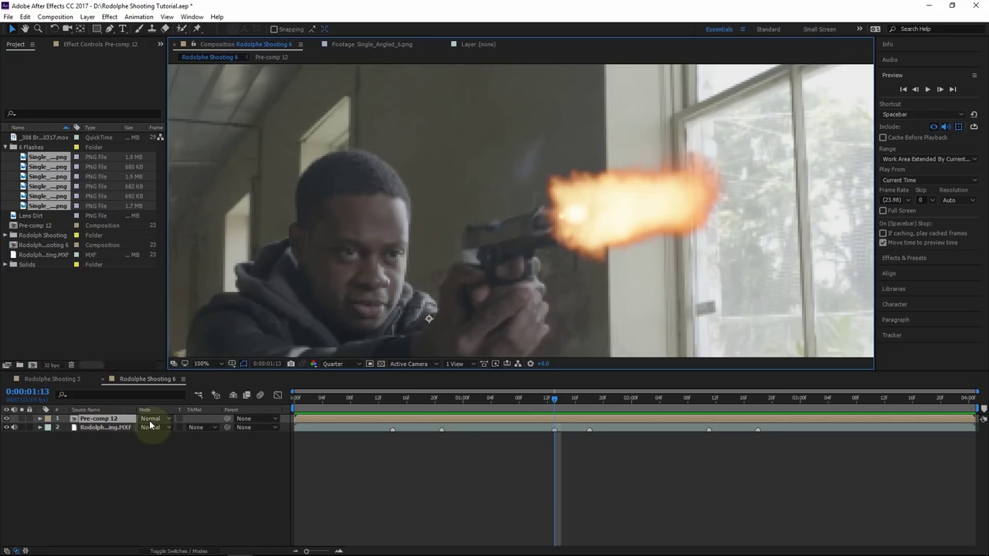
left_click(177, 551)
left_click(177, 551)
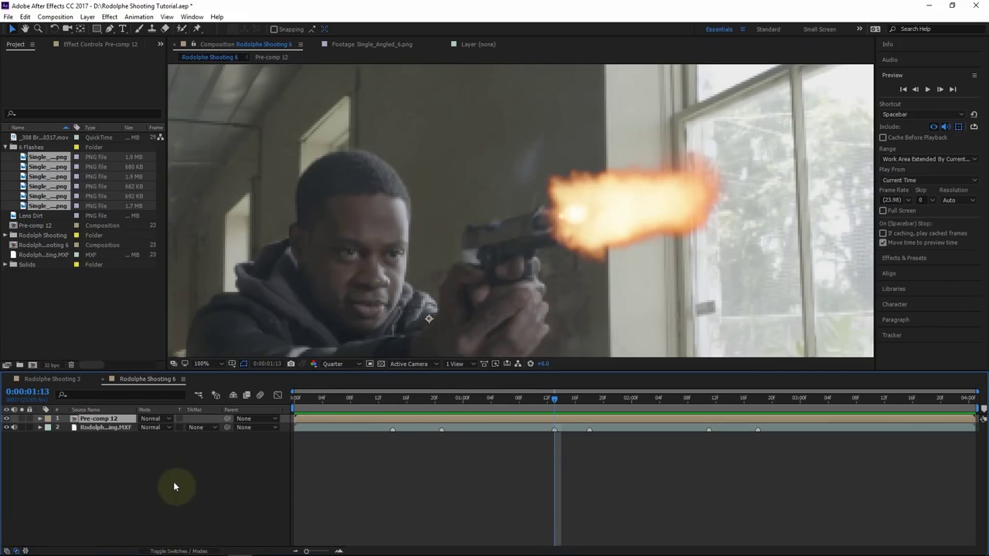
left_click(146, 421)
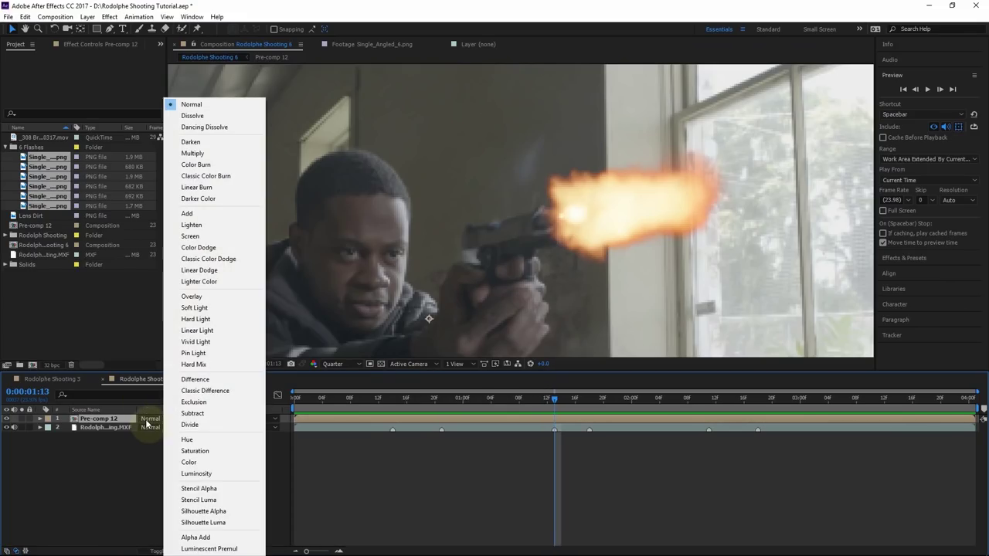
left_click(189, 237)
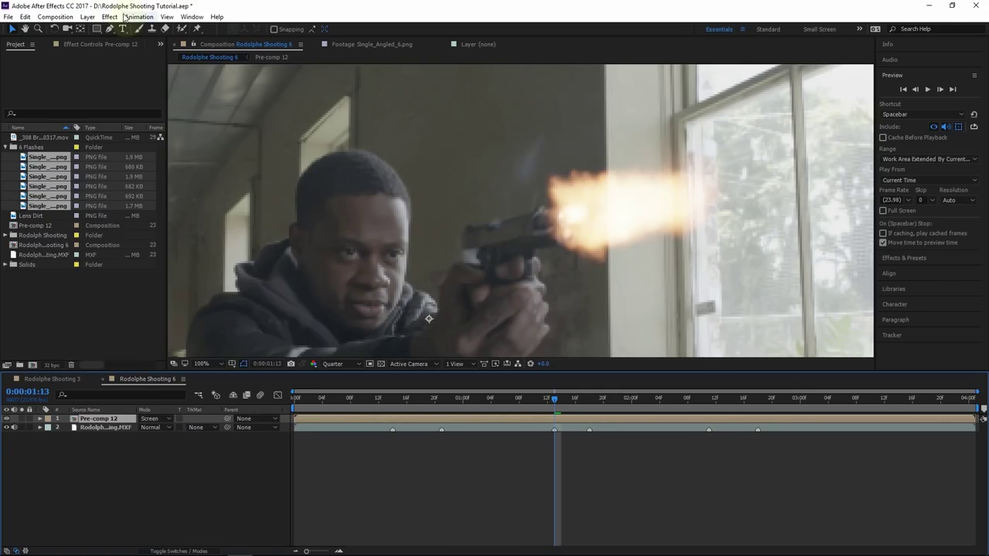
Refit the viewer at 50% and scrub back to a gunshot frame to check the flash.
scroll(597, 194, "down", 2)
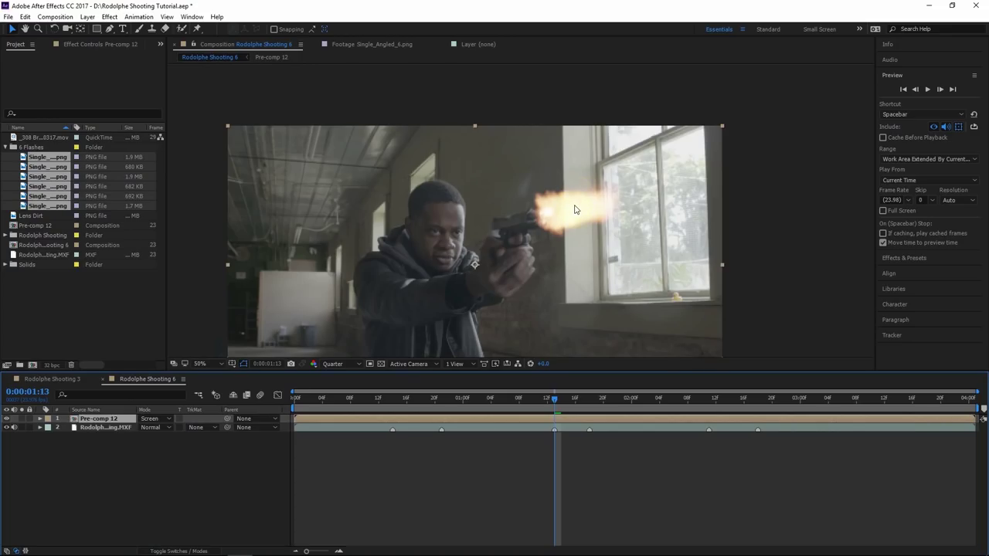
left_click_drag(575, 210, 598, 199)
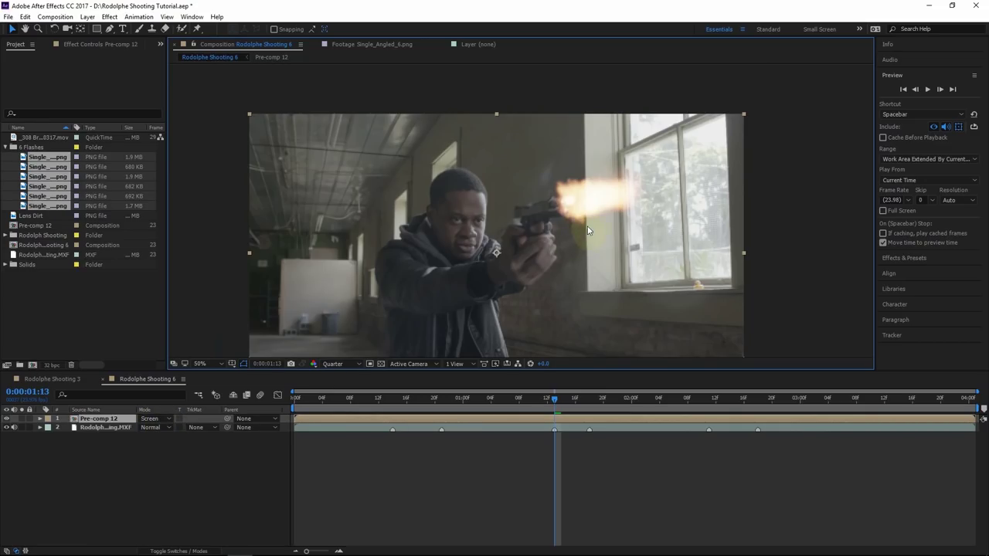
scroll(587, 231, "up", 2)
key("comma")
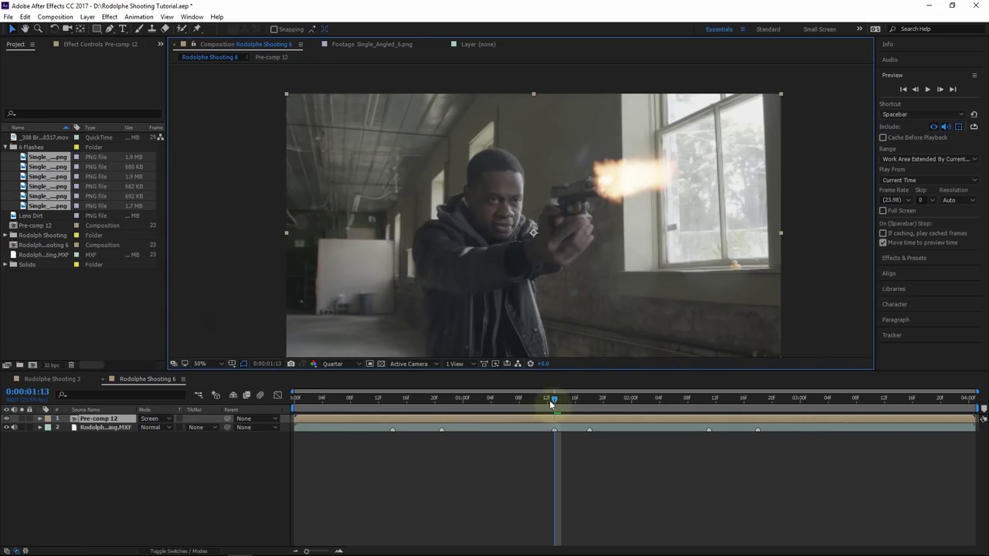
left_click_drag(555, 410, 449, 415)
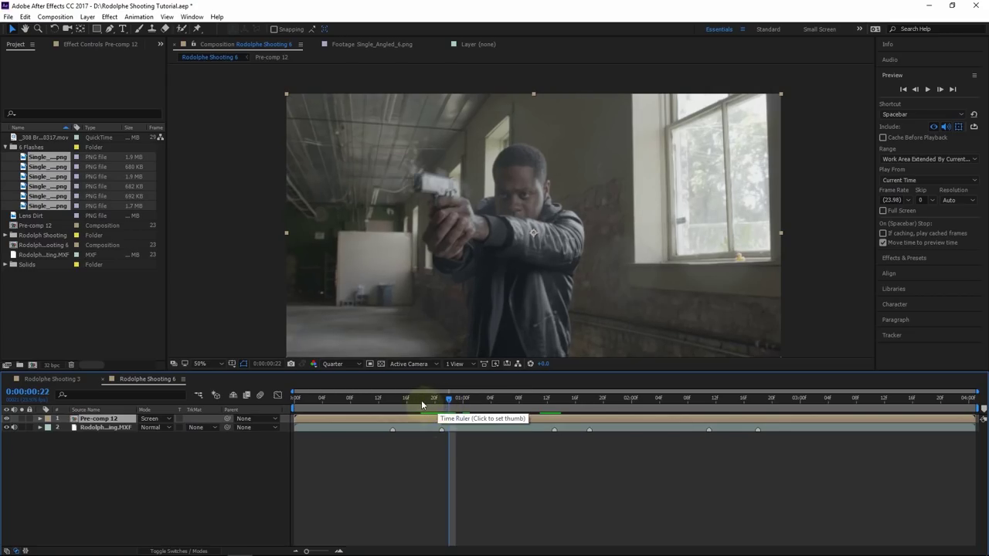
left_click(442, 397)
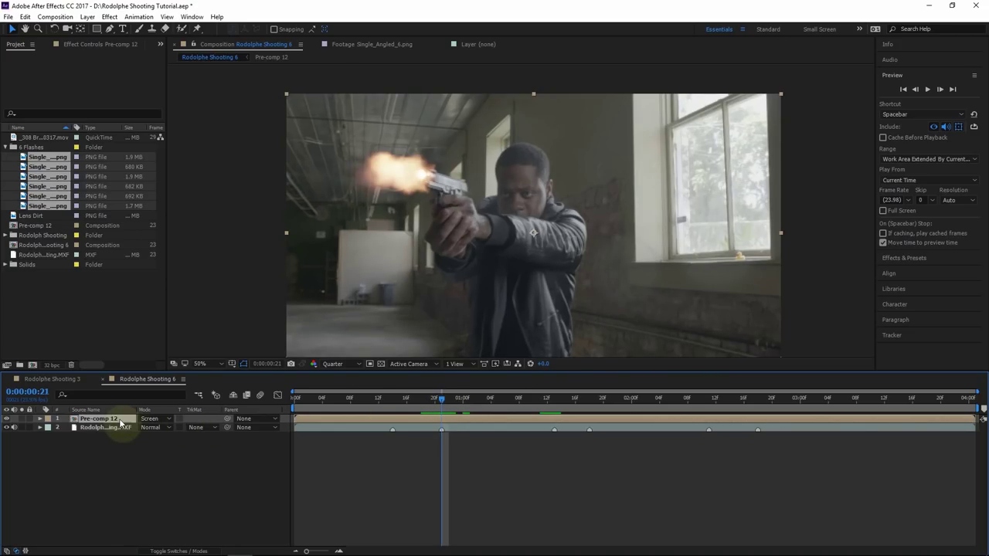
key("Return")
Rename the layer Flashes, duplicate it and shift Flashes 2 one frame later.
type("Flashes")
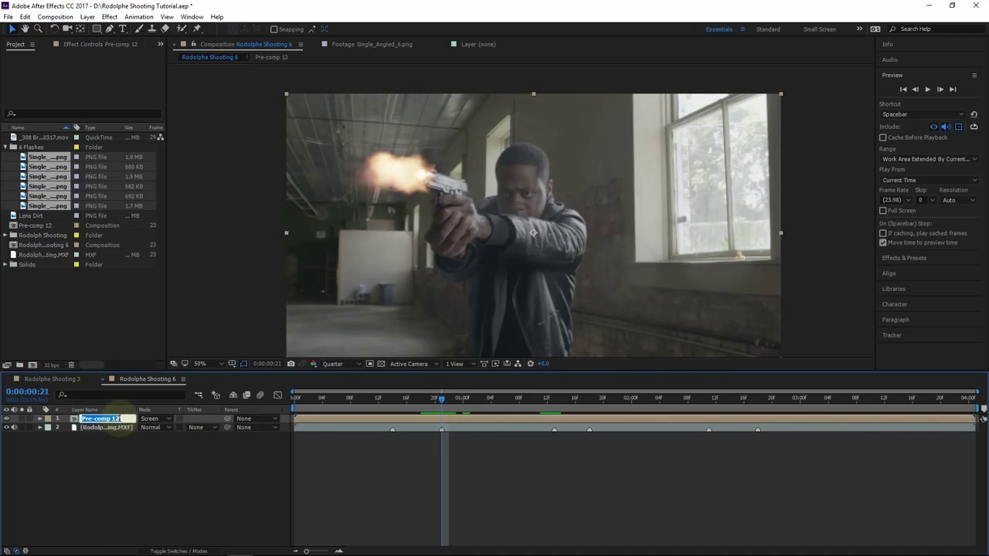
left_click(339, 288)
key("j")
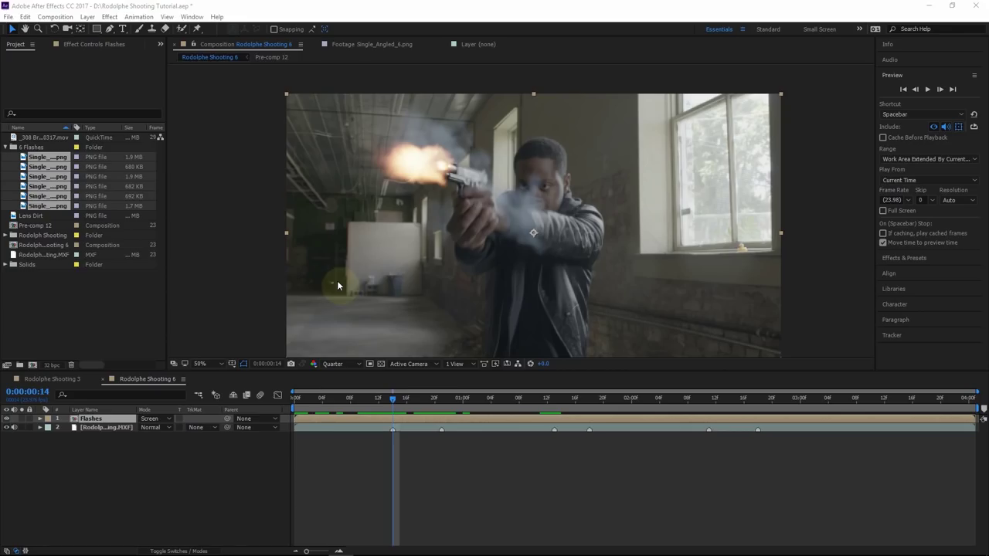
left_click(107, 424)
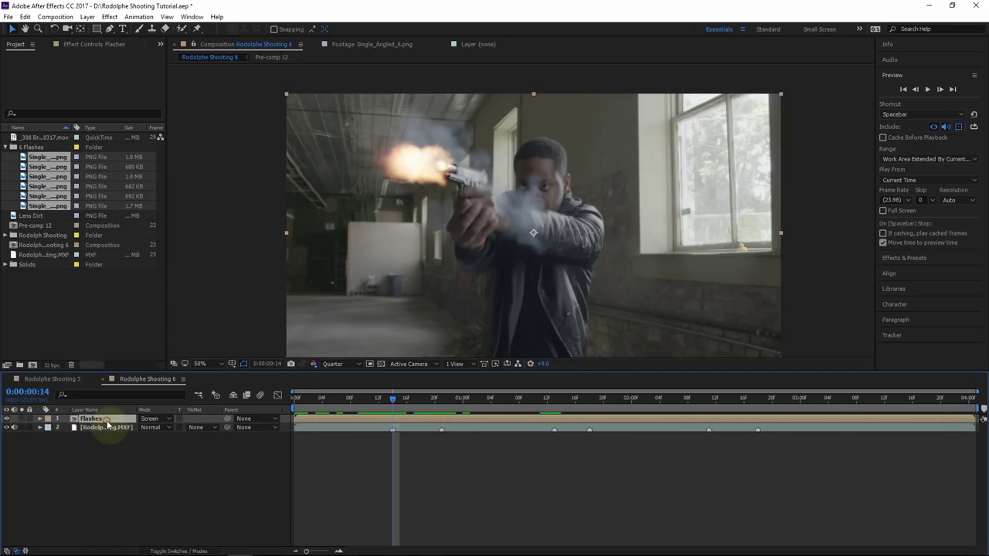
key("ctrl+d")
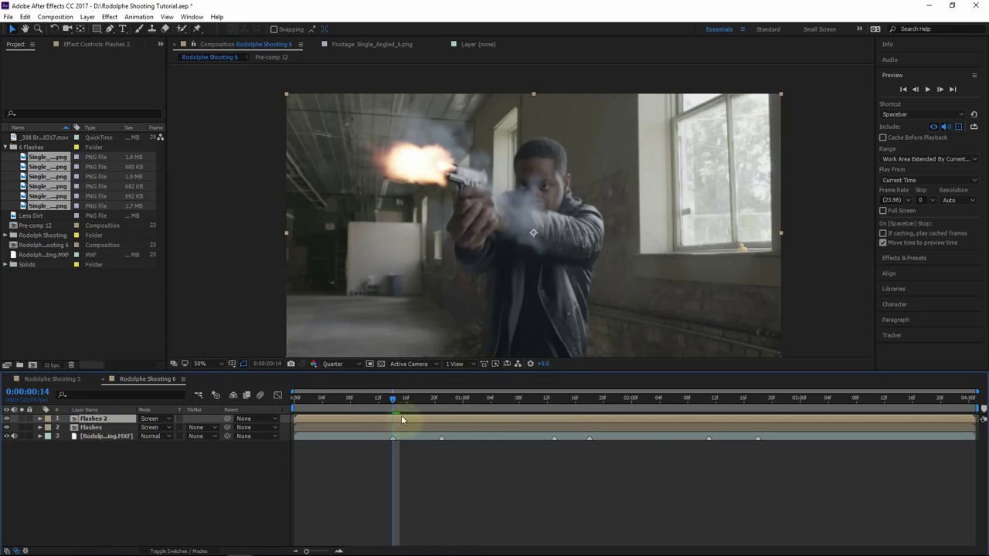
left_click(401, 405)
left_click_drag(408, 418, 415, 418)
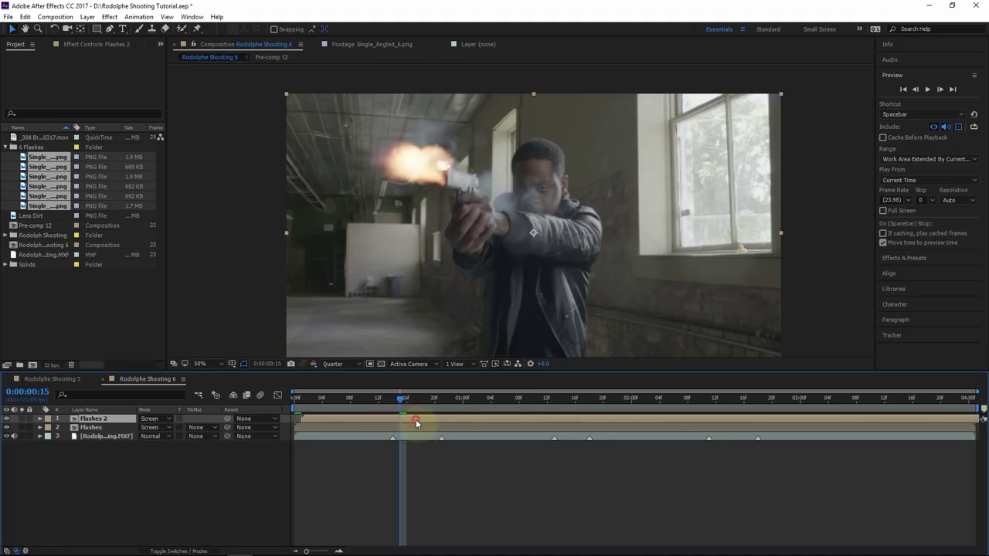
Apply Fast Blur to Flashes 2 and raise Blurriness to 191.
left_click(892, 75)
left_click(885, 91)
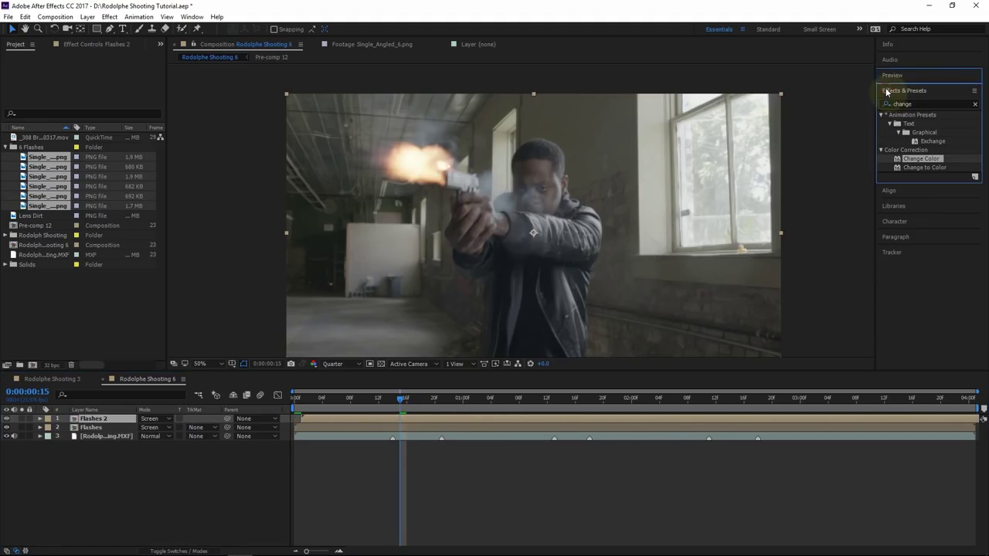
type("fast")
left_click_drag(915, 202, 724, 422)
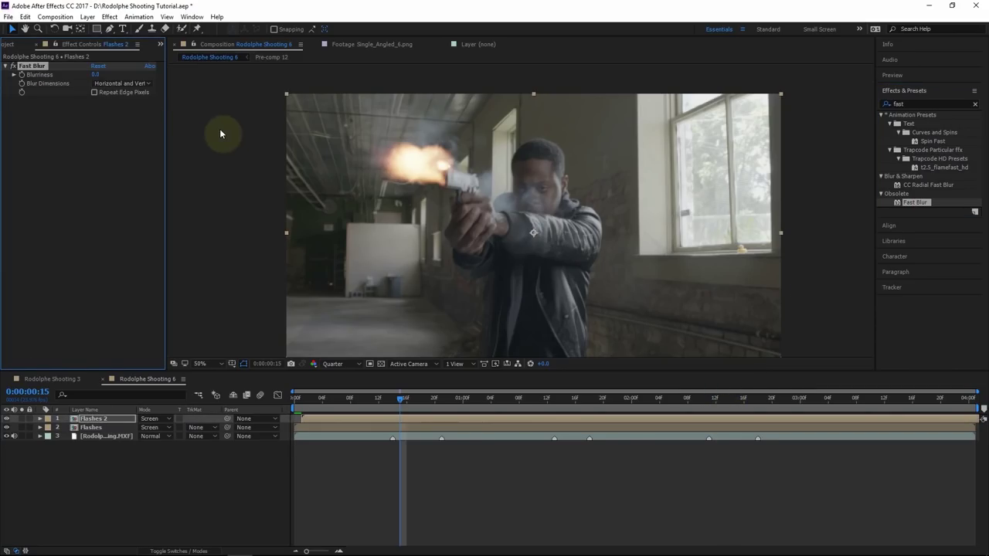
left_click_drag(93, 74, 183, 66)
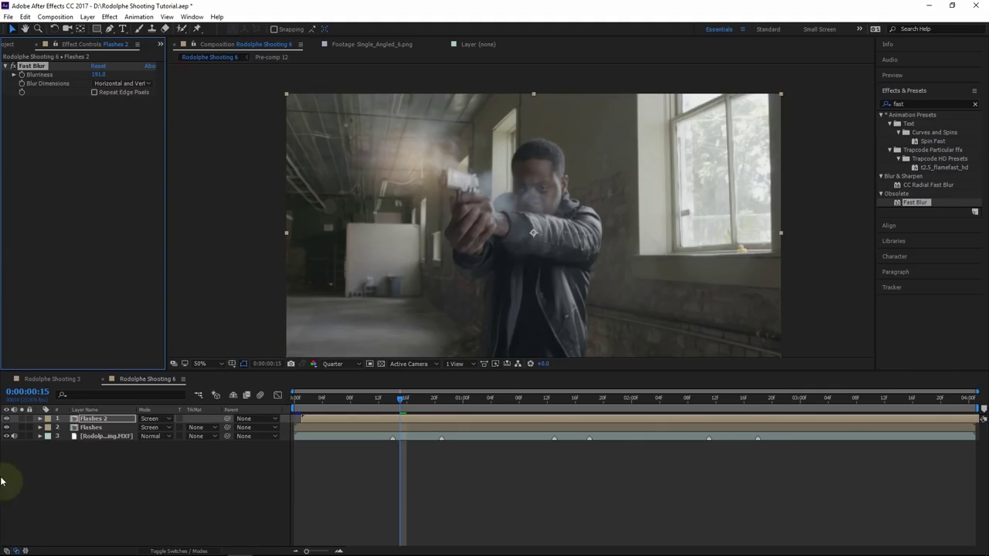
Solo Flashes 2 and add Turbulent Displace with 75% effect opacity.
left_click(23, 419)
left_click(918, 103)
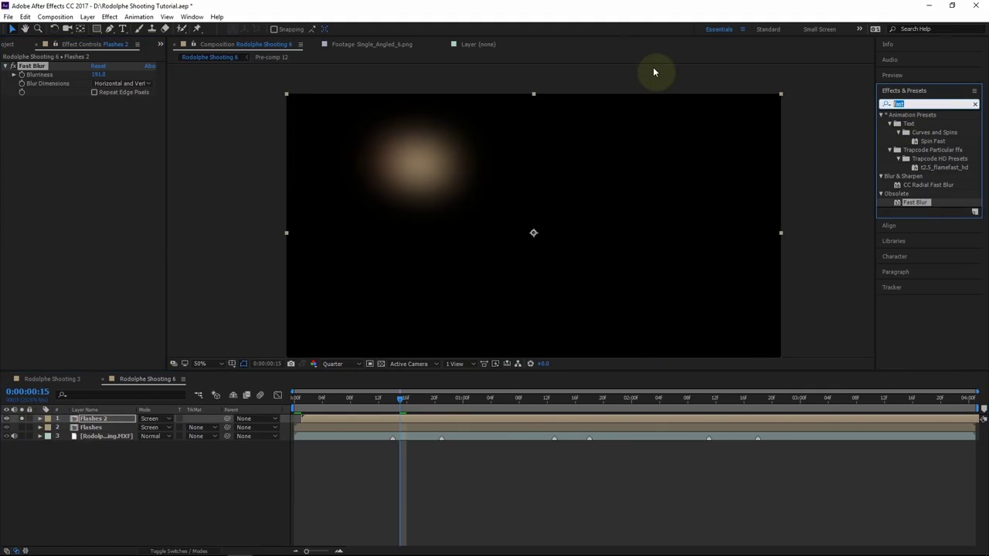
type("turb")
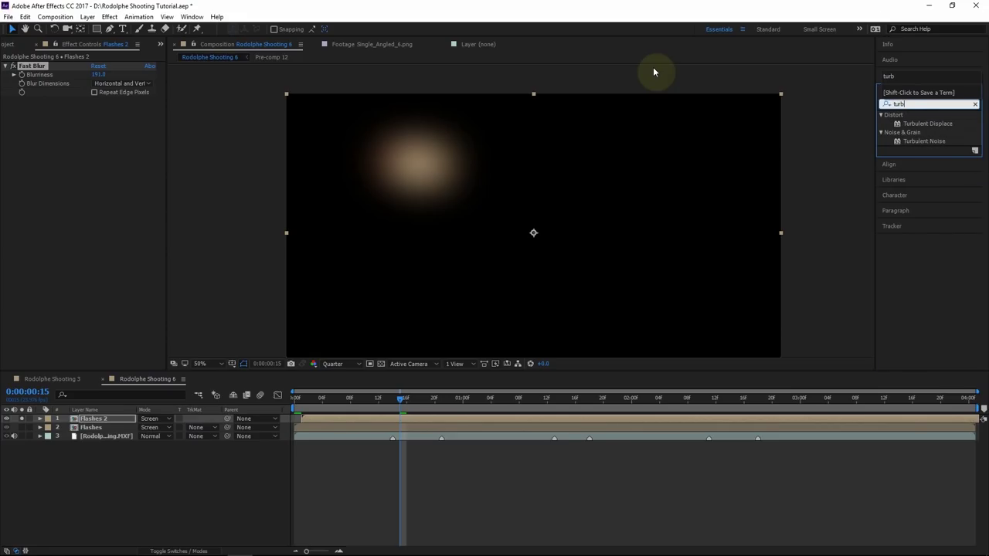
left_click_drag(941, 127, 329, 140)
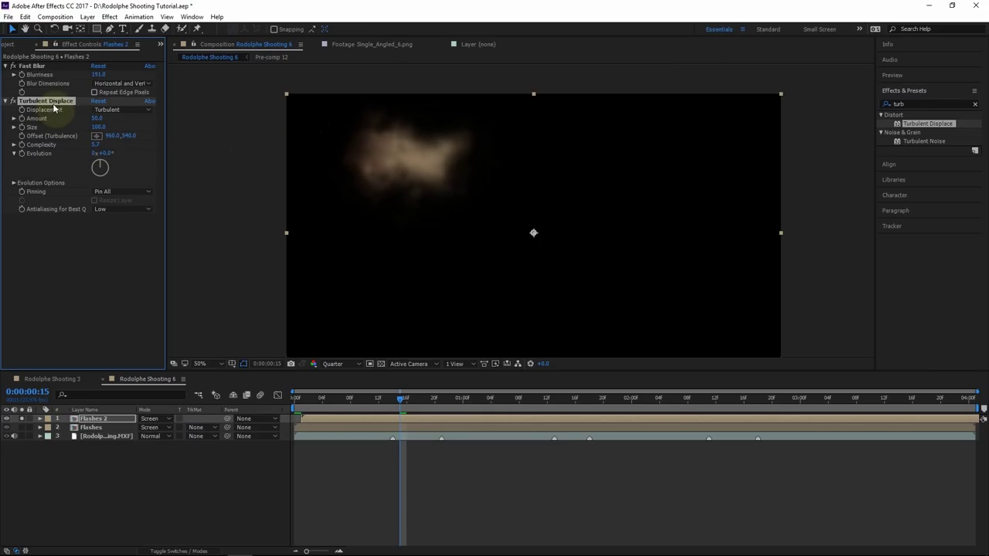
key("s")
key("s")
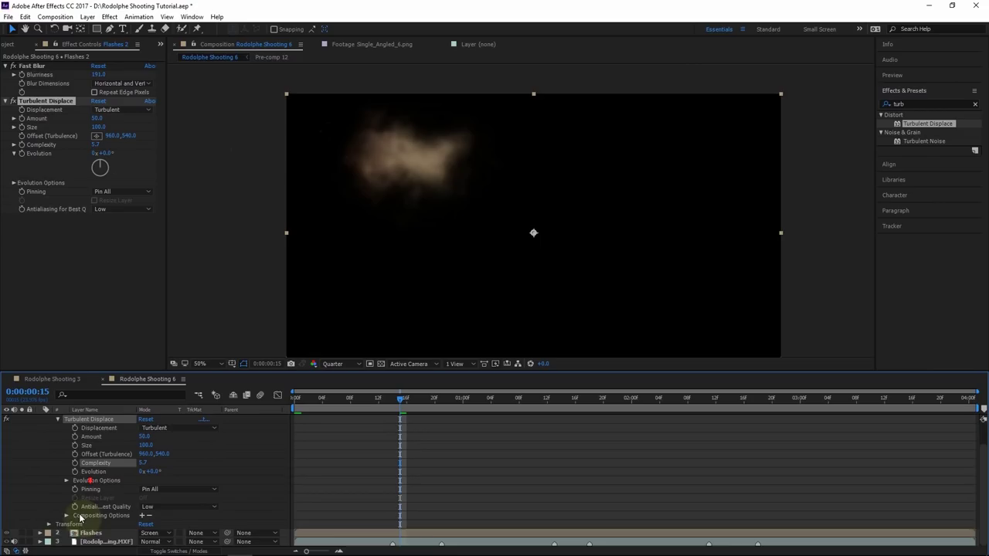
left_click(67, 516)
left_click(145, 524)
type("75")
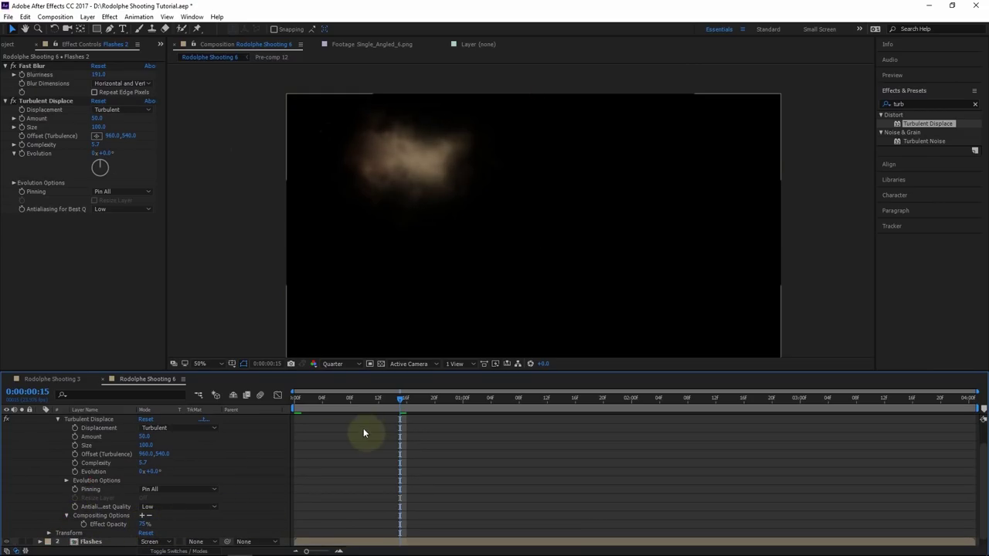
scroll(77, 442, "up", 3)
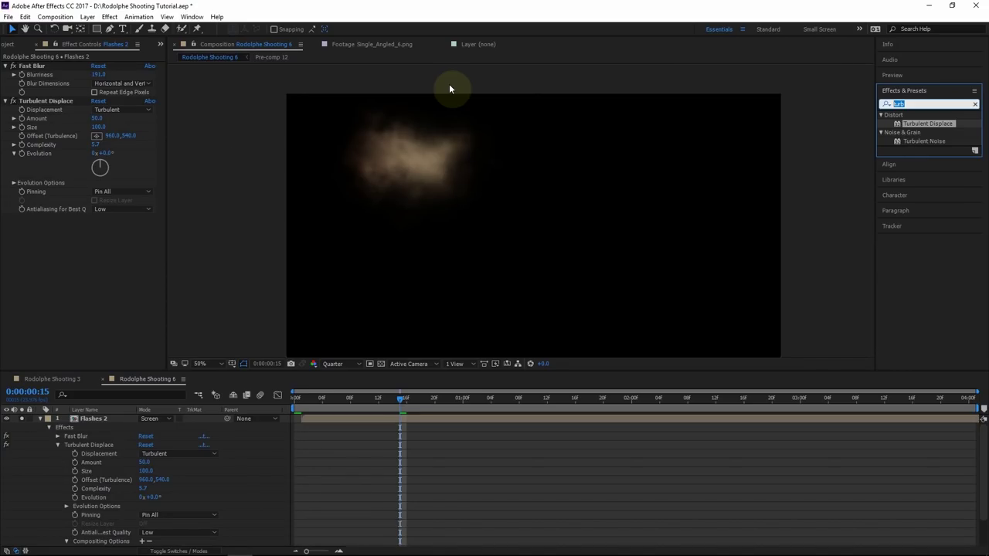
Add a Tint mapping white to red at a low 18% amount.
type("tint")
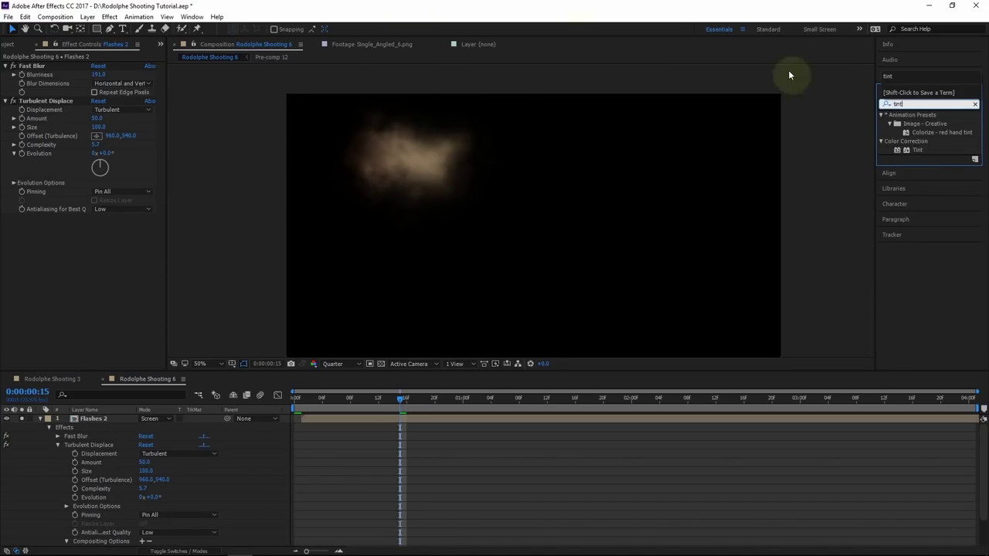
left_click_drag(913, 151, 77, 255)
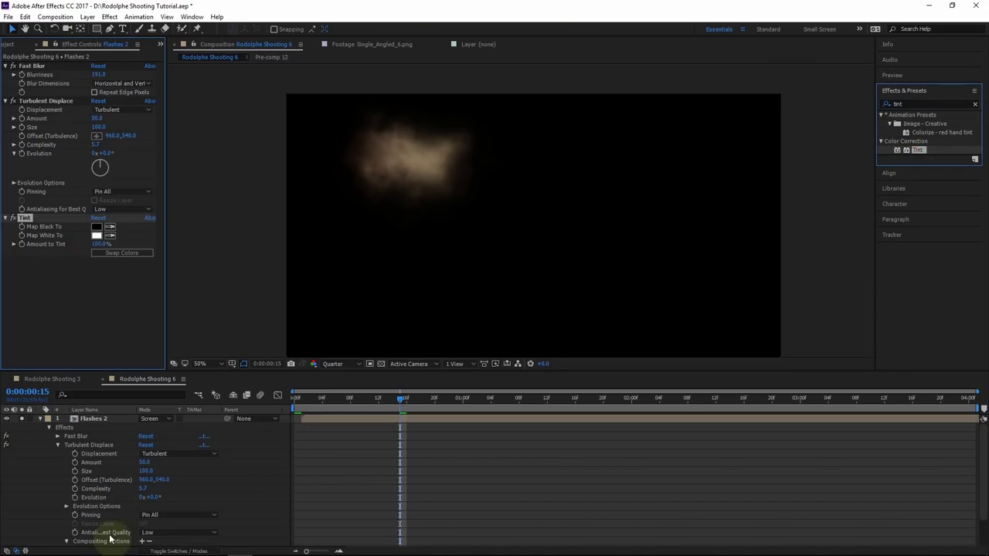
left_click(93, 421)
left_click(97, 234)
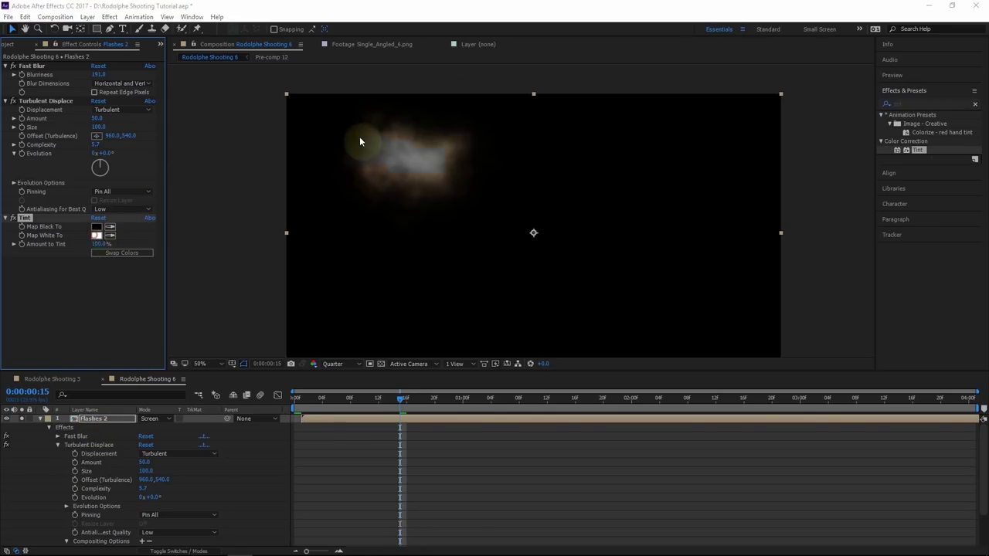
left_click(113, 73)
left_click(238, 27)
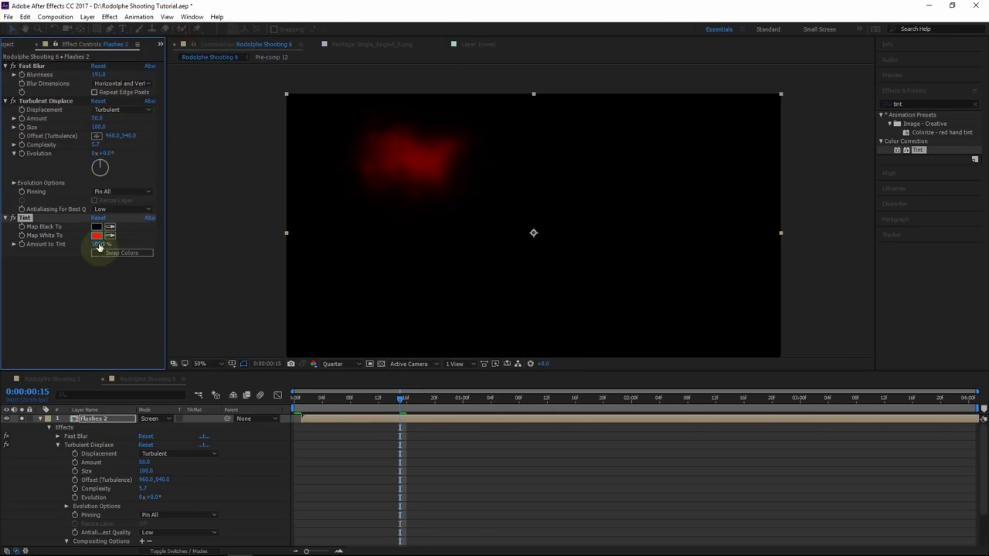
left_click_drag(101, 245, 96, 249)
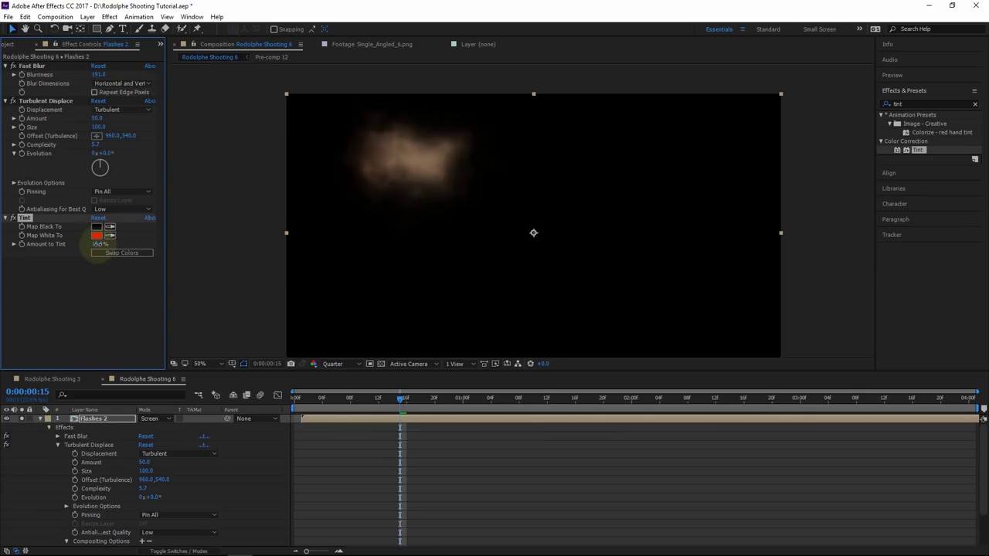
Rename the Flashes 2 layer to 'Flash Fade'.
left_click(40, 419)
left_click(84, 420)
key("Return")
type("Flash Fad")
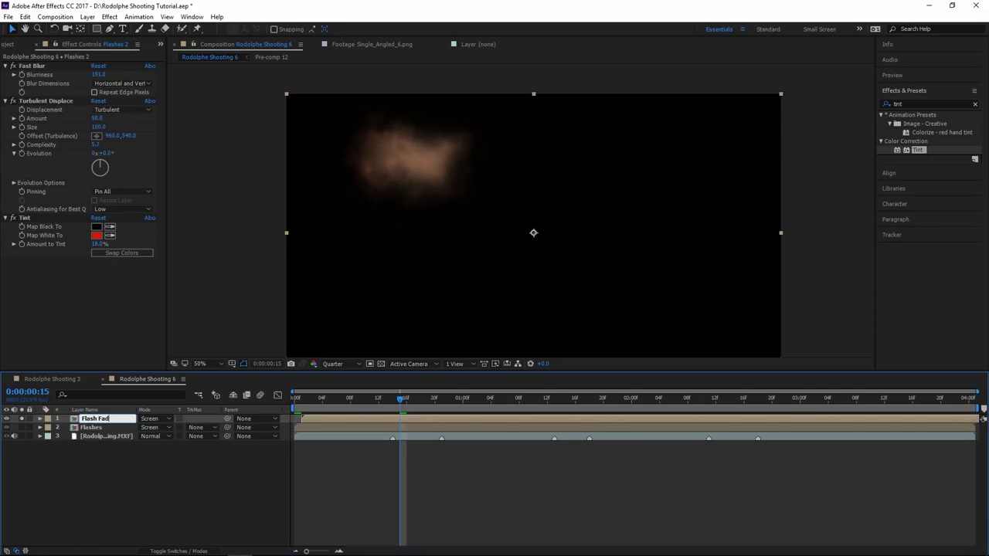
type("e")
Confirm the Flash Fade name and set its Opacity to 50%.
key("Return")
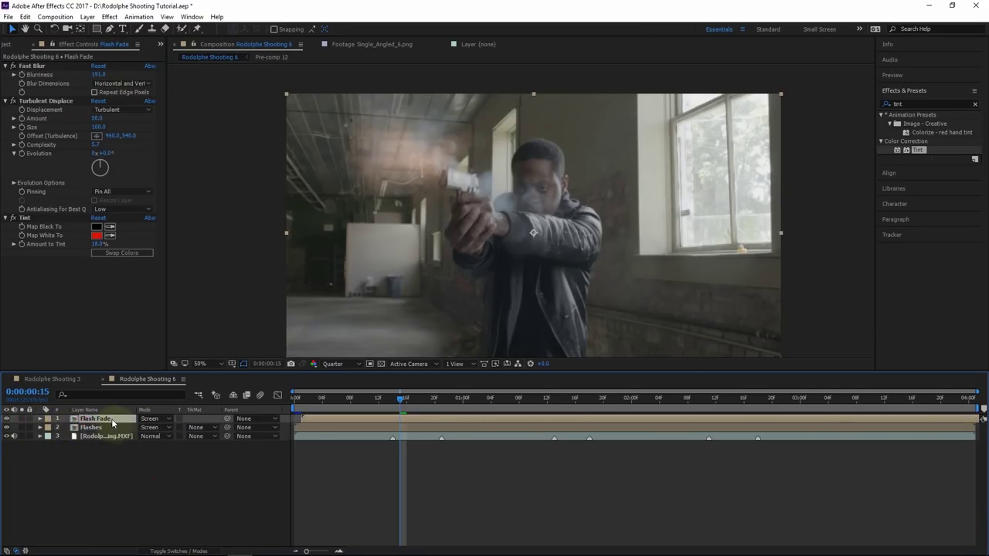
key("t")
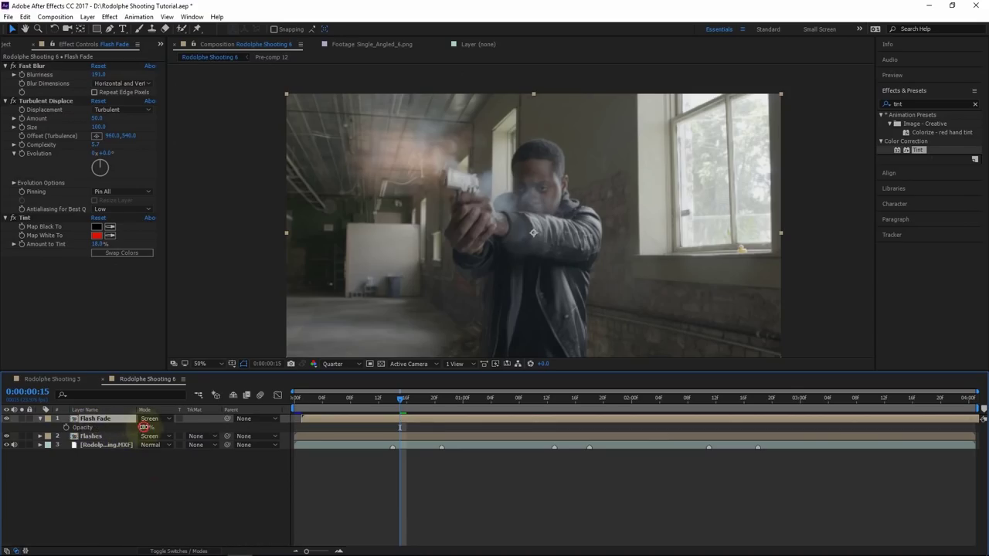
left_click_drag(144, 427, 124, 428)
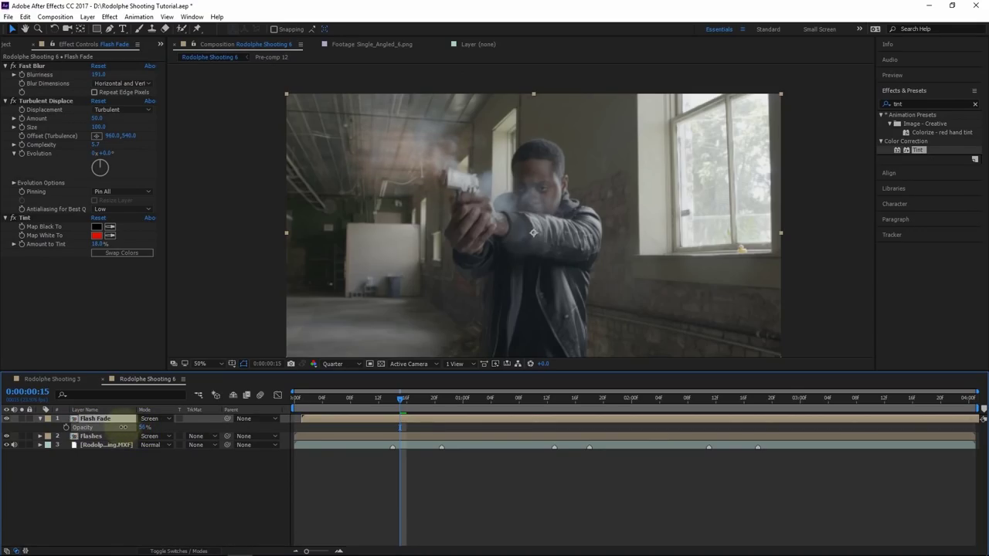
mouse_move(123, 427)
left_mouse_down()
mouse_move(150, 431)
mouse_move(140, 432)
left_mouse_up()
left_click(144, 428)
type("50")
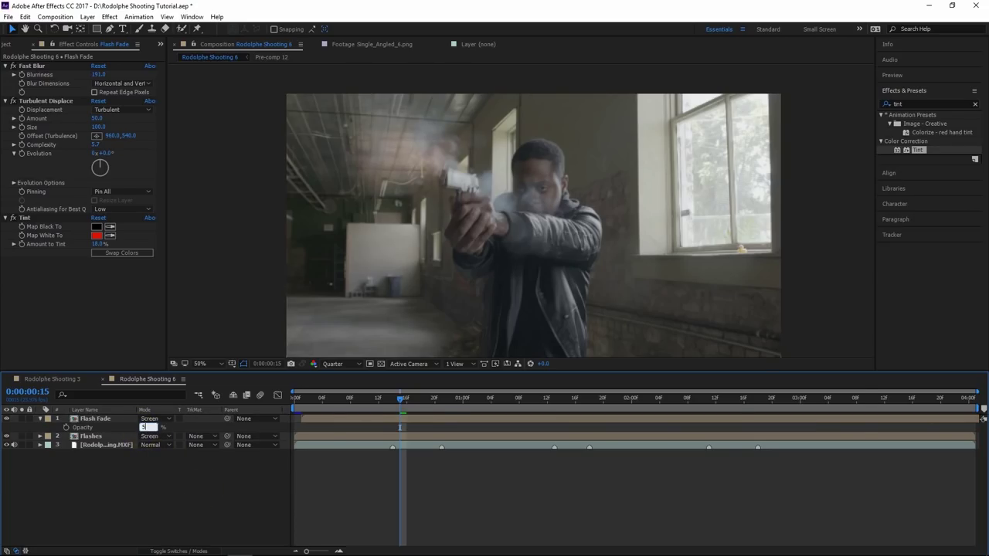
key("Home")
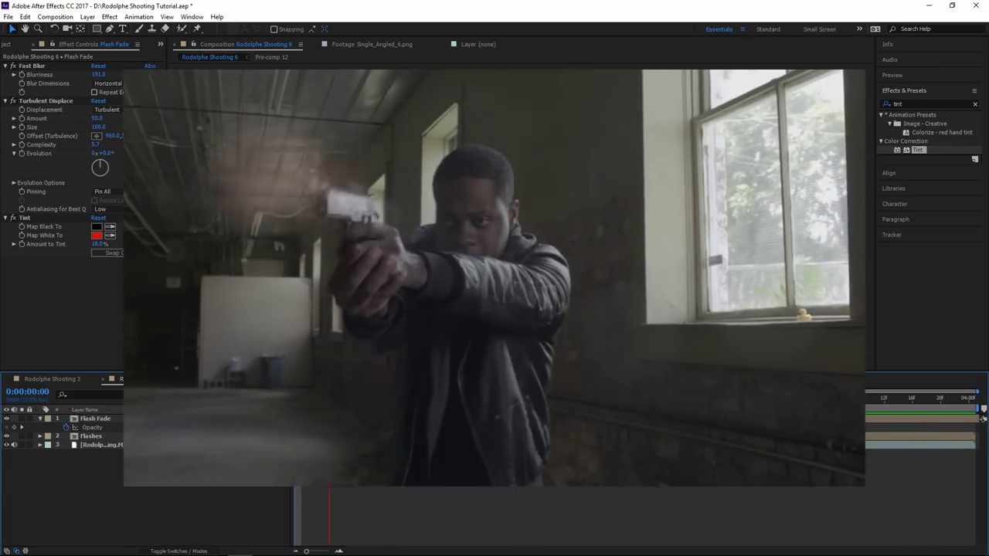
Preview the composition and zoom in on the muzzle-flash frame.
key("space")
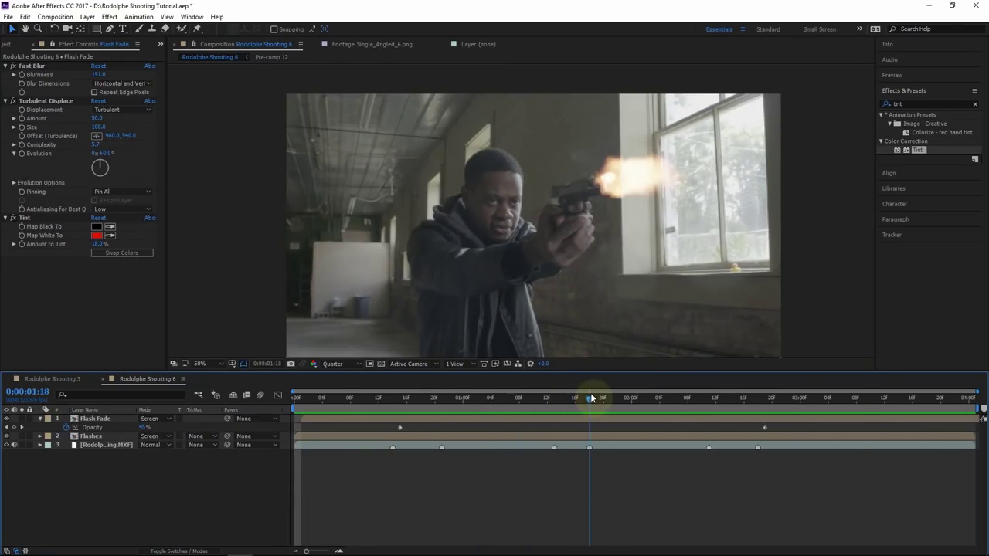
left_click_drag(594, 398, 383, 408)
scroll(411, 175, "up", 2)
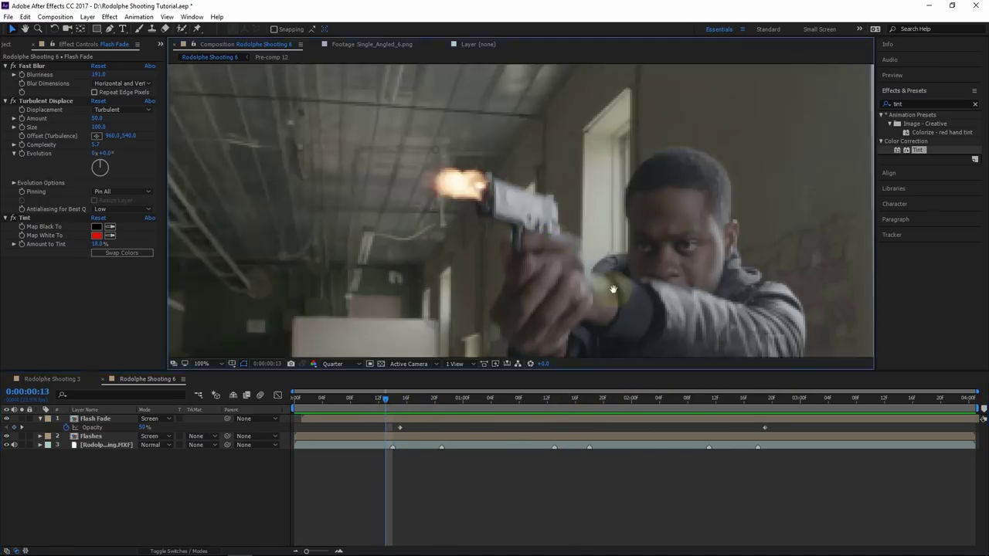
left_click_drag(612, 289, 674, 341)
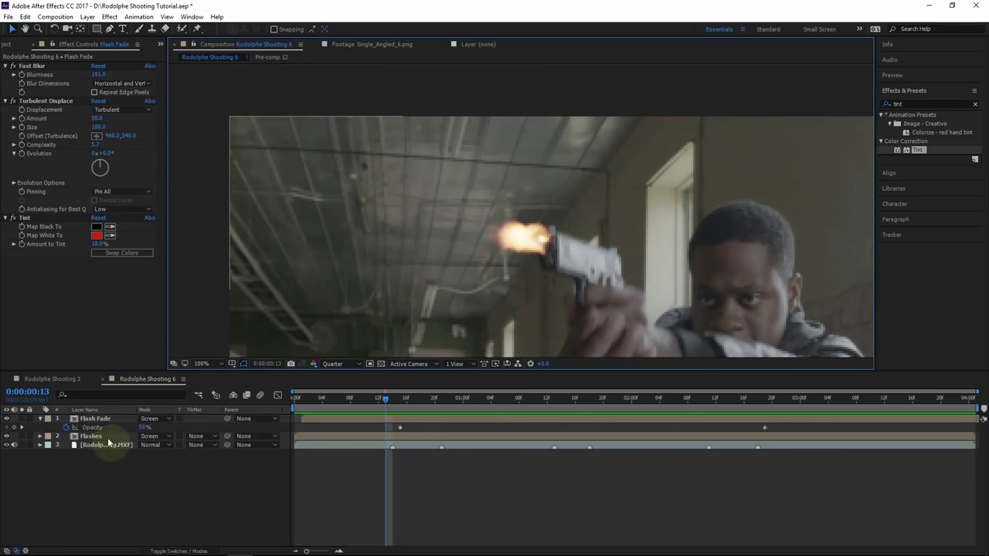
left_click(118, 438)
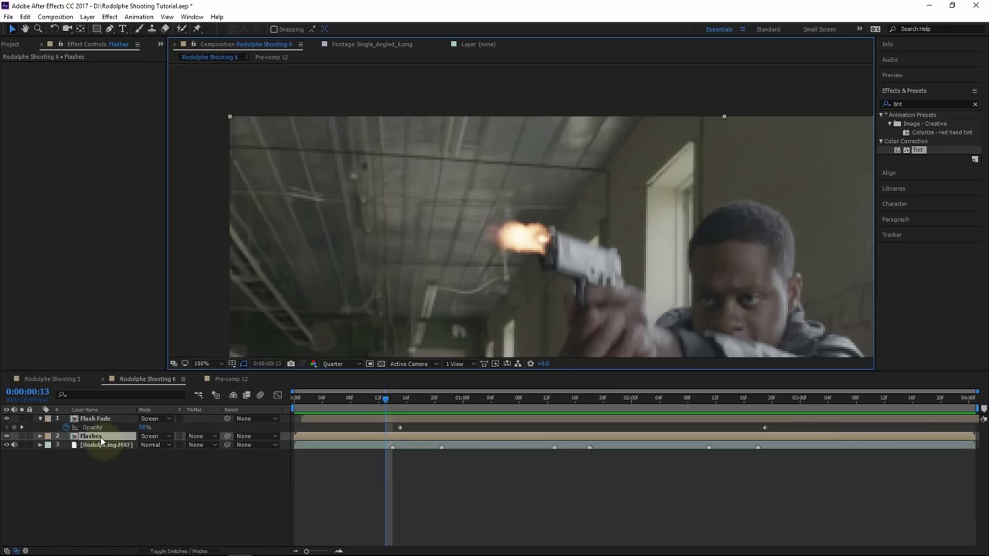
Inside the Flashes pre-comp, add an adjustment layer trimmed to the first flash's single frame.
double_click(100, 438)
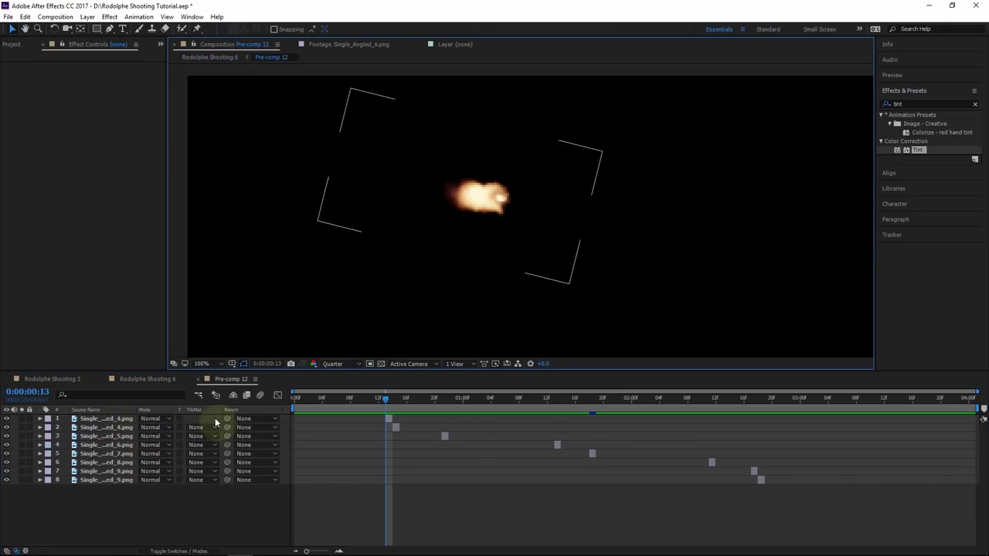
left_click(107, 420)
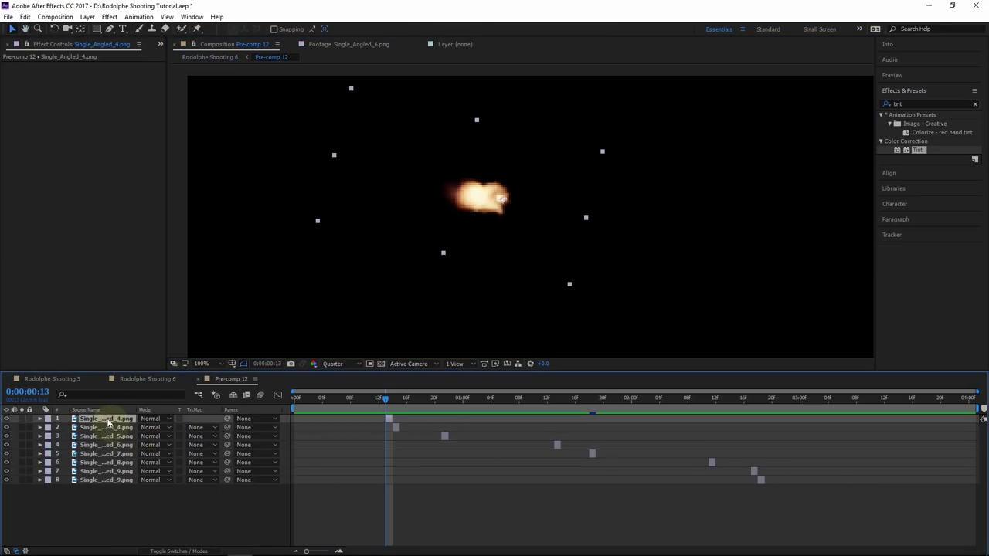
key("ctrl+alt+y")
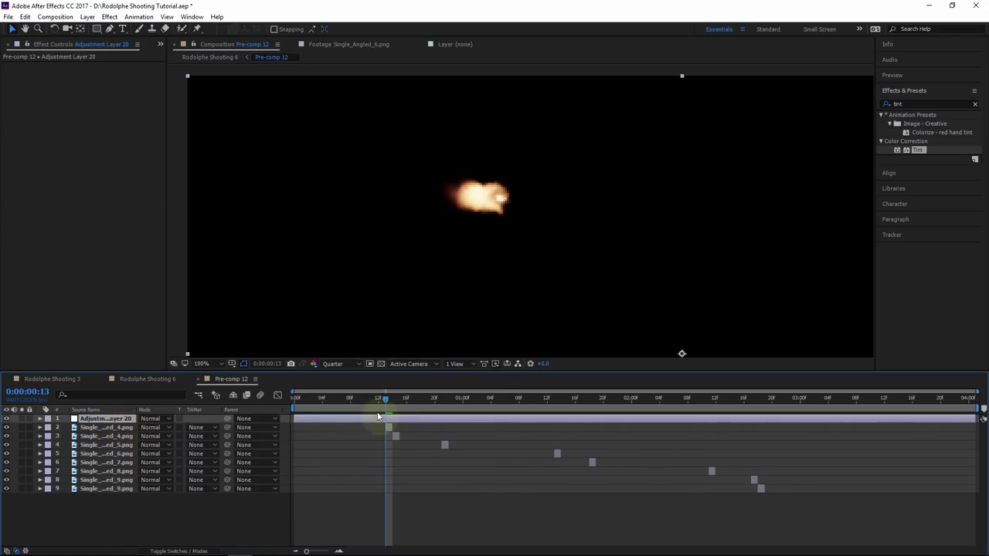
left_click_drag(353, 418, 381, 420)
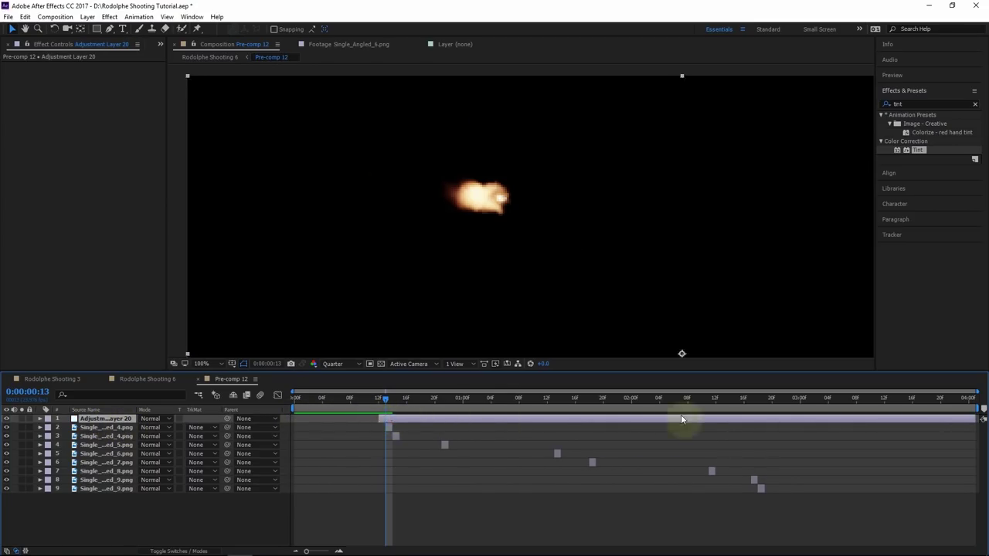
key("alt+]")
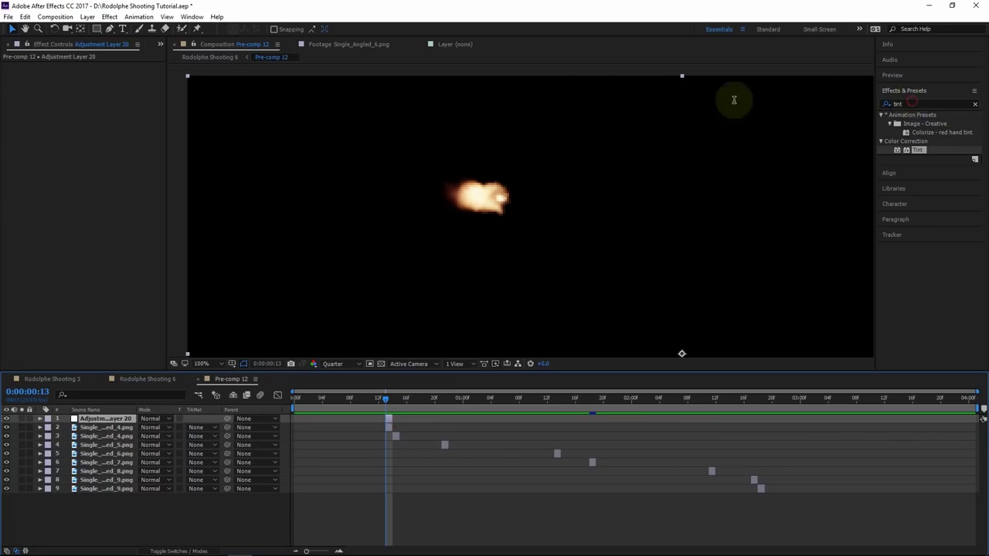
Apply CC Radial Fast Blur to the adjustment layer, nudging its centre and raising amount to 66.
key("BackSpace")
key("BackSpace")
key("BackSpace")
key("BackSpace")
type("cc rad")
left_click_drag(931, 132, 101, 417)
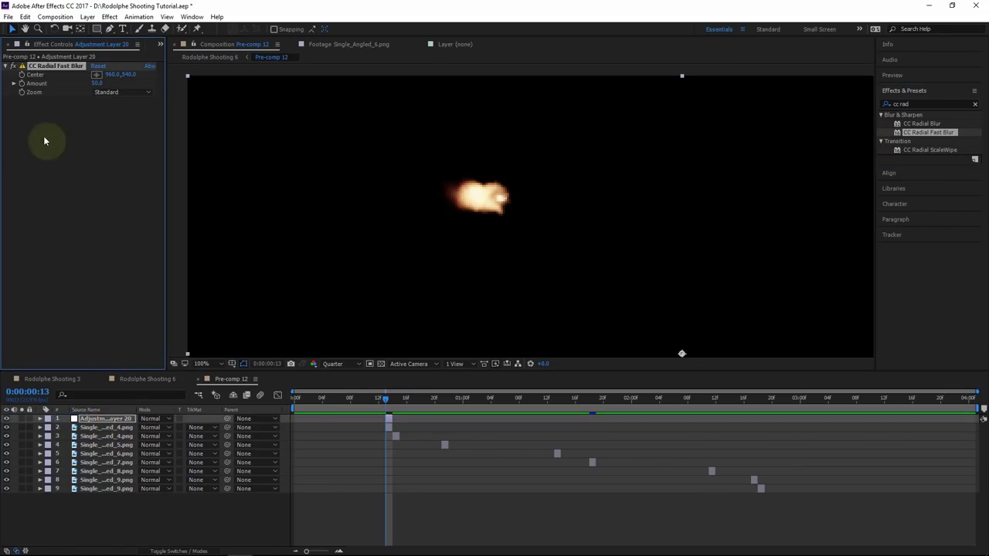
left_click(58, 65)
left_click_drag(539, 214, 535, 208)
left_click_drag(100, 82, 99, 78)
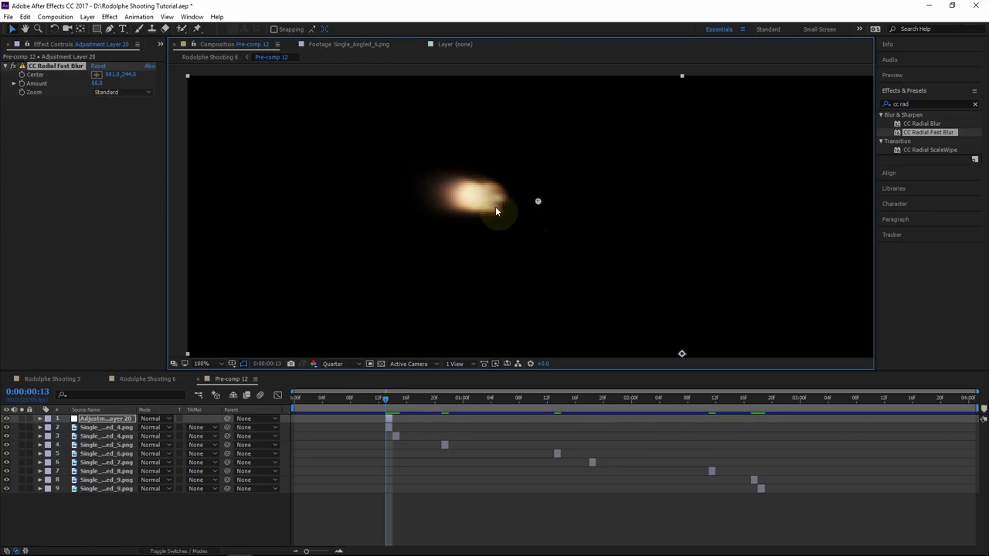
Set the adjustment layer to 74% opacity and Single_Angled_4.png to 65%.
left_click(116, 418)
key("t")
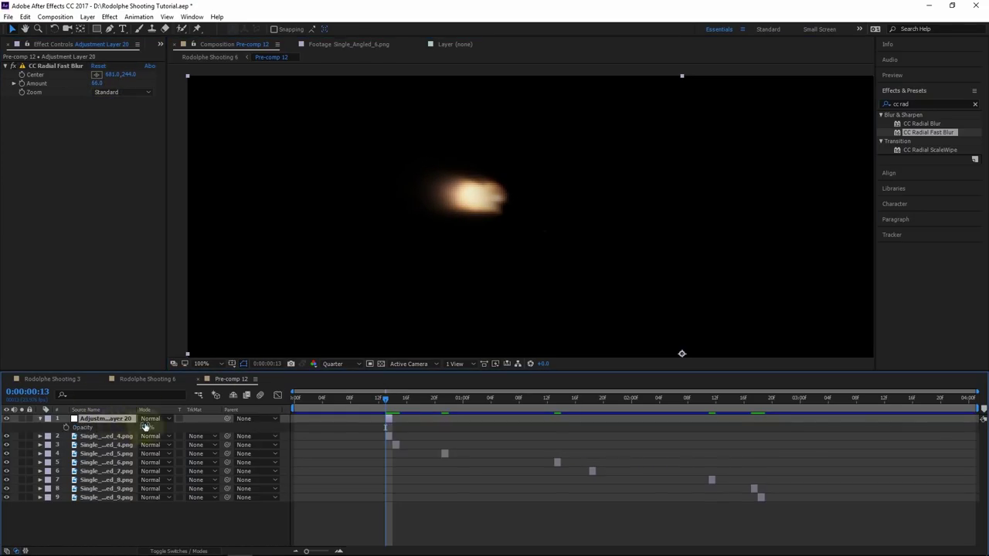
left_click_drag(145, 427, 125, 427)
left_click(123, 437)
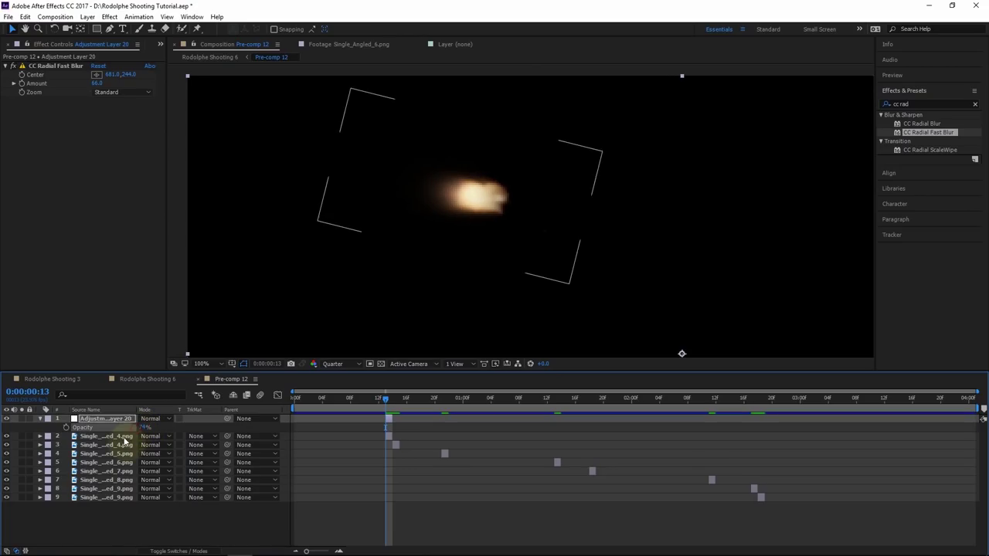
key("t")
left_click_drag(144, 446, 131, 447)
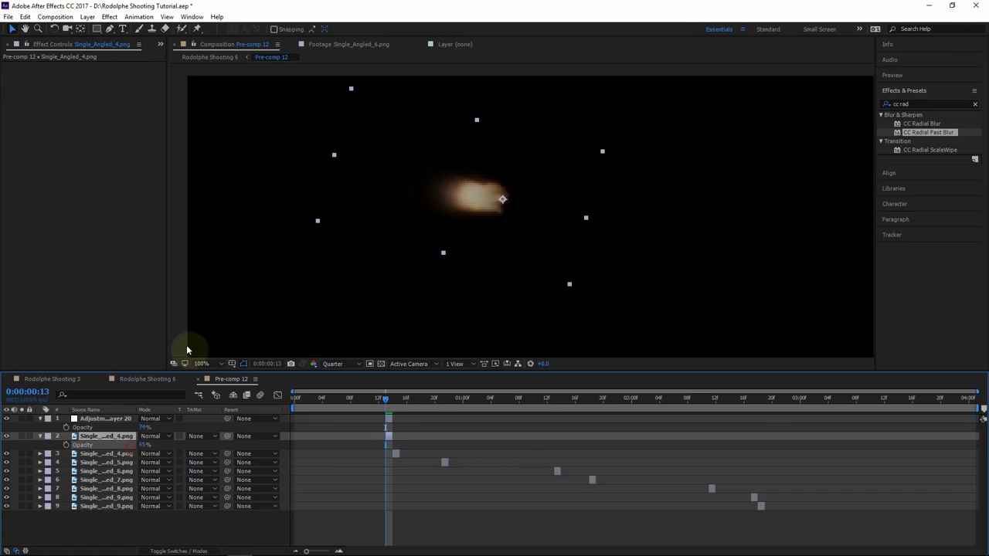
left_click(223, 58)
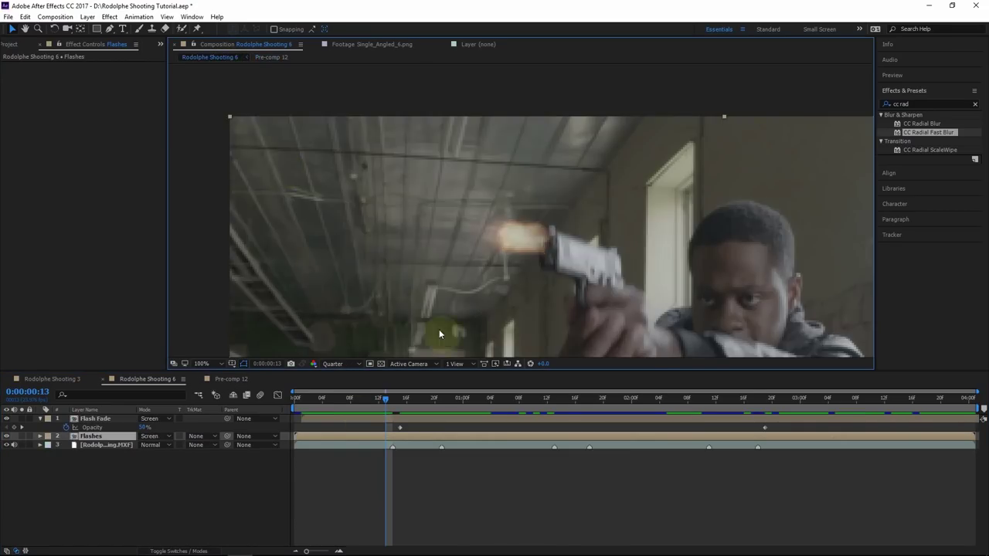
Zoom the viewer out to 50% and scrub through the shot to check the flash.
key("comma")
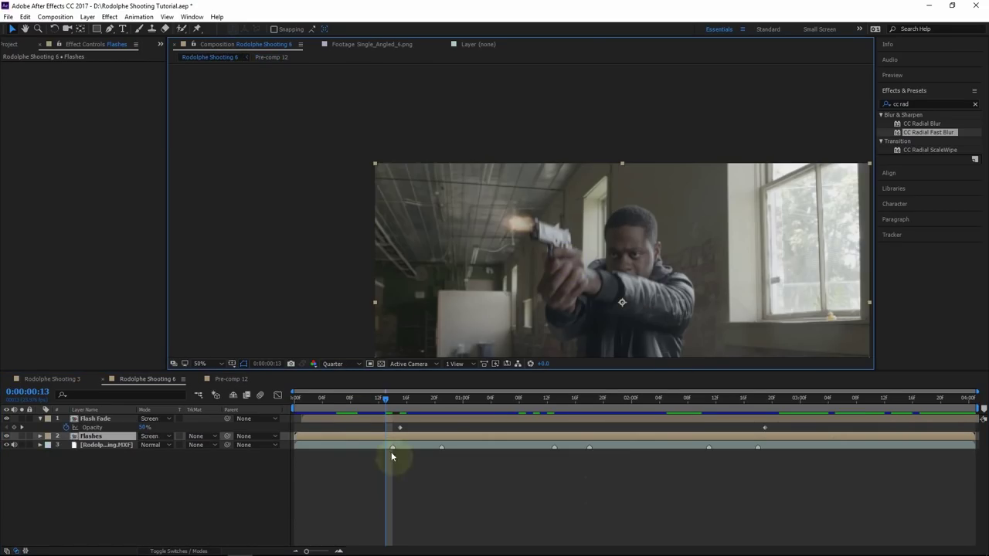
left_click(389, 407)
left_click_drag(396, 407, 397, 407)
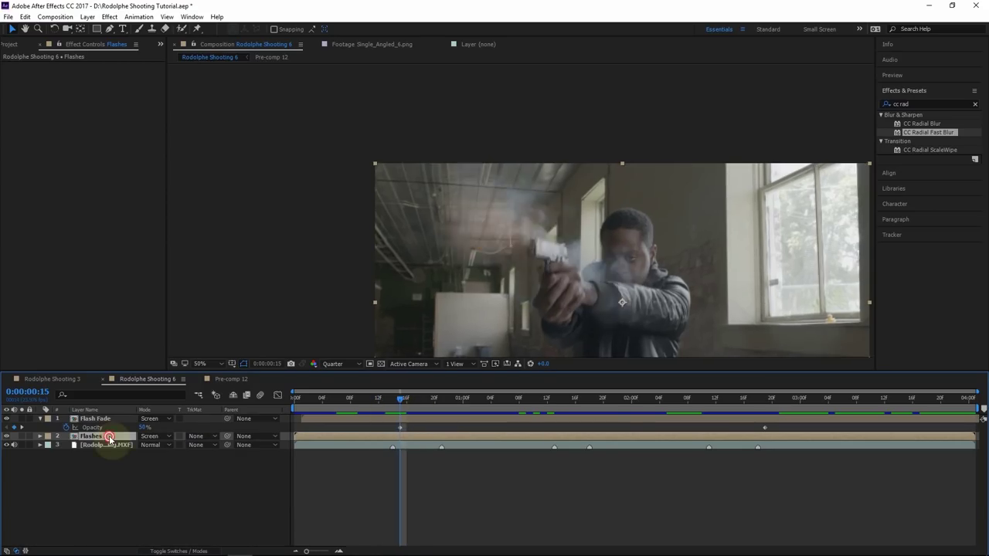
In the Flashes pre-comp at 0:00:02:17, duplicate Adjustment Layer 20 and move its radial blur centre onto the flash.
double_click(108, 436)
left_click(755, 408)
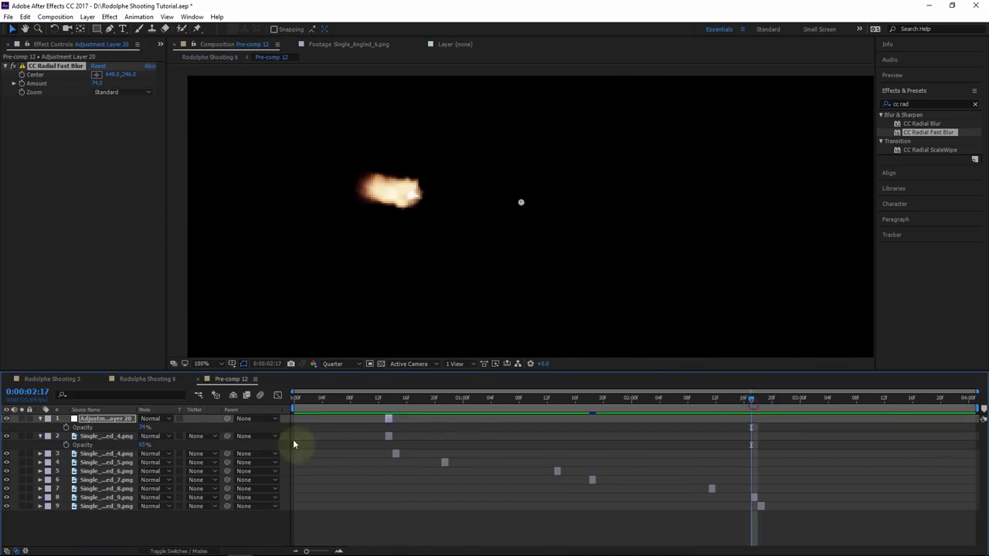
left_click(108, 419)
key("ctrl+d")
left_click(96, 74)
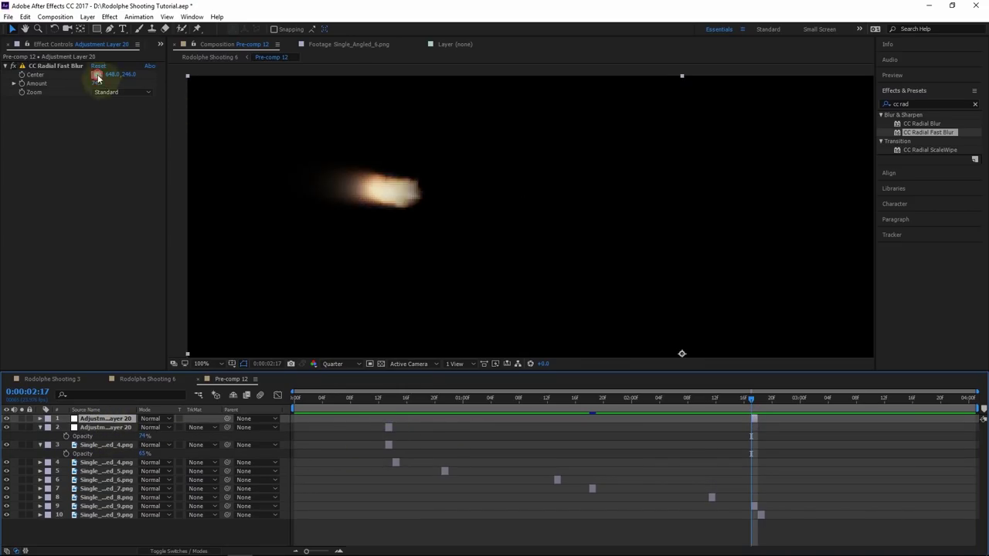
left_click(436, 199)
Back in Rodolphe Shooting 6, scrub around the firing frame near 0:00:00:16 to check the flash.
left_click(217, 58)
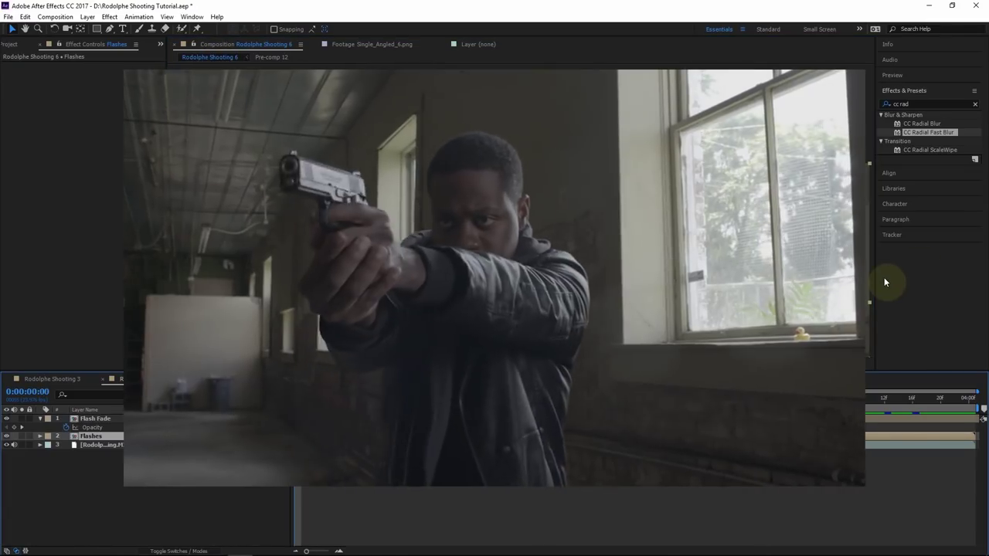
left_click(892, 75)
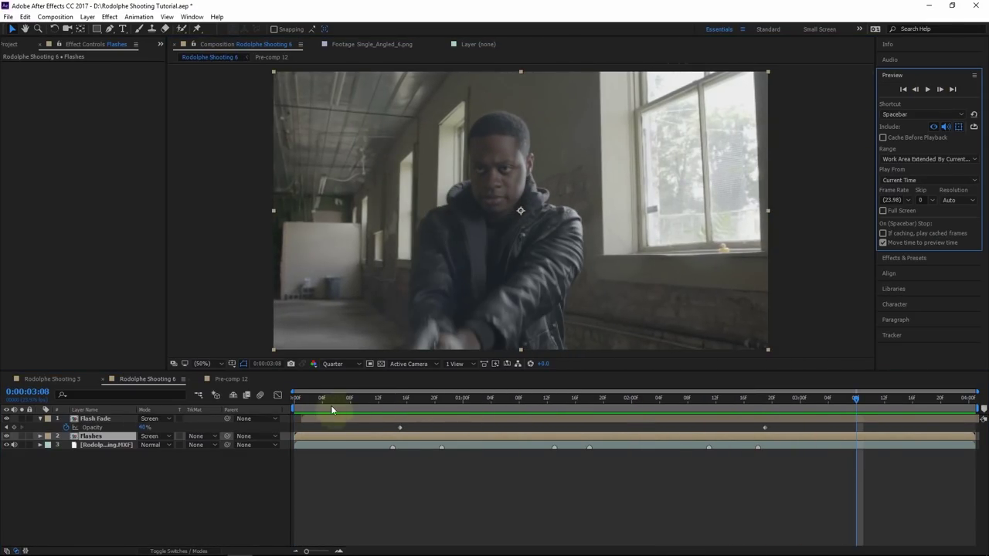
left_click(406, 398)
left_click(41, 418)
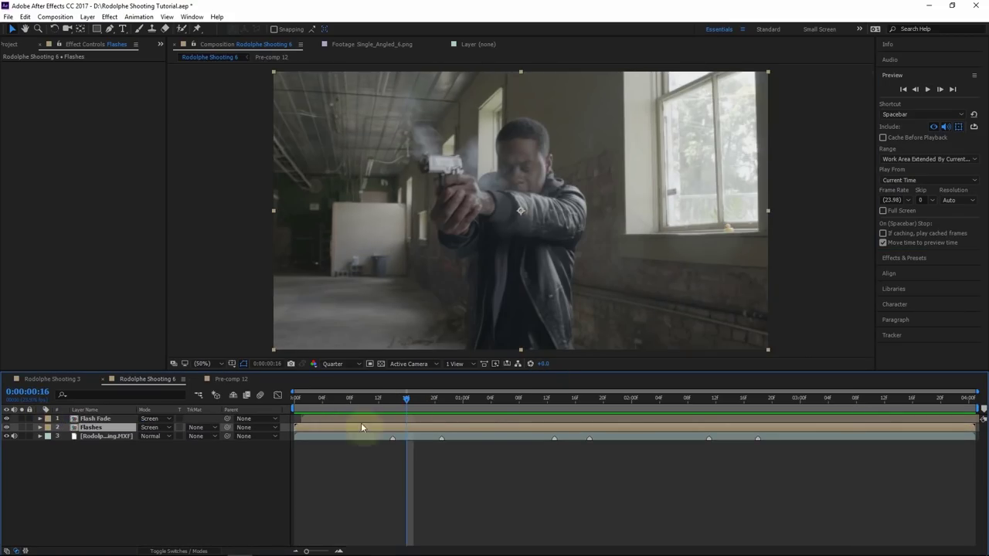
left_click_drag(390, 408, 364, 399)
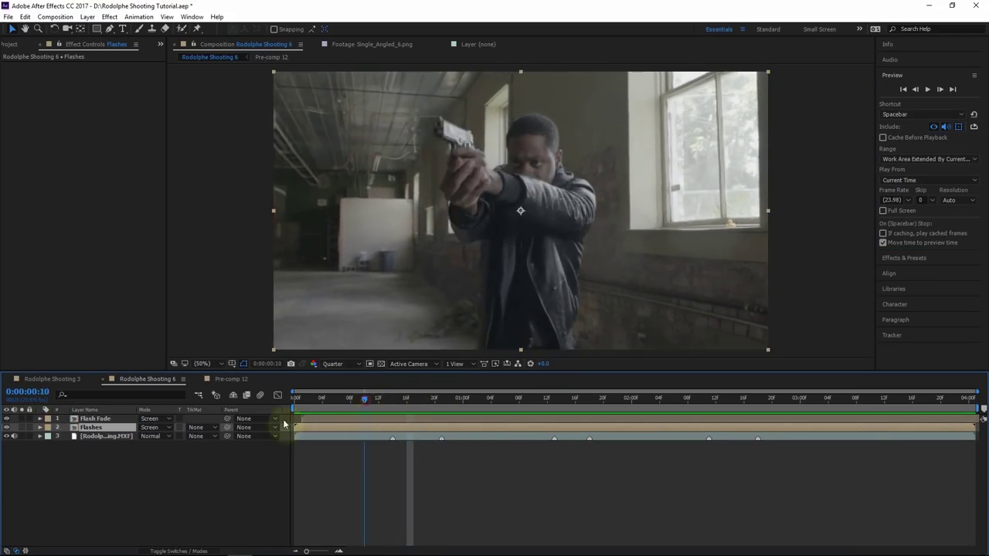
left_click(103, 438)
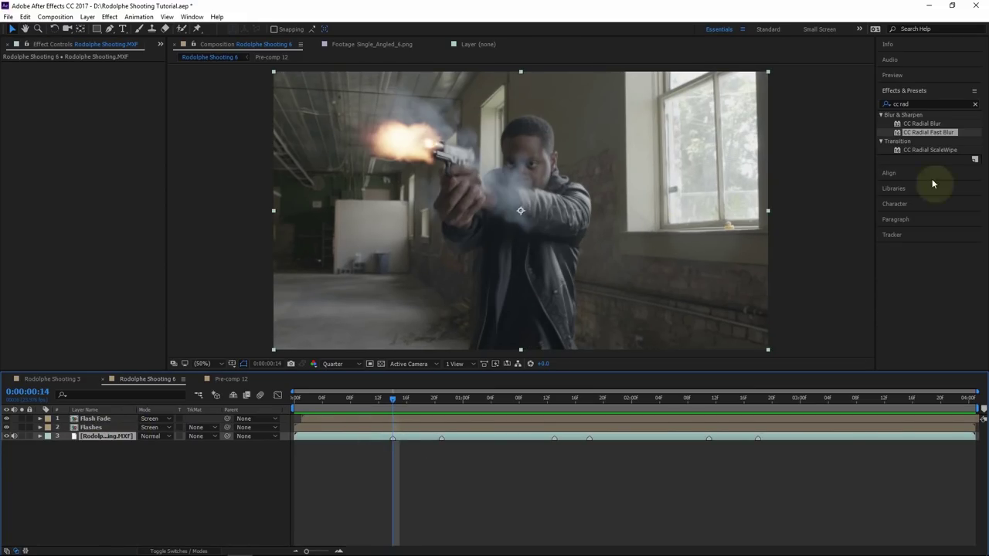
Apply Curves to the Rodolphe Shooting.MXF footage and bend the curve down to darken it.
left_click(914, 104)
type("curves")
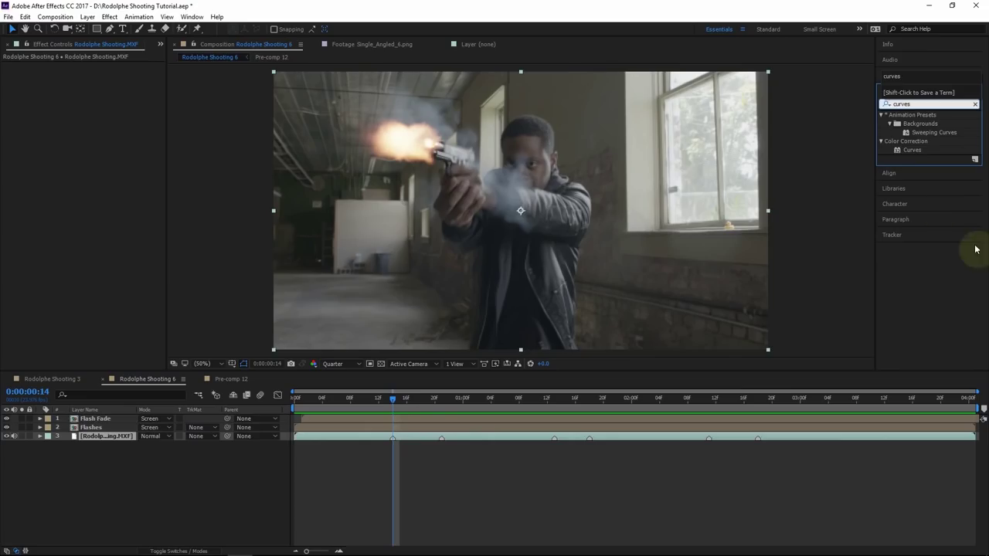
left_click_drag(911, 150, 101, 437)
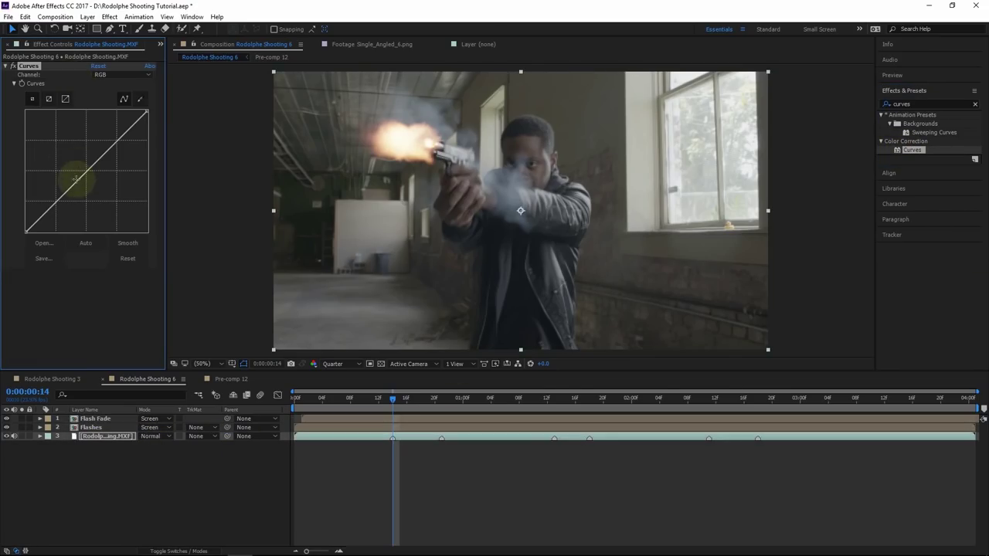
left_click_drag(92, 177, 90, 185)
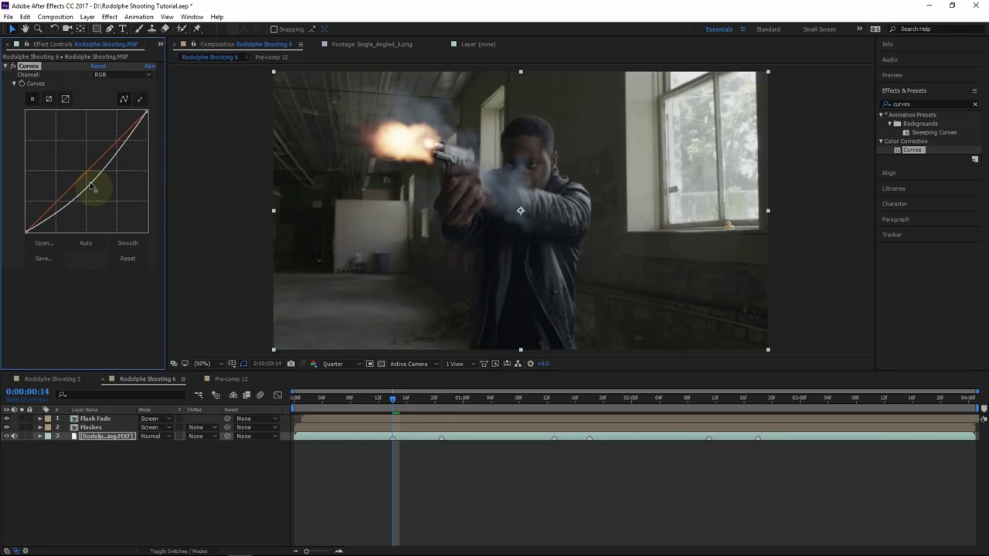
left_click(101, 428)
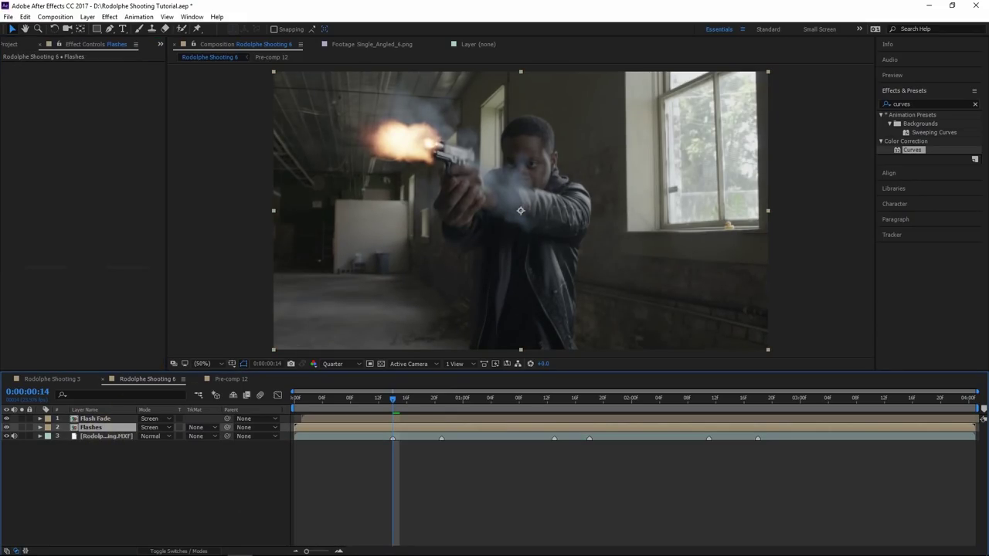
Clear the curves search and turn on the transparency grid behind the composition.
left_click(935, 104)
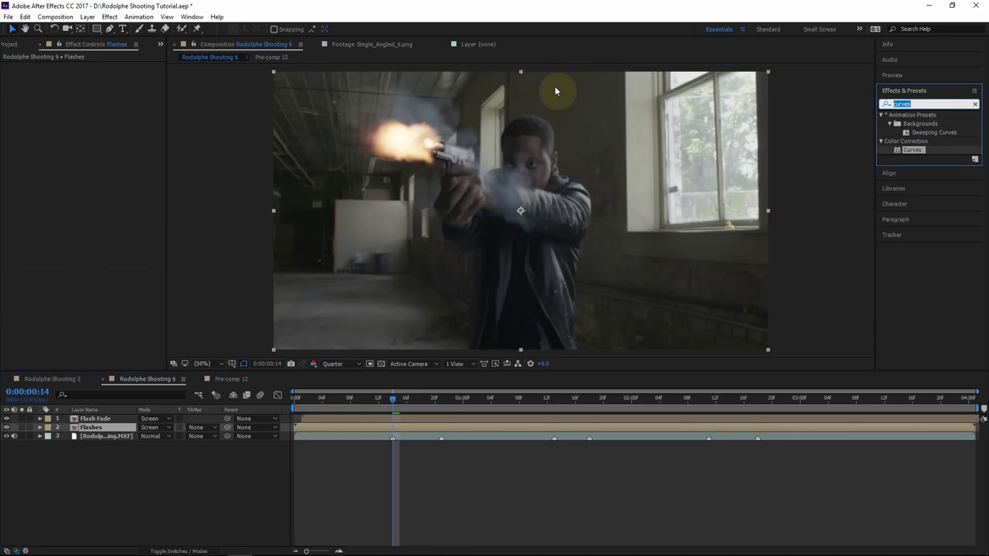
key("BackSpace")
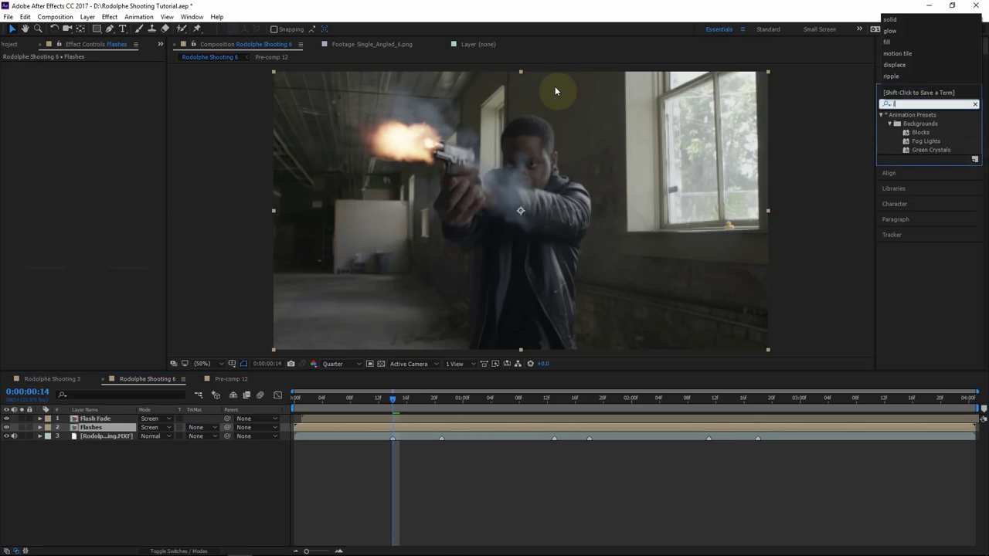
left_click(919, 104)
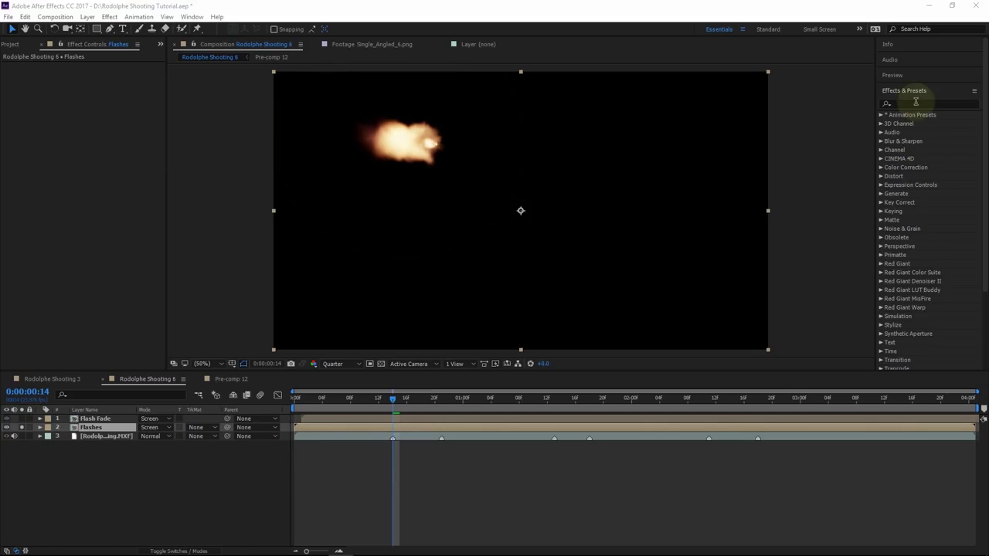
left_click(380, 364)
left_click(380, 364)
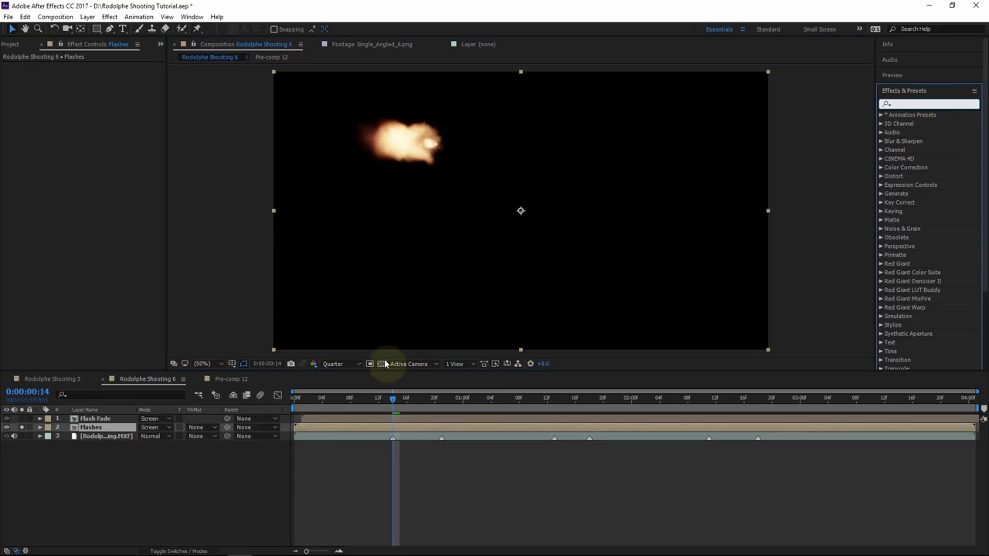
left_click(380, 364)
Apply Solid Composite to the Flashes layer with its colour set to black.
left_click(916, 96)
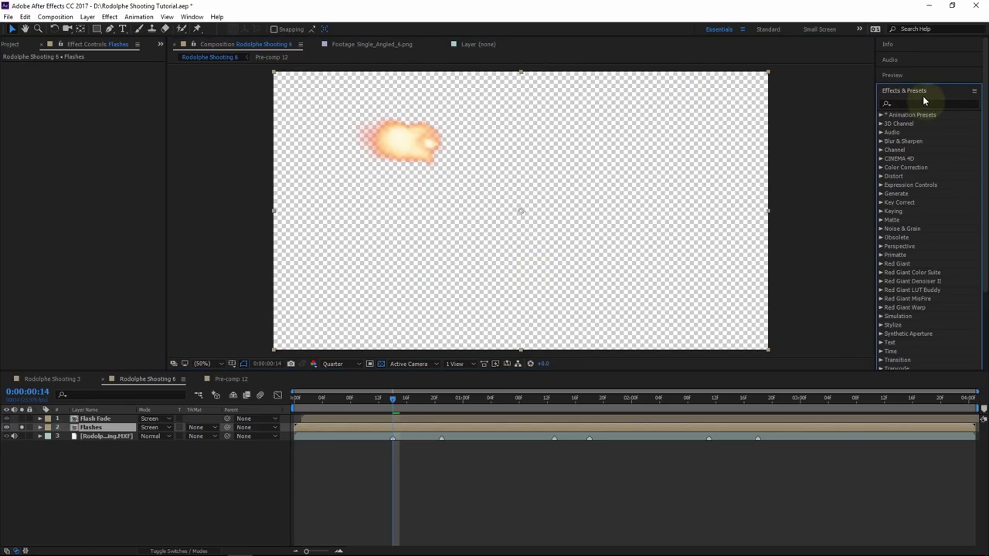
left_click(912, 99)
type("s")
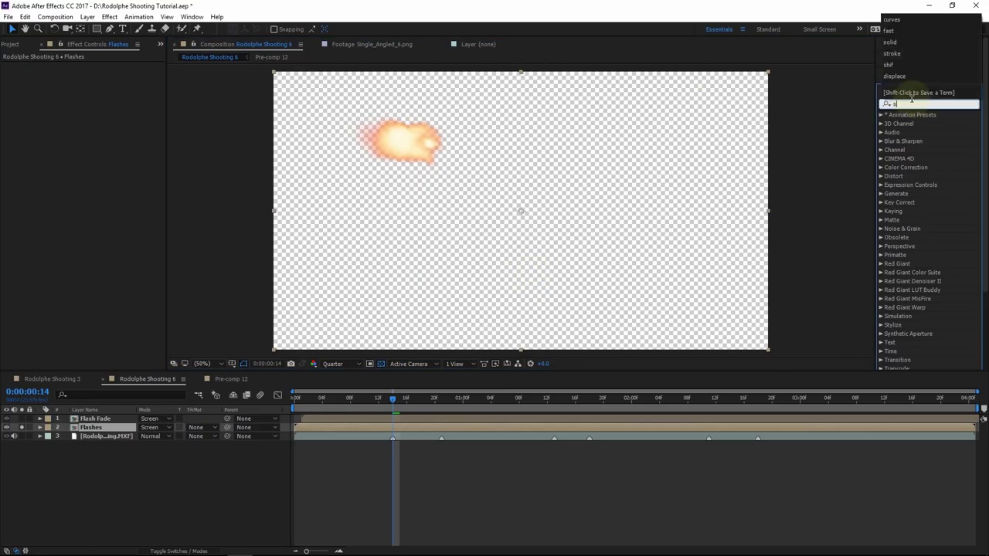
type("olid")
left_click_drag(921, 124, 64, 227)
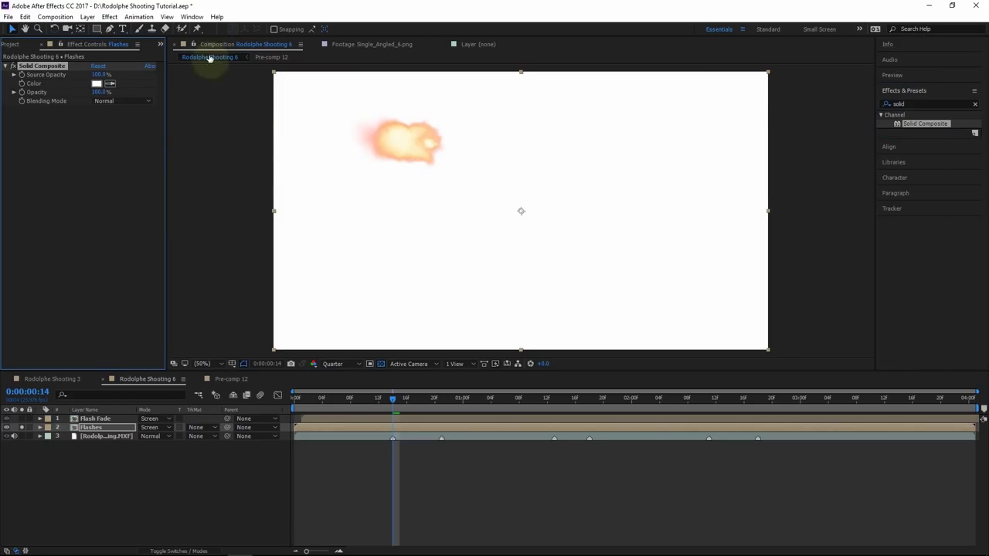
left_click(97, 83)
left_click_drag(98, 104, 194, 221)
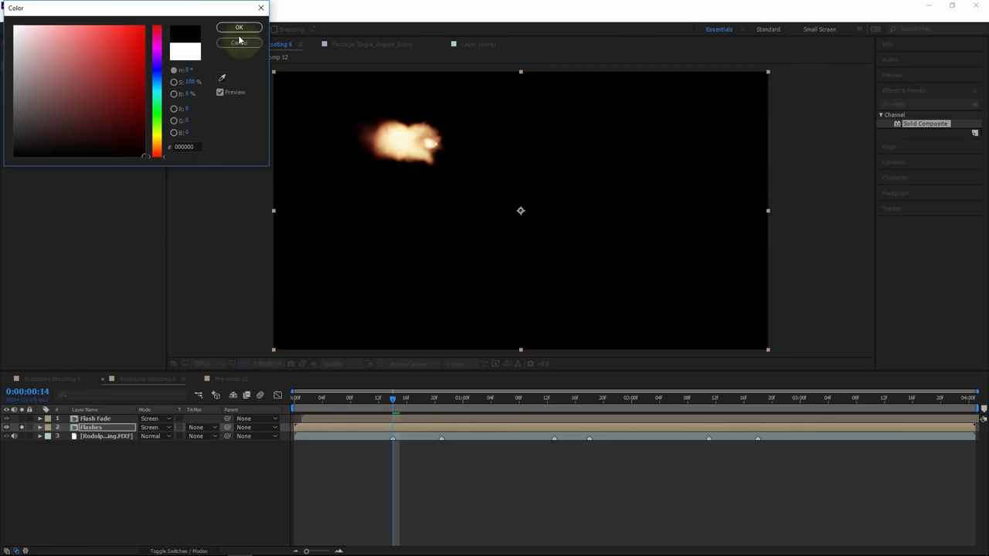
left_click(238, 28)
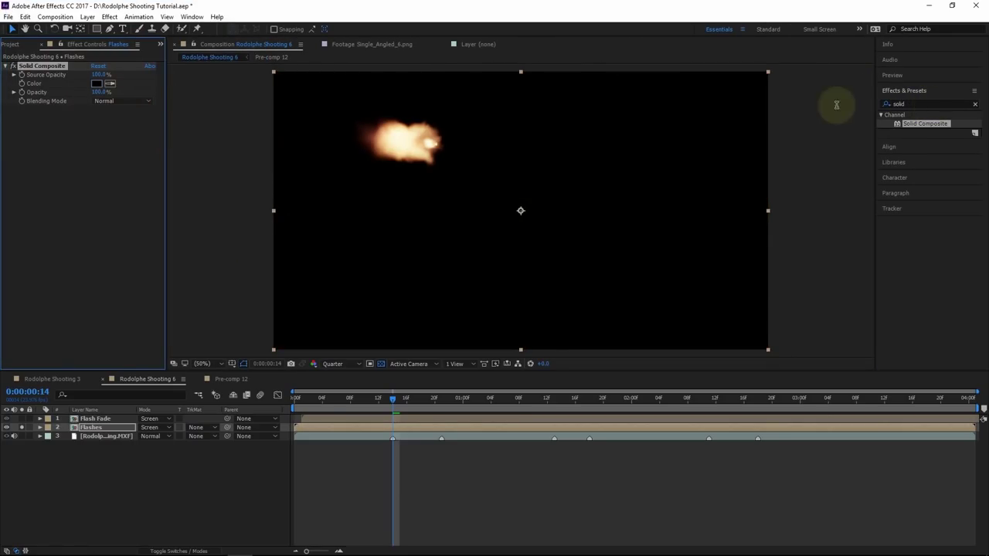
Search the effects for glow and apply Glow to the Flashes layer.
key("ctrl+5")
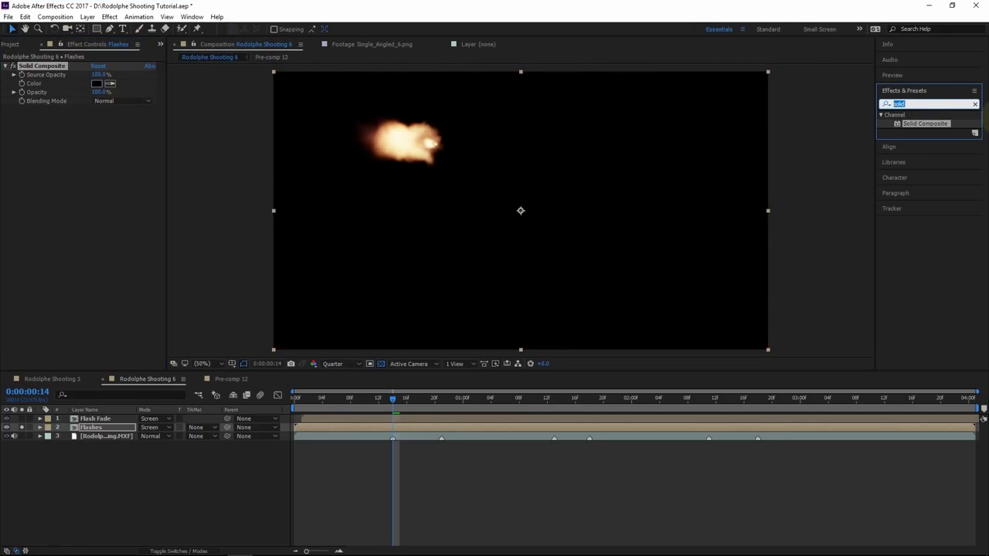
key("BackSpace")
left_click(891, 31)
left_click(919, 264)
left_click_drag(919, 263, 102, 431)
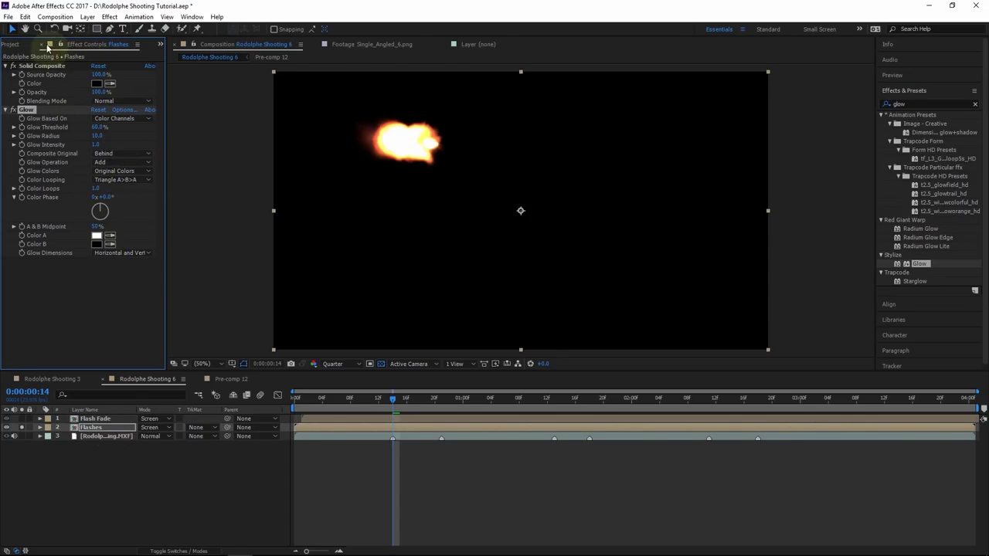
Switch the project to 8 bits per channel.
left_click(14, 45)
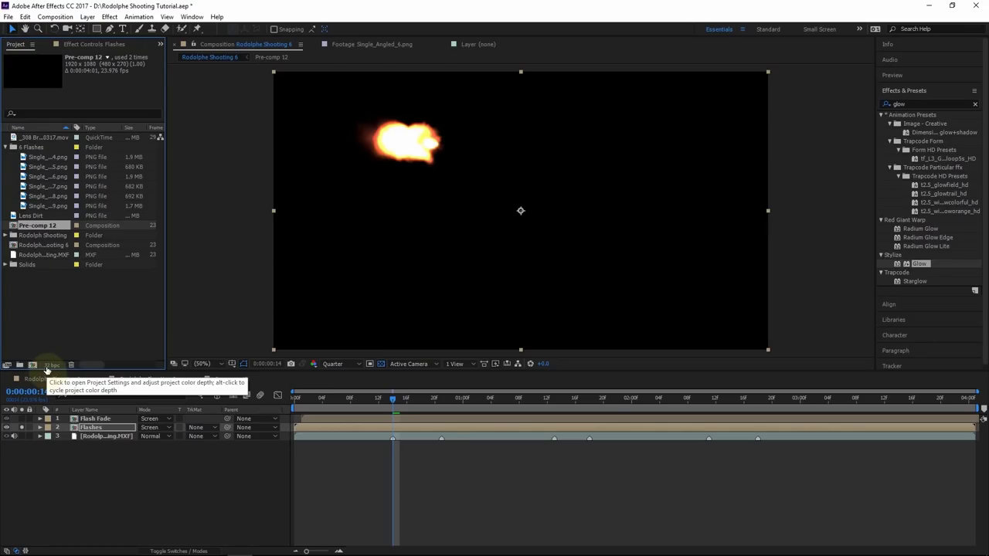
left_click(46, 368, "alt")
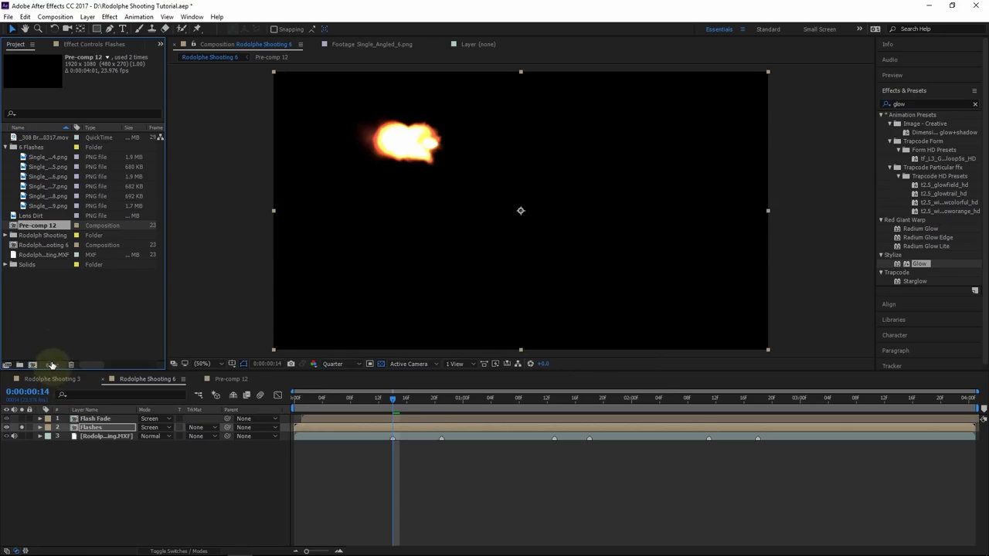
left_click(53, 367)
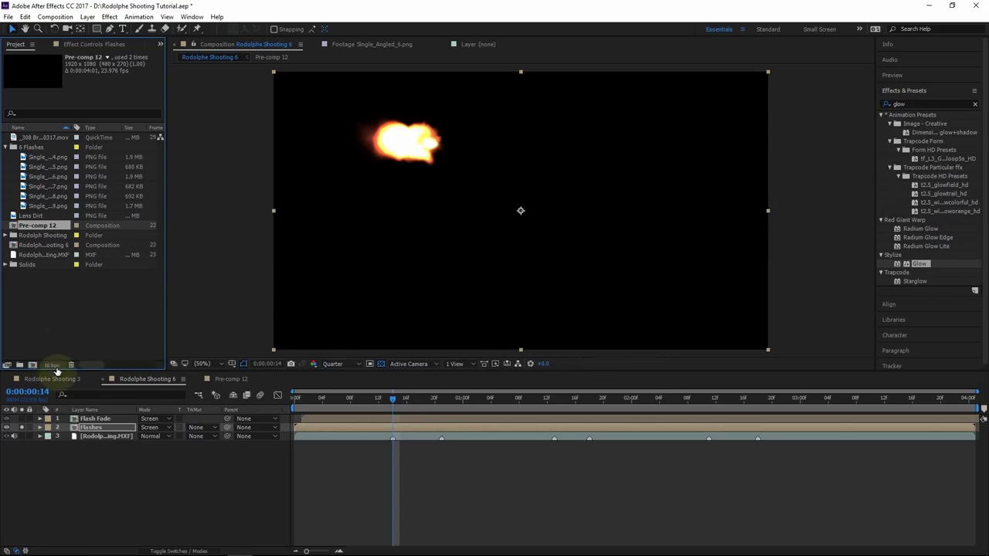
left_click(75, 44)
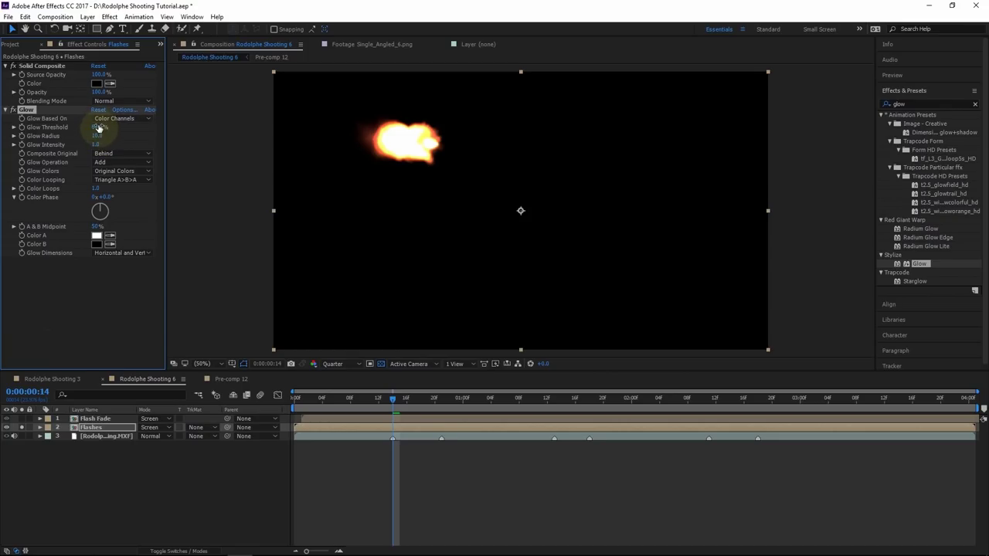
Set the Flashes Glow to threshold 5.9%, radius 152, Screen operation and A & B Colors.
left_click_drag(97, 128, 100, 209)
left_click_drag(97, 137, 115, 213)
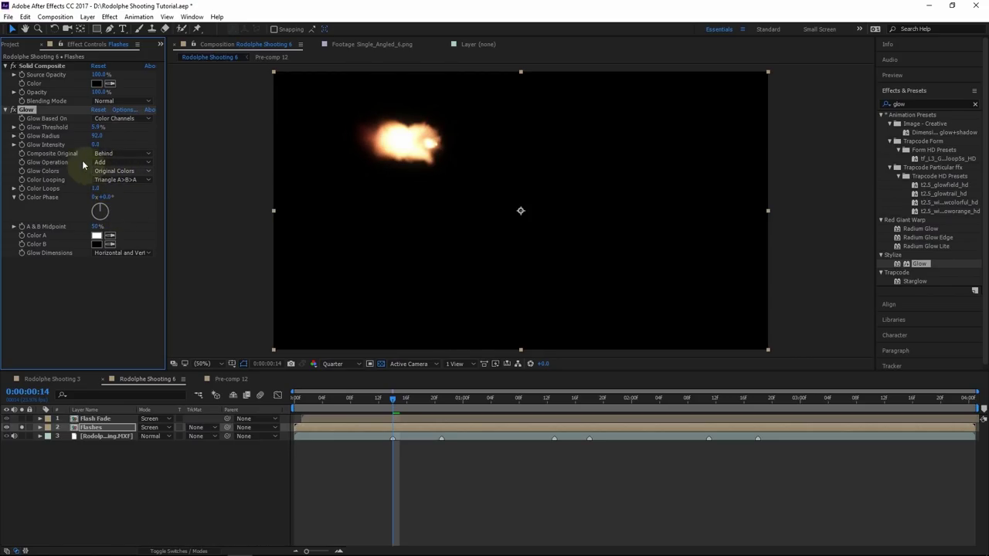
left_click(104, 162)
left_click(117, 230)
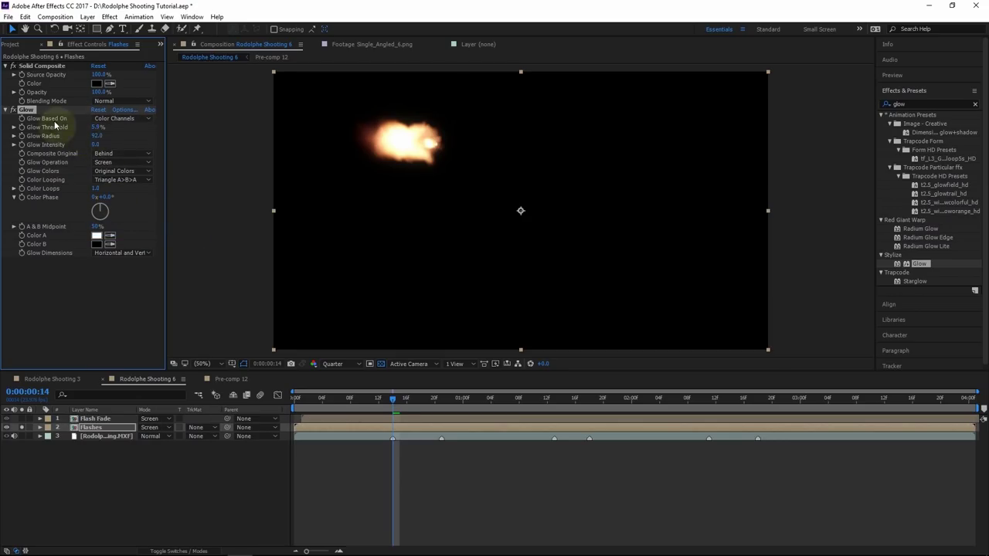
left_click_drag(96, 130, 116, 137)
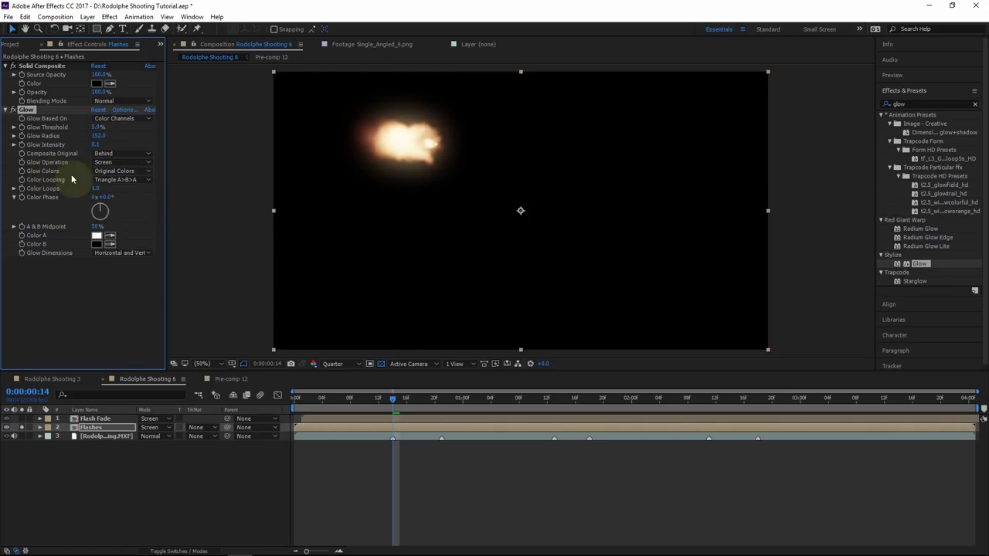
left_click(103, 177)
left_click(114, 170)
left_click(116, 192)
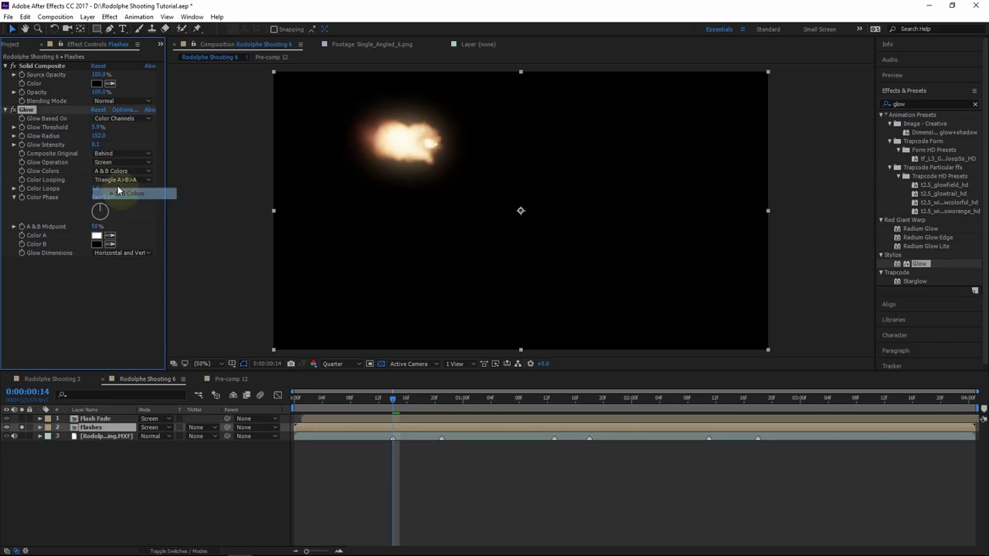
Set the glow's Color Looping to Sawtooth A>B and Color B to orange FF4800.
left_click(116, 179)
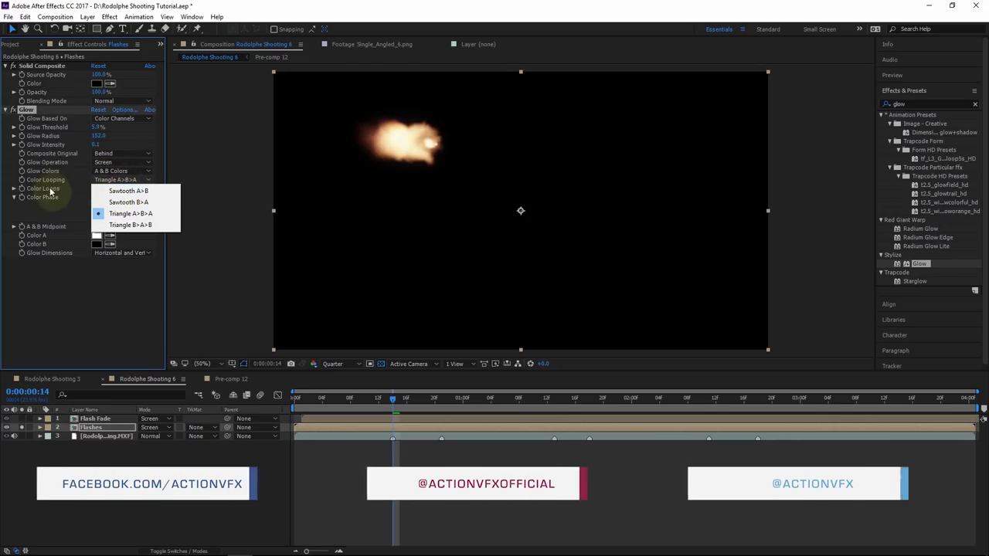
left_click(119, 190)
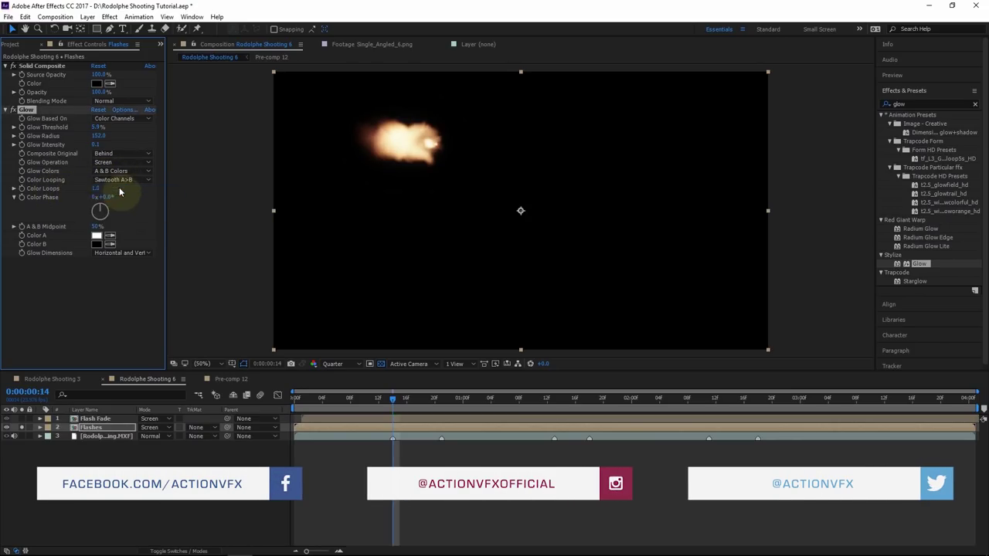
left_click(96, 245)
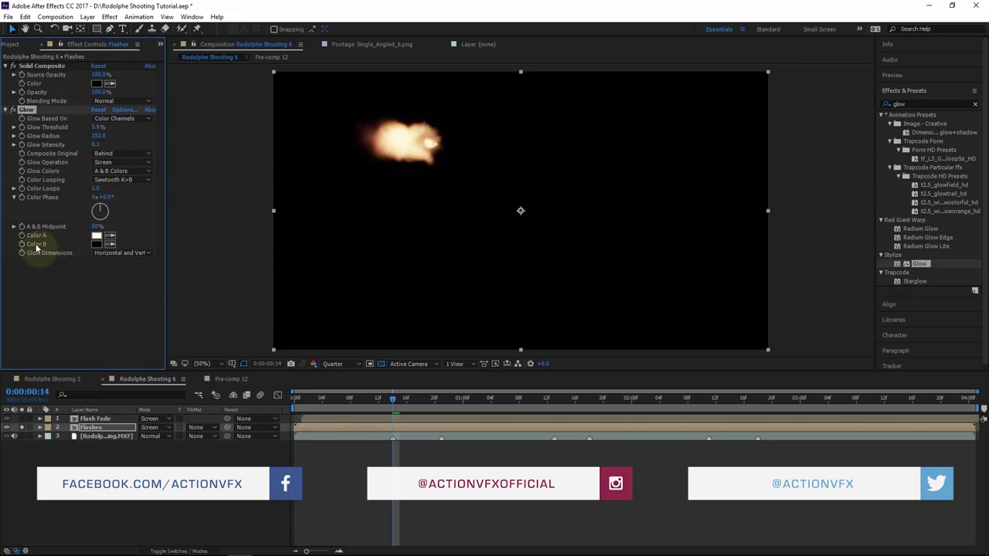
left_click(97, 244)
left_click(144, 26)
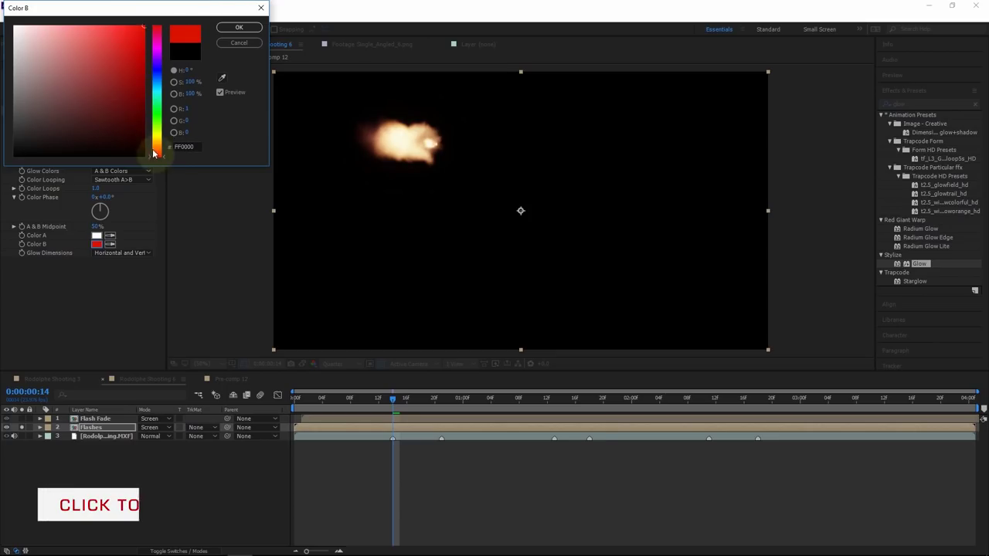
left_click_drag(158, 155, 161, 150)
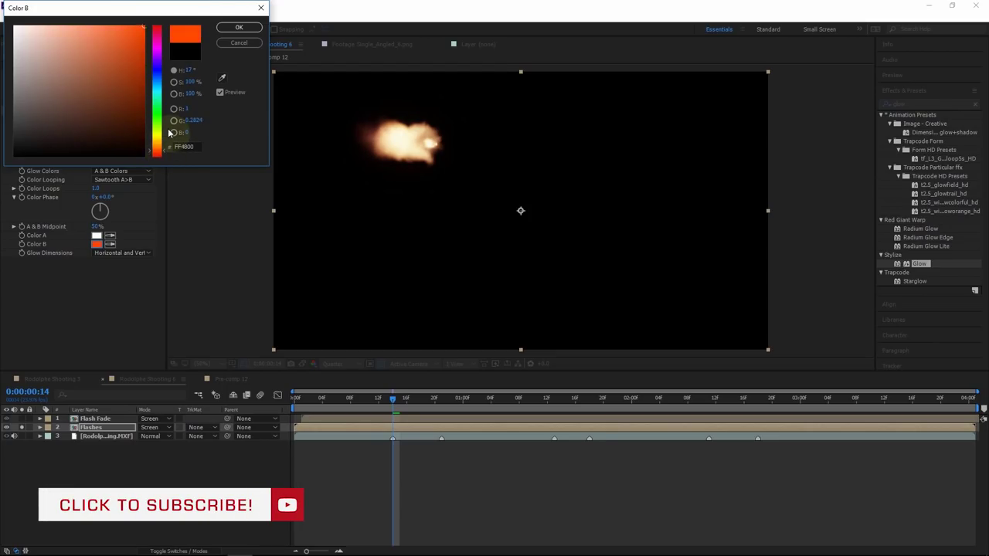
key("Return")
Set Color A to light yellow FFE08E and raise the glow intensity to 0.8.
left_click(96, 235)
left_click(75, 38)
left_click(71, 26)
left_click_drag(157, 152, 158, 139)
left_click(239, 27)
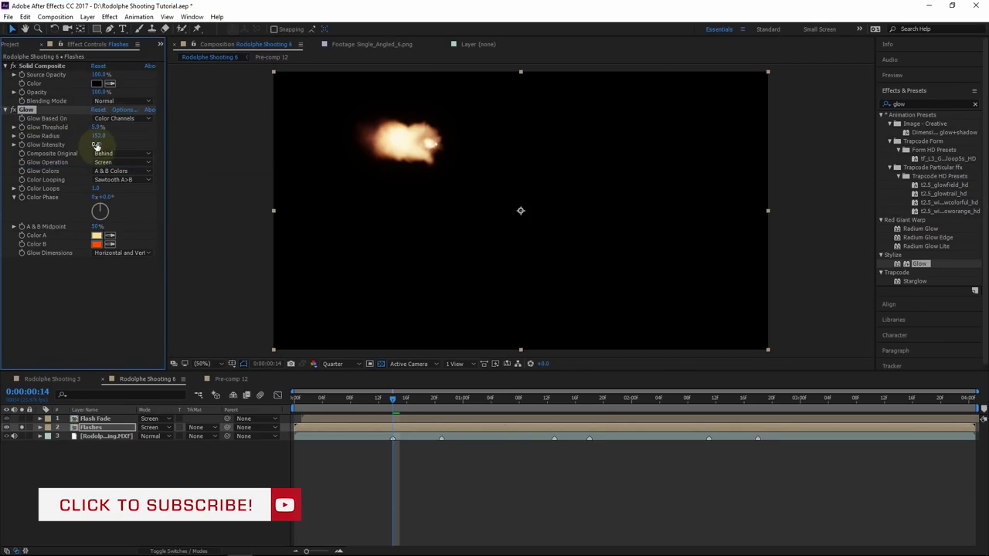
left_click_drag(96, 145, 123, 142)
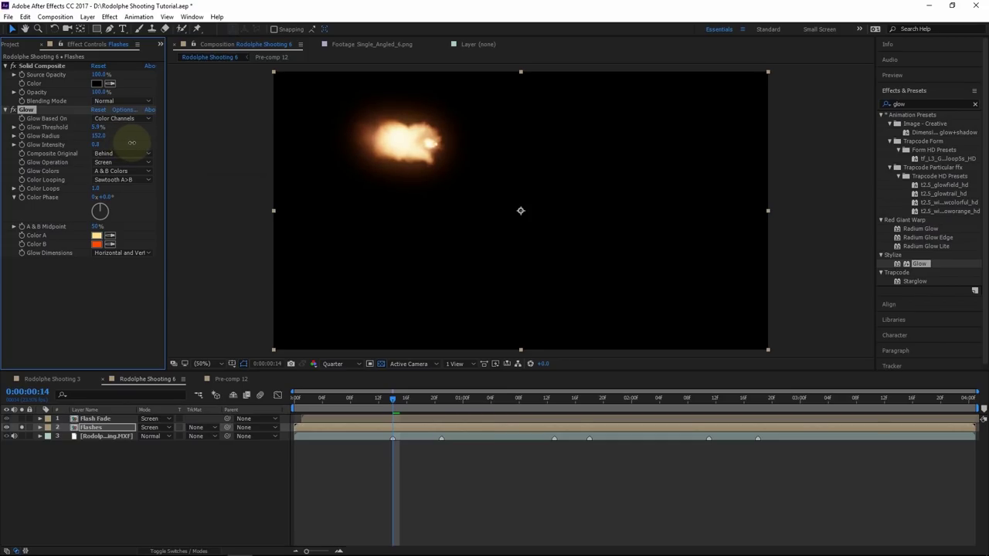
left_click(27, 110)
Duplicate the Glow as Glow 2 and enlarge its radius from 360 to 409.
key("ctrl+d")
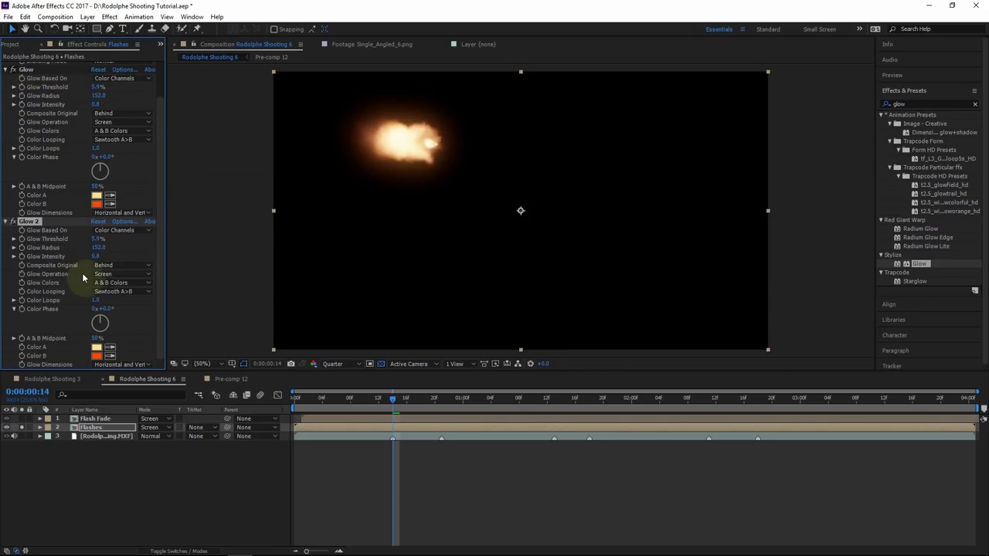
left_click(111, 275)
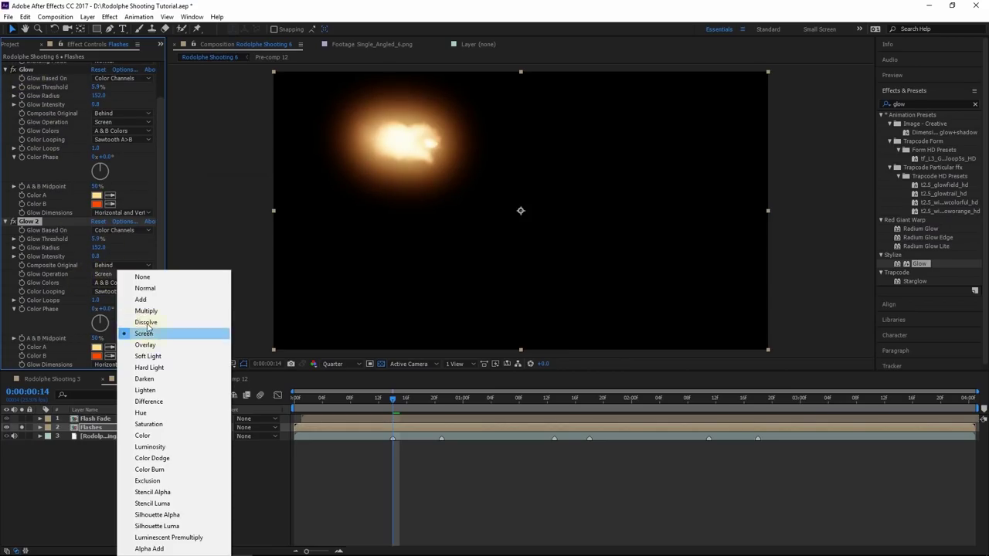
left_click(158, 296)
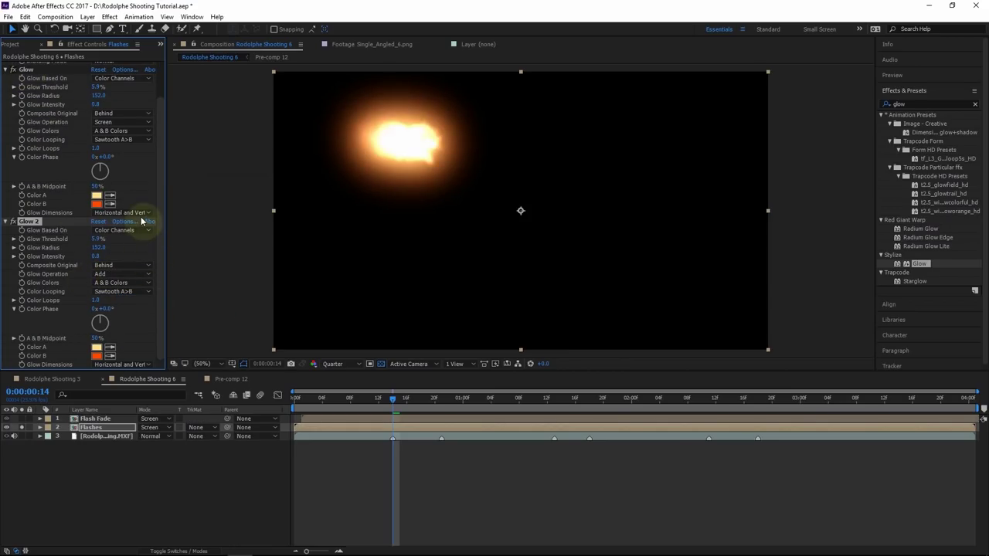
left_click(98, 247)
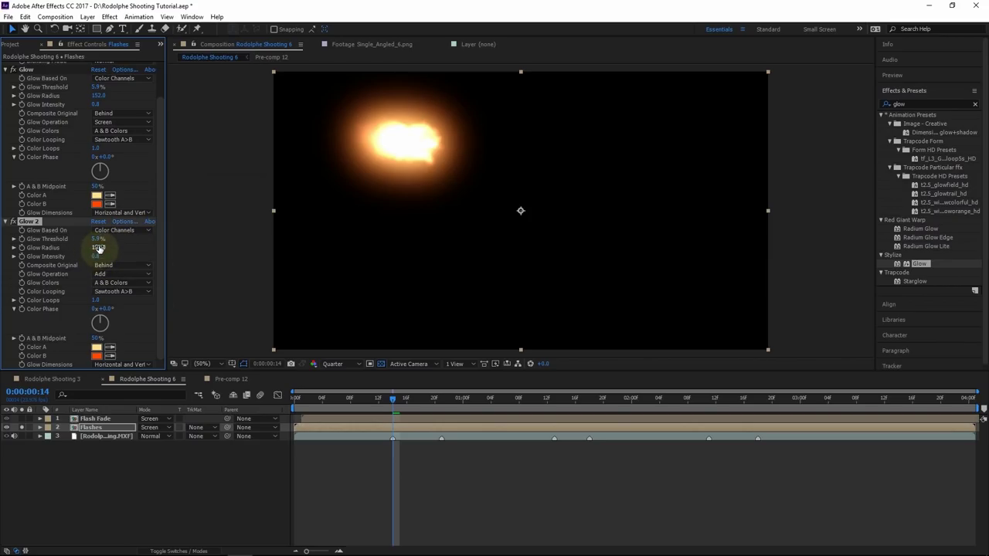
type("360")
key("Return")
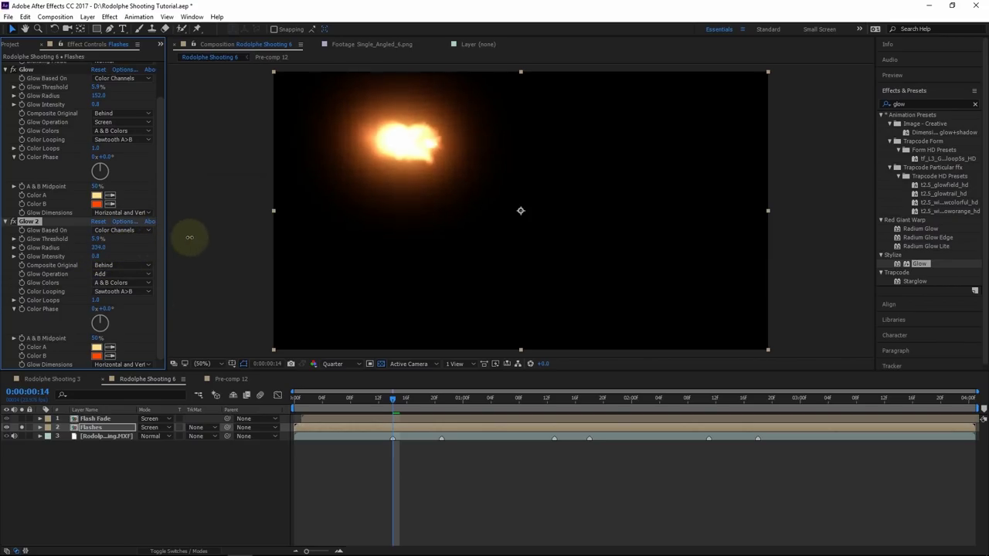
left_click_drag(200, 234, 219, 234)
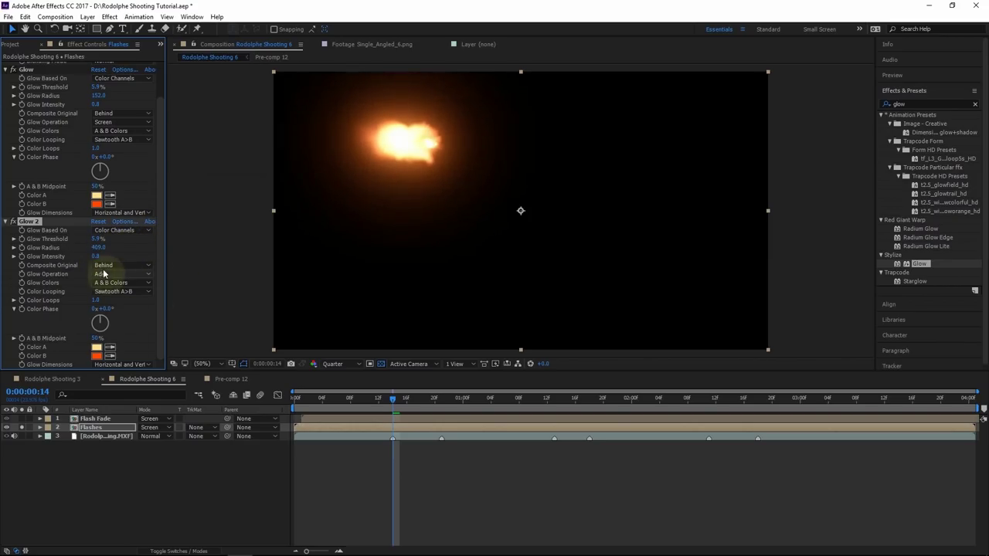
Set Glow 2 to Screen operation with intensity 0.4 and show the layer switches.
left_click_drag(93, 255, 91, 255)
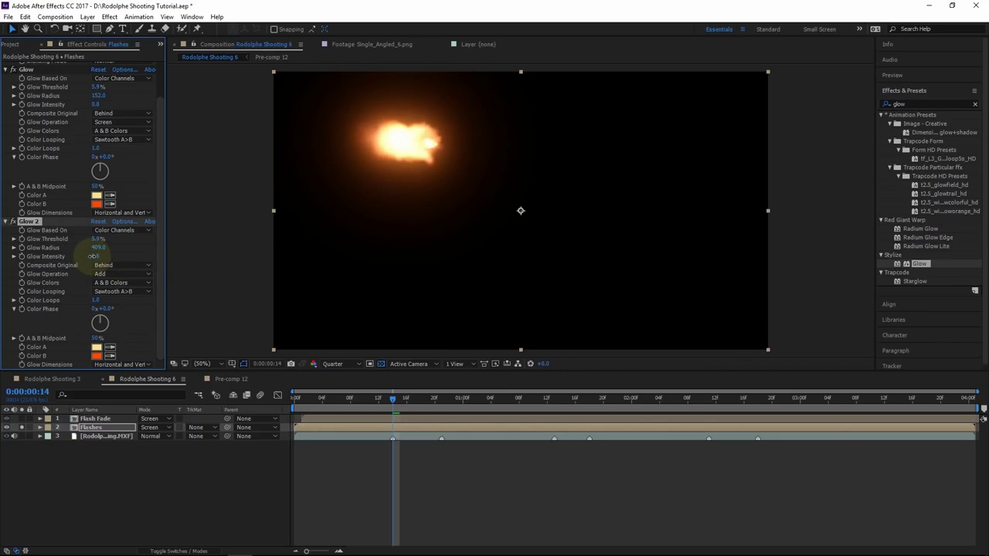
left_click(122, 273)
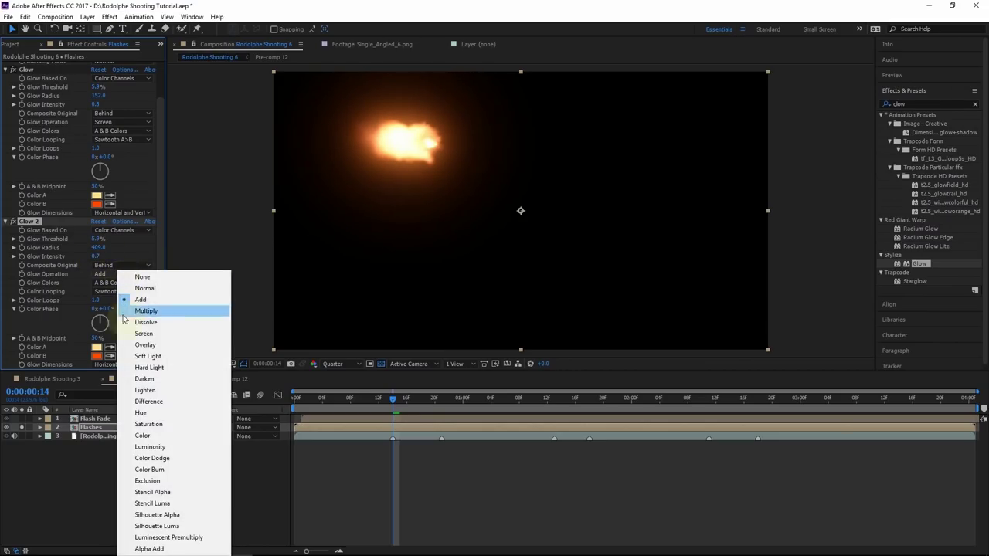
left_click(145, 334)
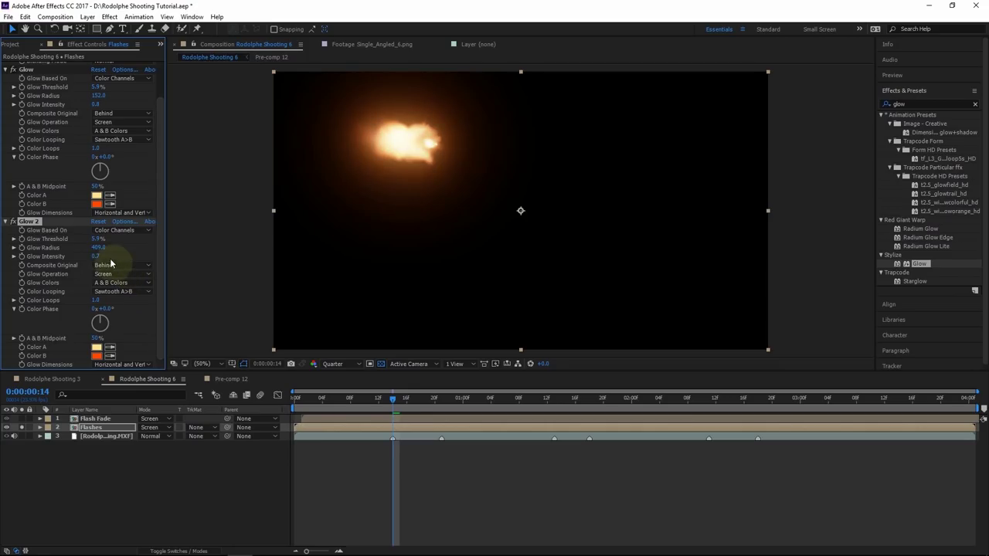
left_click_drag(91, 256, 84, 259)
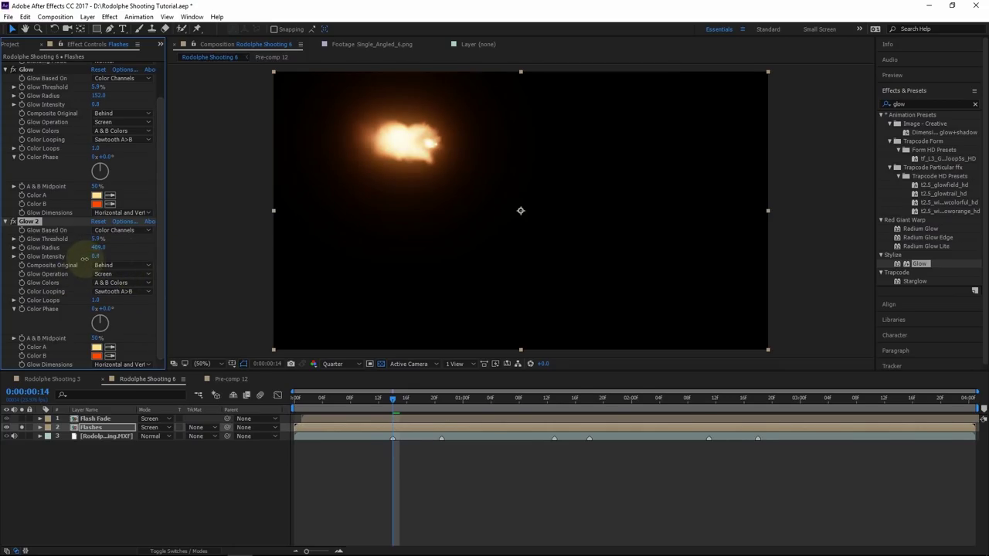
key("F2")
key("F4")
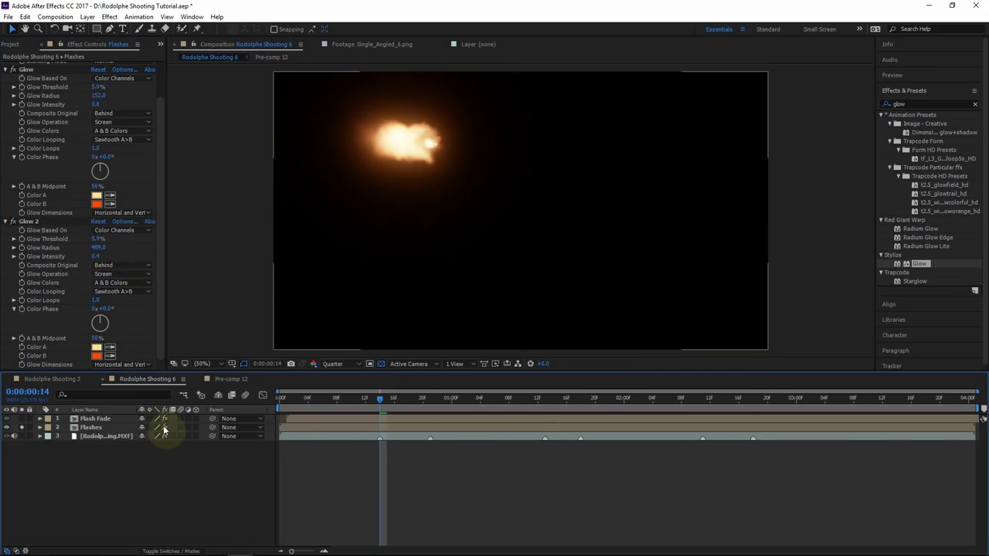
Make the gun footage visible again and compare the Flashes layer with effects off and on.
left_click(379, 363)
left_click(379, 363)
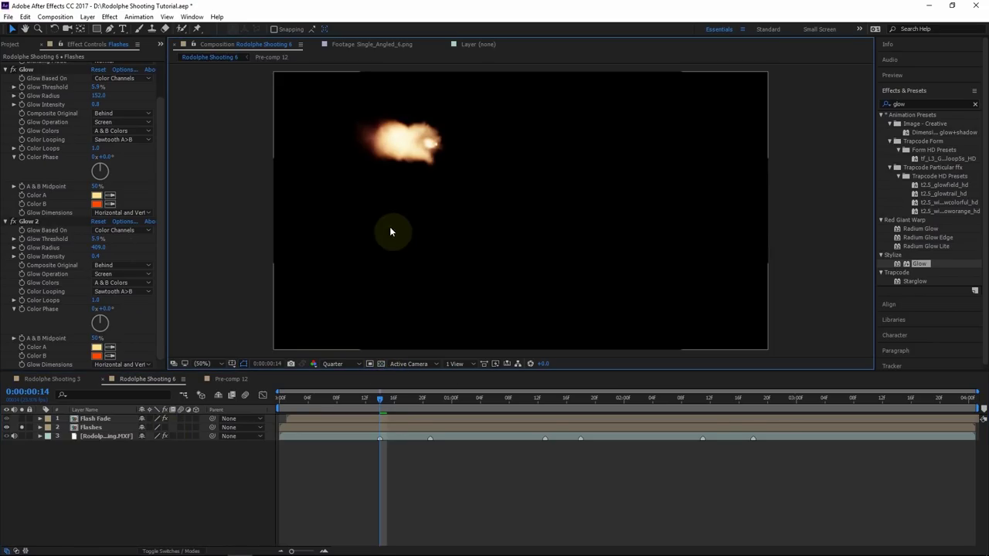
left_click(164, 427)
left_click(165, 427)
left_click(165, 427)
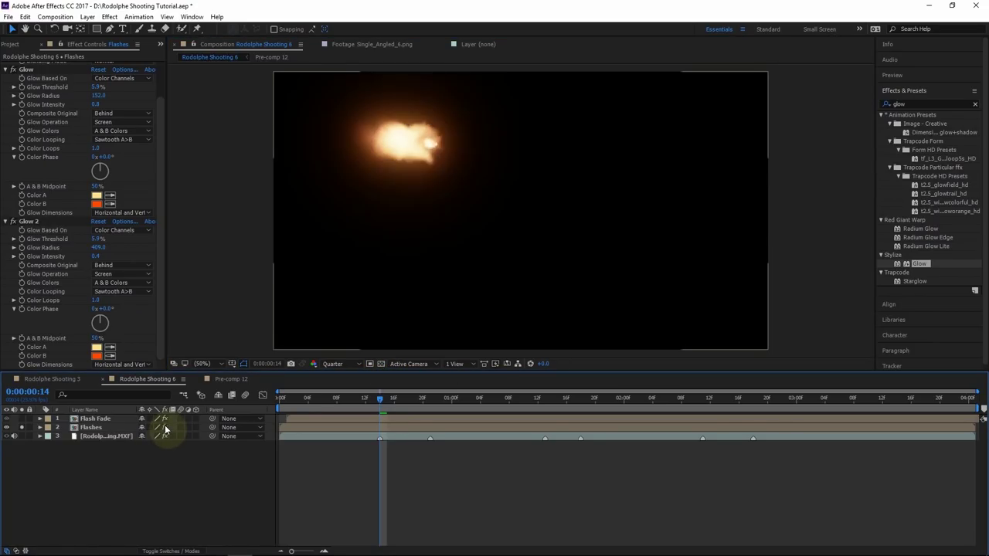
left_click(23, 435)
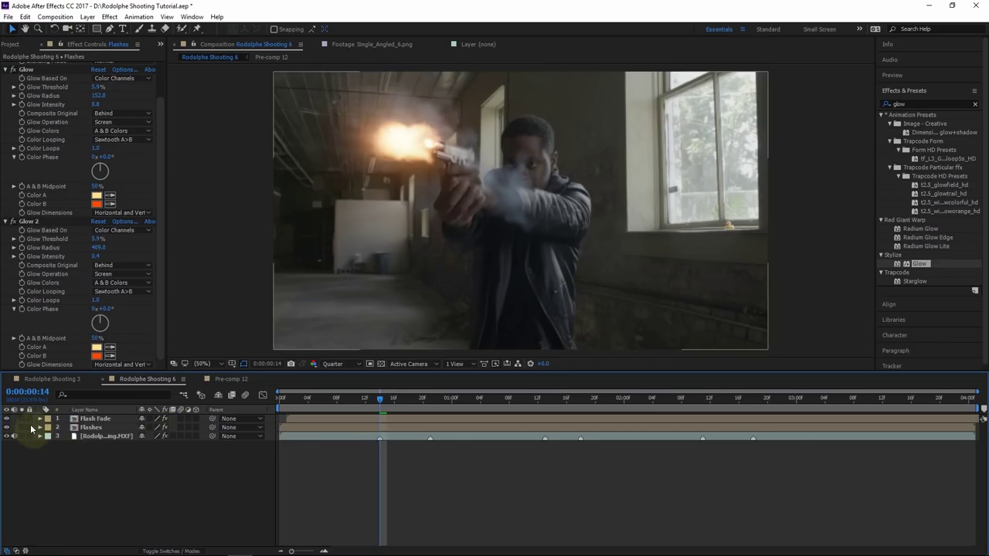
left_click(165, 427)
left_click(164, 428)
left_click(164, 428)
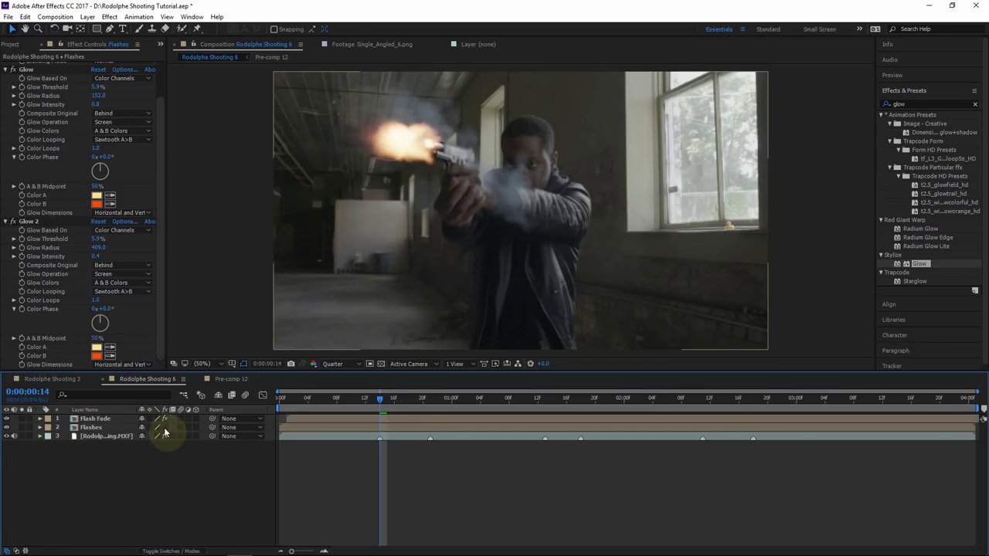
left_click(164, 428)
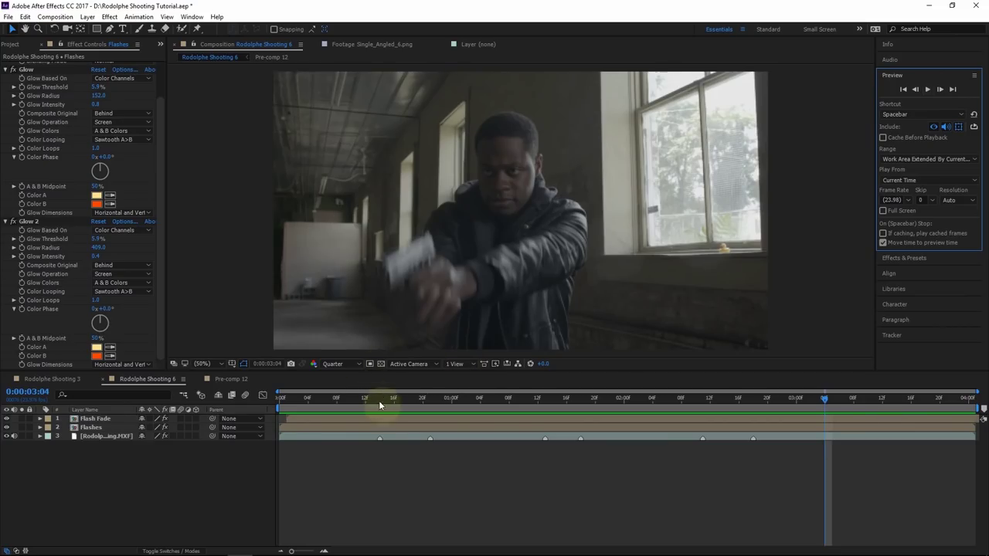
At frame 0:00:00:13, add a new adjustment layer above Flash Fade.
left_click_drag(382, 397, 390, 398)
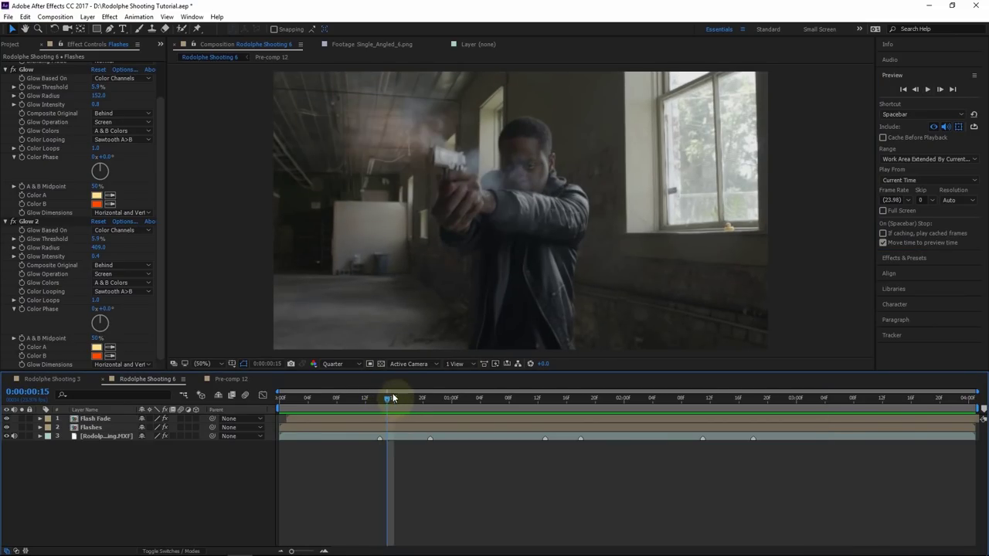
left_click_drag(395, 399, 372, 399)
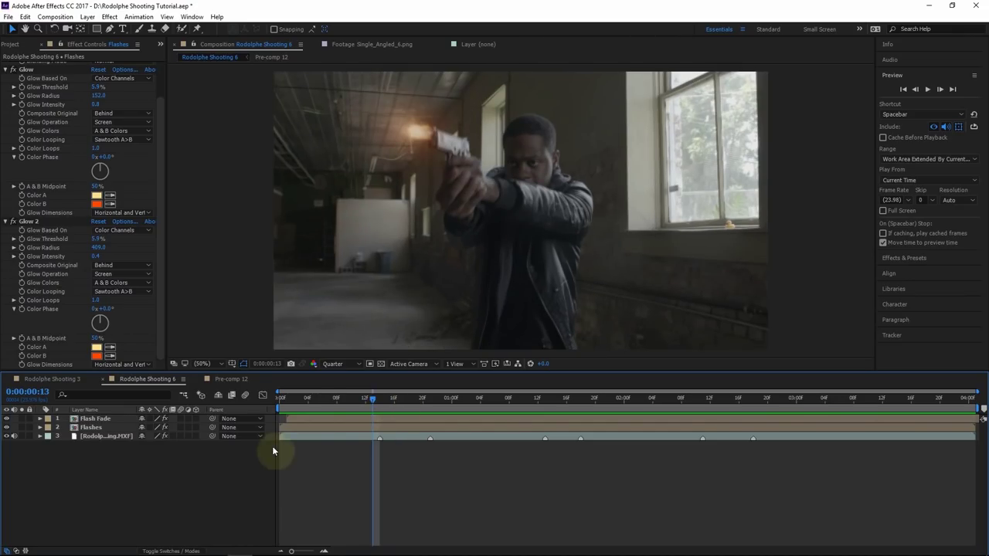
left_click(92, 418)
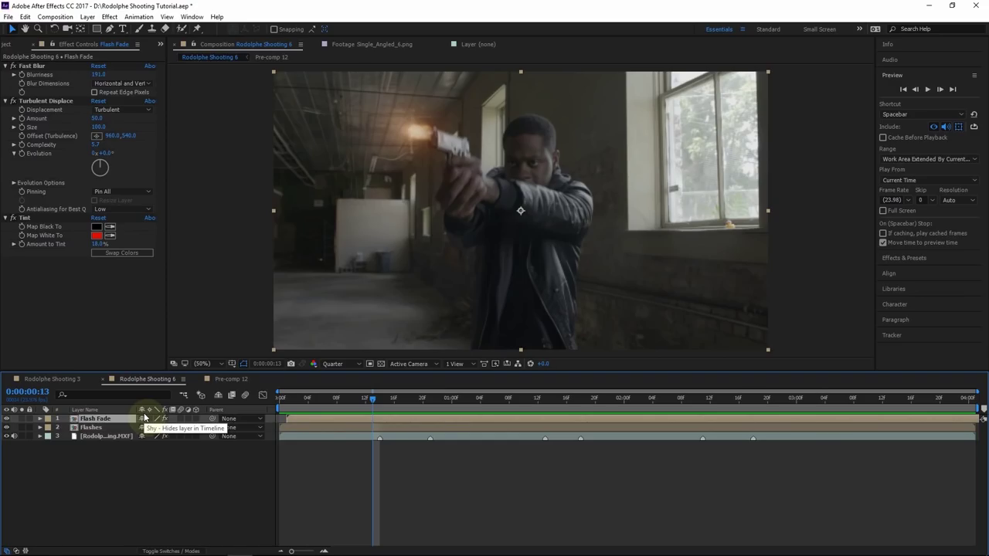
key("ctrl+alt+y")
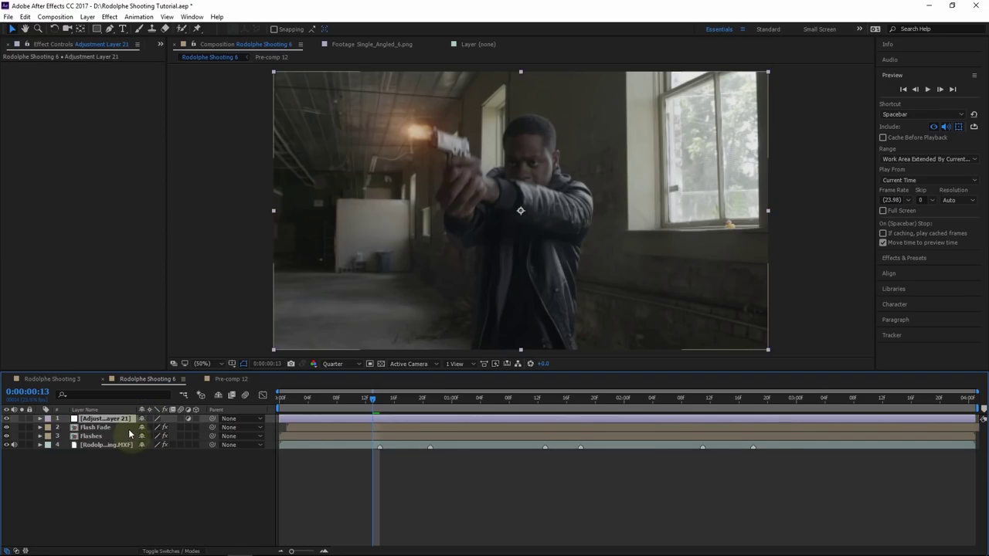
Rename the new adjustment layer 'Area Flash' and advance one frame to the brightest flash.
key("Return")
type("Area Flash")
key("Return")
left_click_drag(374, 404, 379, 403)
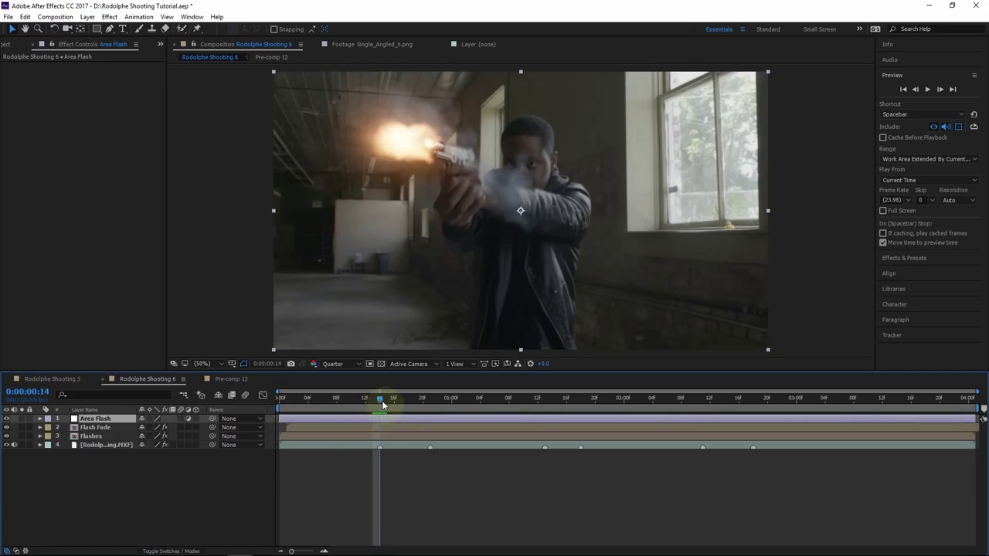
Draw a closed curved Pen mask around the gunman and muzzle flash.
left_click(110, 28)
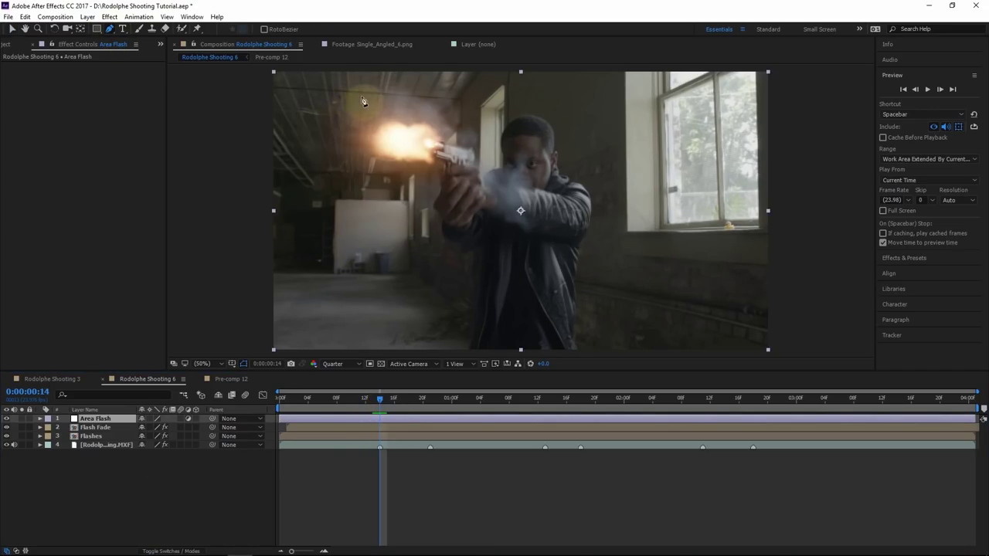
left_click(360, 95)
left_click_drag(304, 130, 303, 124)
left_click_drag(430, 268, 460, 326)
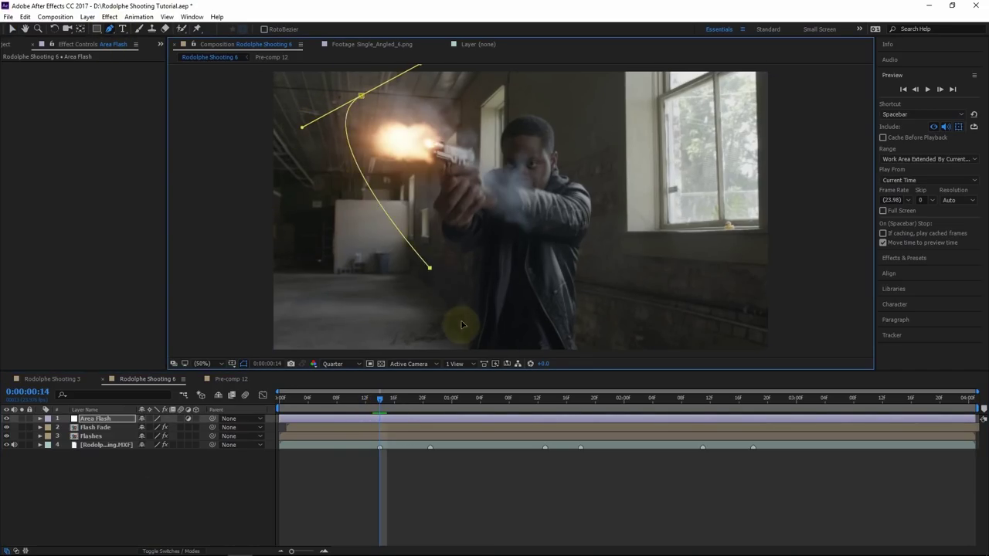
left_click(554, 329)
left_click_drag(559, 255, 566, 226)
left_click_drag(545, 118, 502, 96)
left_click(360, 95)
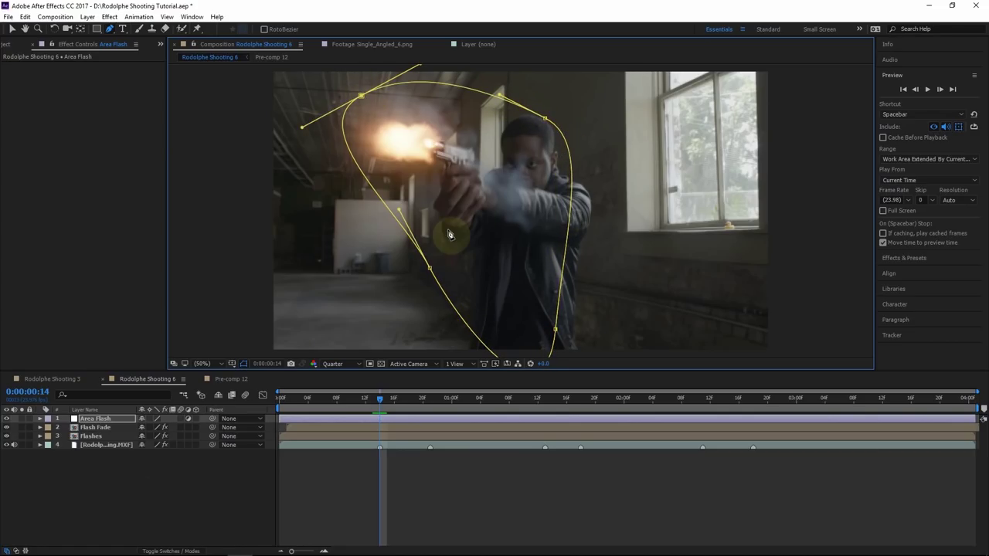
Keyframe the Mask Path and reshape the mask to follow the gun at 0:00:01:16 and 0:00:02:15.
key("m")
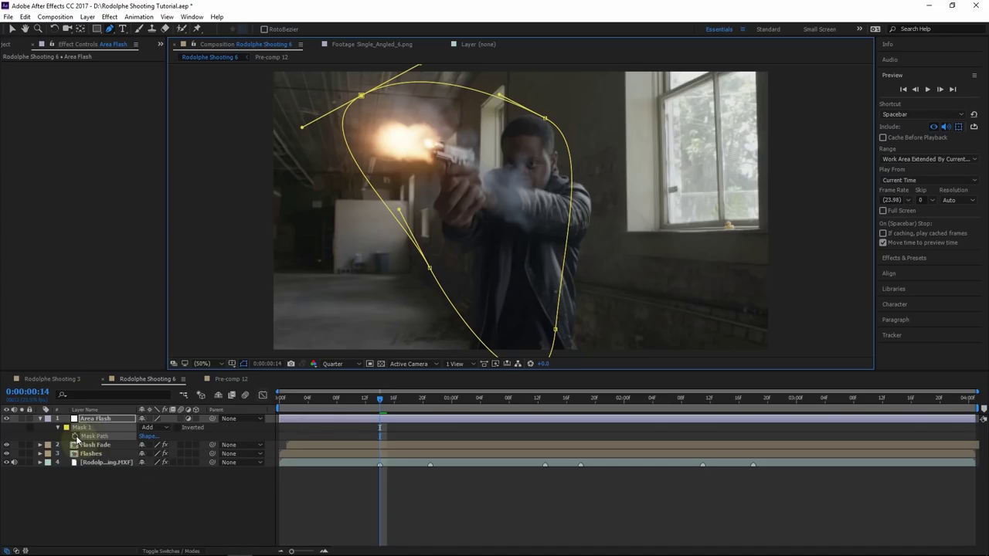
left_click(75, 437)
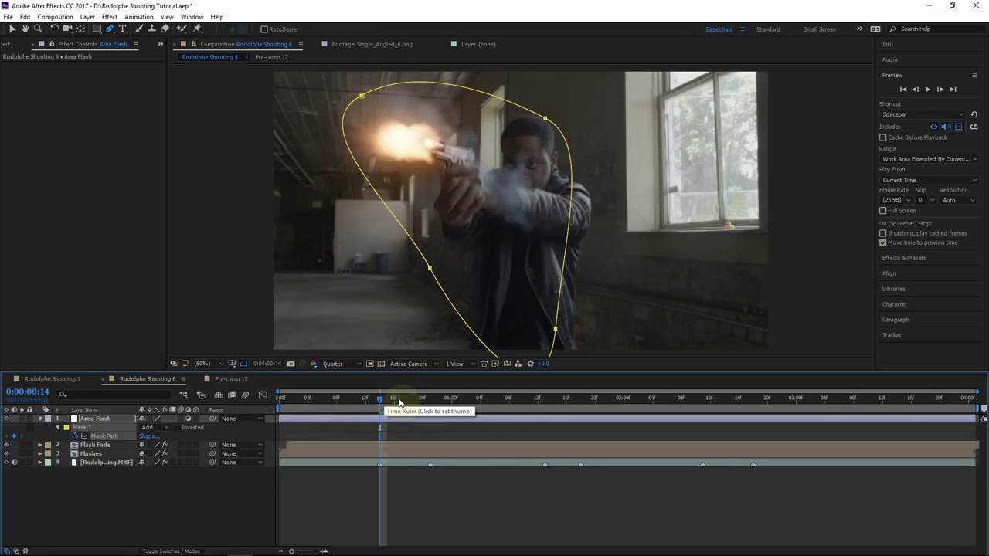
left_click_drag(401, 405, 566, 407)
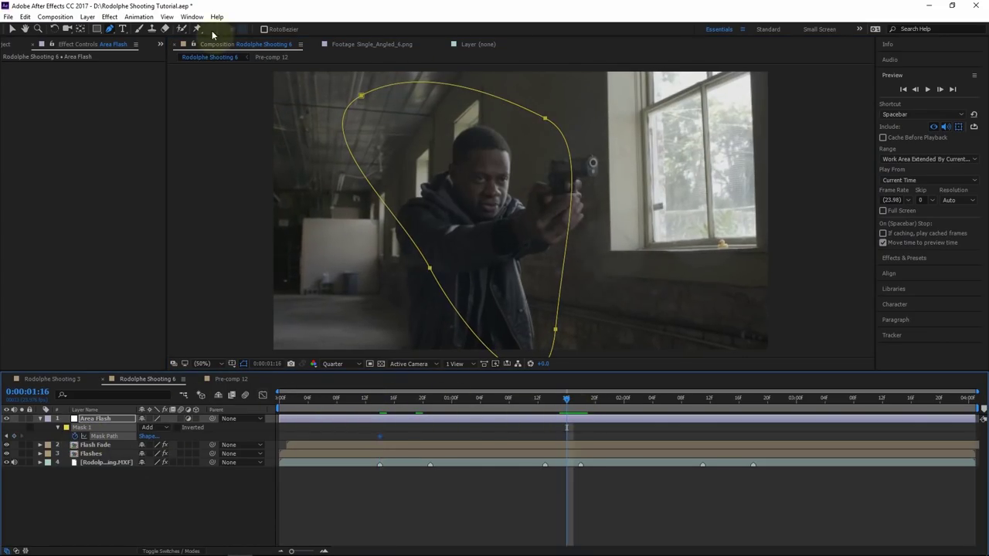
left_click(12, 28)
left_click(430, 269)
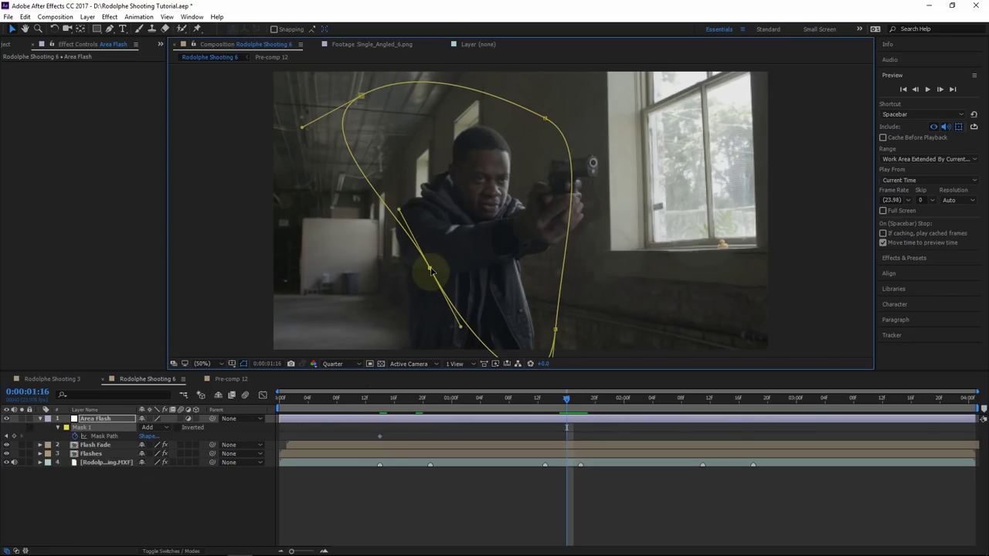
left_click_drag(429, 269, 570, 343)
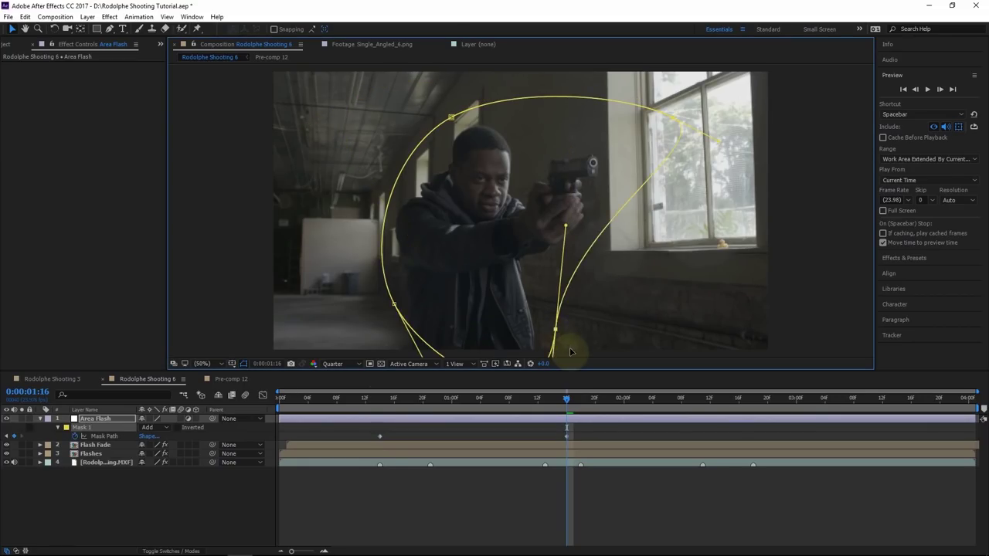
left_click_drag(393, 327, 365, 336)
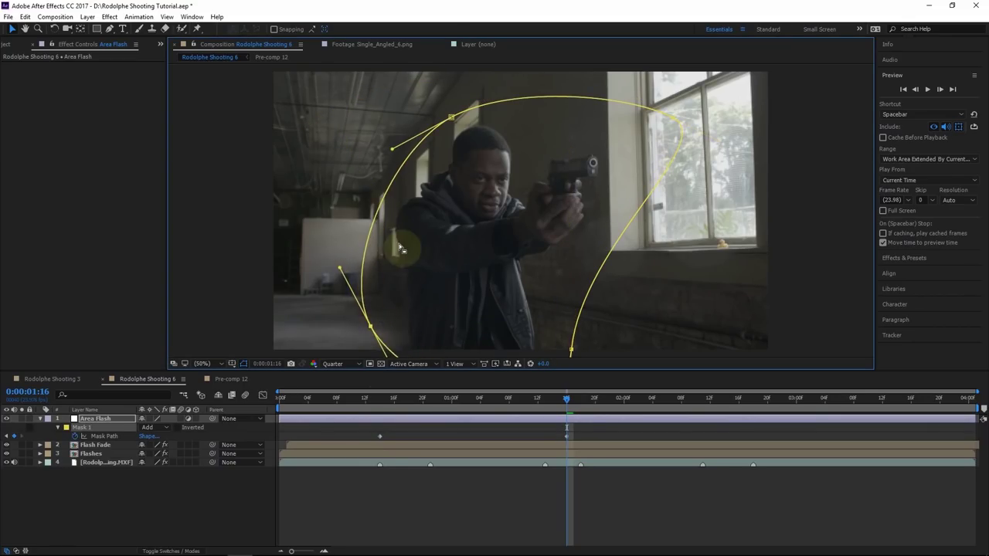
left_click(736, 402)
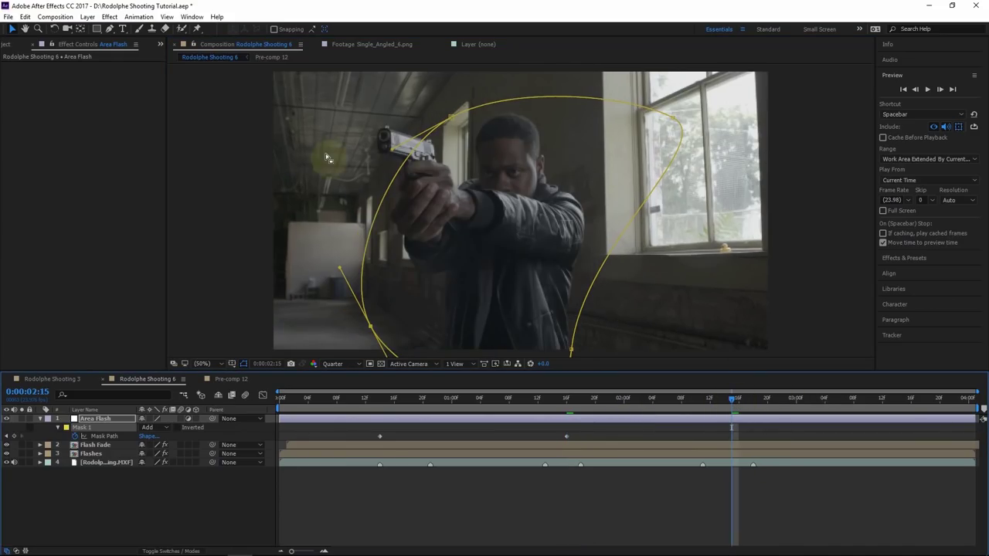
left_click_drag(452, 116, 334, 98)
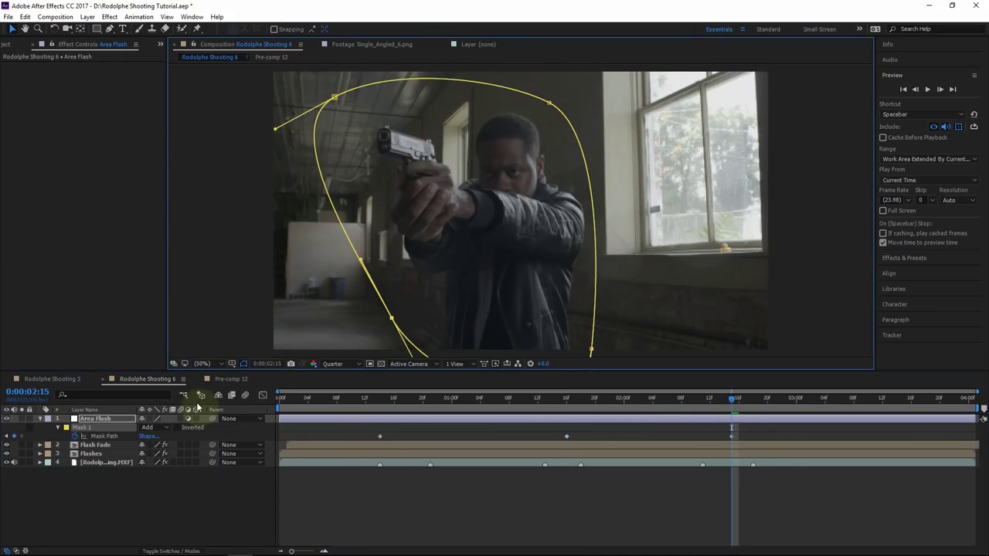
left_click(919, 75)
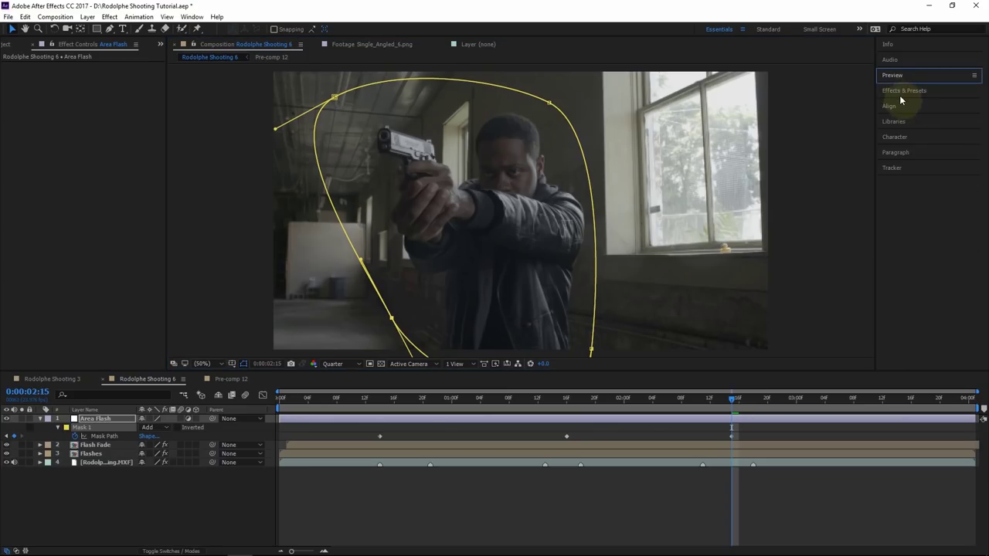
Apply Curves to Area Flash and lift the RGB curve to brighten the masked area.
left_click(910, 91)
double_click(900, 104)
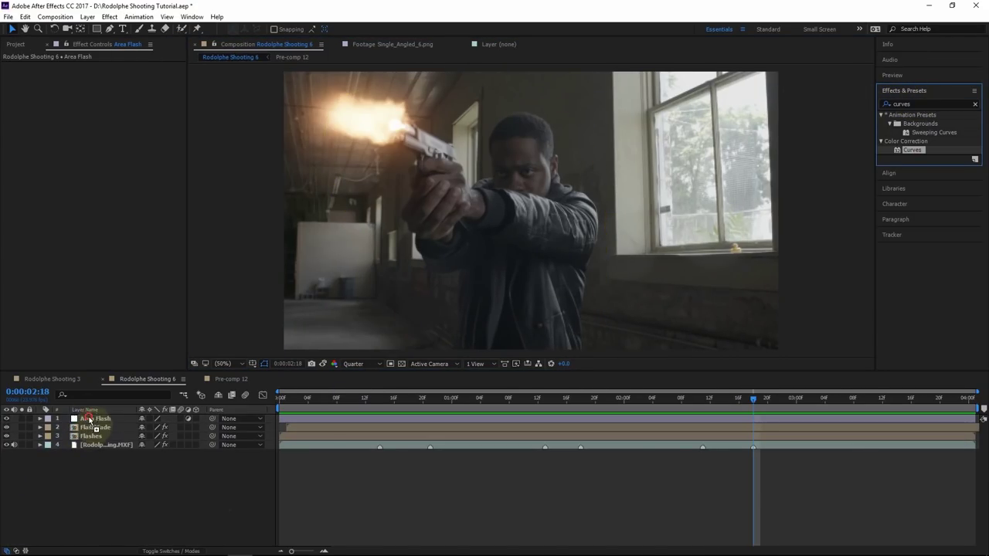
left_click(89, 418)
left_click_drag(74, 183, 83, 160)
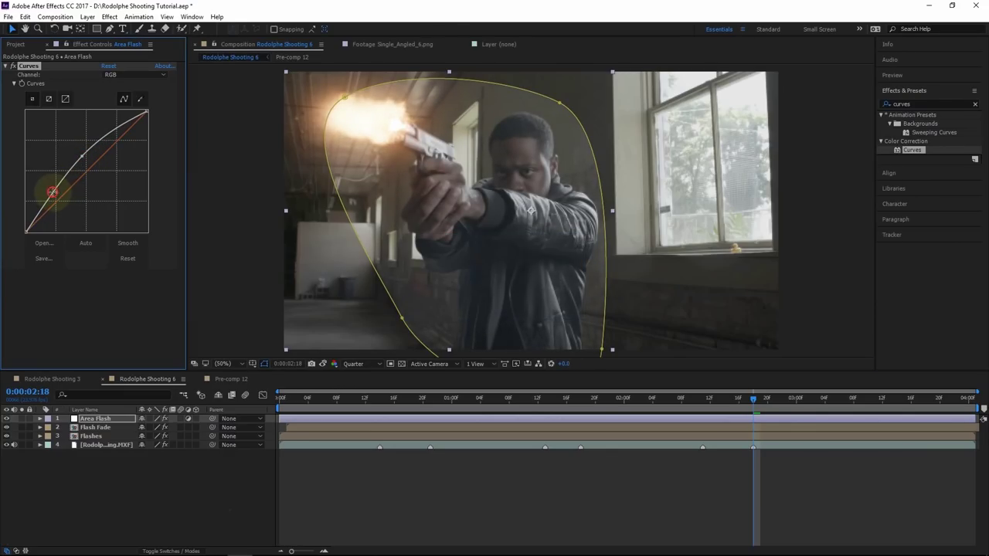
left_click_drag(55, 197, 57, 199)
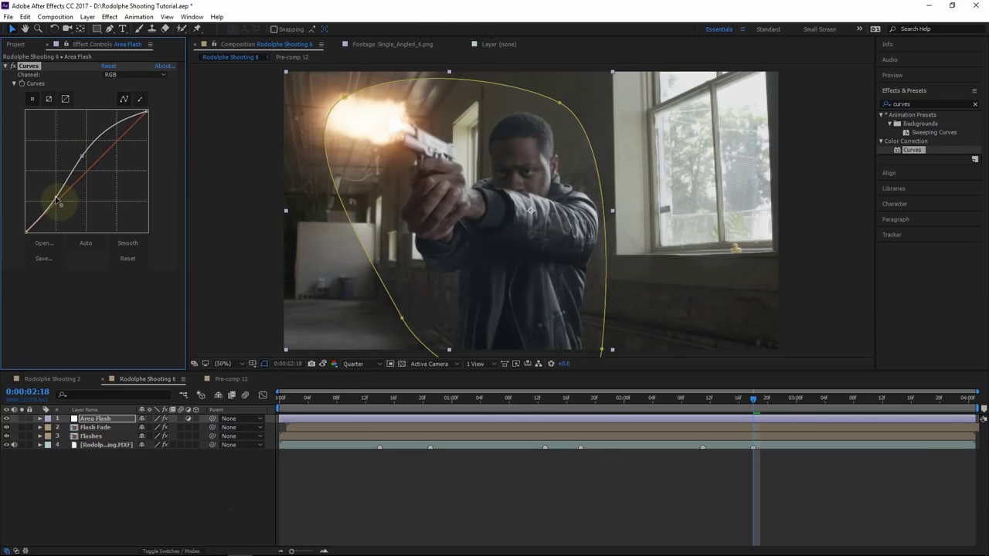
left_click(13, 67)
left_click(13, 66)
Adjust the Red and Blue channel curves of the Area Flash Curves effect.
left_click(122, 74)
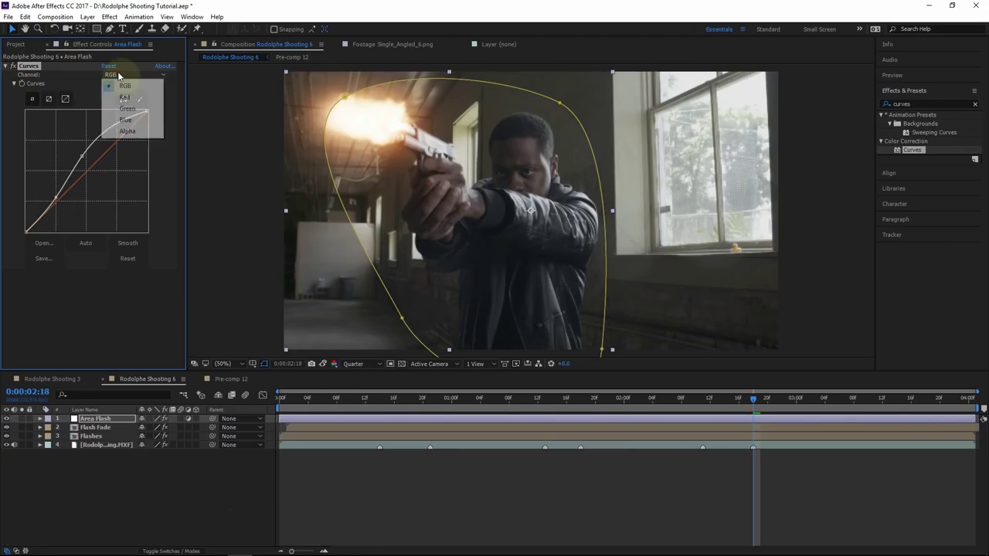
left_click(125, 97)
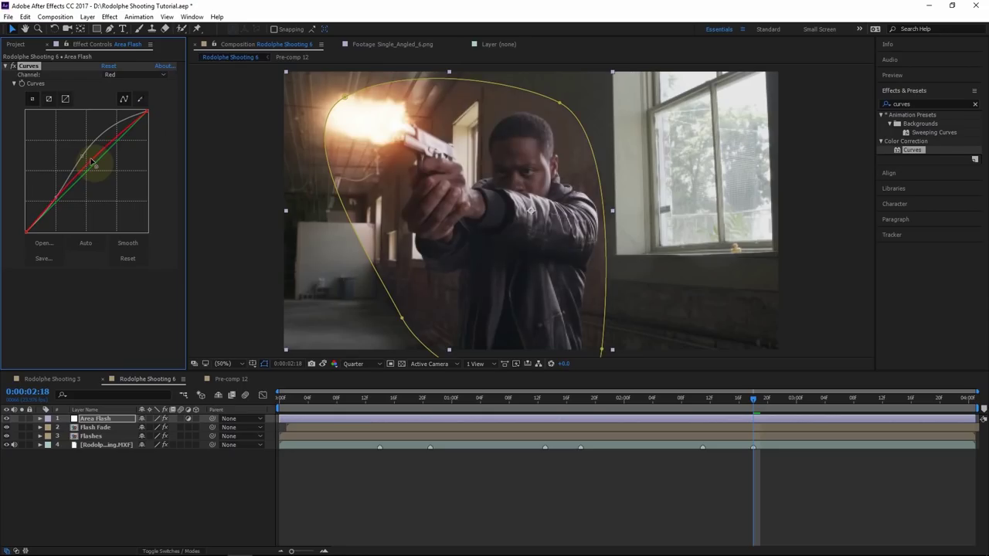
left_click(121, 74)
left_click(128, 119)
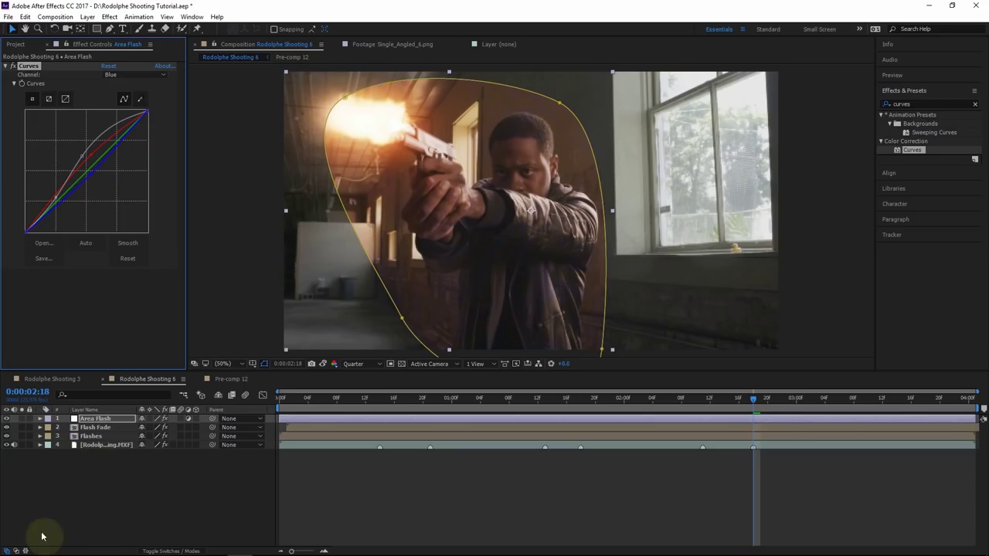
key("f")
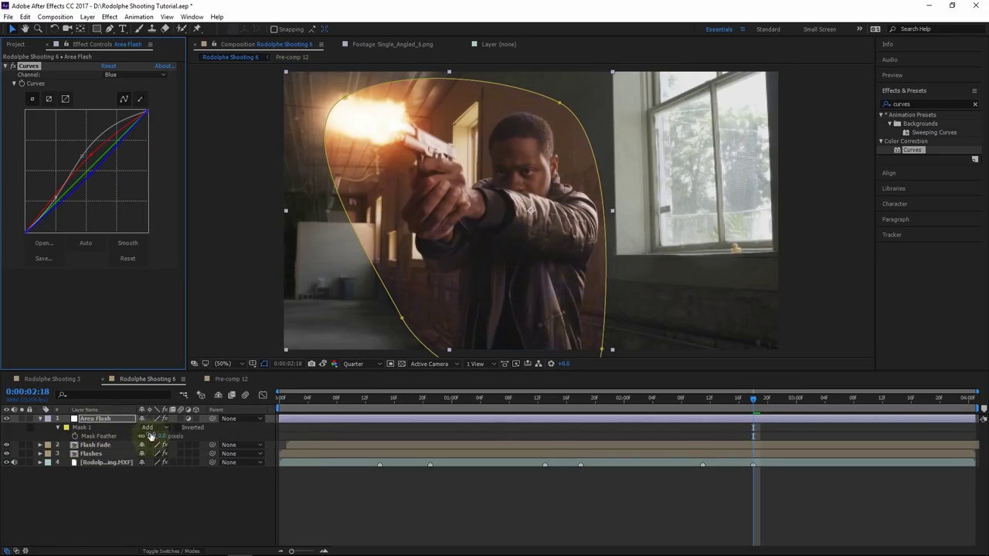
Feather the Area Flash mask to 1000 pixels and toggle the layer to compare.
left_click_drag(152, 437, 768, 386)
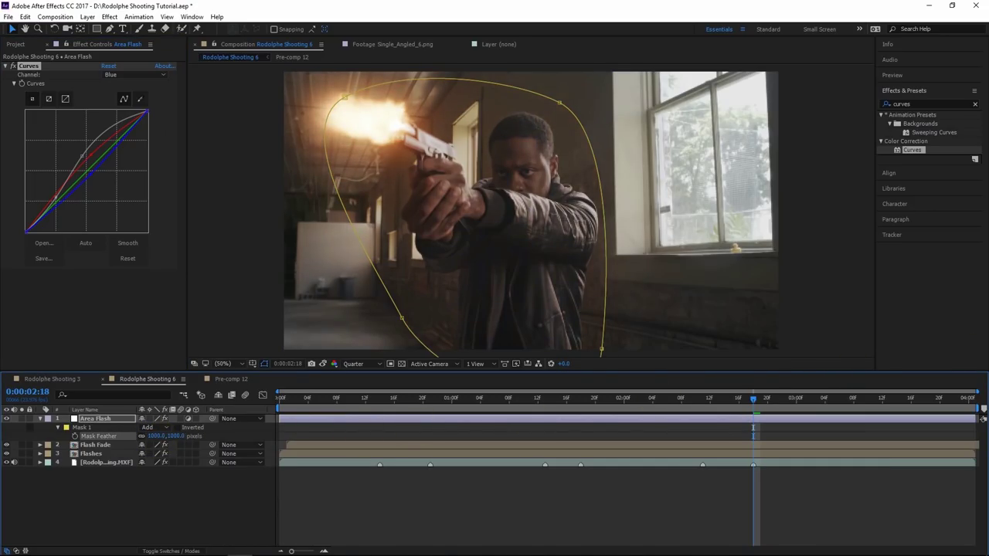
left_click(7, 419)
left_click(8, 419)
Go to the first muzzle flash at 0:00:00:14 and reveal Area Flash's Opacity.
left_click(351, 405)
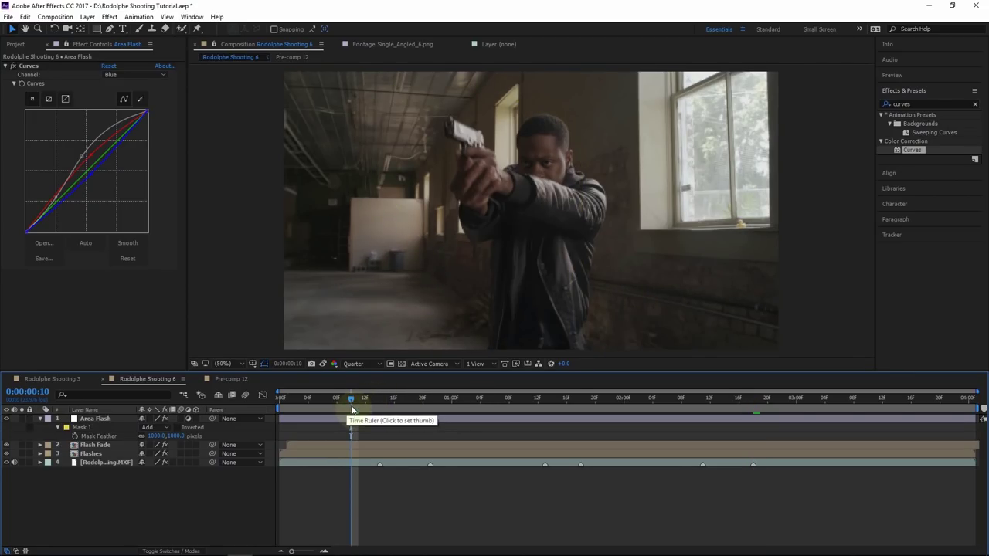
left_click(359, 406)
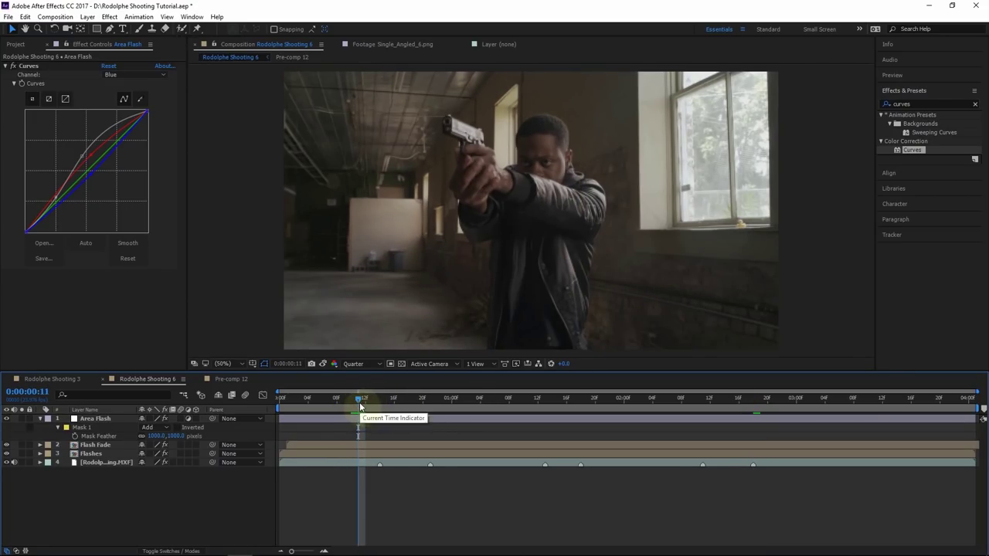
left_click(378, 402)
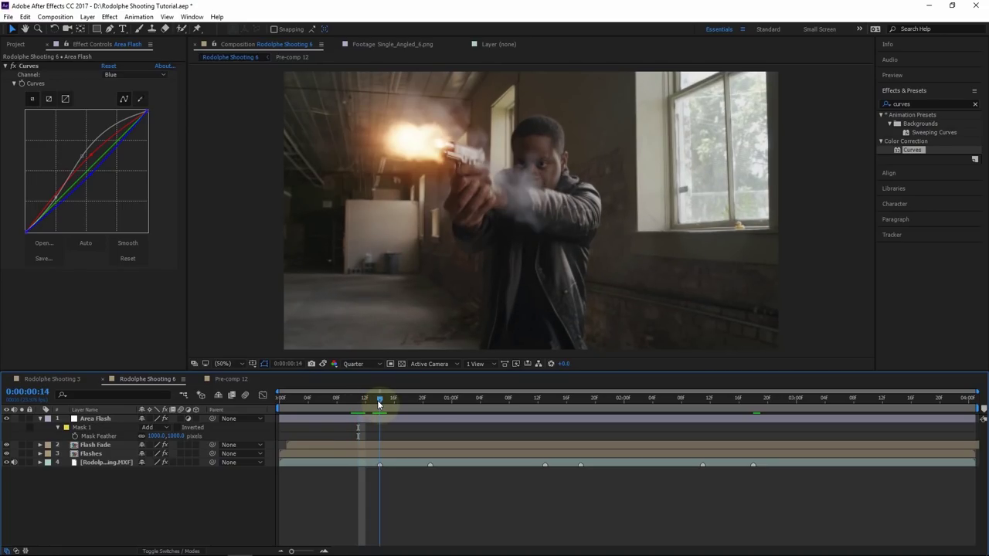
left_click(103, 419)
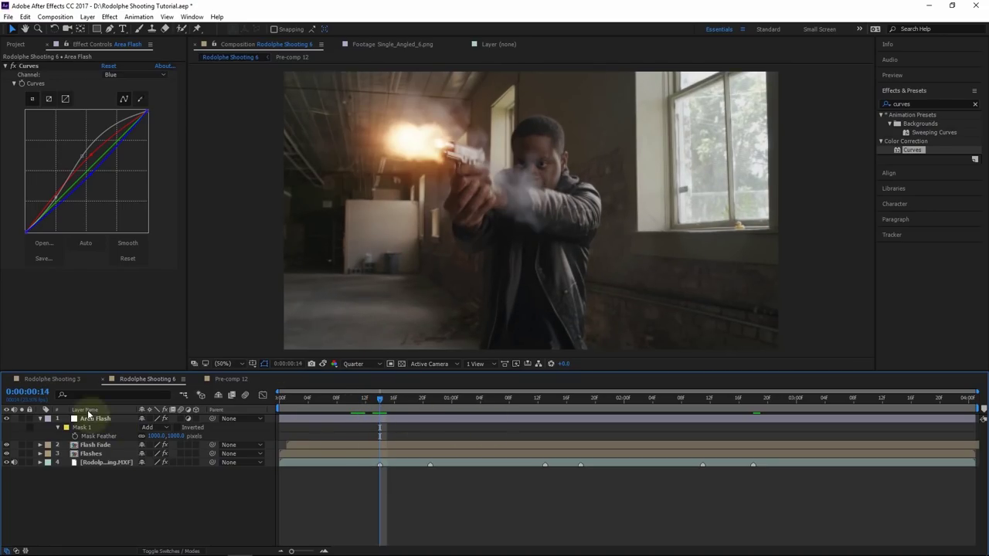
key("t")
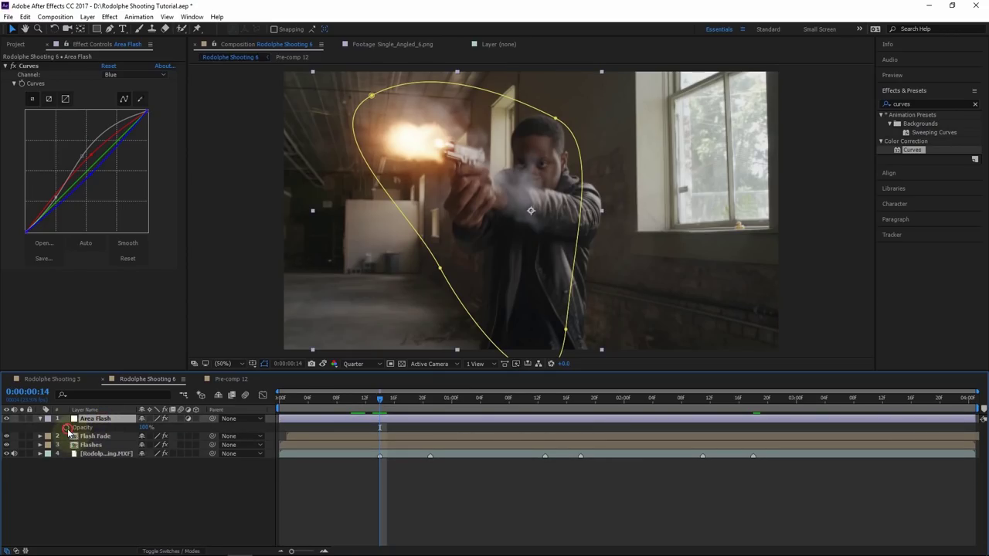
Add a 50% Area Flash opacity keyframe at the first muzzle flash.
left_click_drag(381, 399, 372, 398)
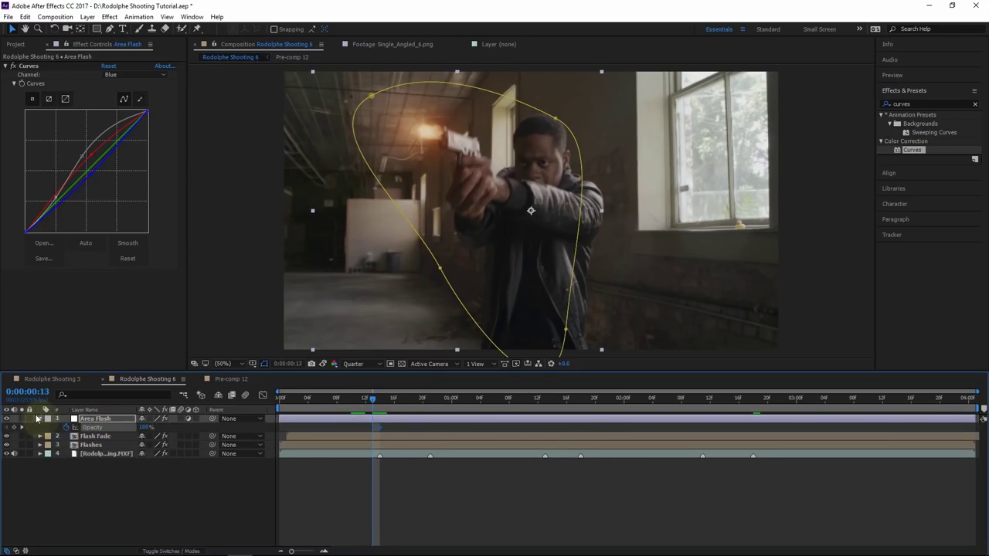
left_click_drag(375, 397, 394, 408)
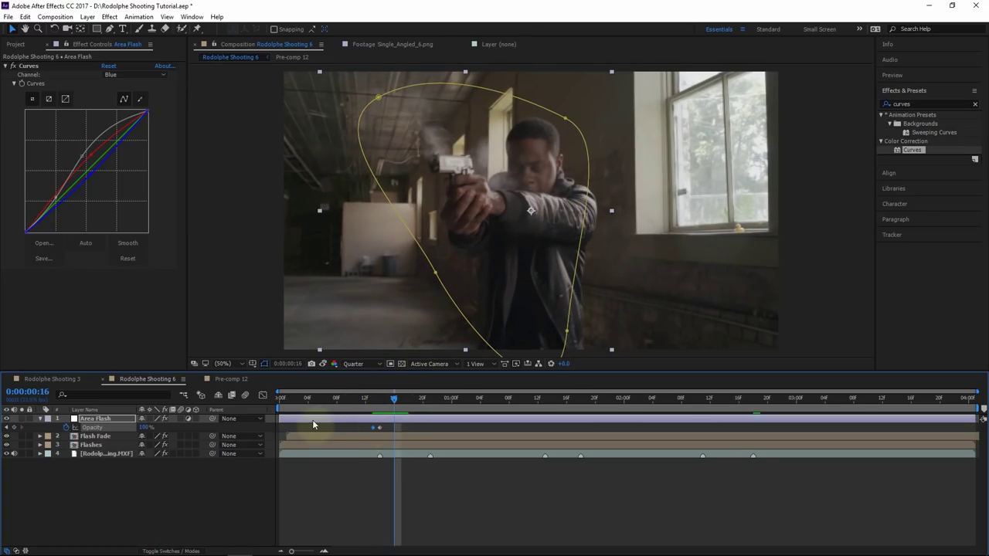
left_click(140, 427)
type("50")
left_click(194, 520)
left_click_drag(395, 404, 348, 442)
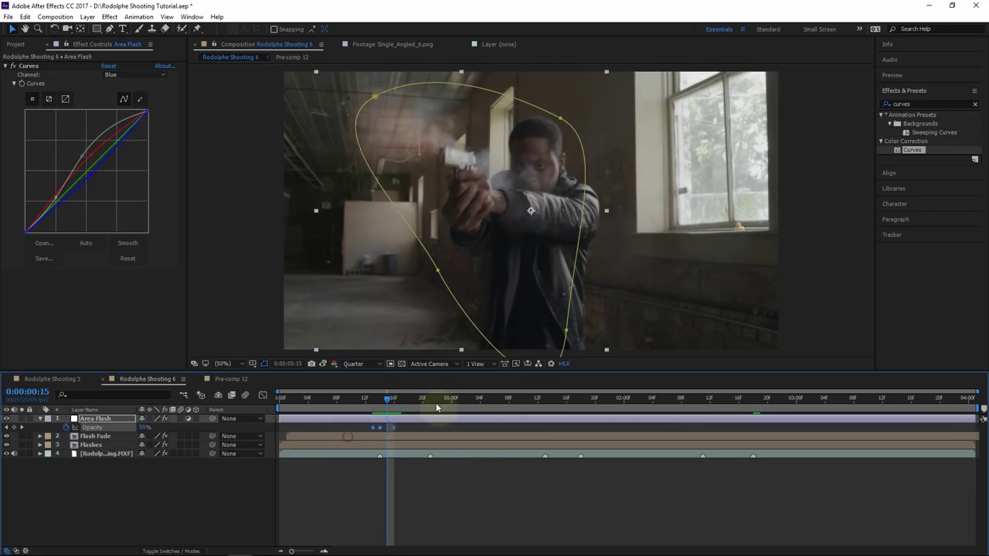
Paste the flash keyframes at shots near frame 20, 0:00:01:12, 0:00:01:17, 0:00:02:10 and 0:00:02:17.
left_click_drag(397, 392, 423, 397)
key("ctrl+v")
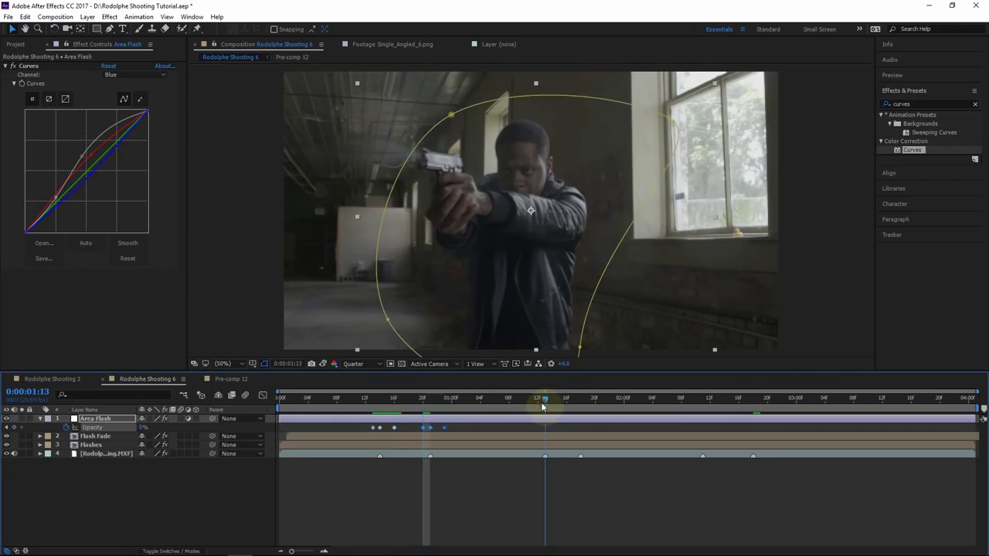
left_click(538, 398)
key("ctrl+v")
left_click(573, 399)
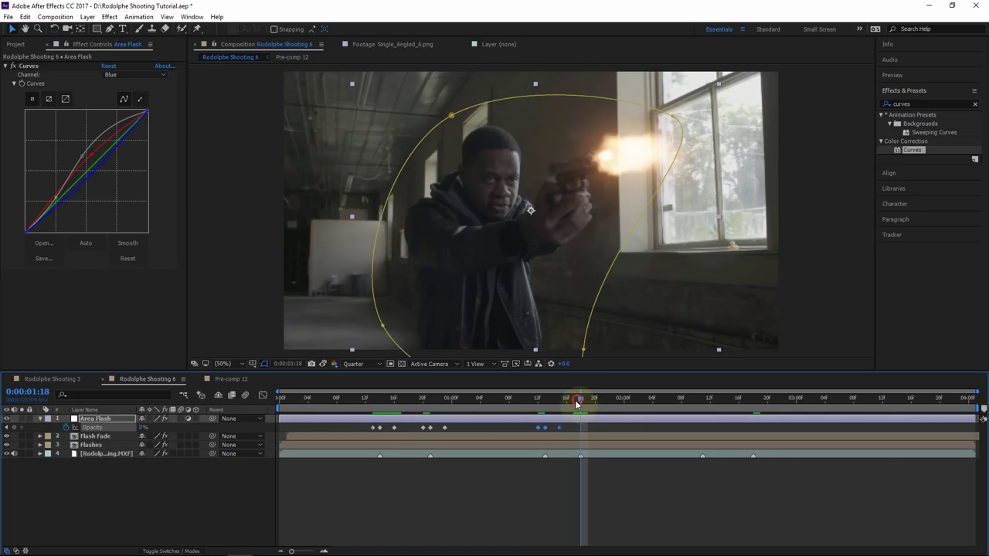
key("ctrl+v")
left_click(696, 399)
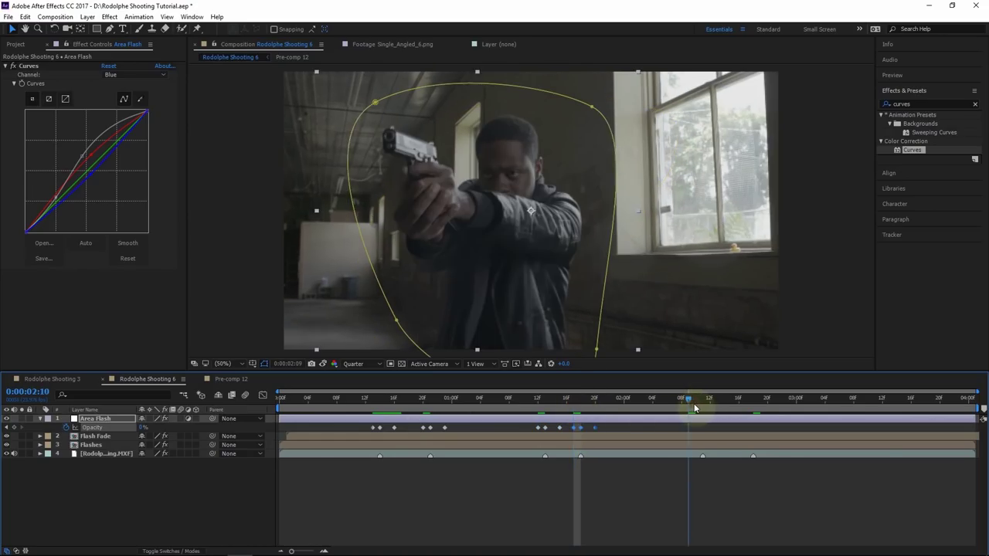
key("ctrl+v")
left_click(747, 398)
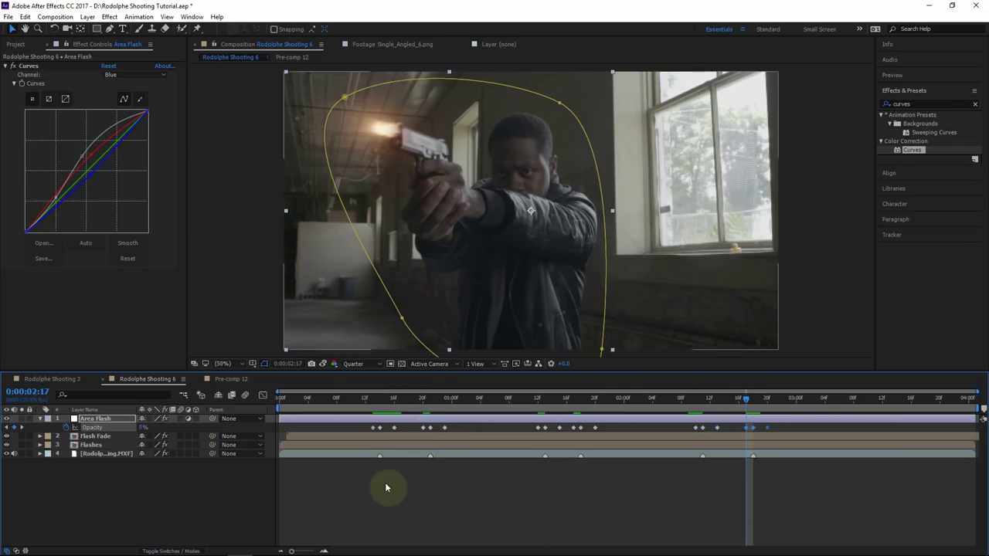
key("ctrl+v")
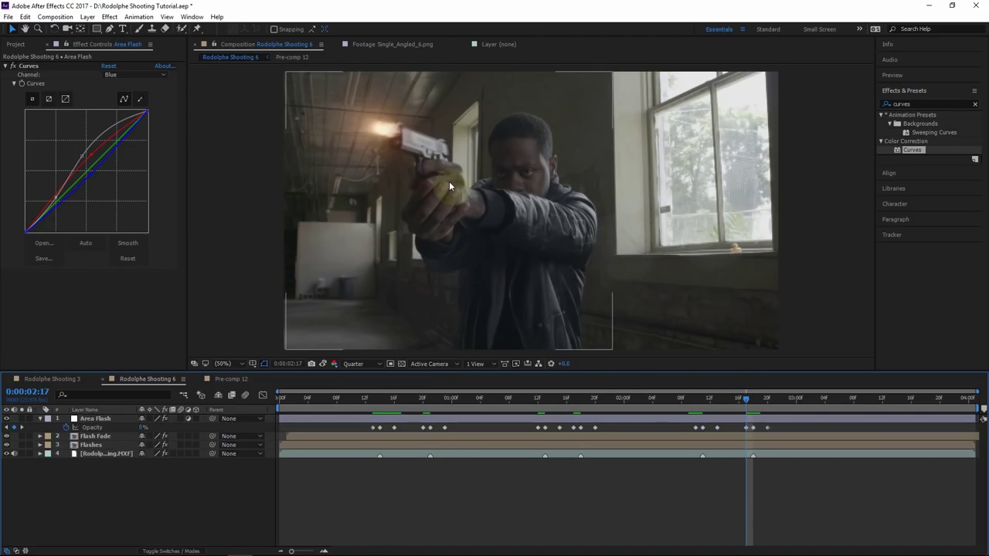
left_click(380, 404)
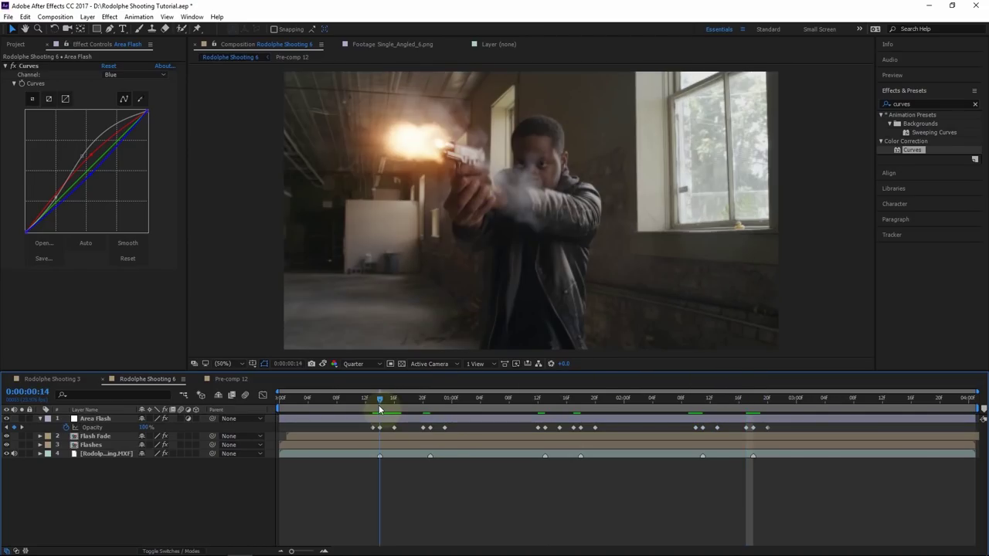
Reveal the Area Flash mask properties with M and increase Mask Expansion to widen the lit area.
left_click(377, 407)
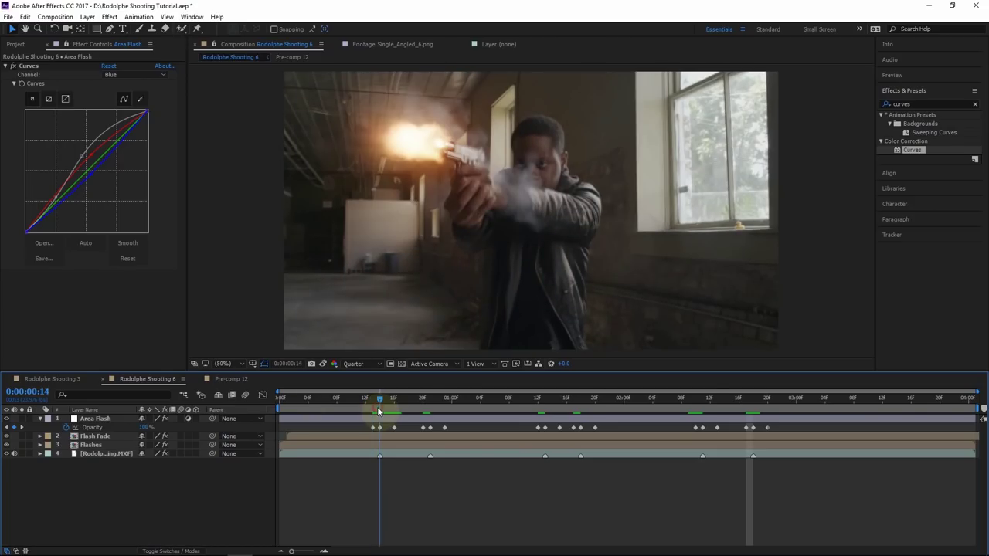
left_click(40, 419)
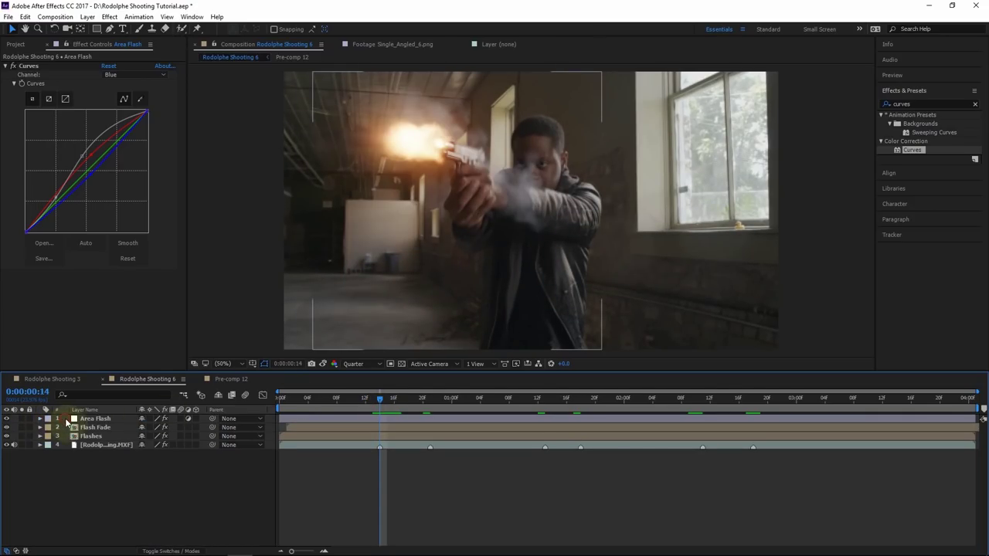
left_click(75, 419)
key("m")
key("m")
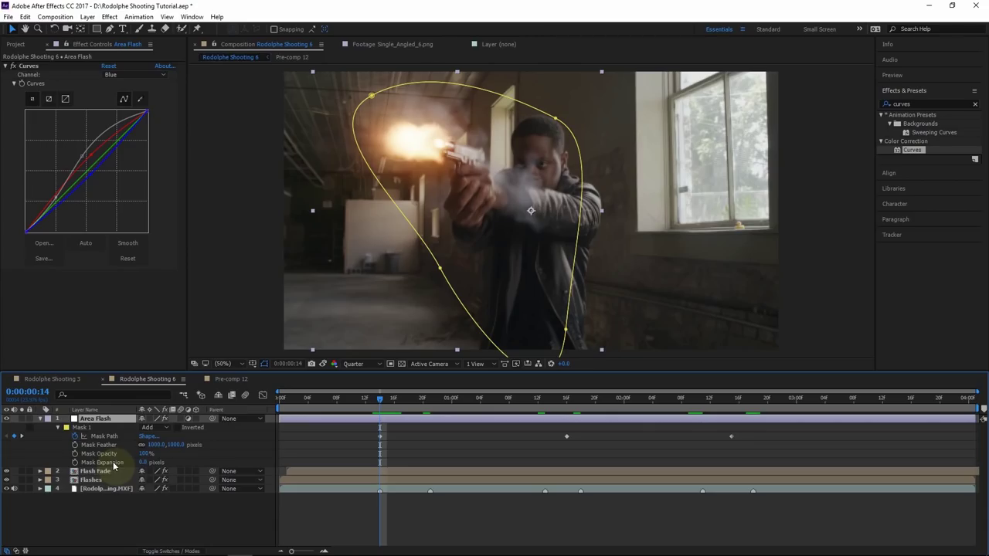
left_click_drag(144, 462, 177, 457)
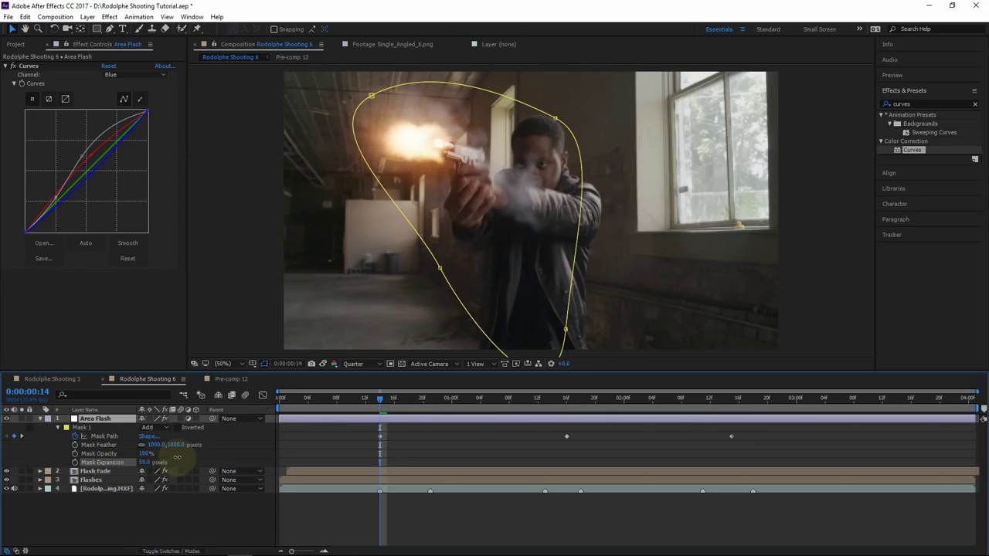
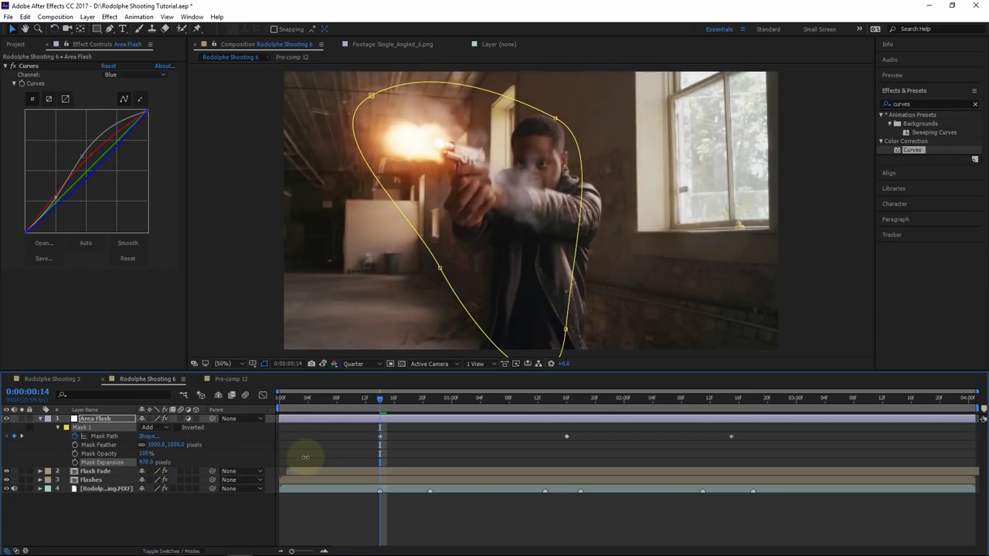
Preview the clip and review Area Flash's mask and opacity keyframes at 0:14 and 1:16.
key("space")
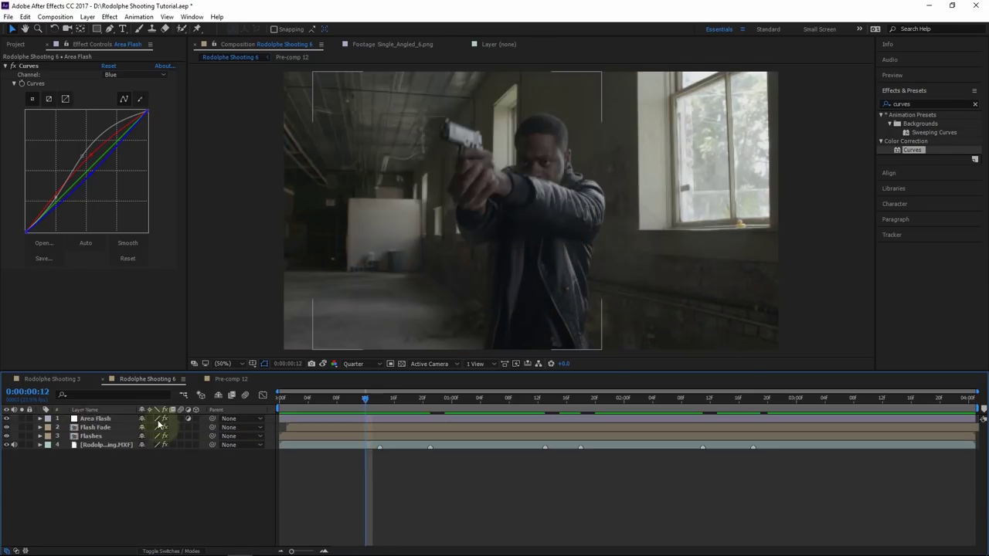
left_click(380, 400)
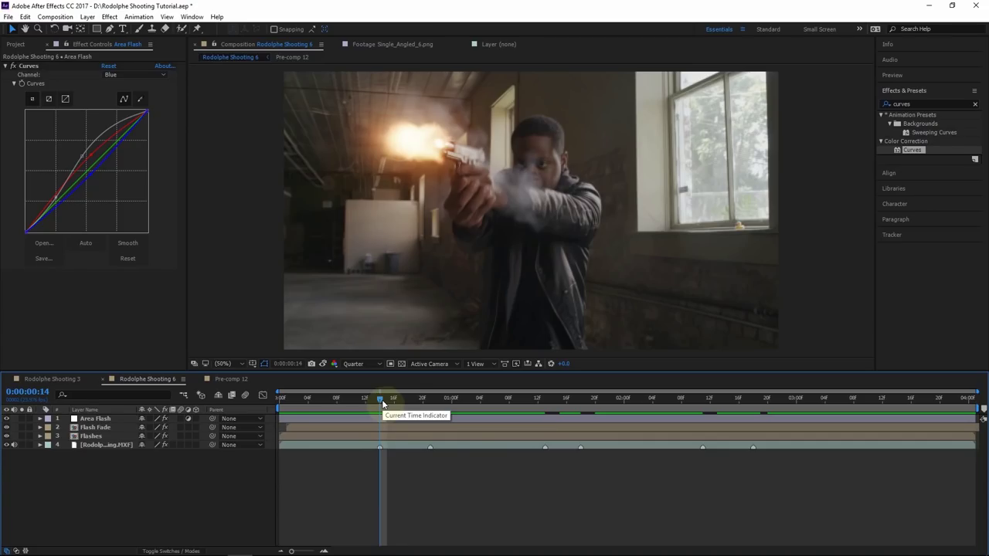
left_click(111, 420)
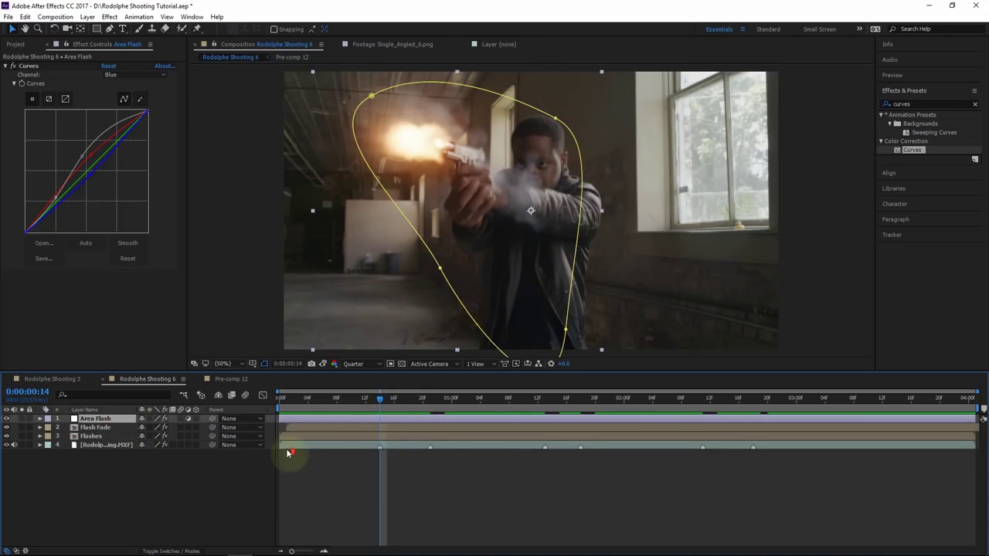
scroll(536, 250, "up", 2)
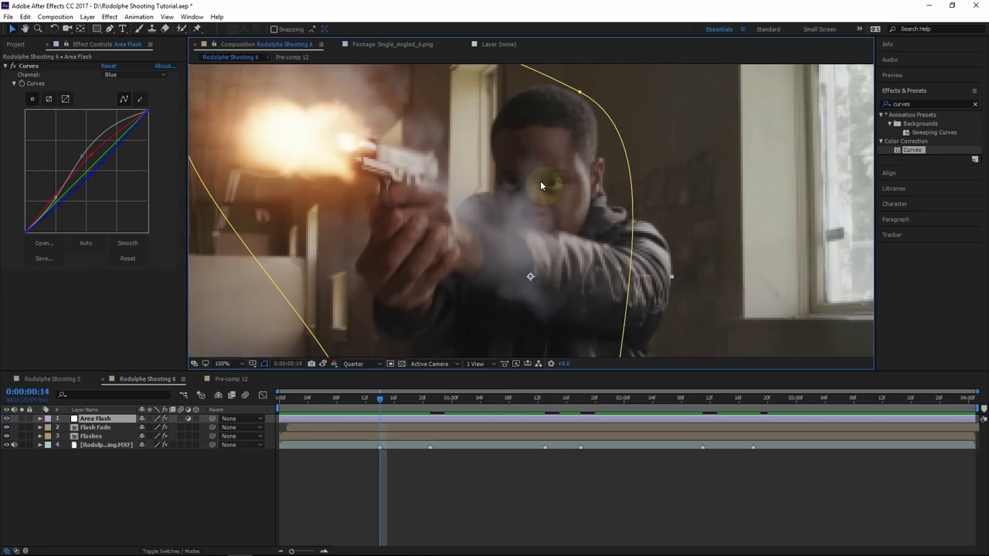
left_click(332, 500)
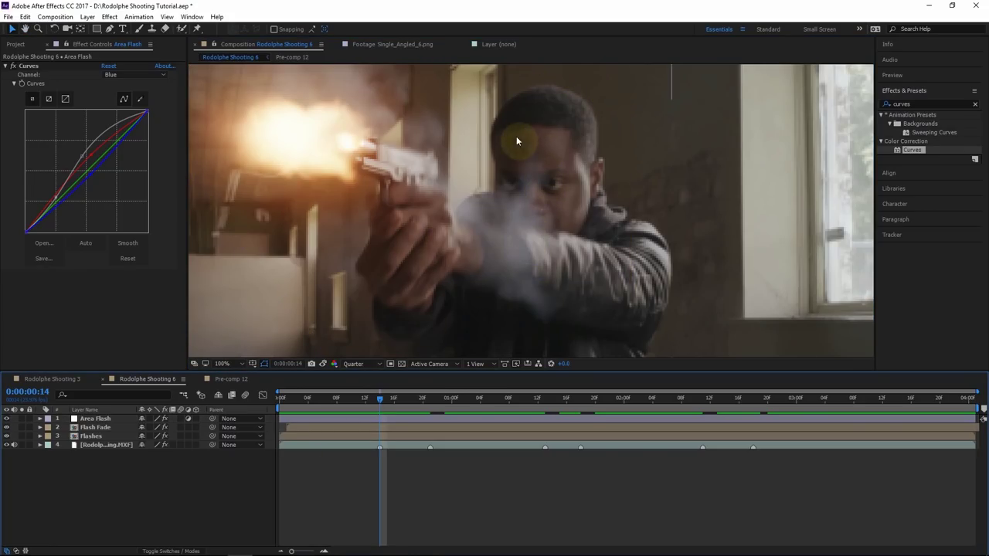
left_click_drag(522, 404, 569, 402)
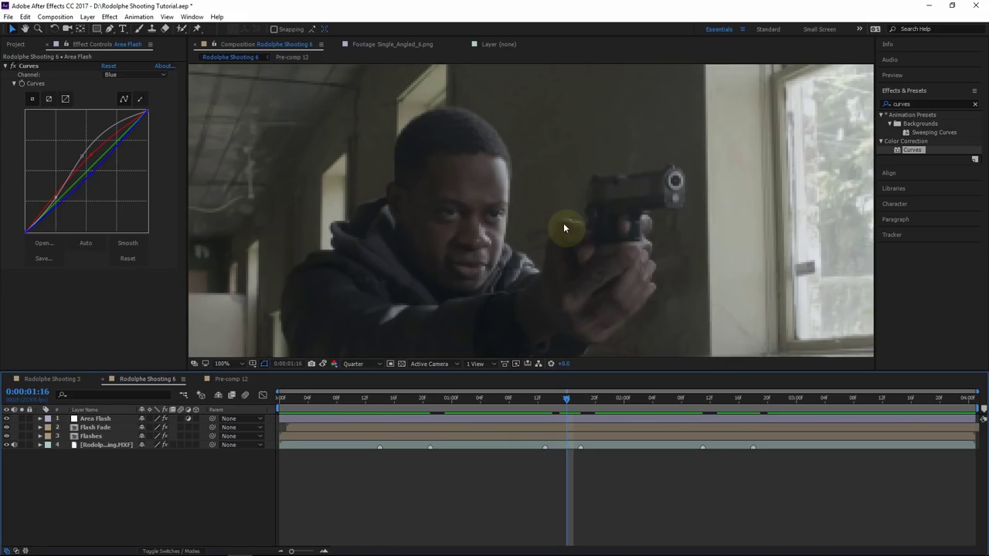
scroll(506, 200, "down", 2)
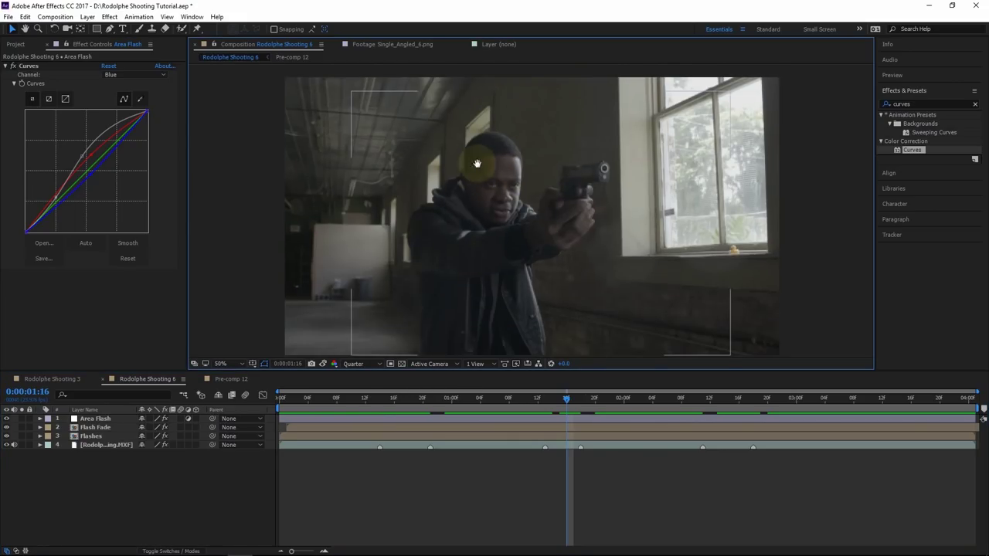
left_click(95, 418)
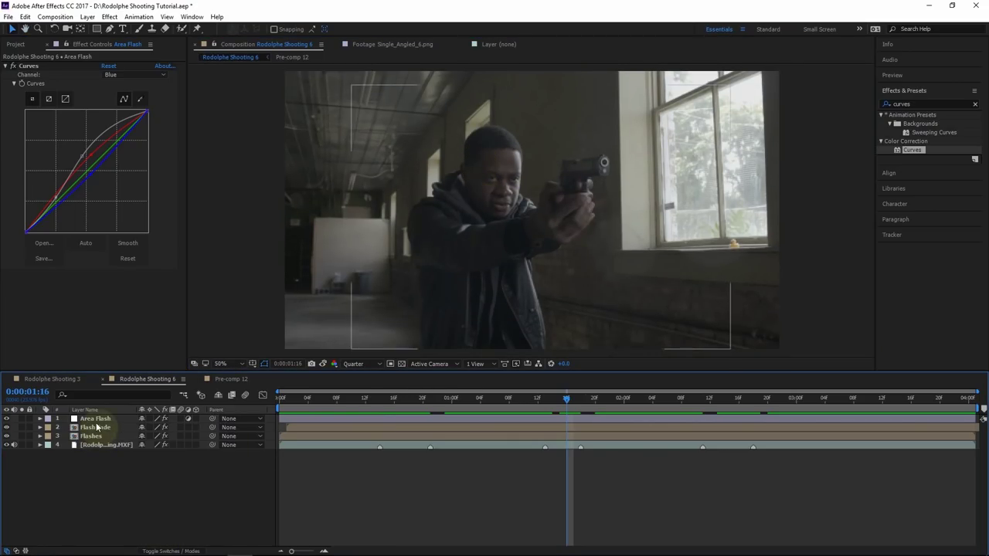
left_click(152, 500)
left_click(96, 419)
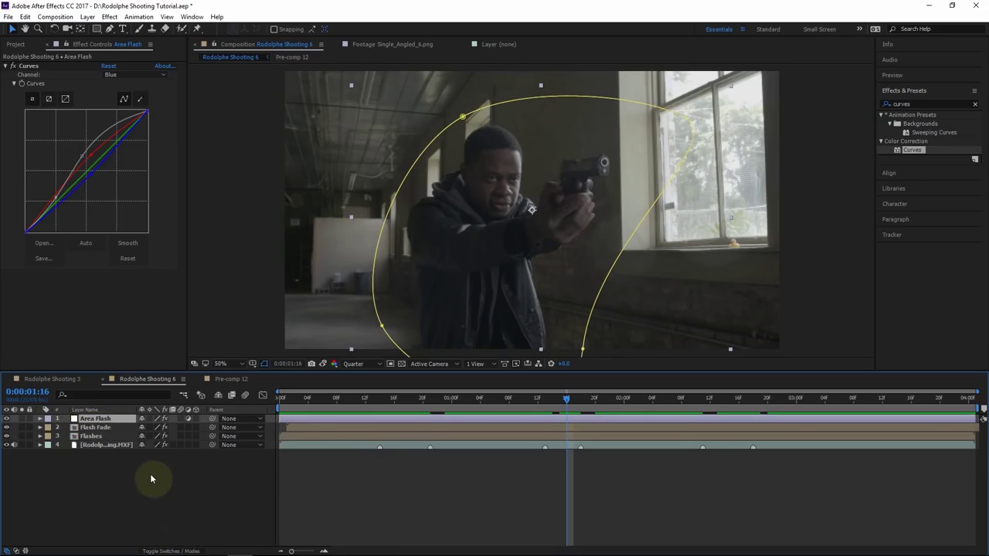
key("t")
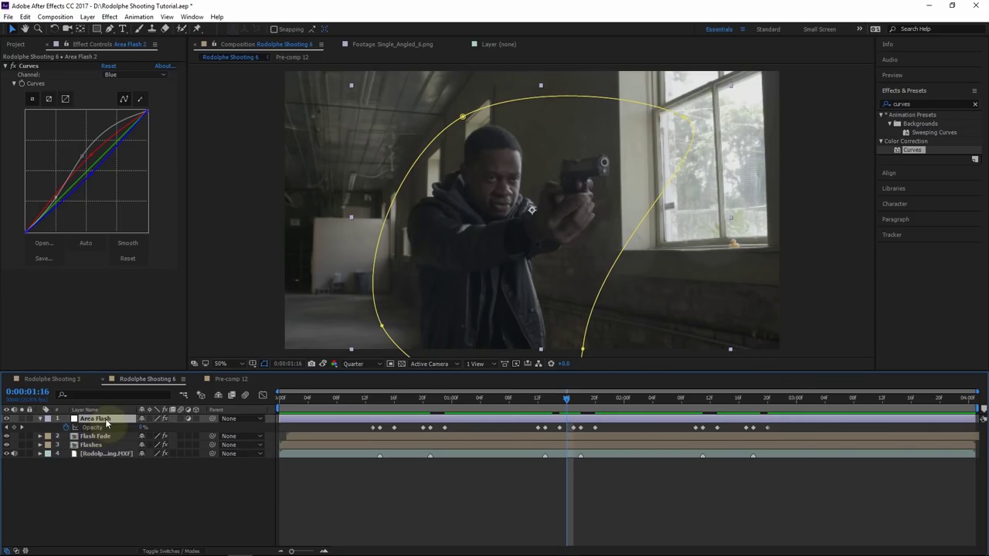
Duplicate Area Flash as Face Flash and inspect its mask path at the 0:14 flash frame.
key("ctrl+d")
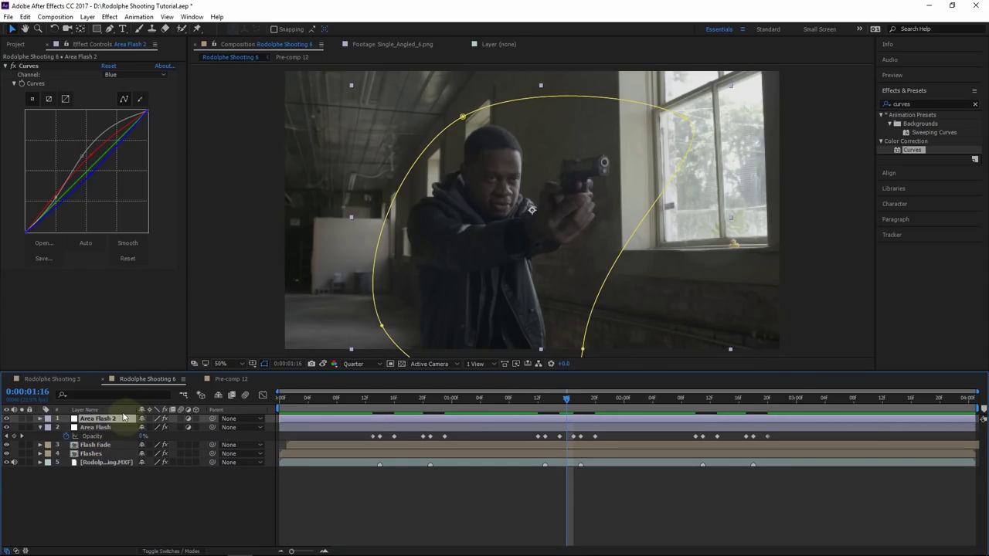
key("m")
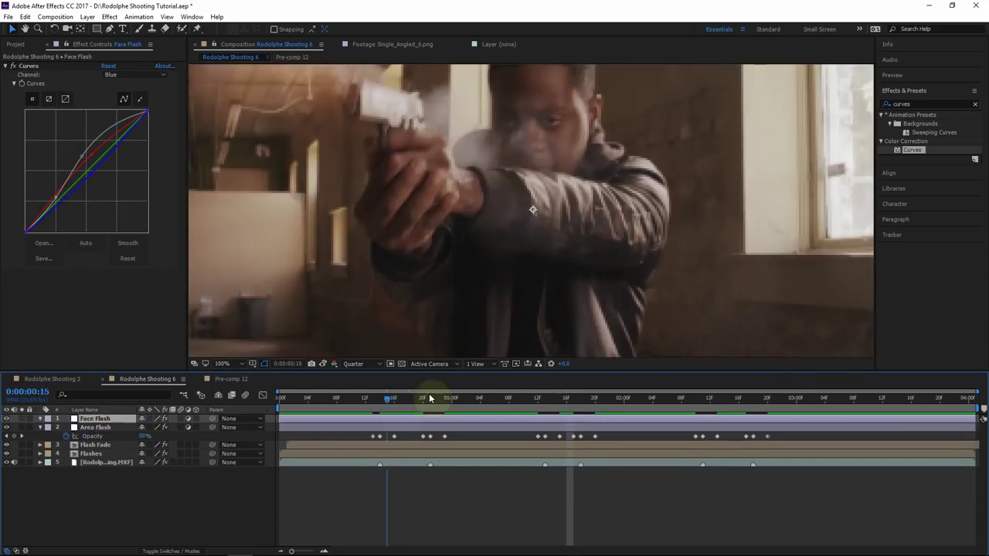
left_click_drag(427, 396, 376, 404)
scroll(561, 138, "down", 2)
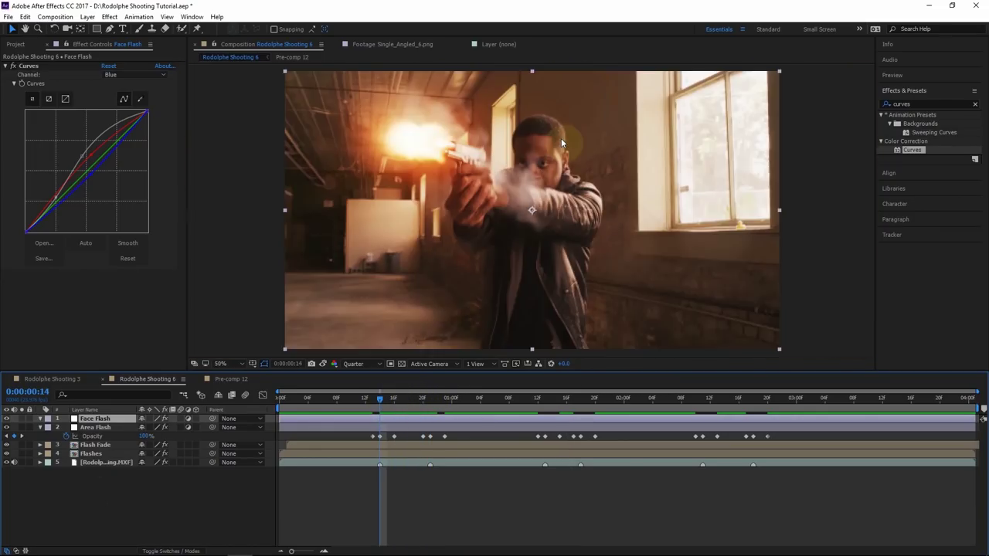
scroll(546, 196, "up", 2)
scroll(545, 196, "up", 1)
scroll(559, 184, "down", 3)
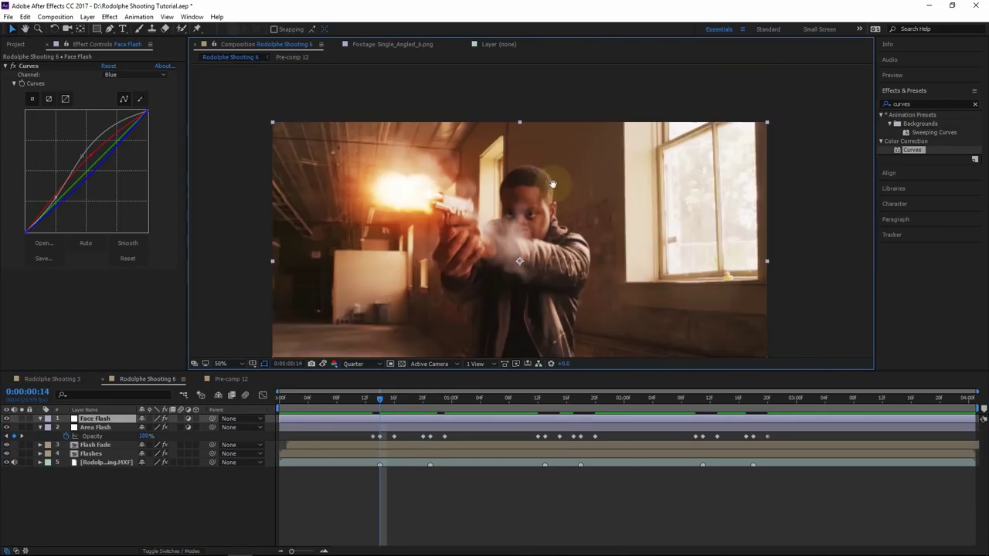
left_click(109, 28)
scroll(467, 231, "up", 2)
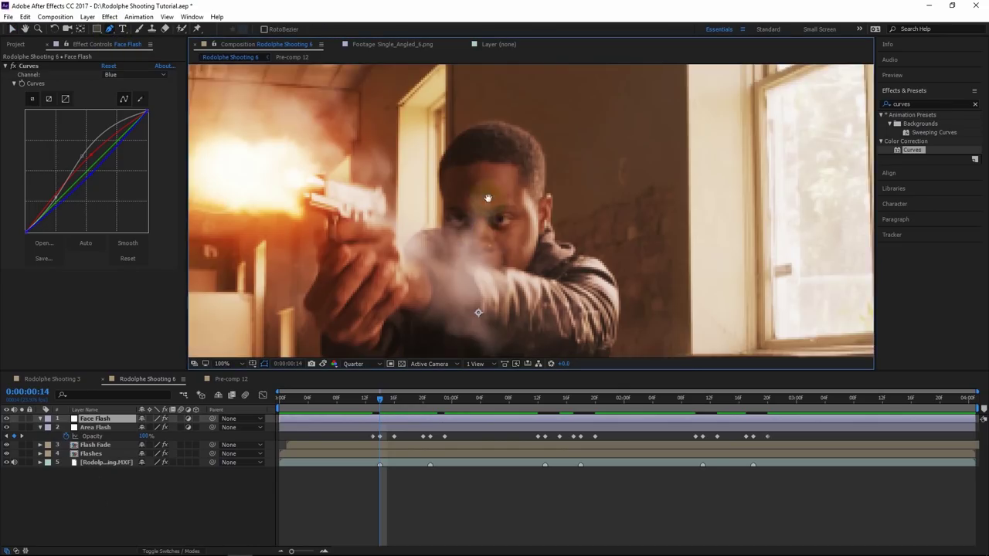
Draw a closed mask around the shooter's face and keyframe its Mask Path at 0:14.
left_click(465, 247)
left_click_drag(515, 244, 523, 233)
left_click_drag(507, 133, 442, 153)
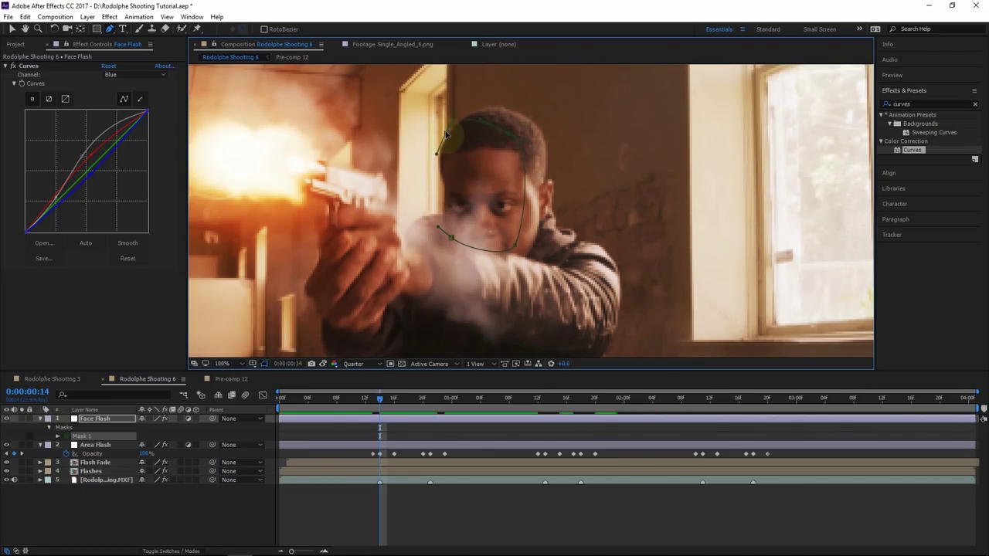
left_click(450, 237)
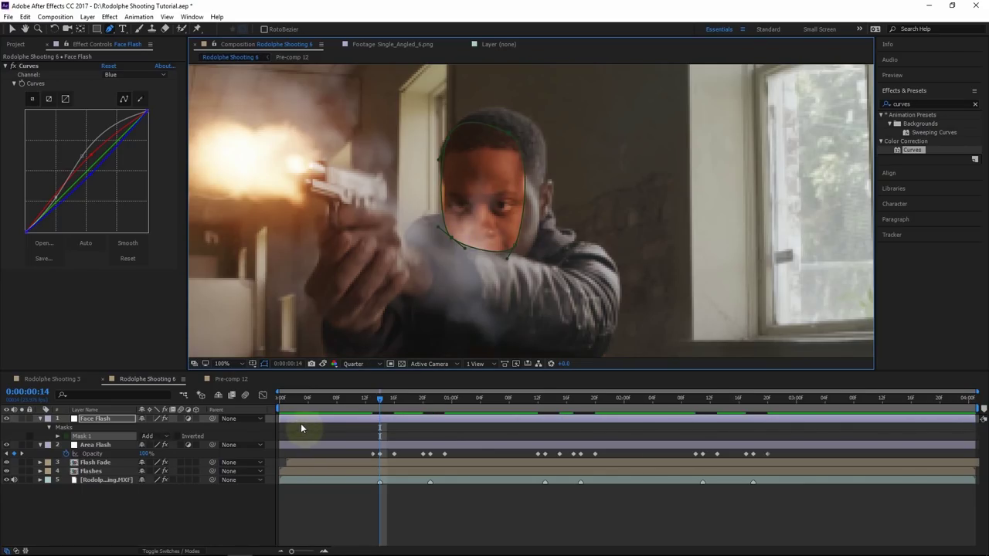
key("m")
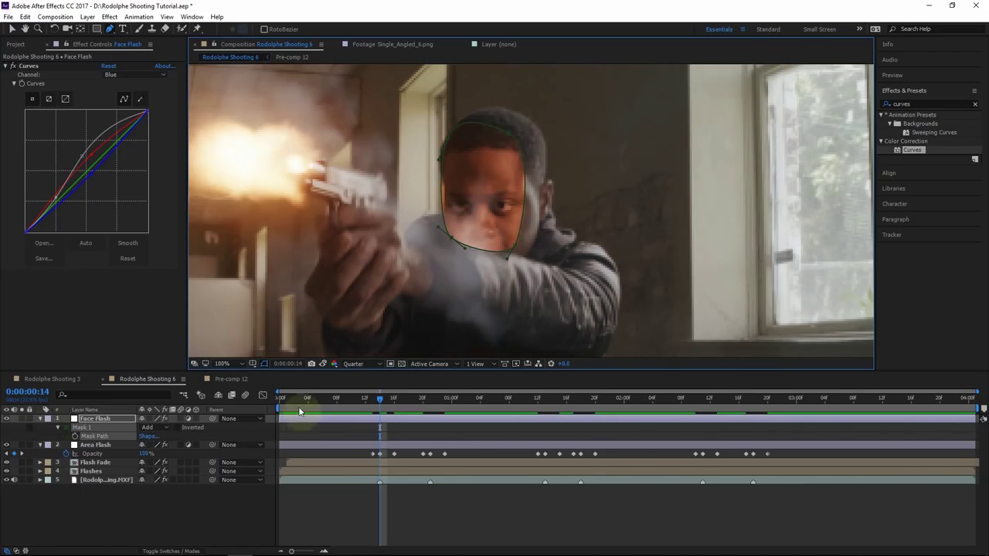
left_click(75, 436)
Reposition the face mask to follow the face at 0:21 and 1:18.
left_click_drag(437, 401, 429, 402)
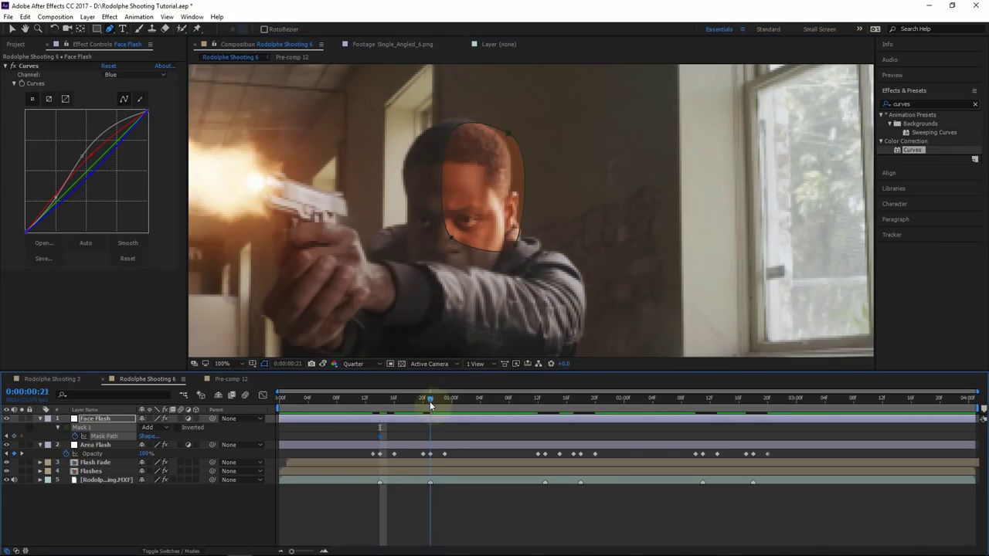
key("v")
left_click(518, 250)
double_click(517, 250)
left_click_drag(471, 227, 464, 235)
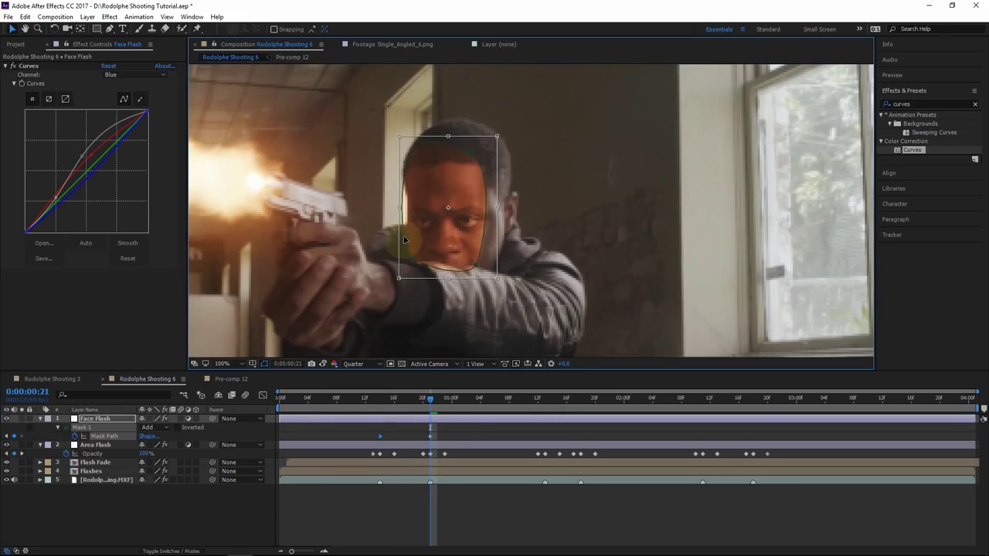
double_click(413, 267)
left_click(471, 166)
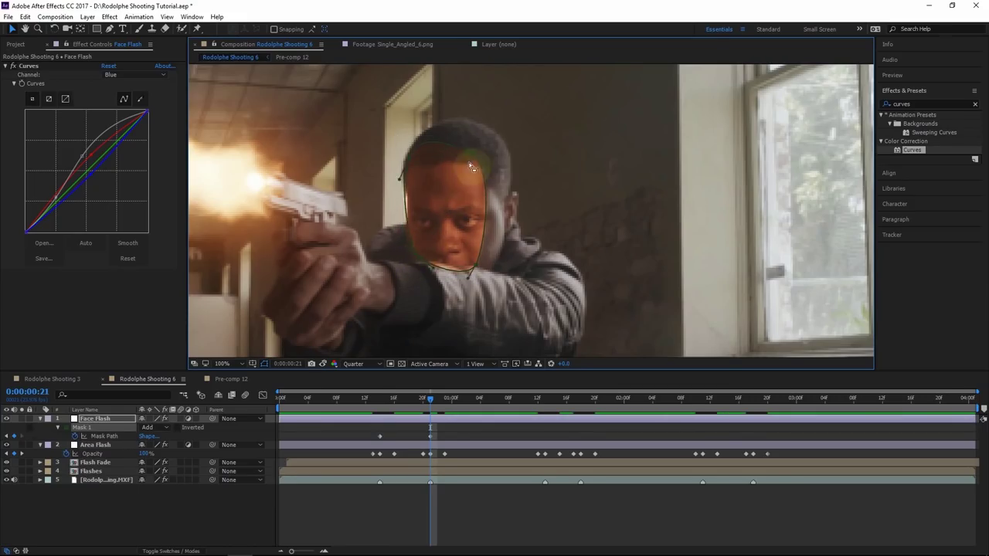
left_click(545, 398)
double_click(445, 209)
left_click(581, 398)
left_click_drag(433, 201, 412, 291)
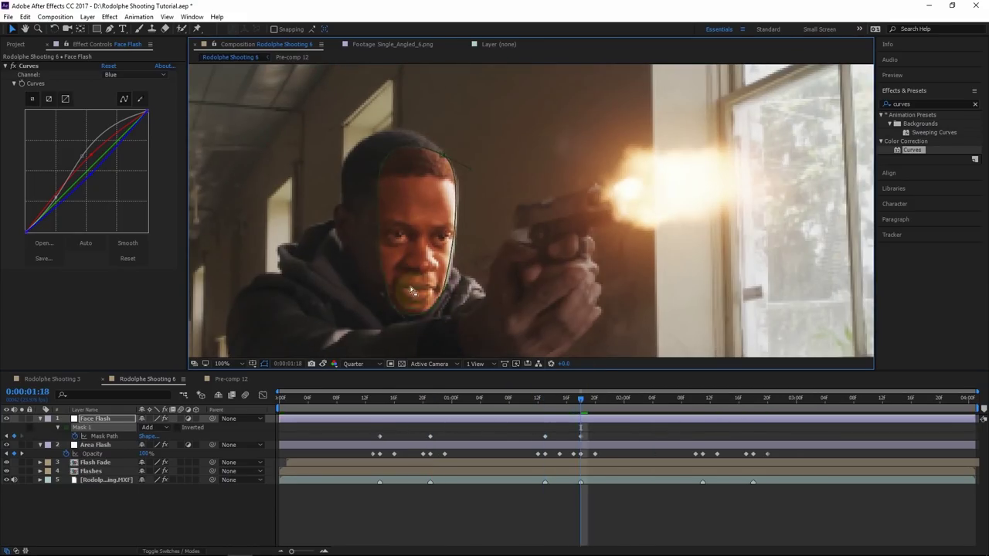
Reshape the face mask at 2:11 and 2:18, then review it at 0:15.
left_click(702, 398)
double_click(438, 283)
double_click(417, 262)
key("Page_Down")
key("Page_Down")
key("Page_Down")
key("Page_Down")
key("Page_Down")
key("Page_Down")
key("Page_Down")
key("ctrl+v")
left_click(766, 421)
left_click(625, 492)
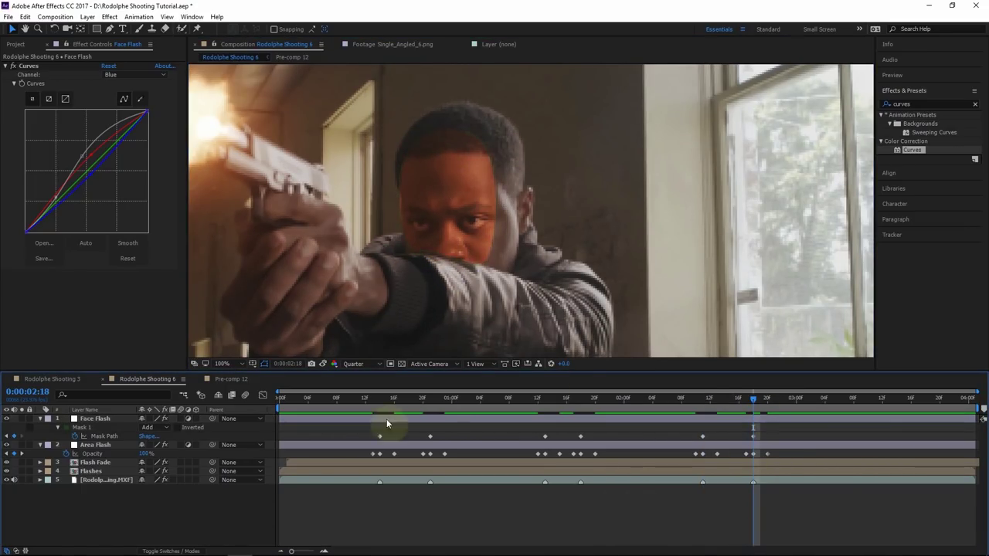
left_click(383, 400)
left_click(510, 275)
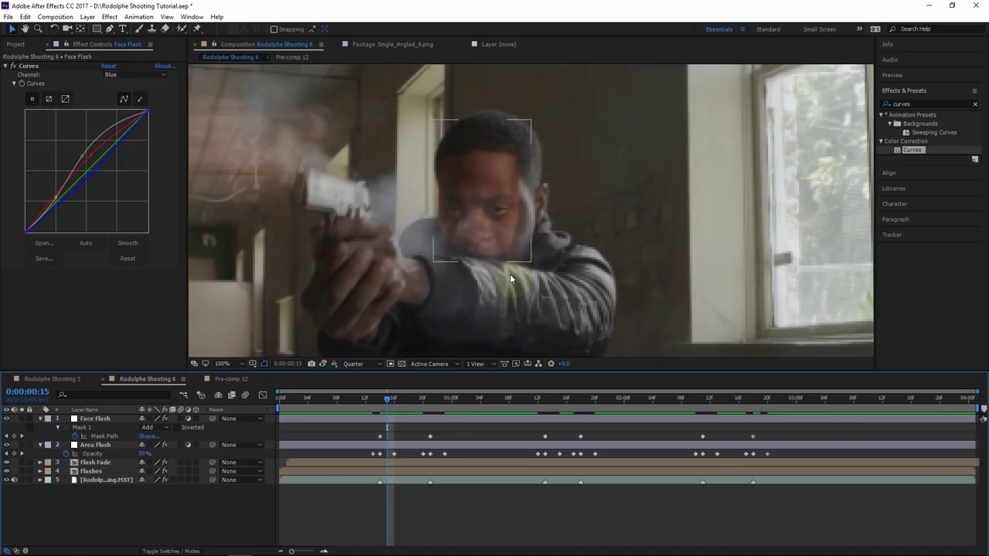
Feather the Face Flash face mask edge to 94 pixels at 0:14.
left_click_drag(387, 411, 380, 409)
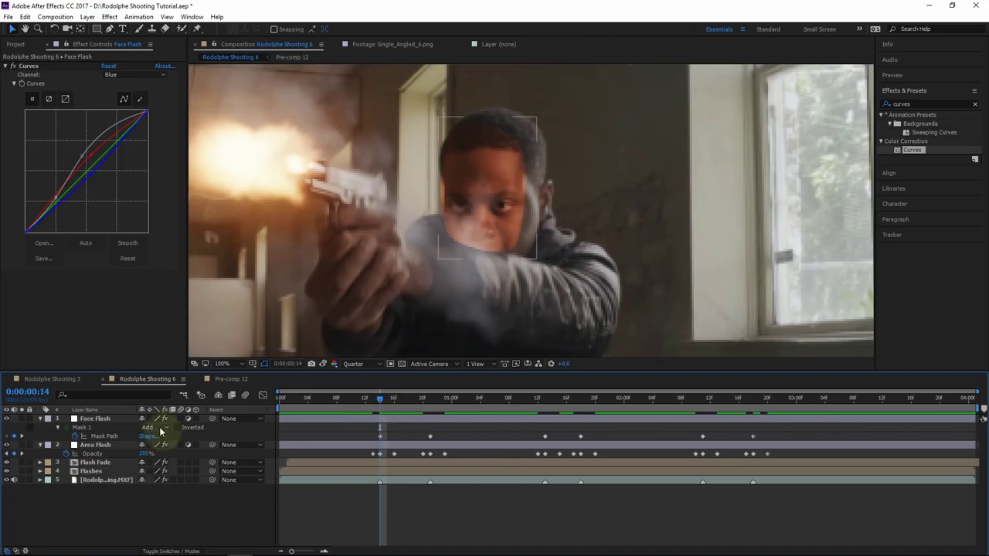
left_click(111, 427)
key("f")
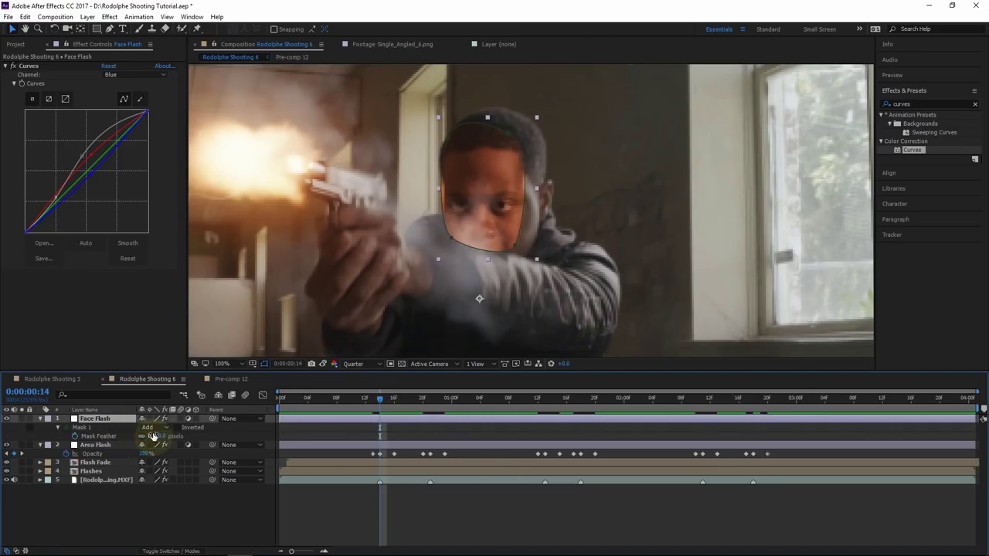
left_click_drag(153, 436, 200, 432)
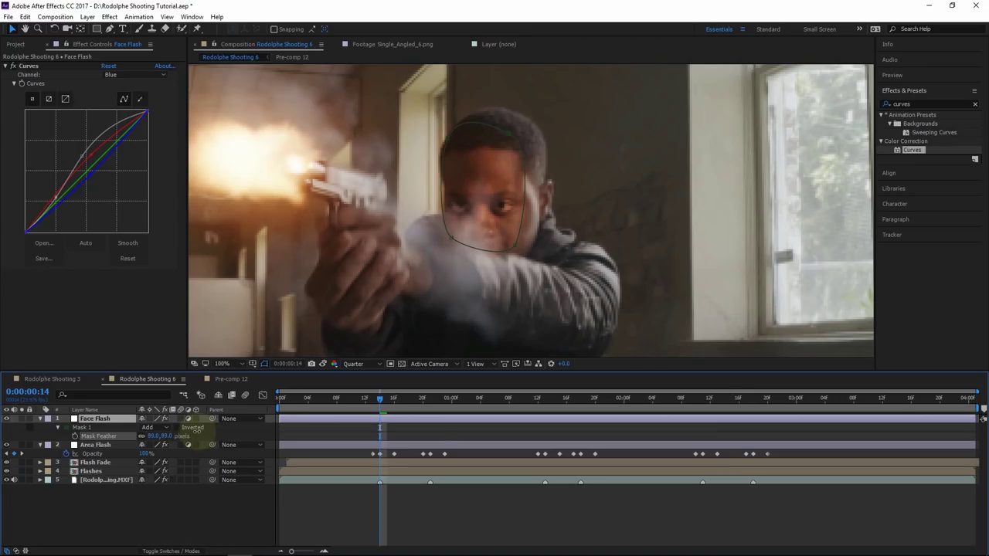
scroll(494, 208, "down", 2)
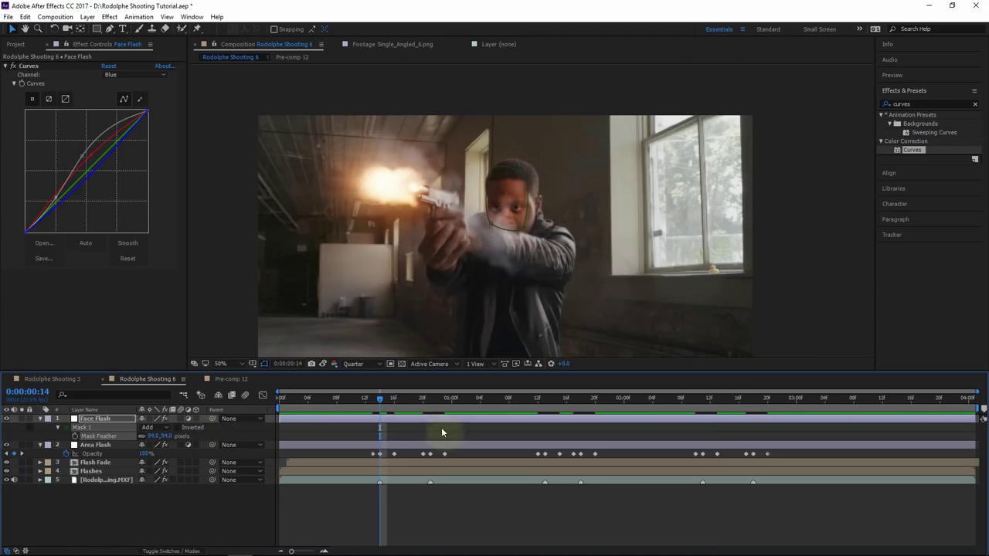
left_click(365, 419)
scroll(561, 195, "up", 2)
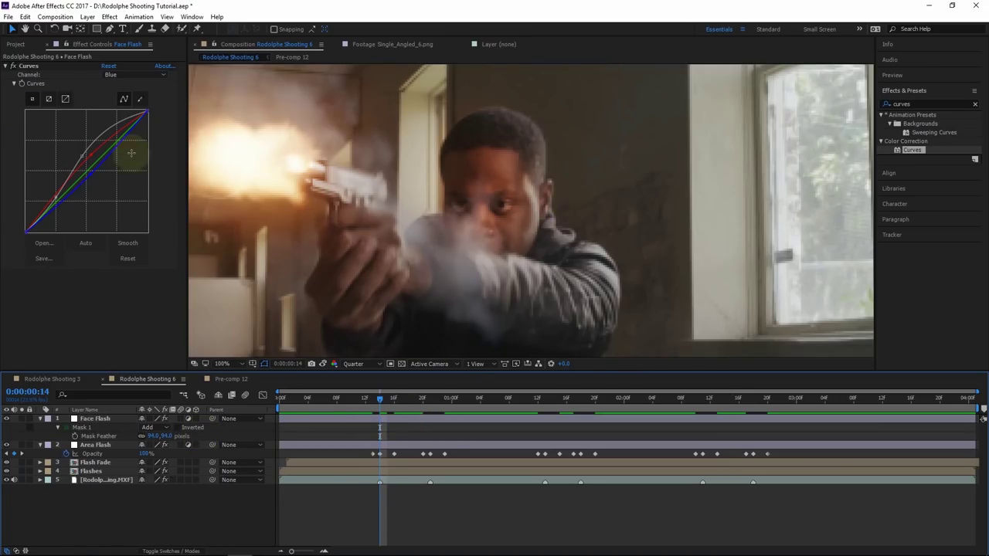
Switch Face Flash's Curves to the Red channel and raise the red curve to warm the face.
left_click(91, 155)
key("Up")
key("Up")
left_click_drag(89, 157, 91, 159)
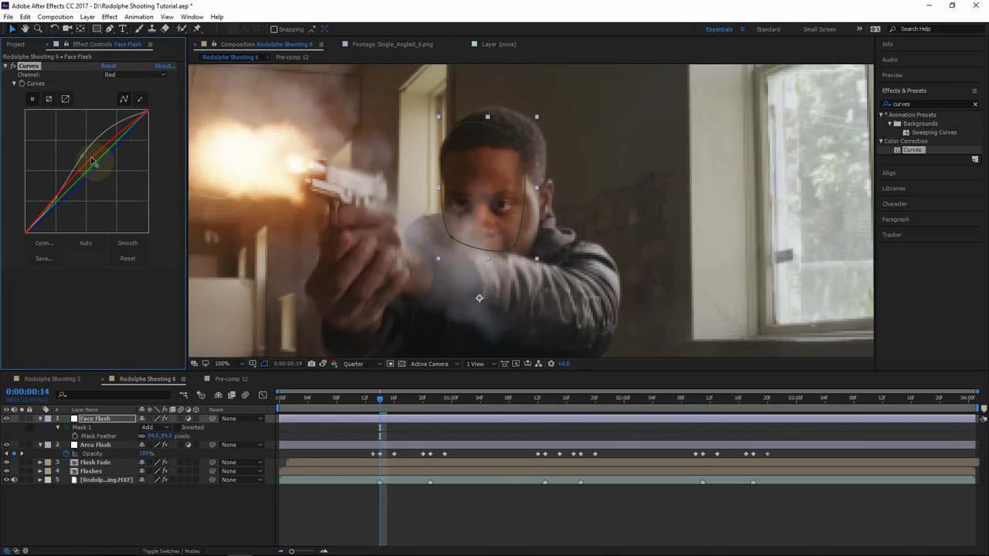
left_click_drag(381, 401, 380, 402)
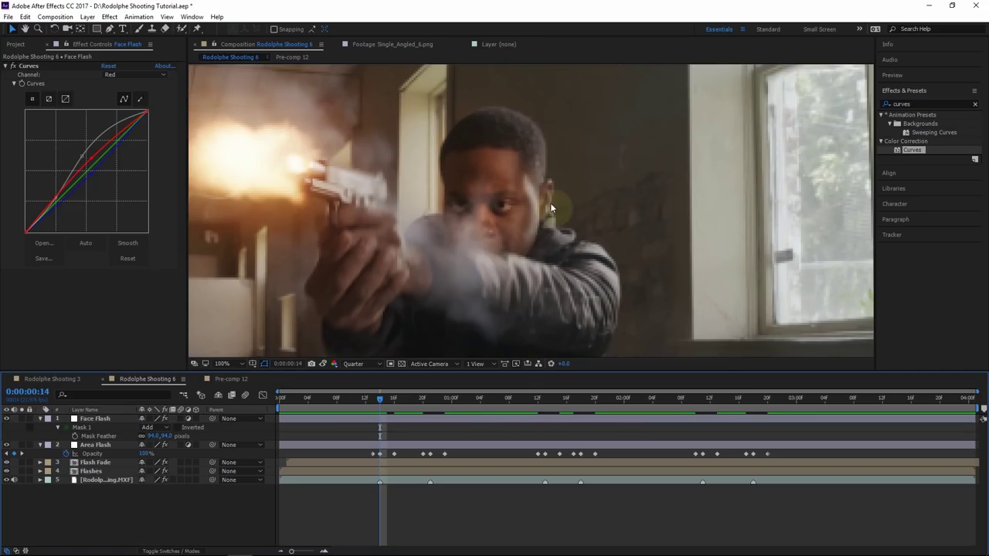
left_click_drag(747, 405, 755, 408)
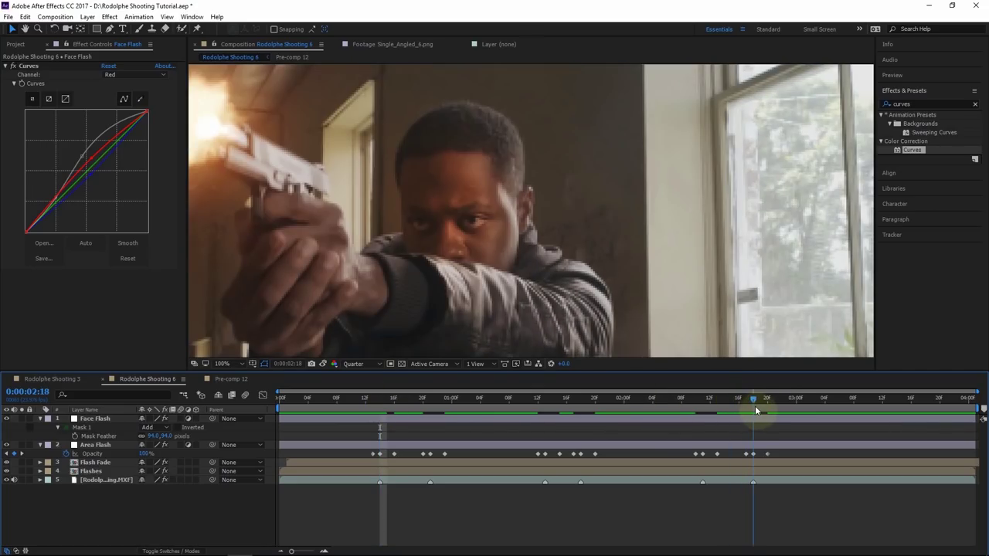
left_click(96, 419)
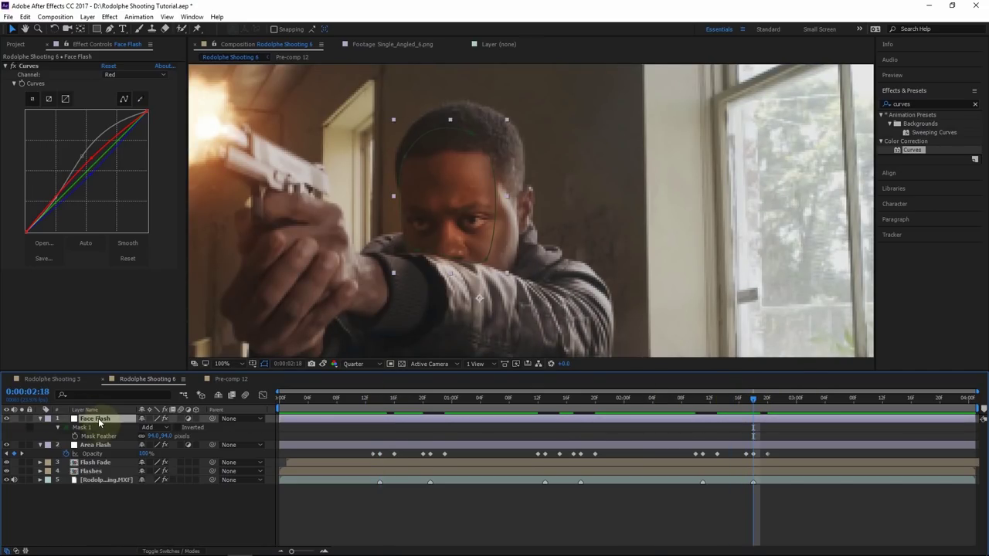
Paste Area Flash's opacity keyframes onto Face Flash and halve them with the expression transform.opacity/2.
key("ctrl+v")
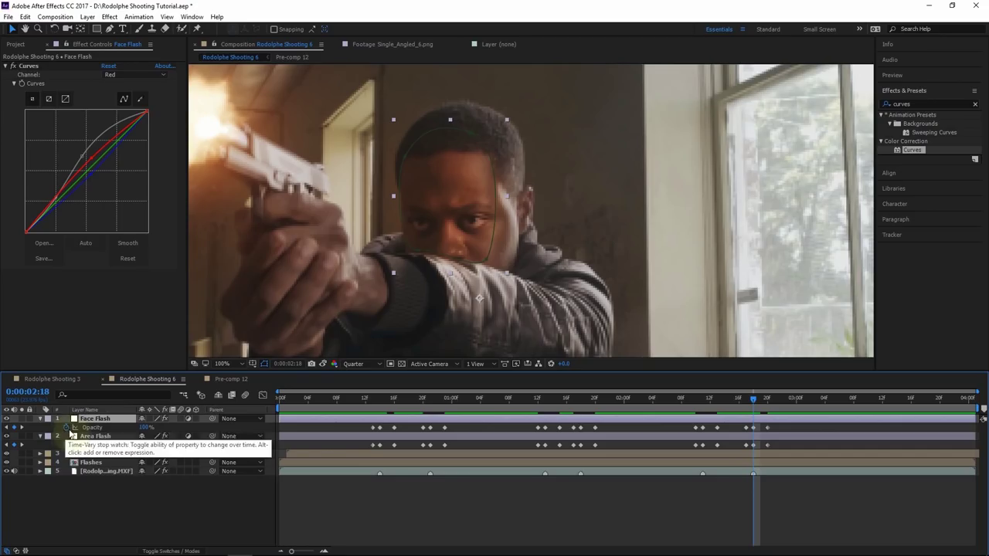
left_click(66, 429, "alt")
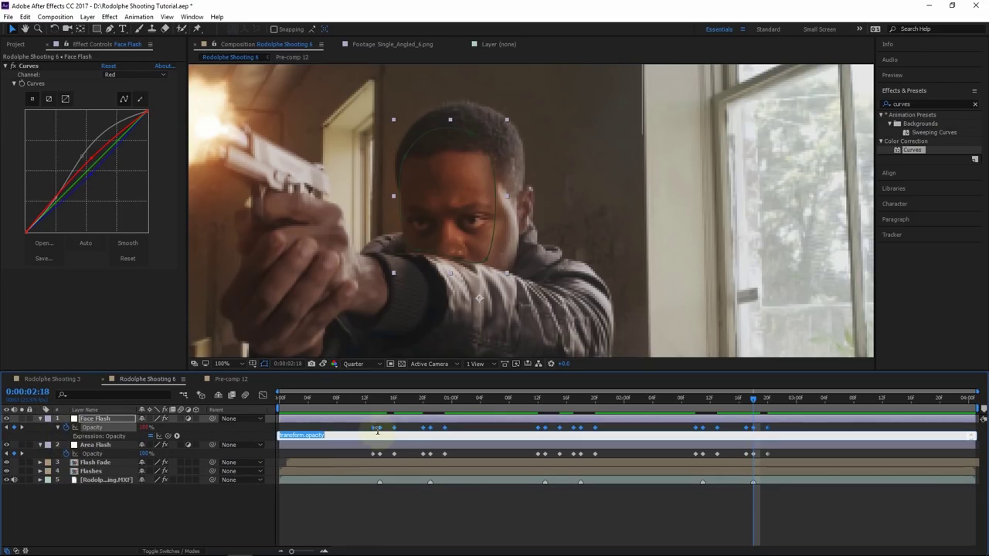
type("/2")
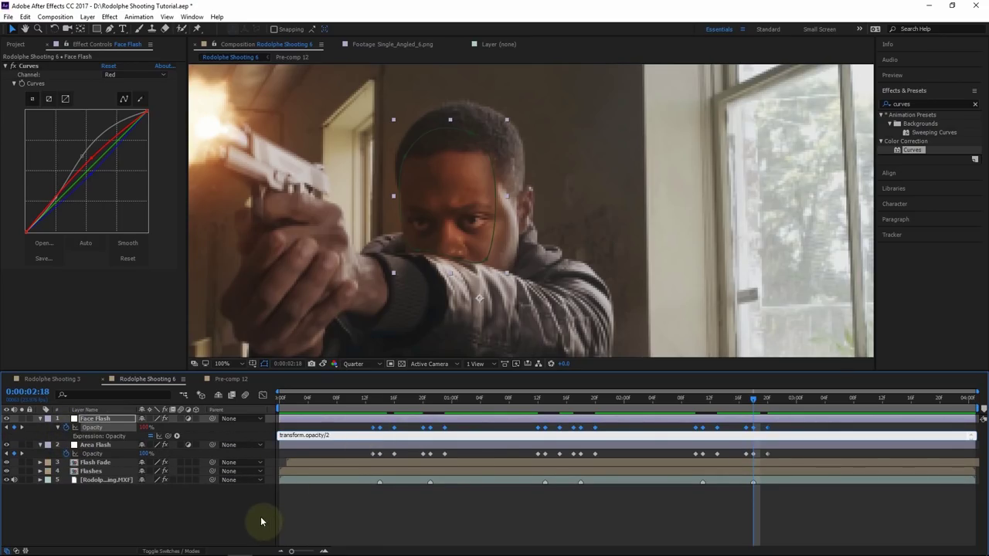
left_click(332, 503)
left_click_drag(389, 398, 379, 398)
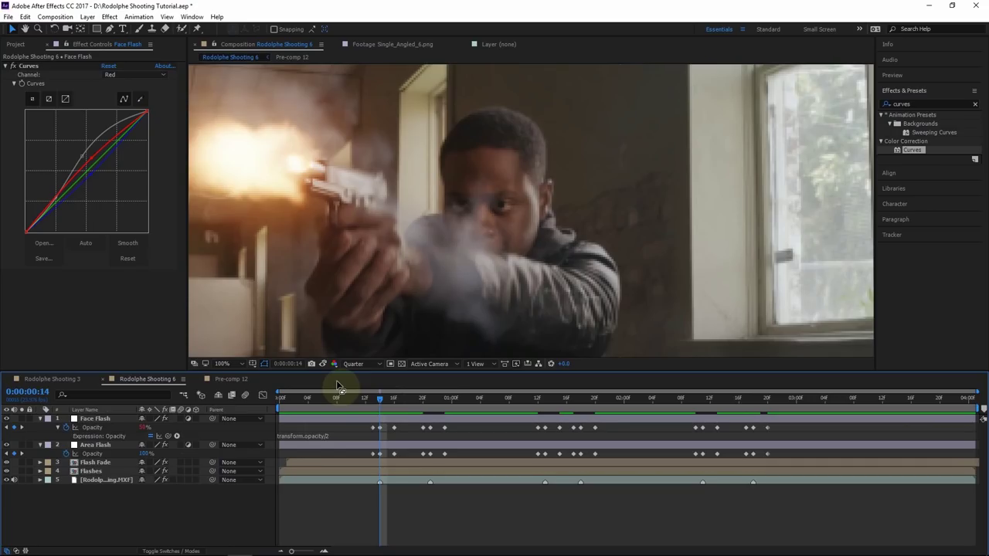
key("comma")
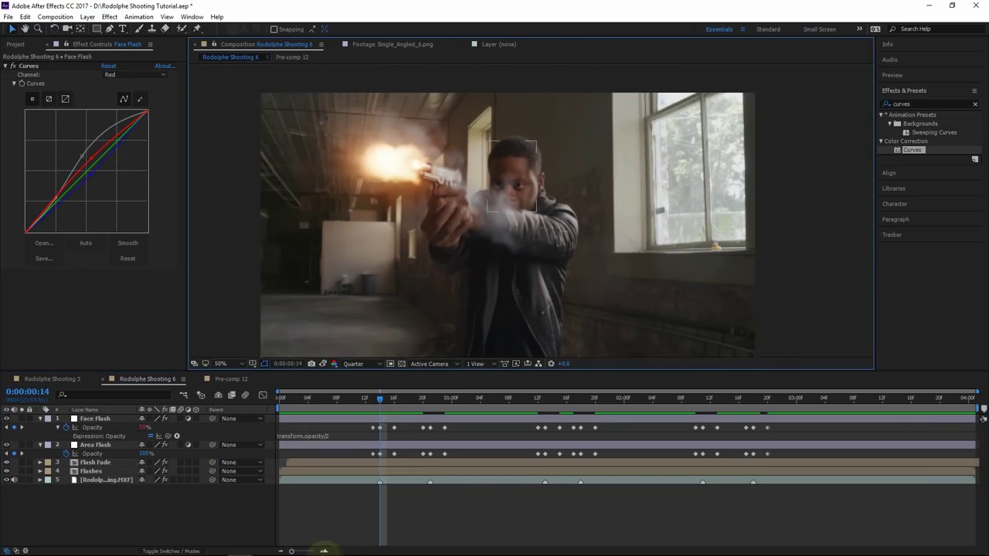
Play back the clip and check the flash lighting at each gunshot, including 0:00:02:10.
key("space")
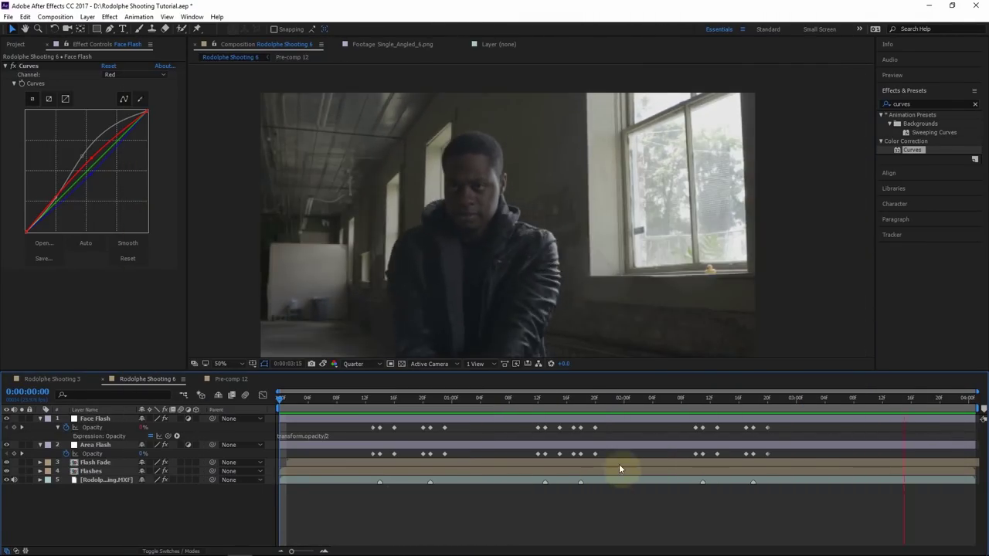
left_click(583, 402)
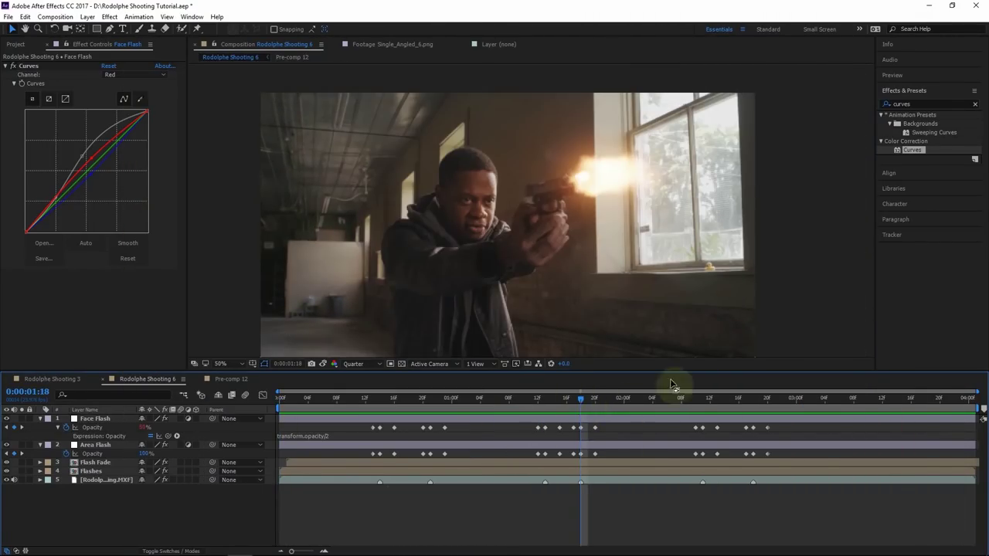
left_click(699, 403)
left_click(703, 402)
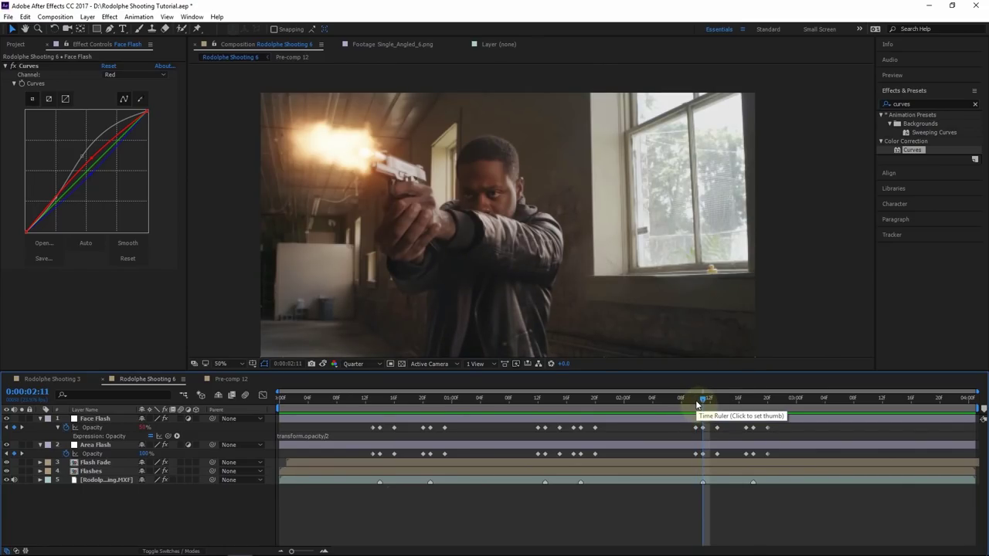
key("space")
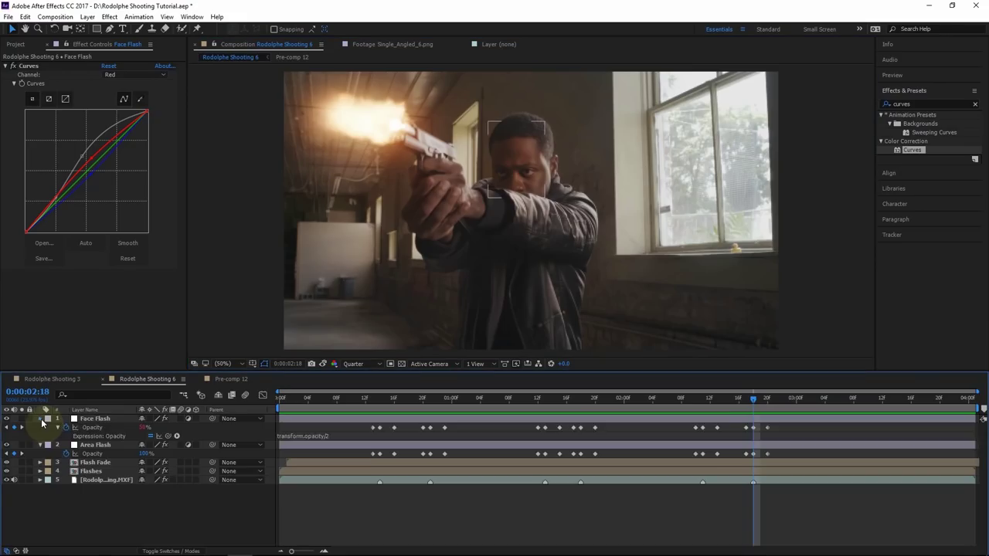
Collapse the Face Flash and Area Flash layers, recentre the view, and show the Project footage list.
left_click(41, 419)
left_click(41, 427)
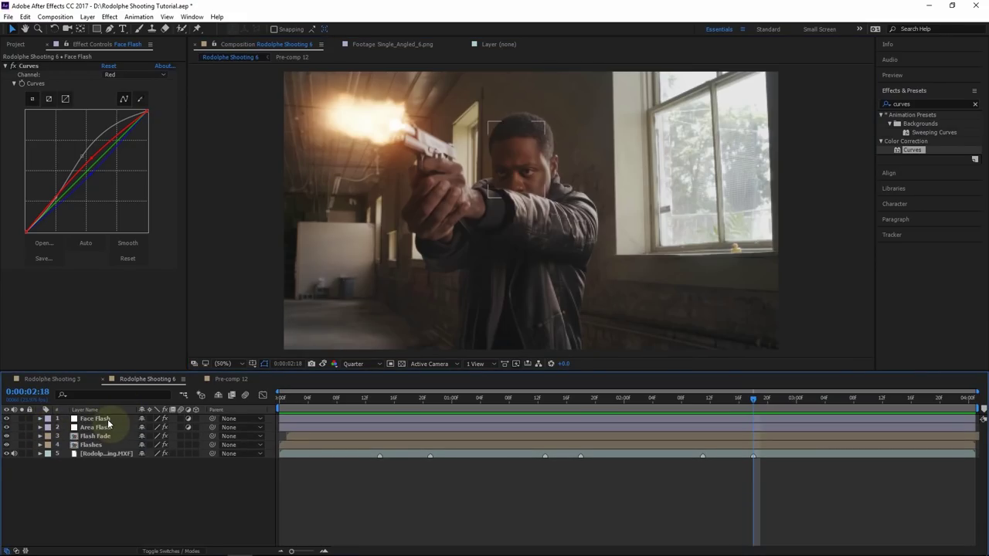
left_click_drag(387, 170, 417, 215)
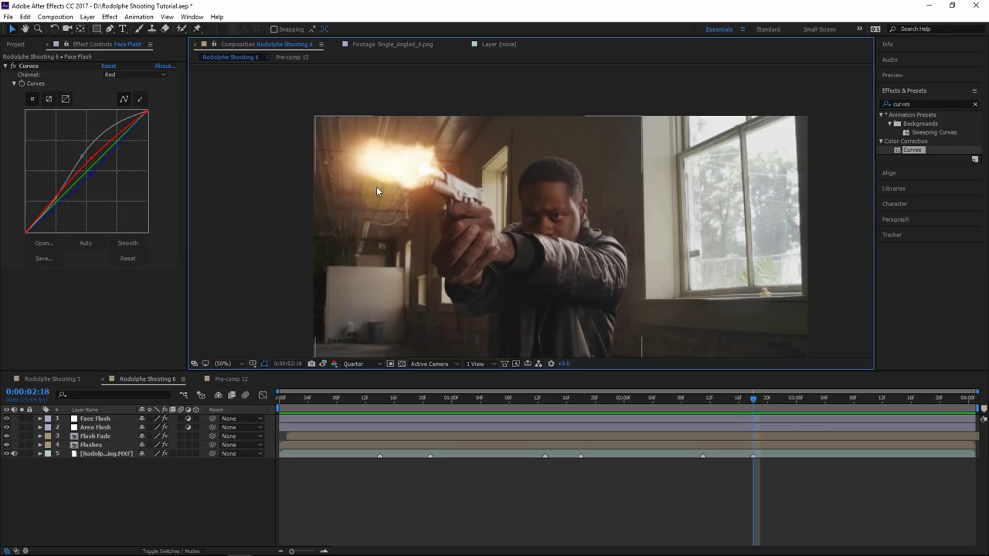
left_click(284, 119)
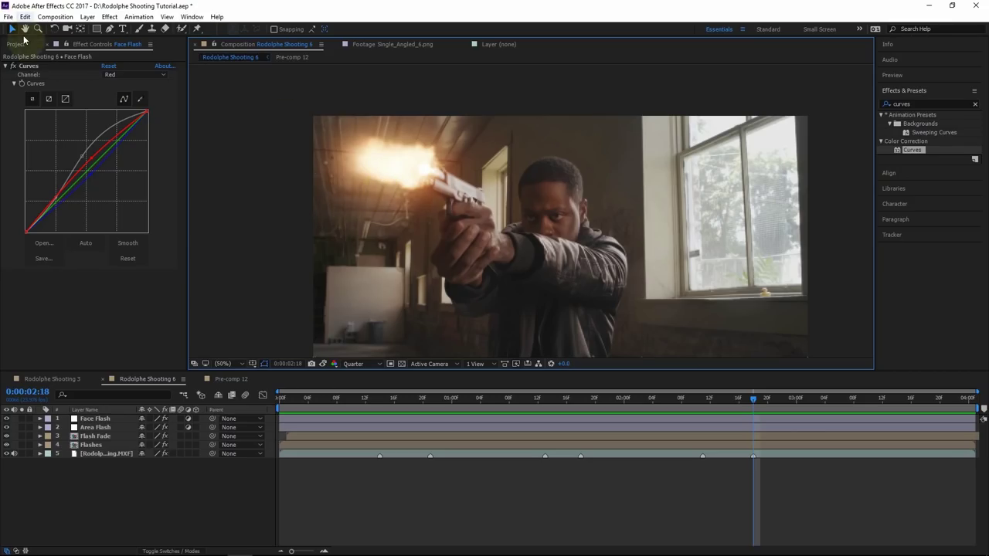
left_click(19, 44)
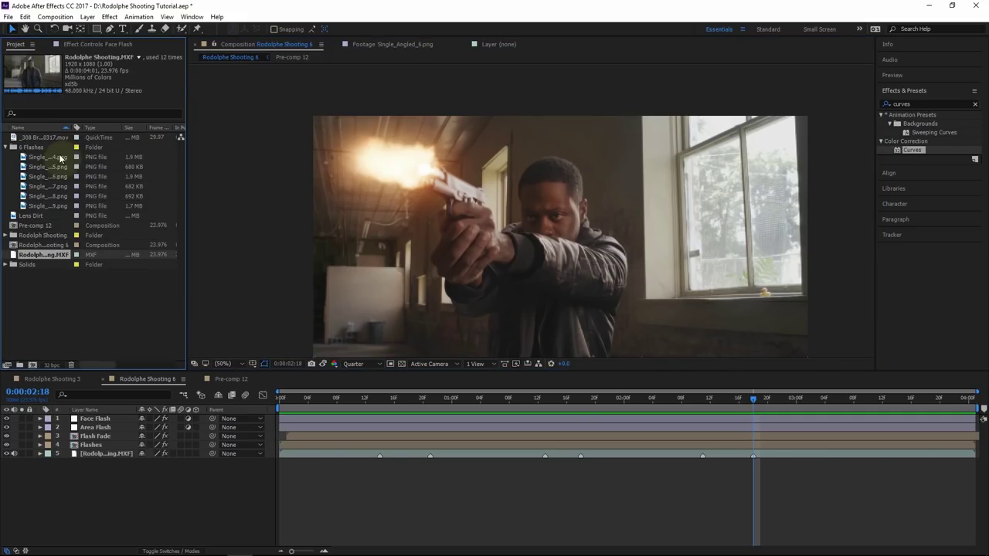
Add the Lens Dirt image to the composition, scale it to 53%, and hide it.
left_click(34, 217)
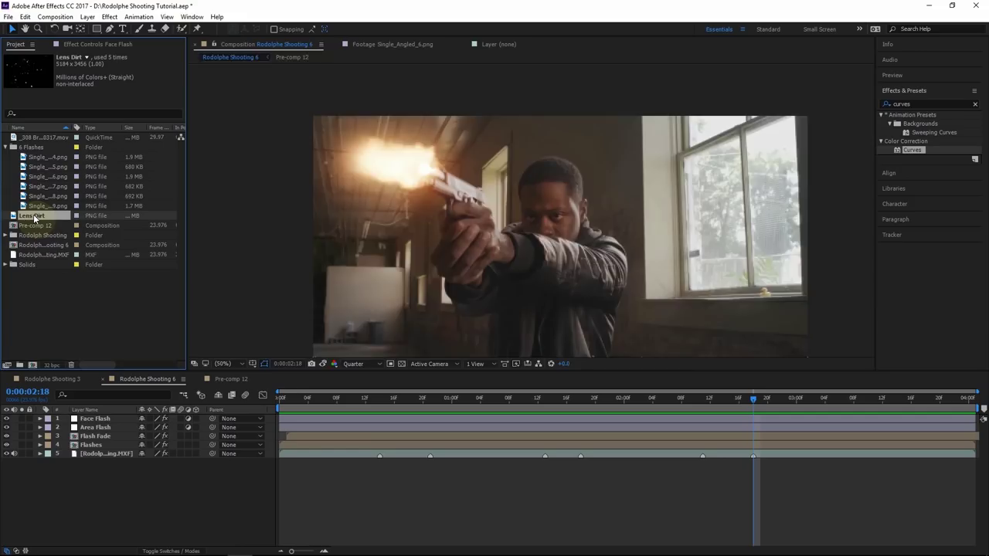
double_click(34, 216)
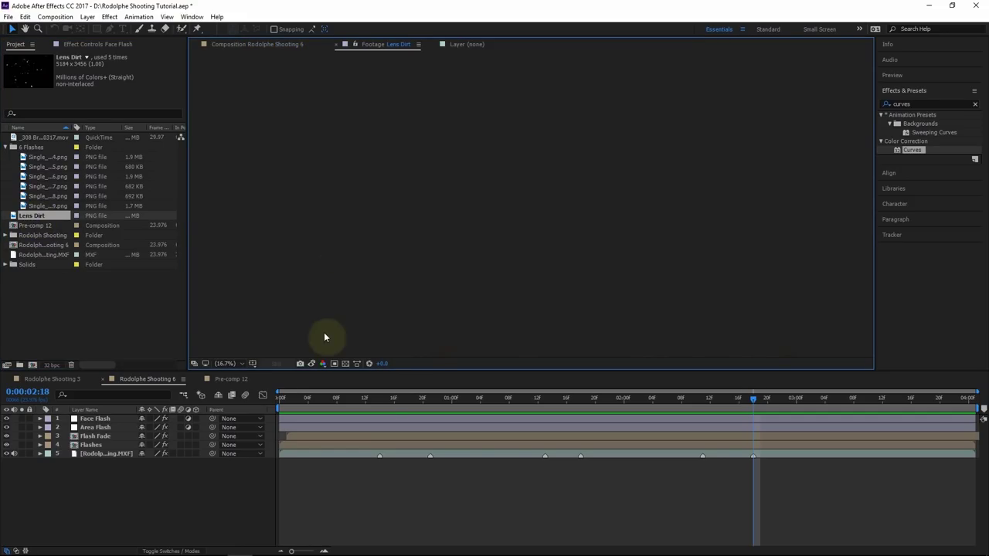
left_click_drag(34, 216, 104, 414)
scroll(512, 242, "down", 1)
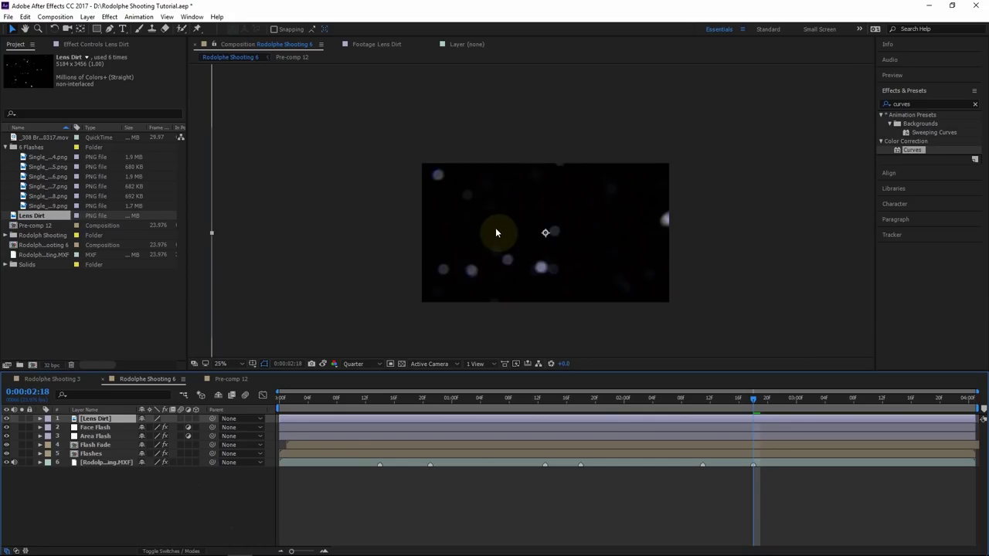
key("s")
left_click_drag(158, 427, 143, 427)
left_click(239, 305)
scroll(239, 304, "up", 1)
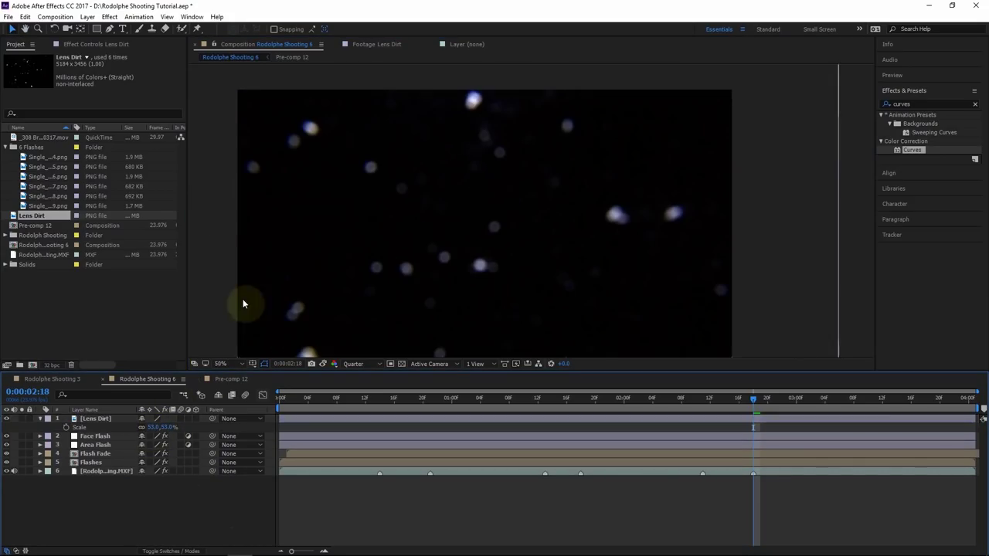
left_click(6, 419)
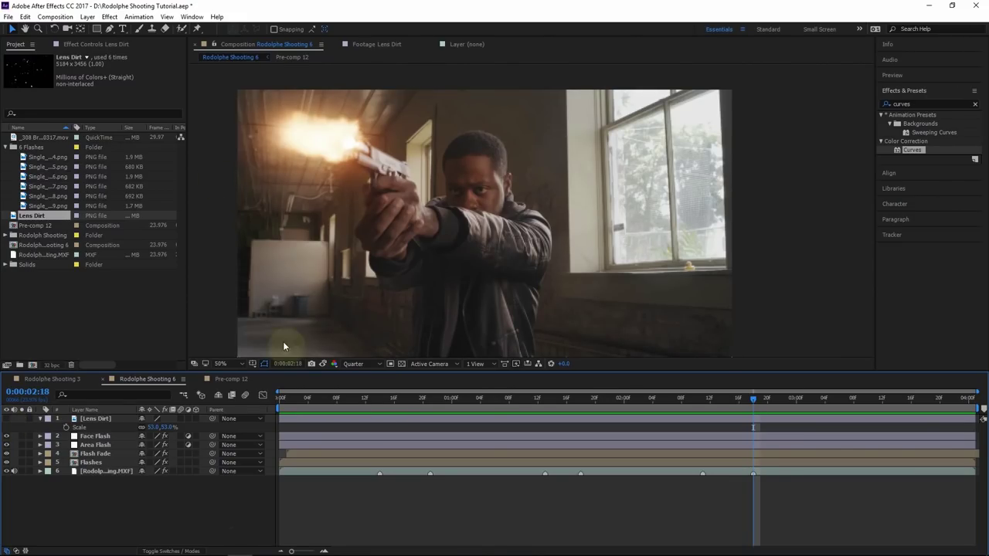
Show the Modes columns and duplicate the Flashes layer as Flashes 2 at the top of the stack.
left_click(179, 551)
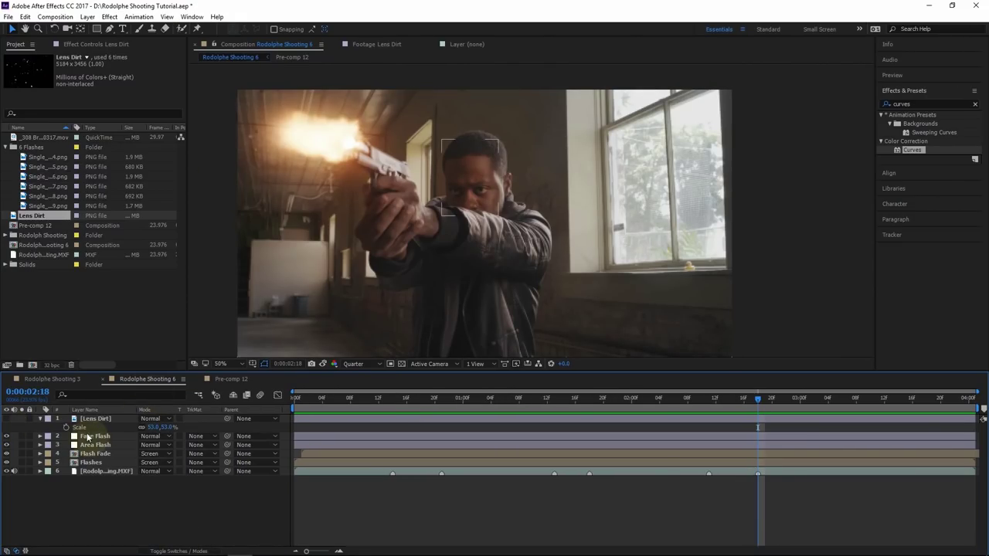
left_click(97, 463)
key("ctrl+d")
left_click_drag(97, 462, 108, 418)
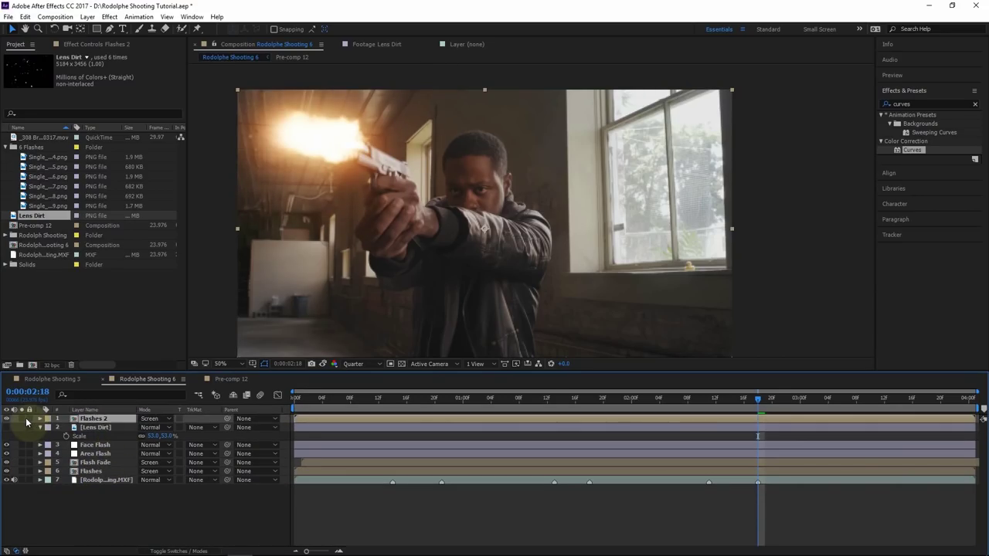
Solo Flashes 2 and remove both its Glow effects.
key("F2")
left_click(21, 419)
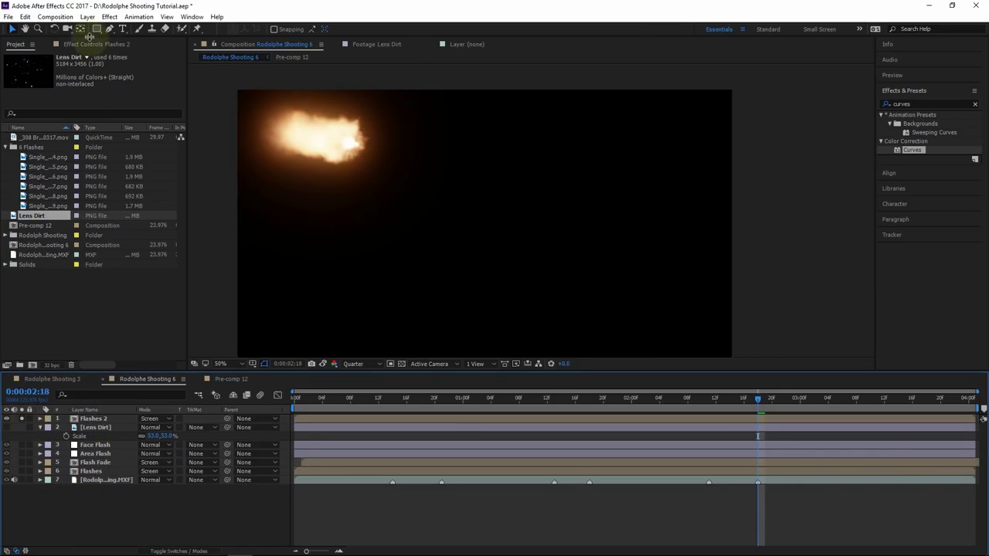
left_click(80, 49)
left_click(39, 65)
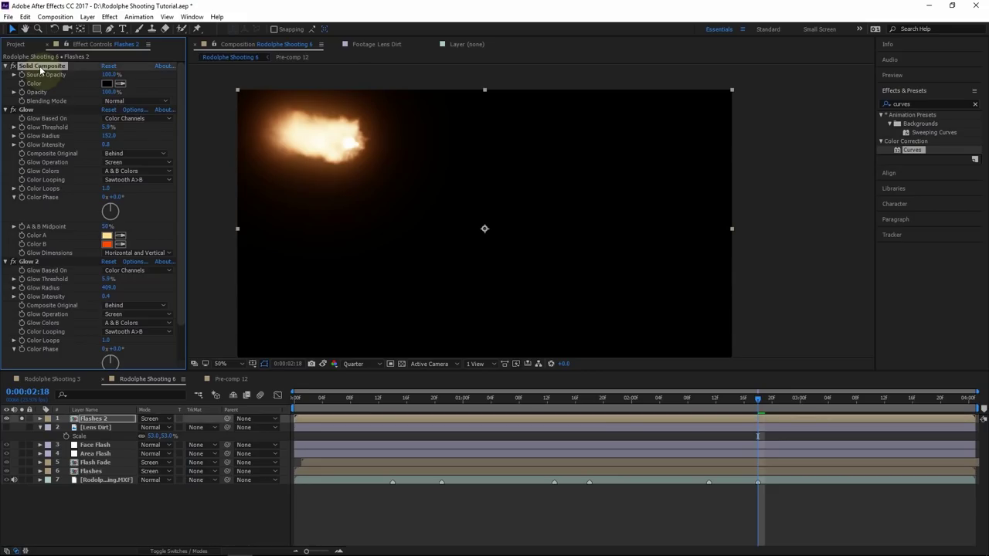
key("ctrl+shift+e")
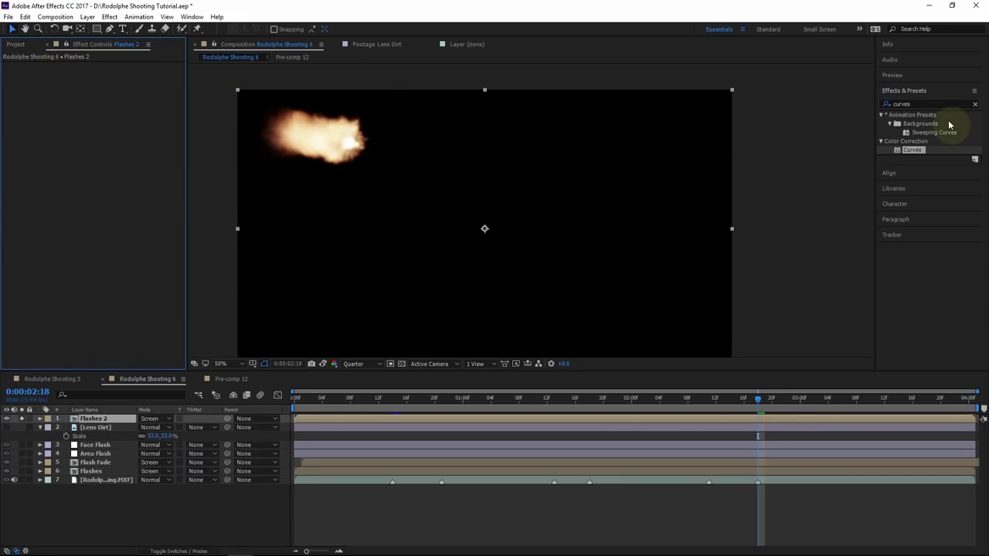
Apply Fast Blur to Flashes 2 and set its Blurriness to 648.
left_click(931, 103)
type("fast")
left_click_drag(915, 203, 128, 107)
left_click_drag(105, 75, 453, 88)
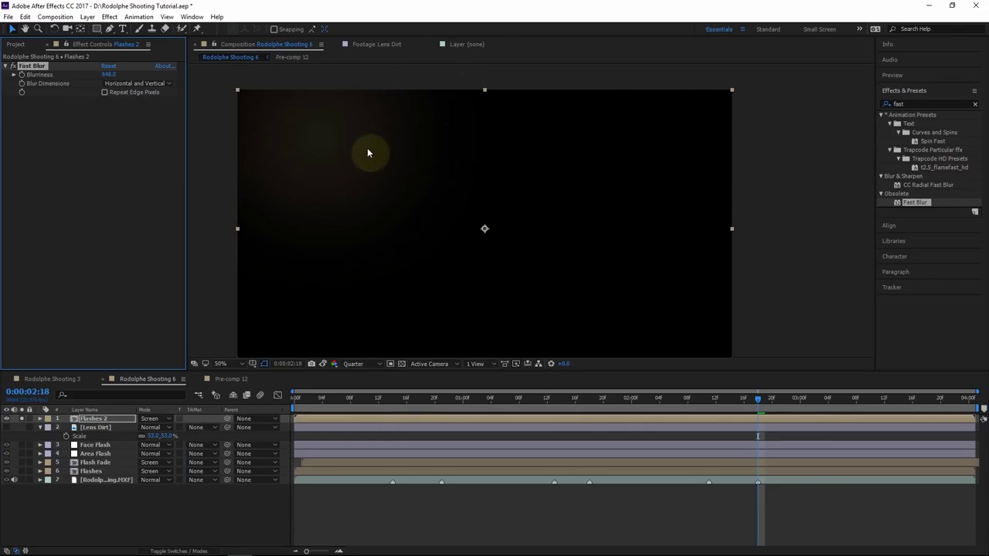
key("ctrl+5")
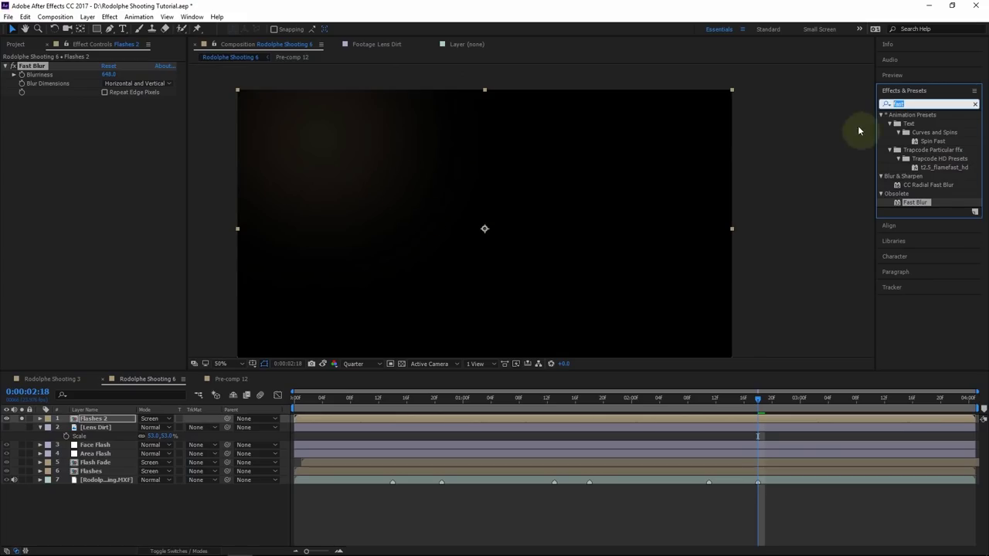
Add Curves to Flashes 2 set to the Alpha channel and raise the alpha curve.
type("curves")
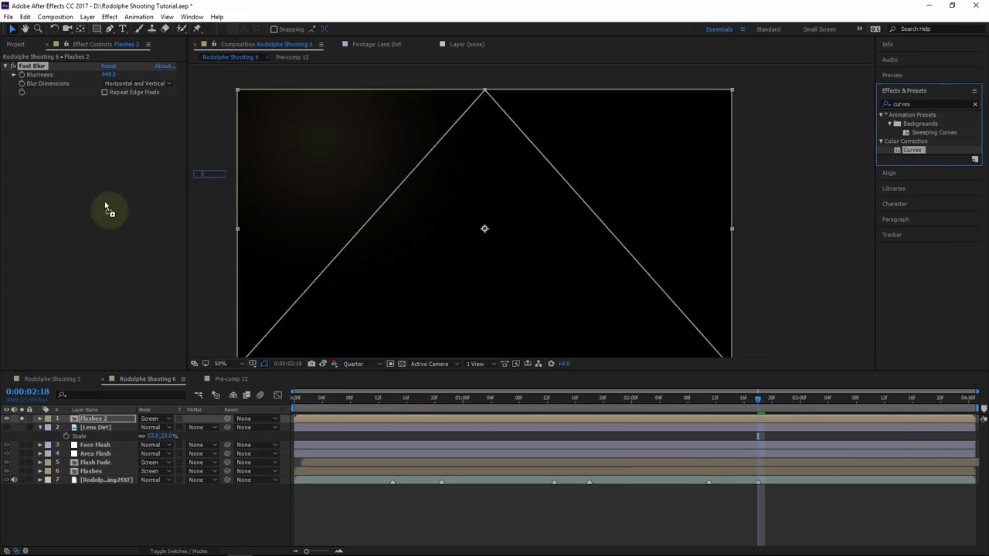
left_click(136, 109)
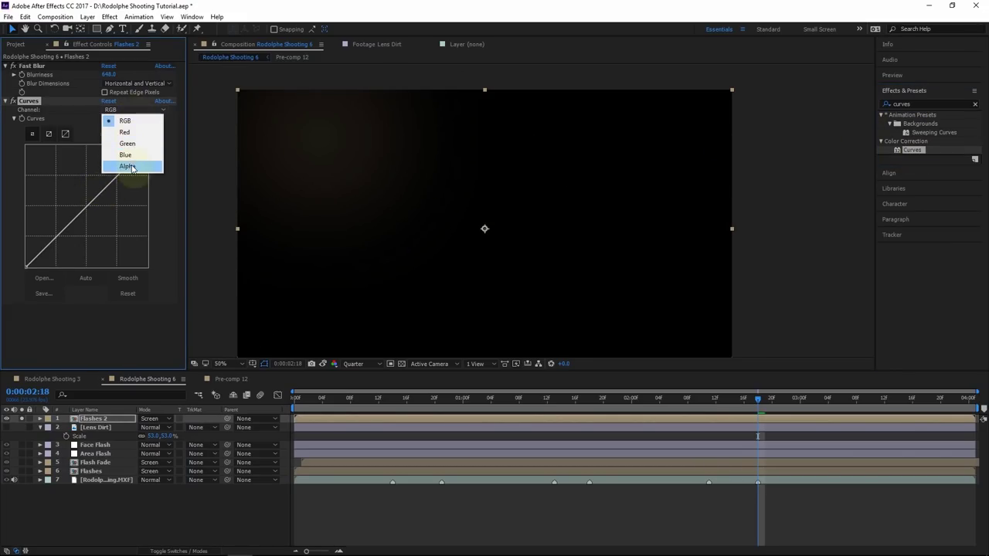
left_click(132, 165)
left_click_drag(77, 208, 64, 188)
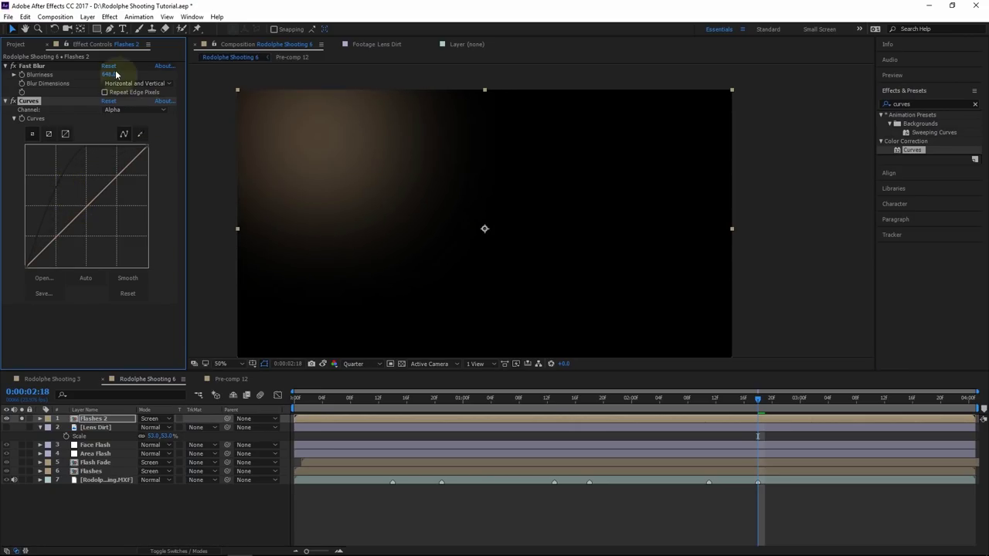
Increase Flashes 2's Blurriness to 682 and unsolo it to reveal the other layers.
left_click_drag(110, 77, 126, 74)
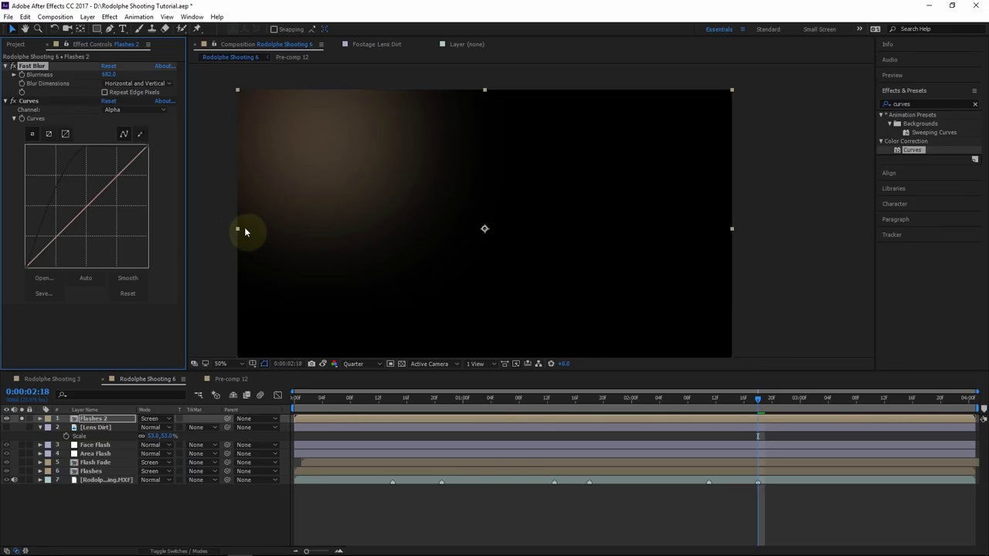
left_click(555, 411)
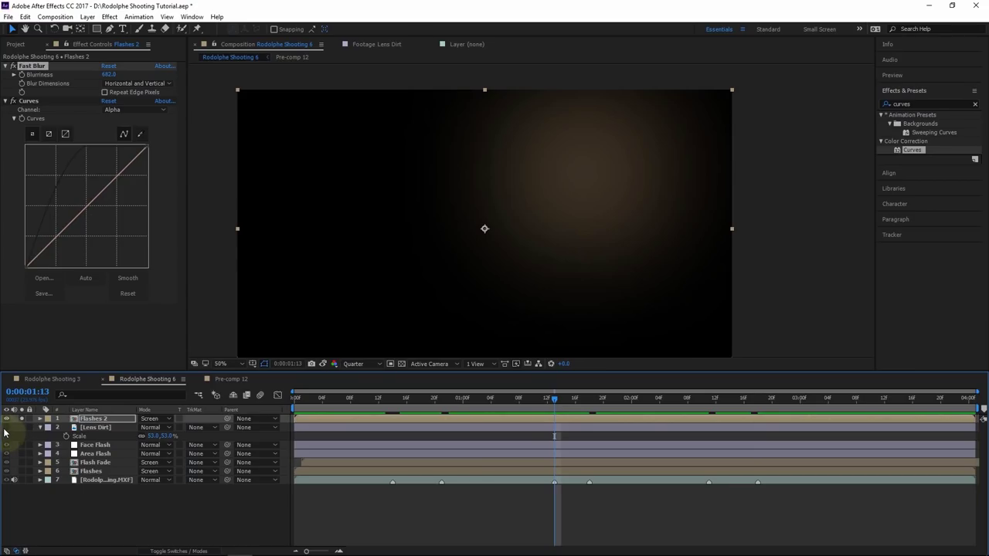
left_click(95, 420)
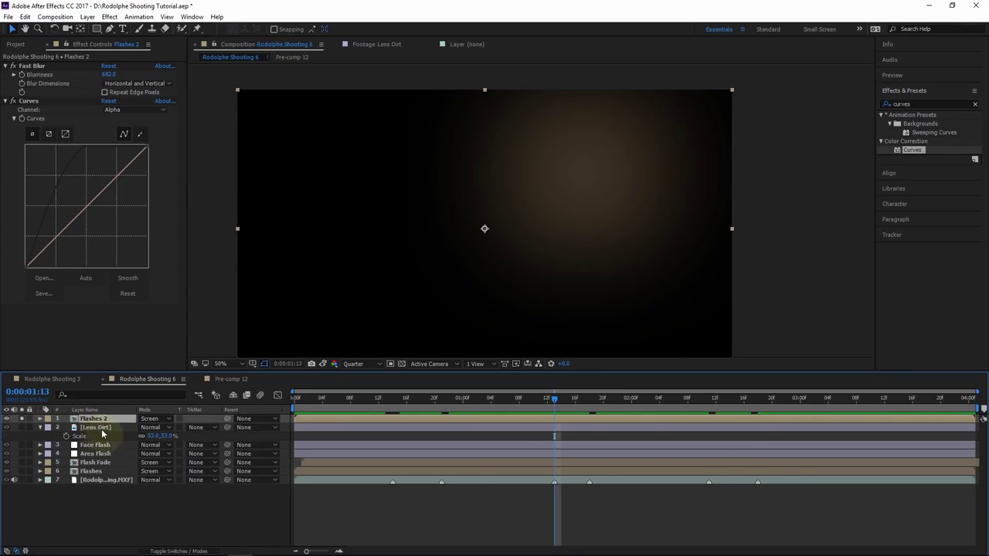
left_click(22, 418)
left_click(91, 429)
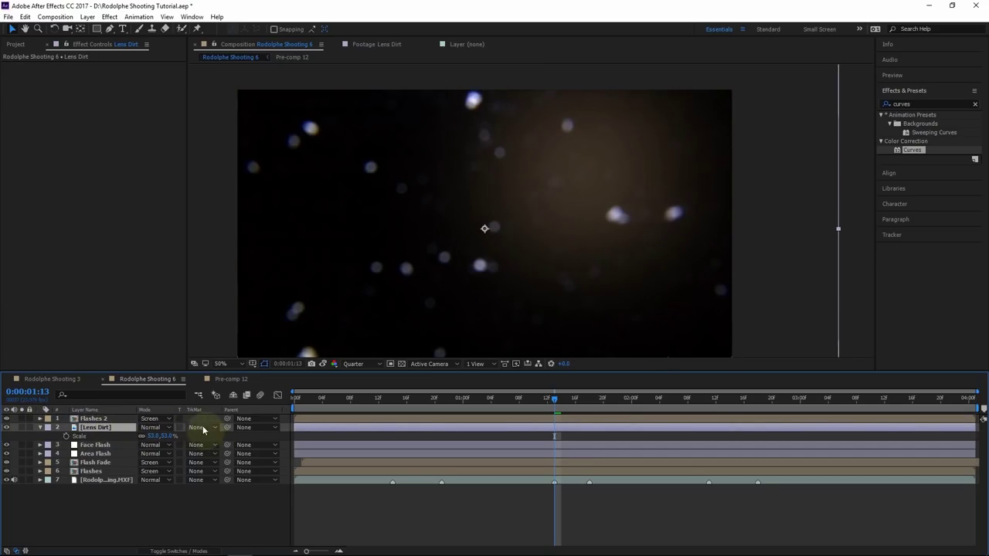
Set Lens Dirt's track matte to Alpha Matte 'Flashes 2' and its blend mode to Screen.
left_click(185, 537)
left_click(176, 551)
left_click(176, 551)
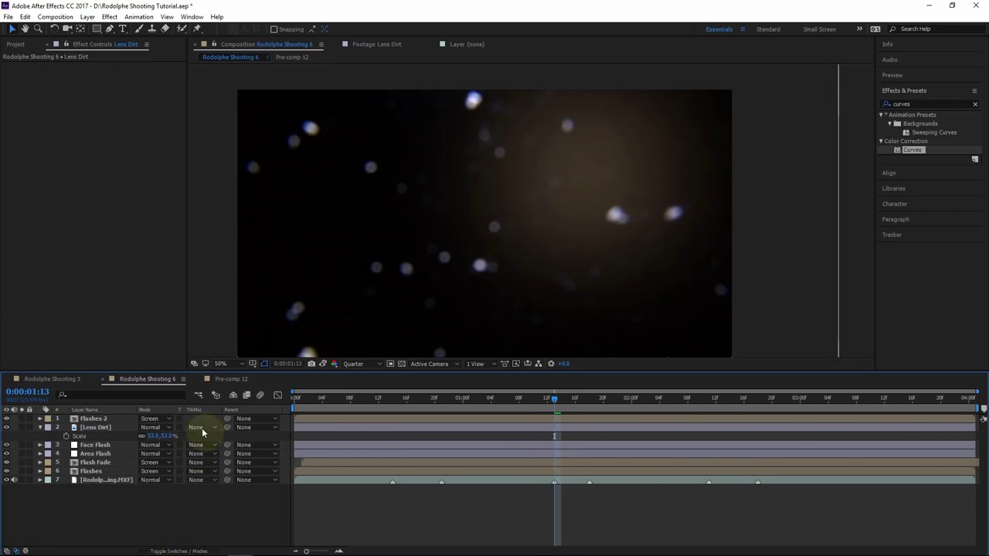
left_click(198, 427)
left_click(222, 452)
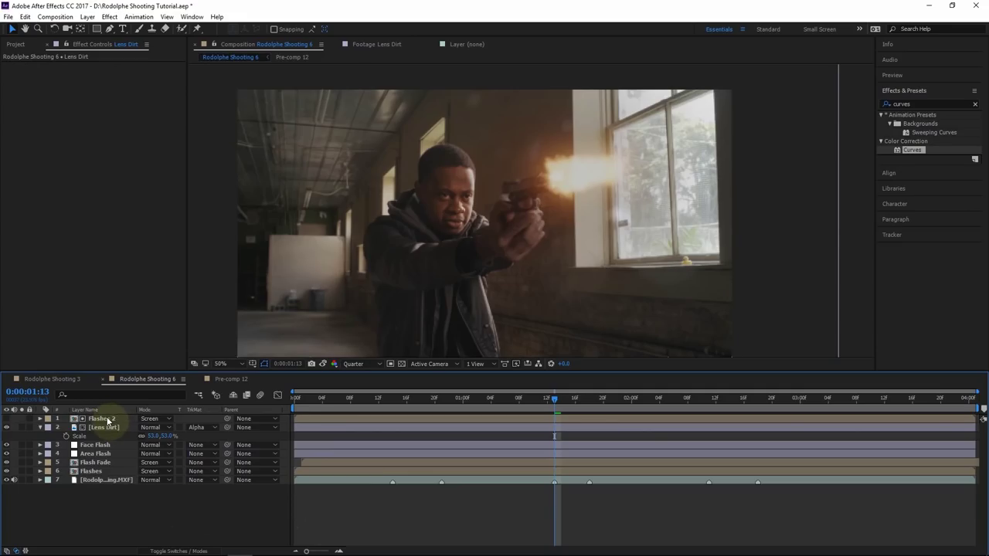
left_click(109, 419)
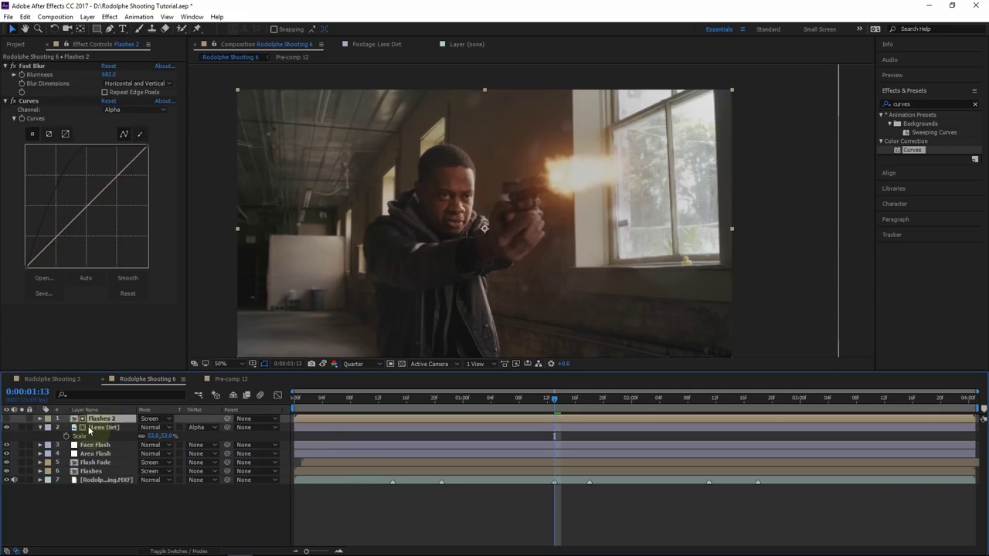
left_click(22, 418)
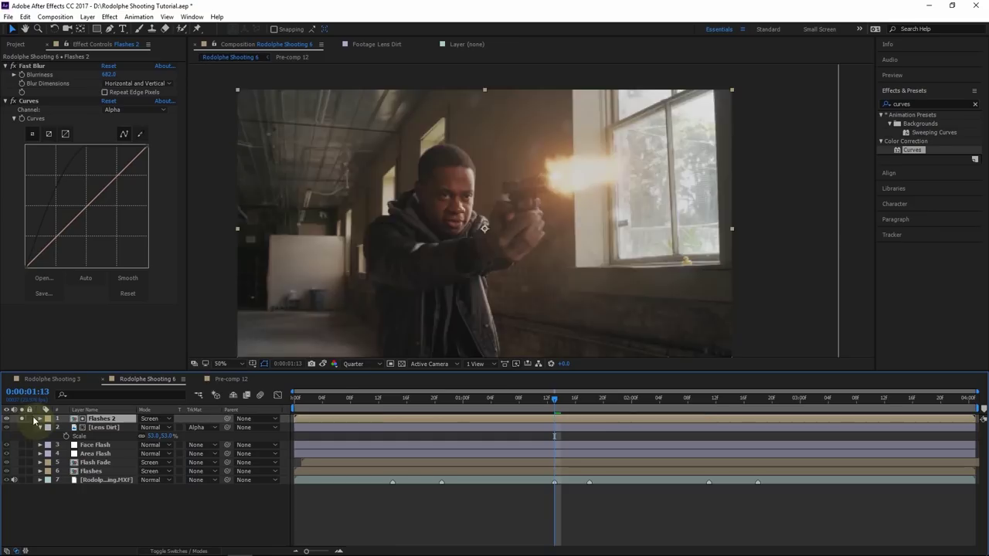
left_click(77, 429)
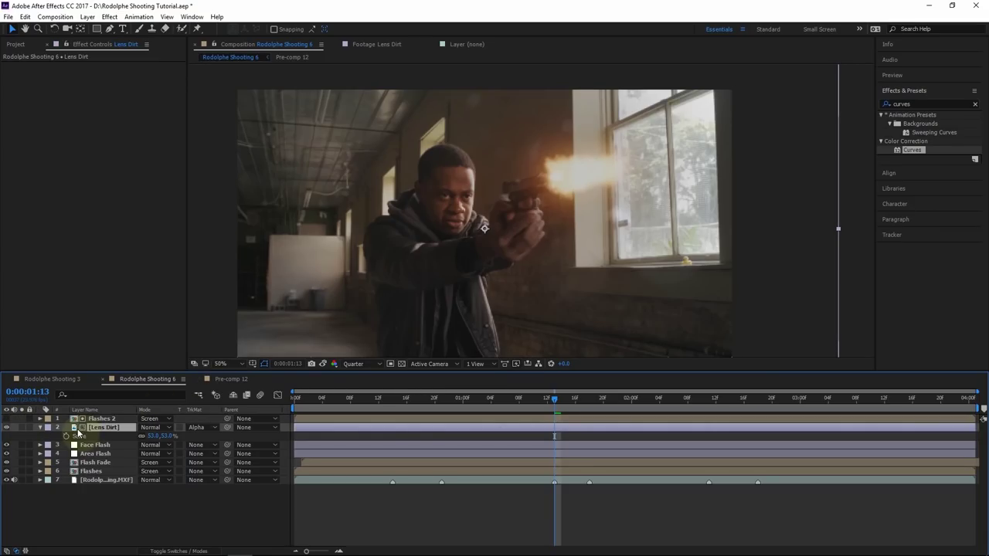
left_click(151, 428)
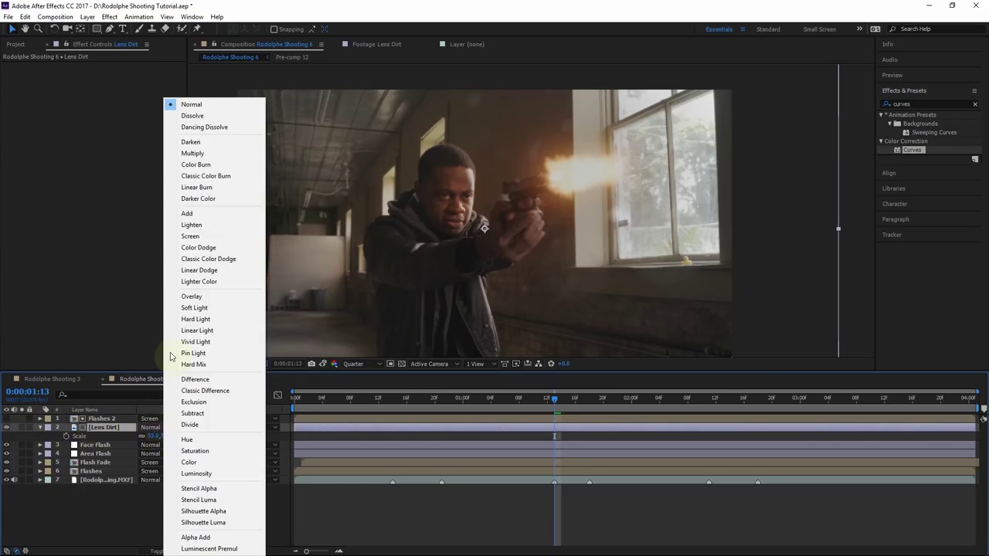
left_click(191, 236)
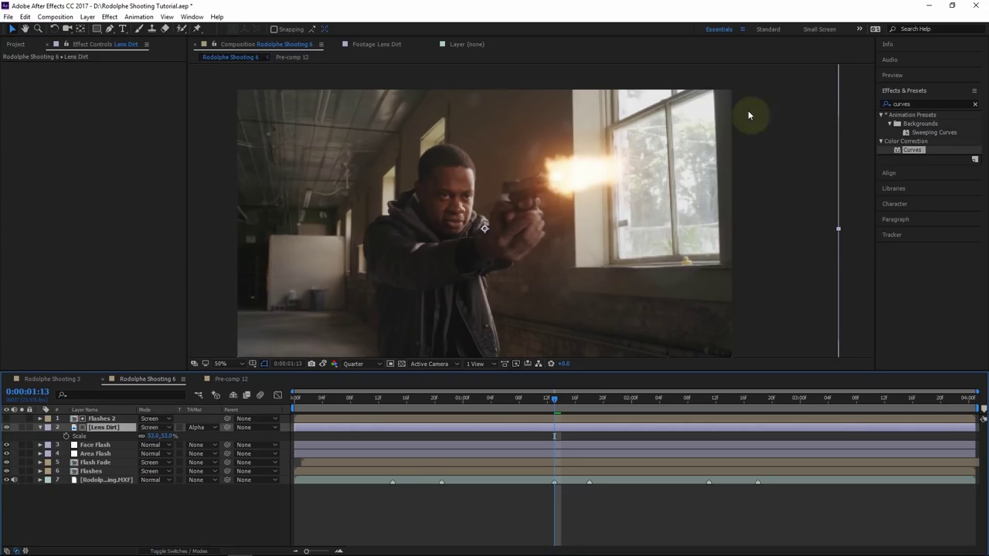
Apply Tint to Lens Dirt with Map White To set to orange FFB574.
left_click(924, 104)
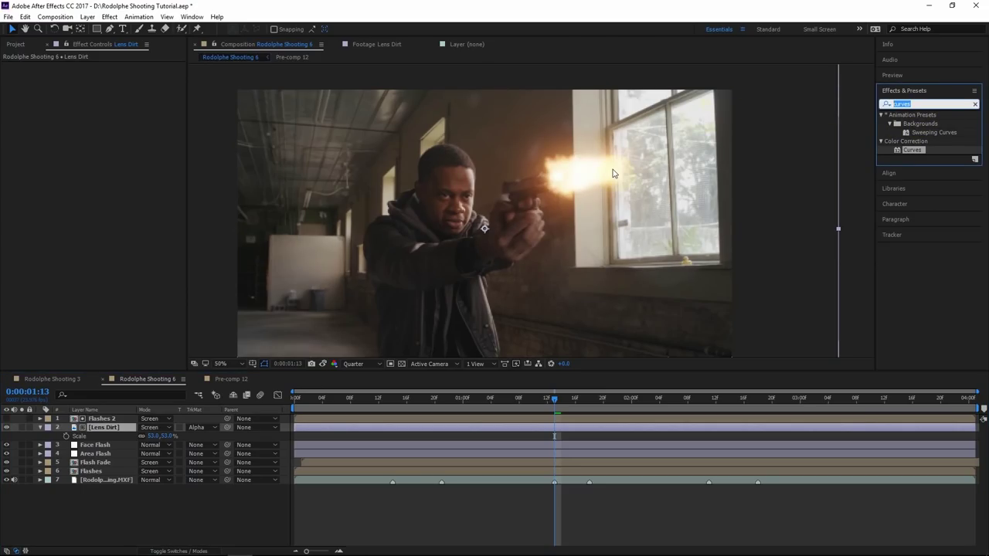
type("tint")
left_click_drag(919, 150, 124, 442)
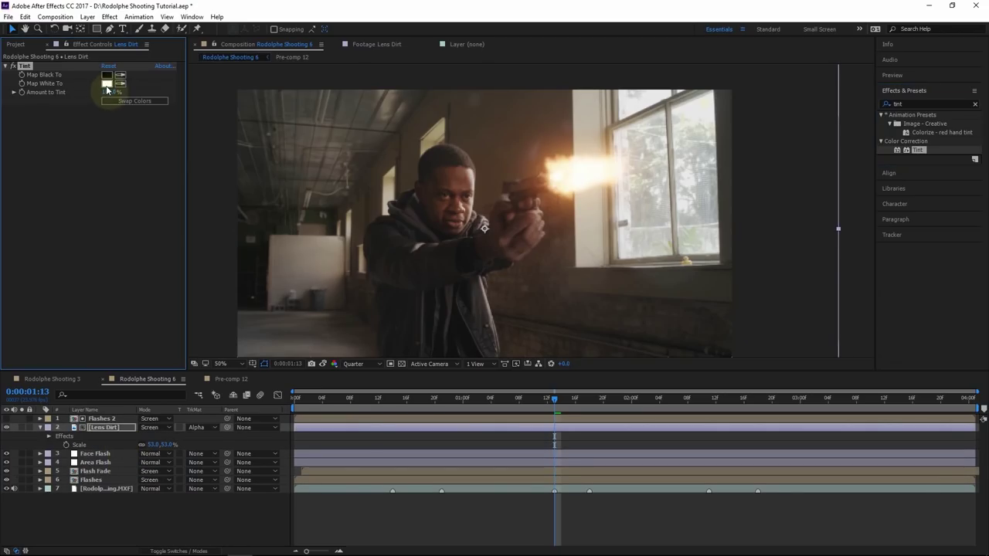
left_click(107, 82)
left_click_drag(15, 23, 85, 18)
left_click_drag(160, 156, 160, 151)
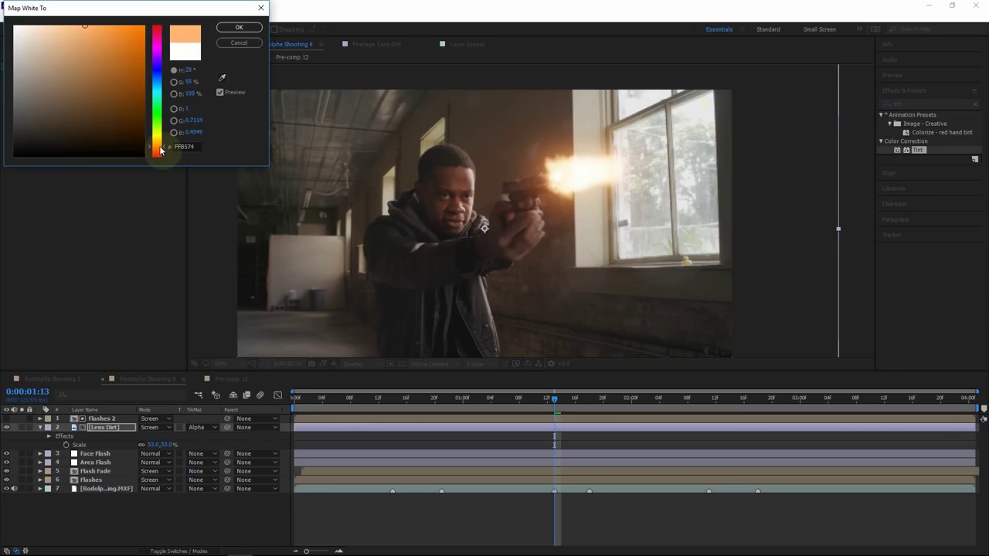
left_click(238, 27)
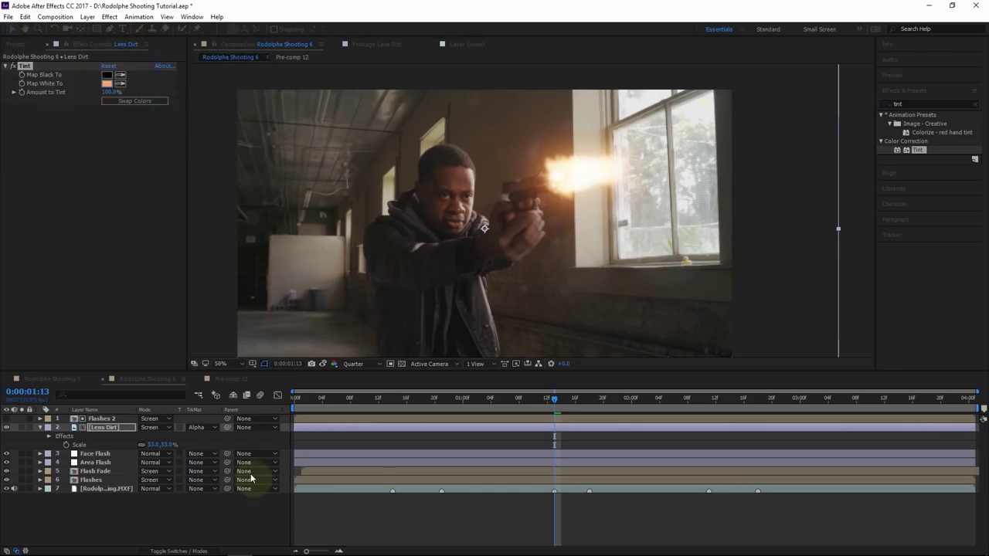
left_click(386, 418)
left_click_drag(402, 403, 393, 400)
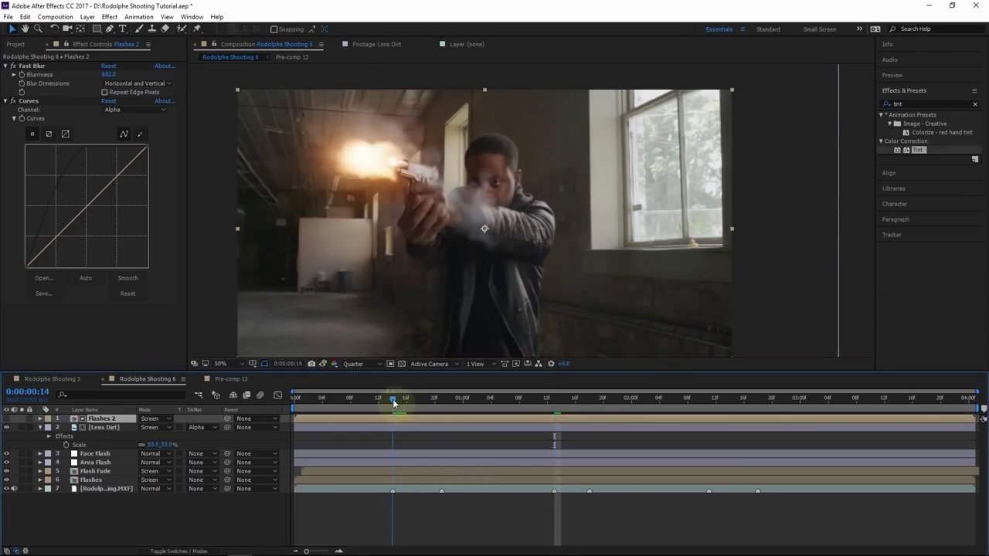
Raise Flashes 2's Fast Blur to 956, preview at Half resolution, then switch to Rodolphe Shooting 3.
left_click(49, 178)
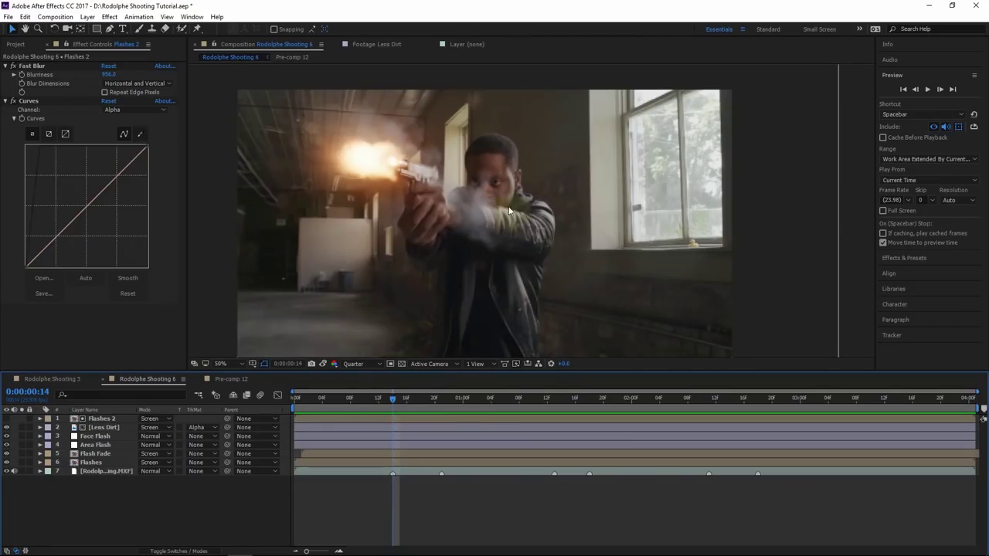
scroll(521, 164, "up", 2)
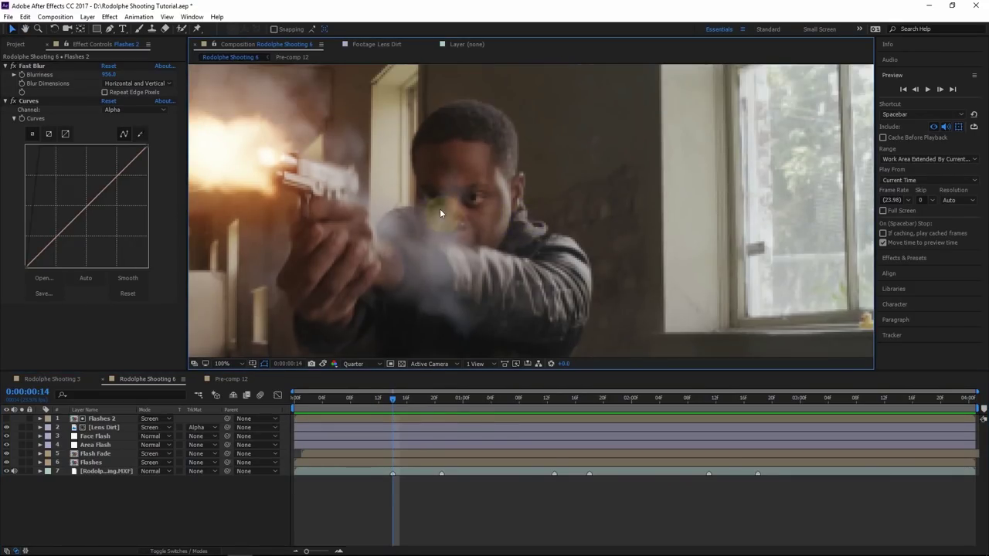
scroll(439, 209, "up", 2)
left_click_drag(600, 223, 589, 191)
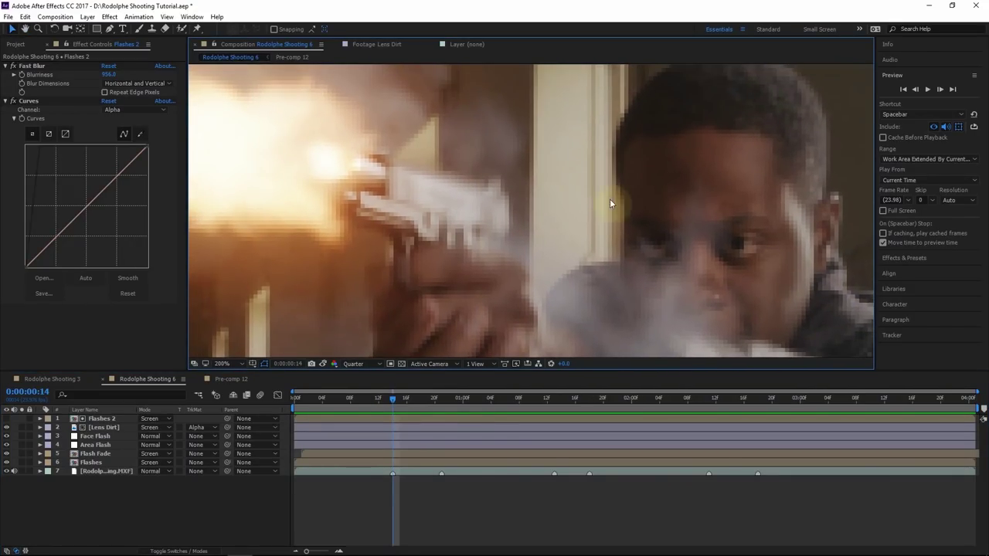
left_click(357, 364)
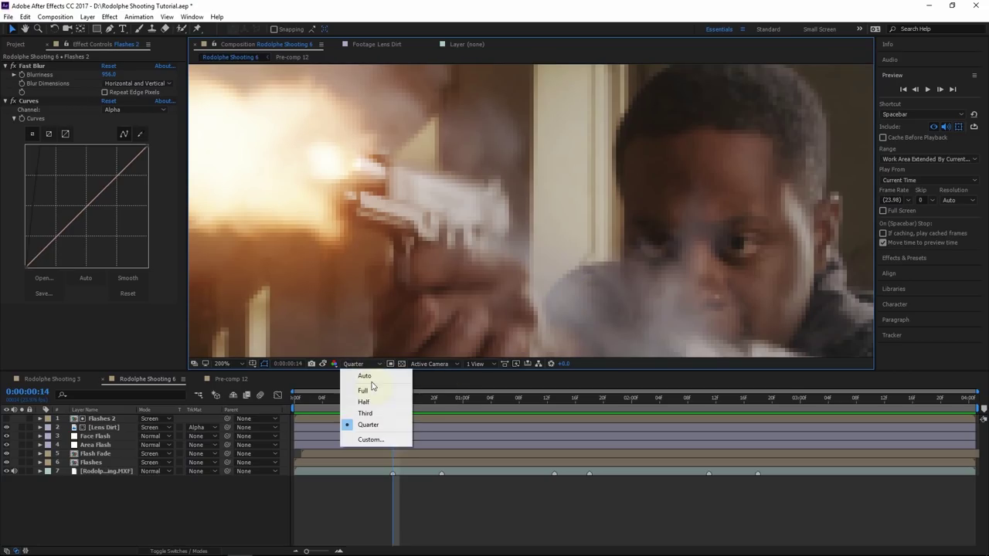
left_click(364, 403)
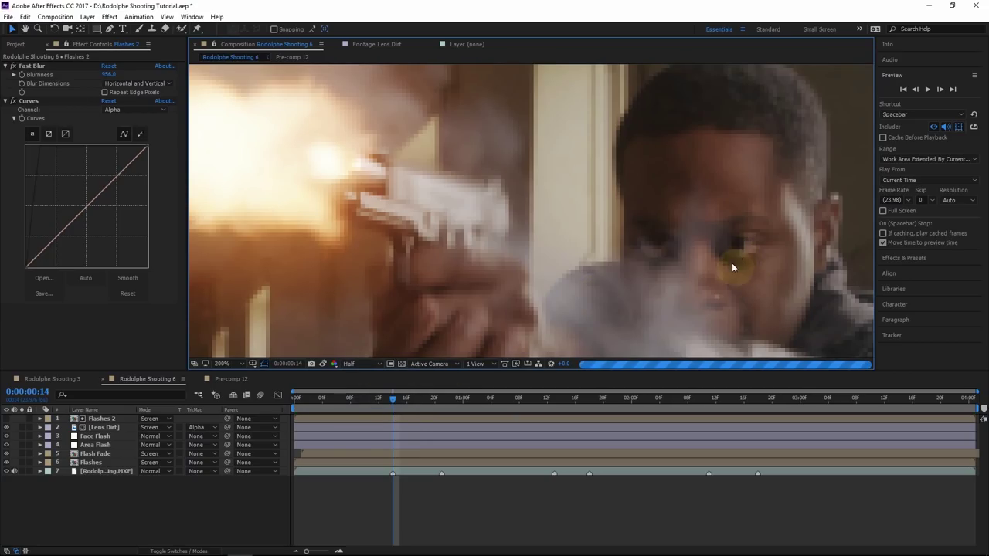
left_click_drag(740, 258, 683, 254)
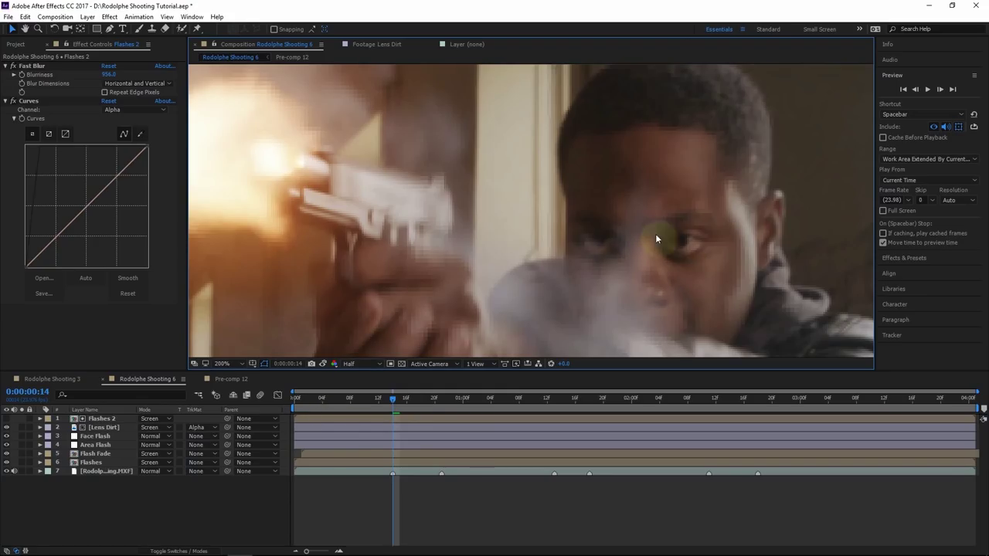
left_click(54, 377)
key("h")
left_click_drag(548, 252, 590, 233)
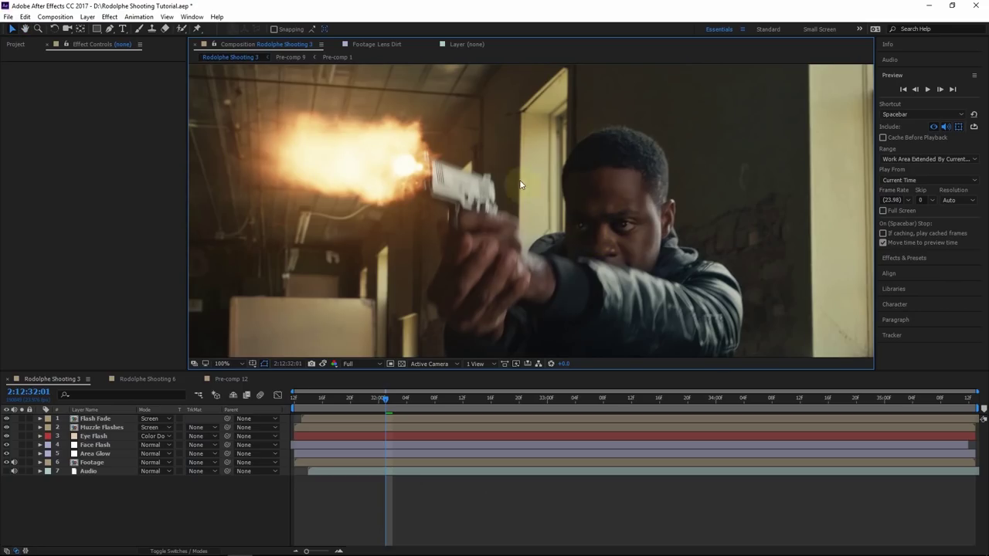
scroll(502, 219, "up", 2)
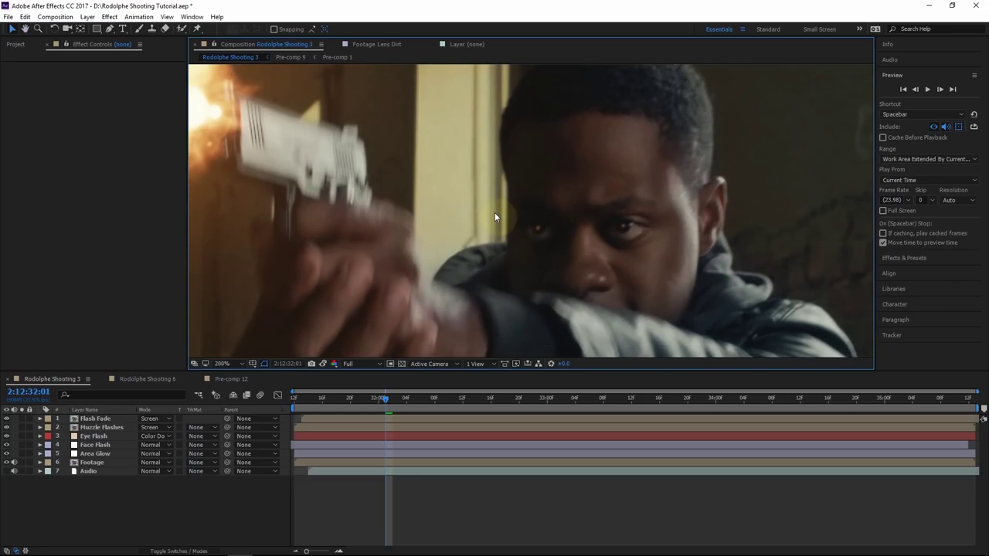
scroll(583, 215, "down", 2)
scroll(581, 216, "up", 2)
scroll(581, 215, "down", 1)
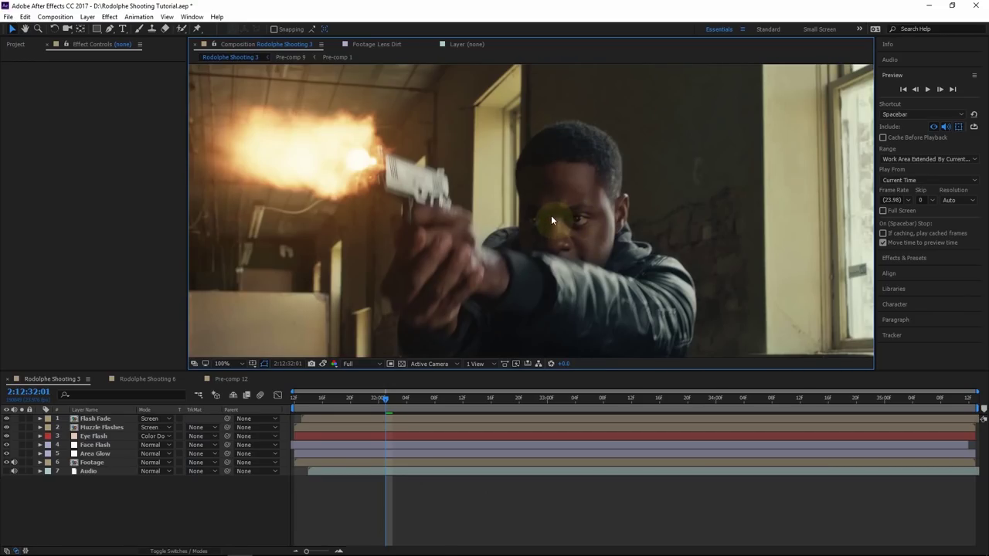
scroll(544, 227, "up", 1)
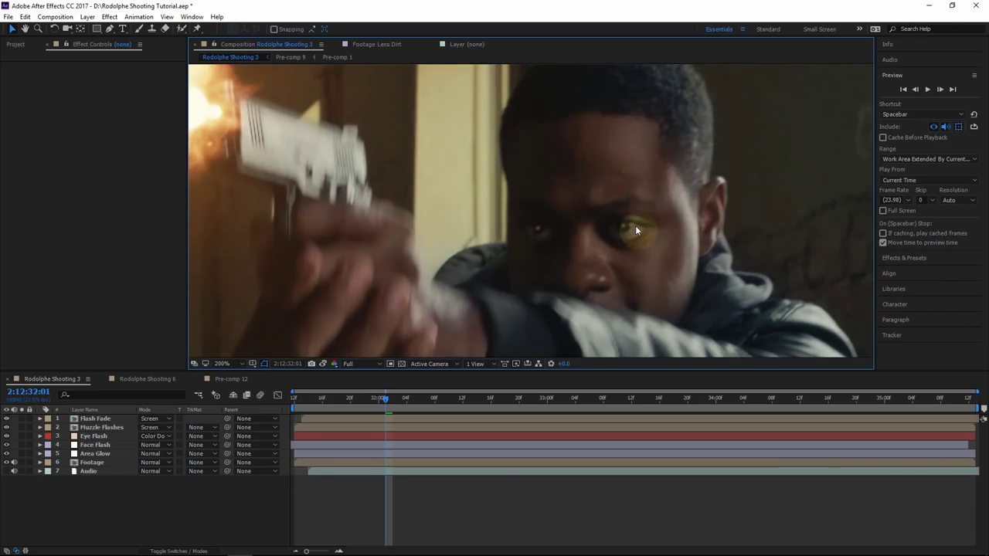
scroll(534, 210, "down", 1)
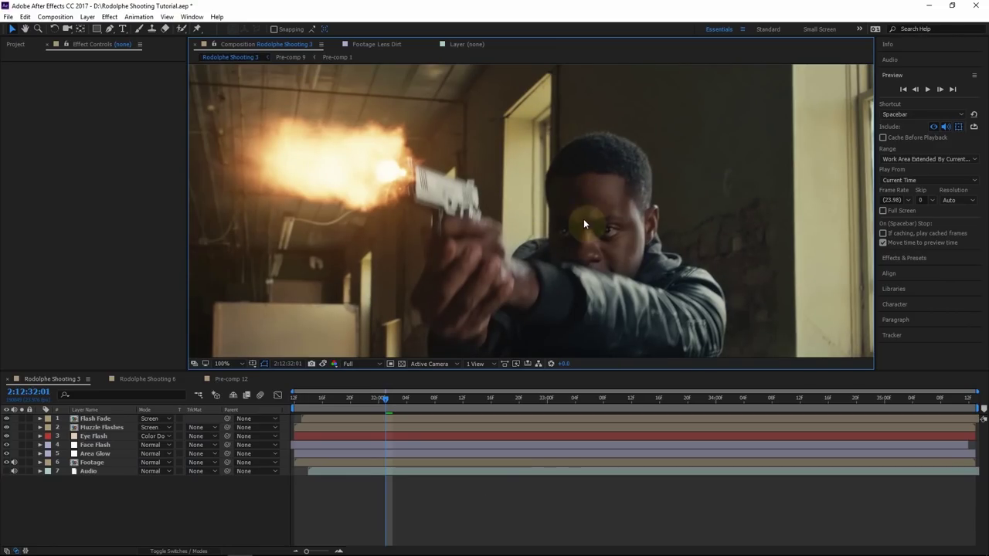
scroll(399, 217, "up", 1)
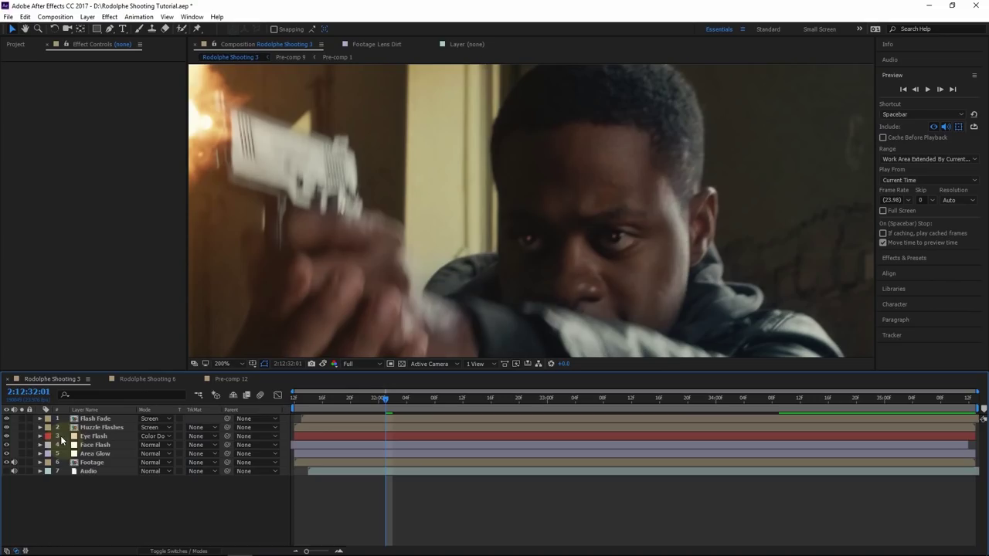
Solo the Eye Flash layer, zoom onto the eye glows and keep its Color Dodge blending mode.
left_click(22, 438)
scroll(442, 311, "up", 1)
left_click_drag(441, 312, 386, 283)
left_click(127, 437)
left_click(158, 438)
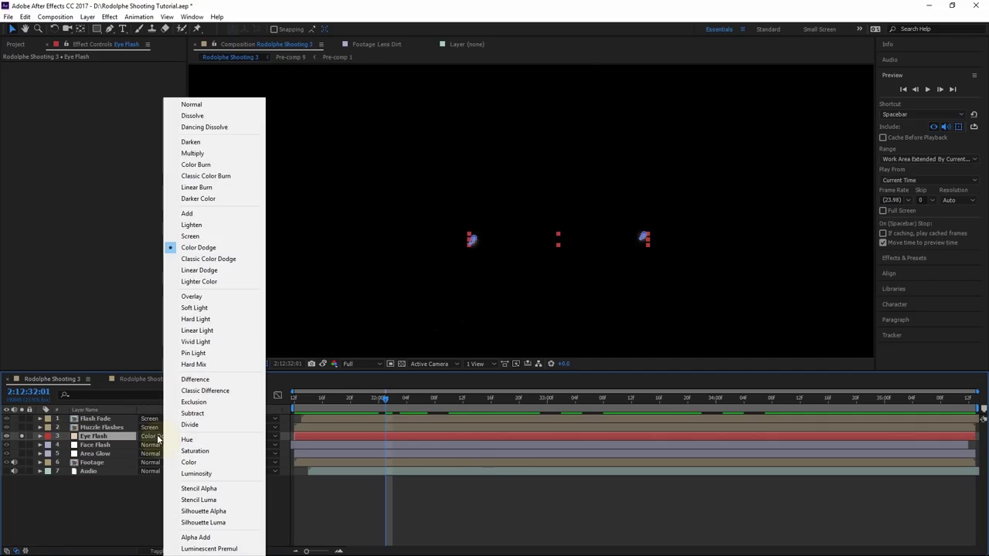
left_click(69, 440)
scroll(533, 245, "up", 1)
left_click_drag(522, 252, 459, 203)
Reveal the Eye Flash masks and try the Left Eye and Mask 2 mode options.
key("m")
left_click(159, 462)
left_click(165, 473)
left_click(151, 480)
left_click(164, 473)
scroll(747, 212, "up", 1)
left_click_drag(747, 212, 547, 212)
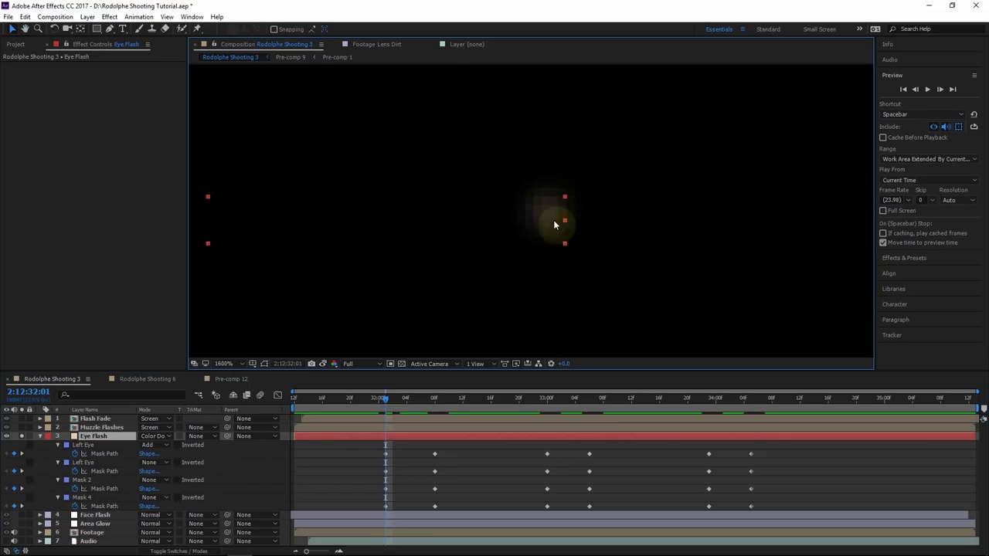
Set the Left Eye mask, Mask 2 and Mask 4 modes to Add so both glows show.
left_click(160, 462)
left_click(170, 482)
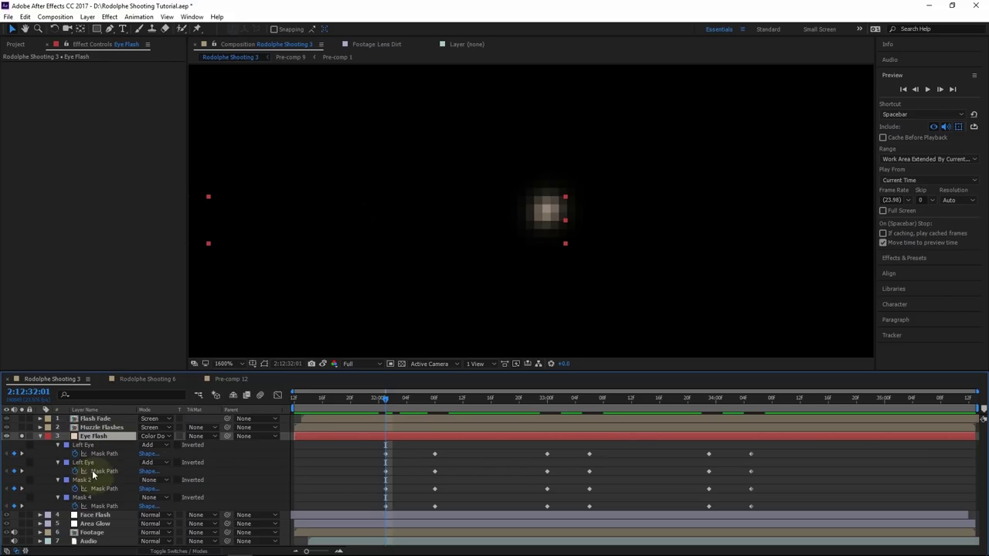
left_click_drag(654, 133, 699, 190)
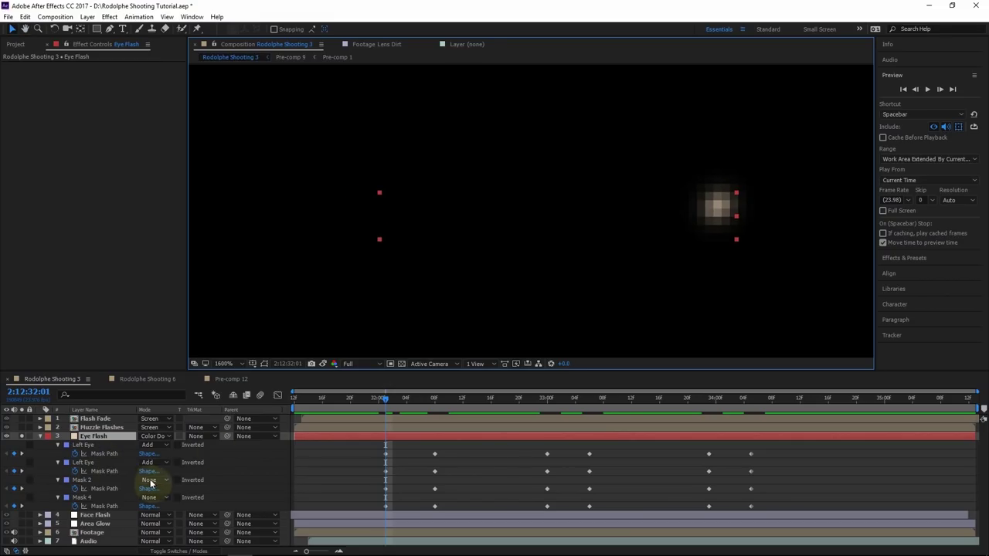
left_click(152, 481)
left_click(165, 413)
scroll(382, 321, "down", 1)
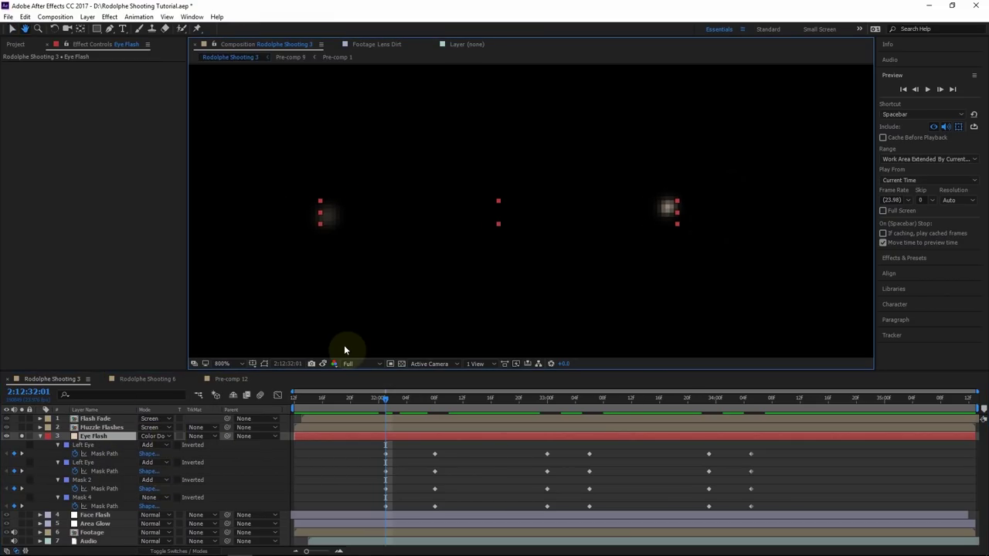
left_click(151, 498)
left_click(163, 430)
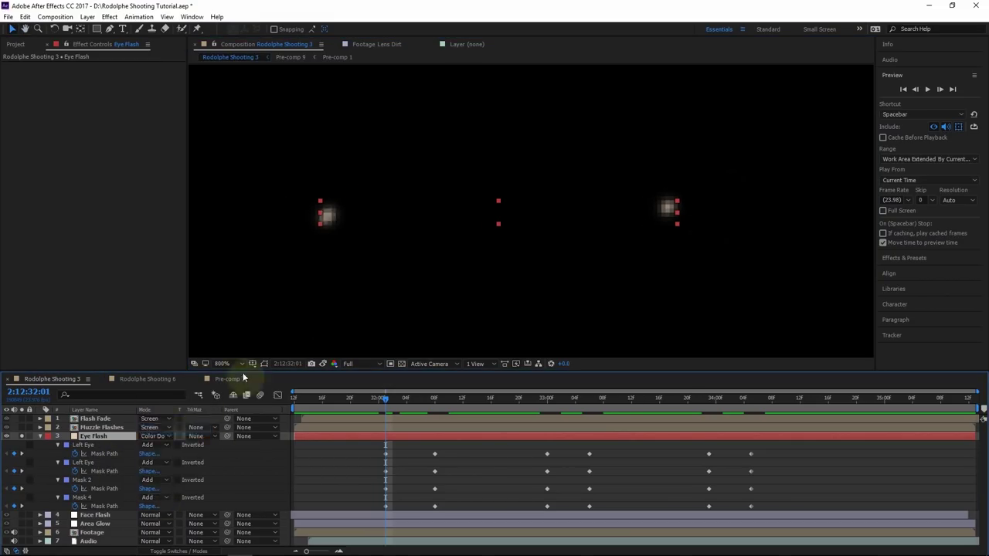
Unsolo Eye Flash, zoom out to 400% and check the flash at frame 32:08.
left_click(269, 469)
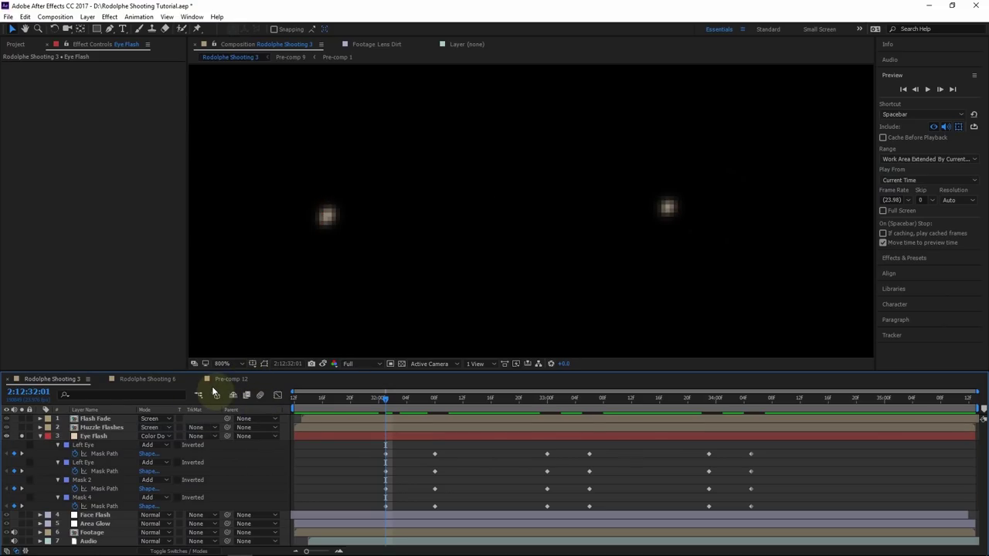
left_click(20, 436)
key("comma")
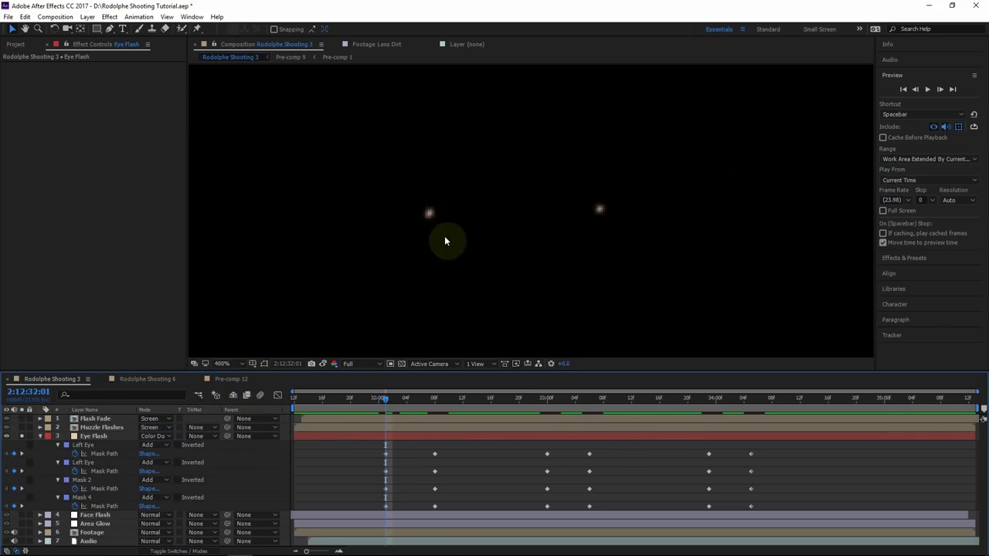
left_click(158, 436)
key("Escape")
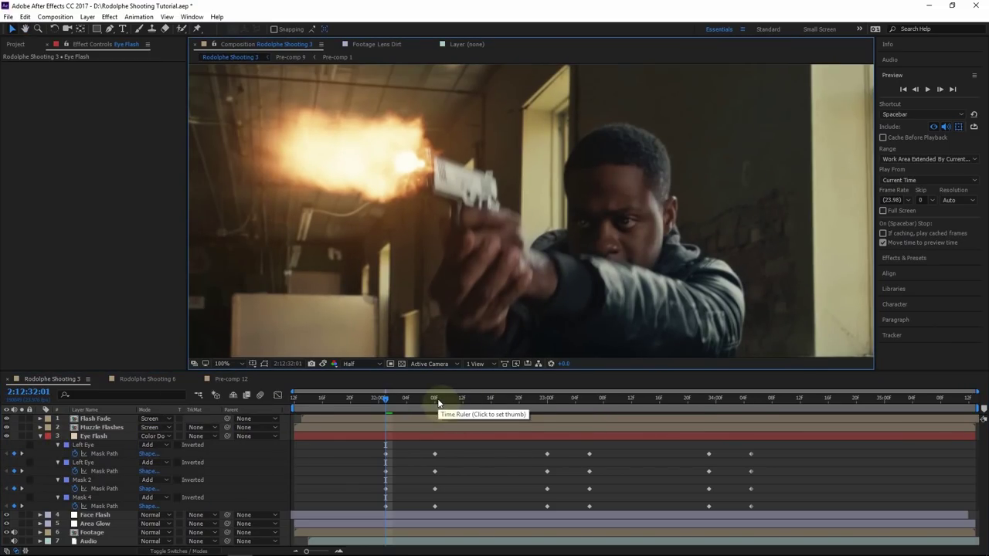
left_click(439, 401)
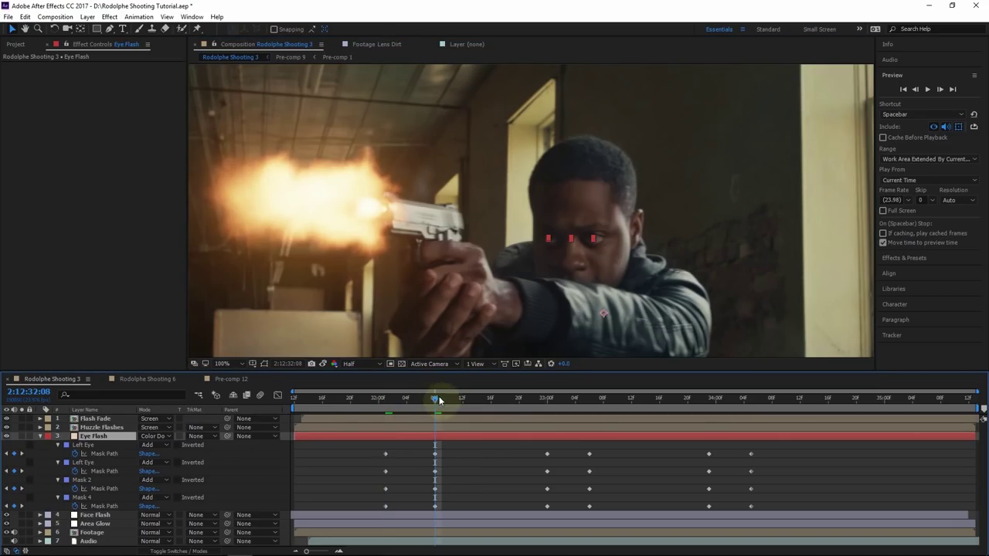
left_click(499, 463)
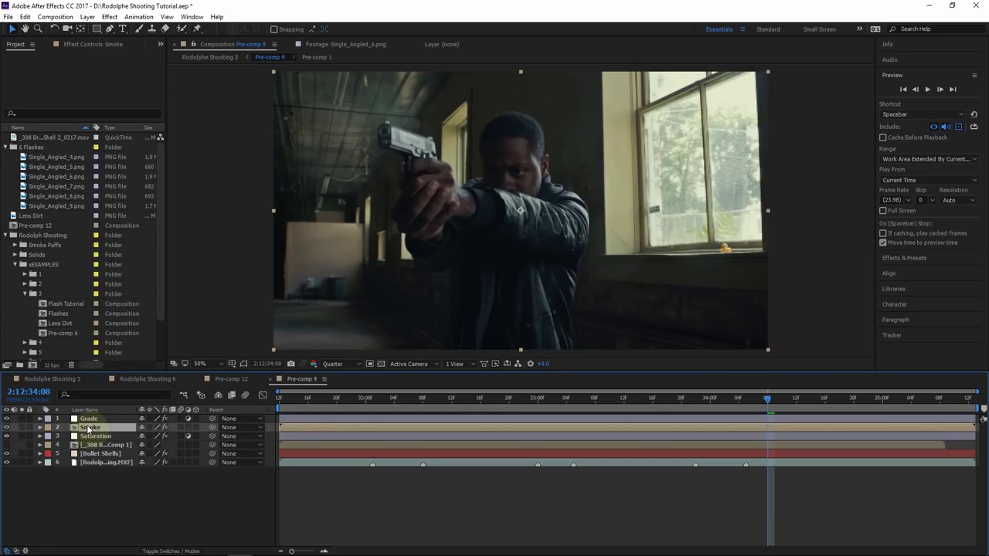
Solo the Smoke layer and scrub its frames between 2:12:34:09 and 2:12:34:11.
left_click(22, 427)
left_click(779, 410)
mouse_move(779, 410)
left_mouse_down()
mouse_move(799, 404)
mouse_move(791, 401)
left_mouse_up()
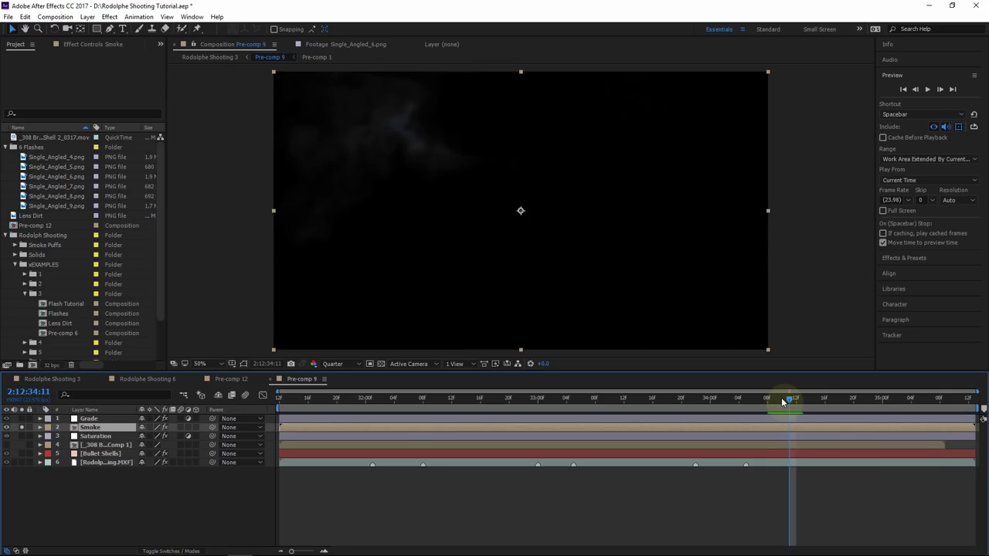
left_click_drag(783, 402, 779, 408)
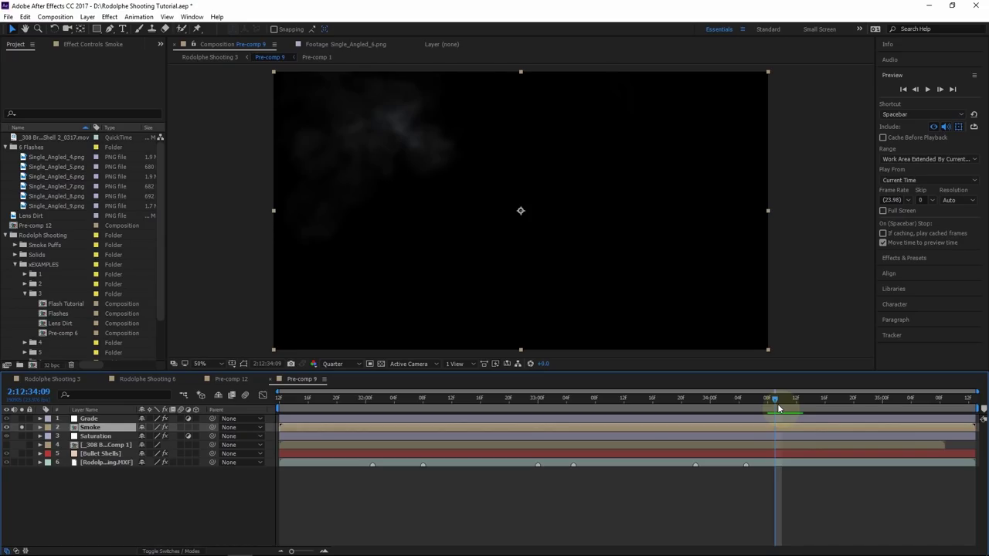
left_click_drag(779, 408, 790, 403)
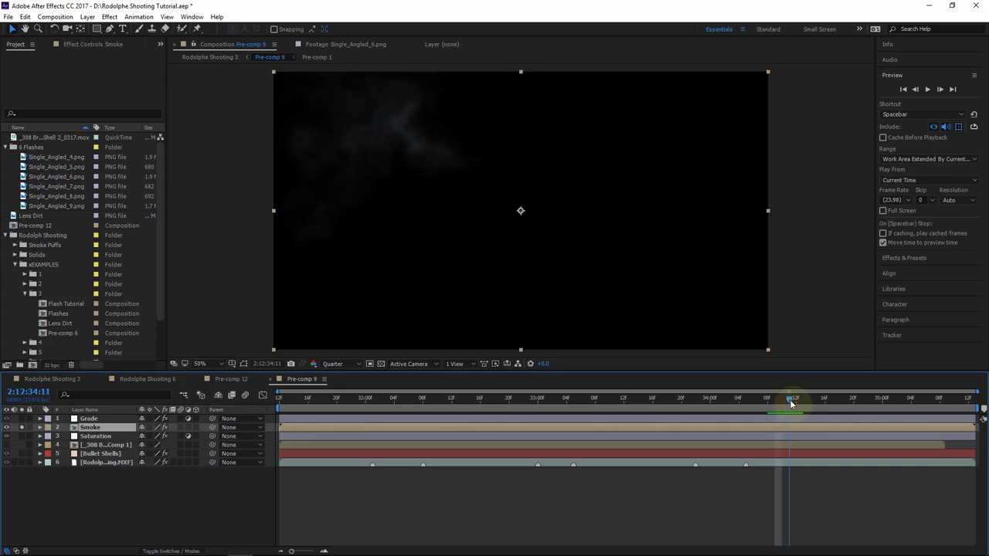
Step the solo Smoke layer back through frames 2:12:34:10 to about 2:12:33:18.
left_click(21, 429)
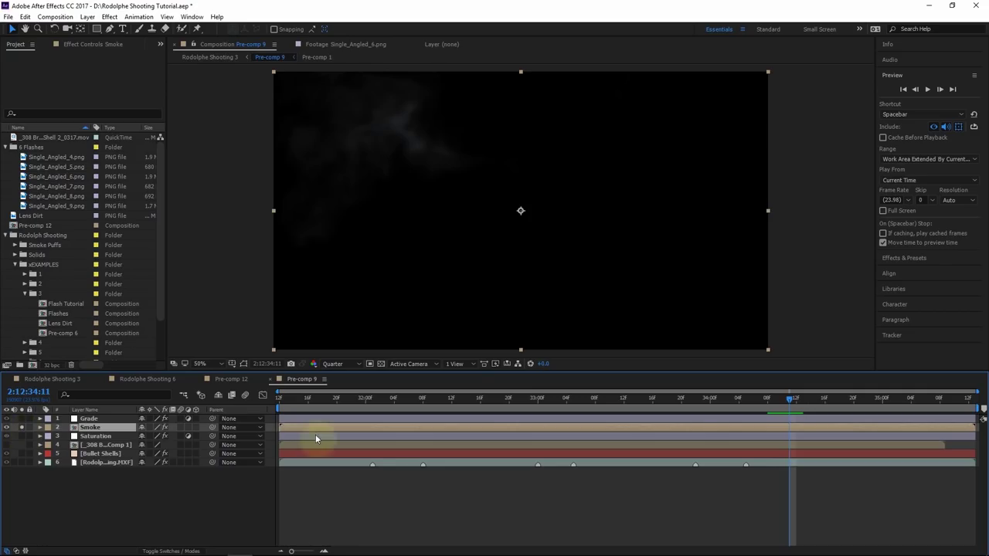
left_click(792, 404)
left_click_drag(784, 404, 739, 404)
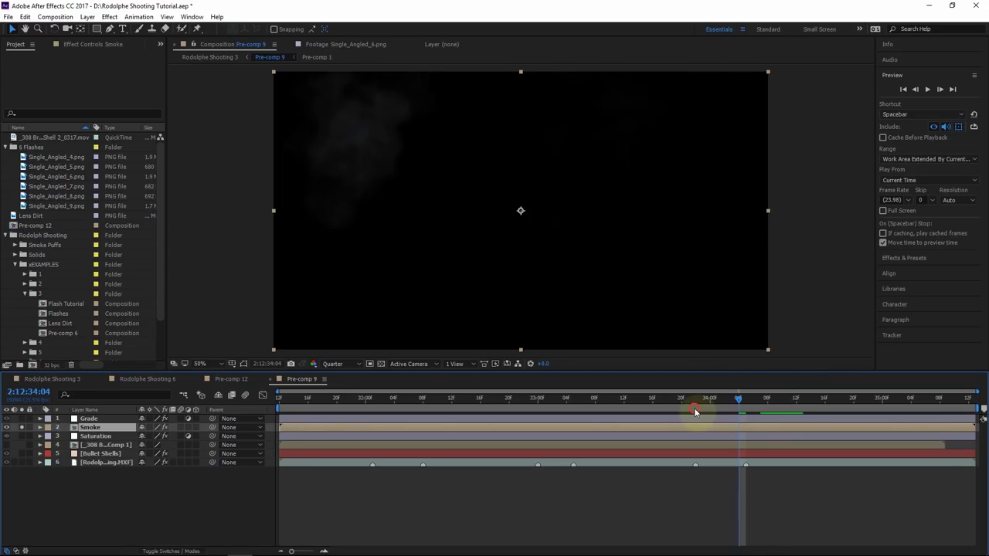
left_click_drag(696, 404, 724, 405)
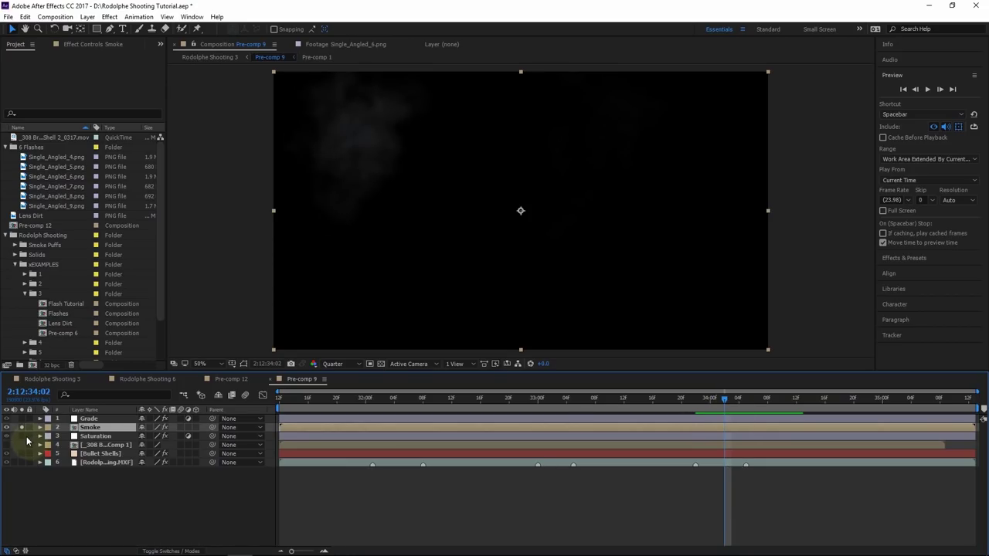
left_click_drag(573, 399, 638, 399)
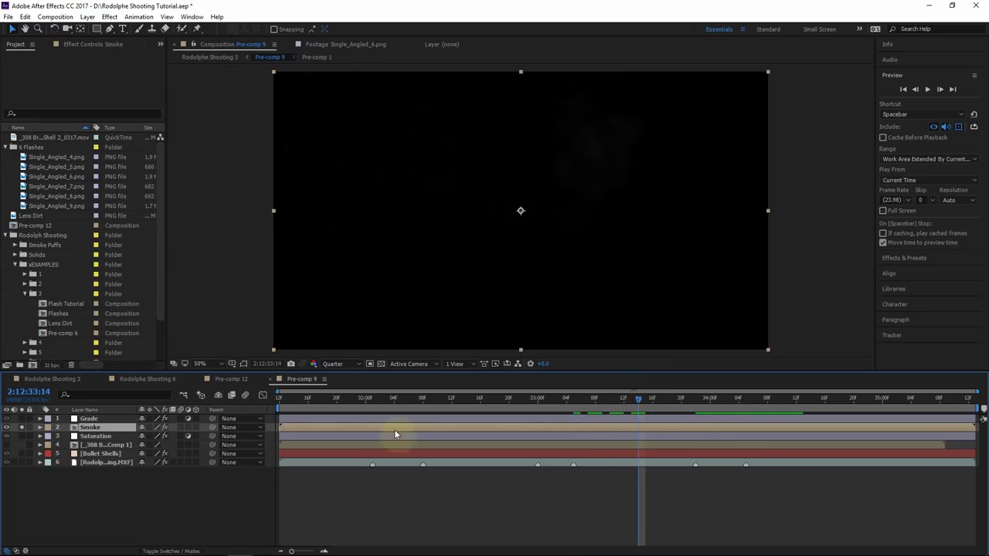
Show all layers again, select the Grade layer and switch to Rodolphe Shooting 6.
left_click(21, 427)
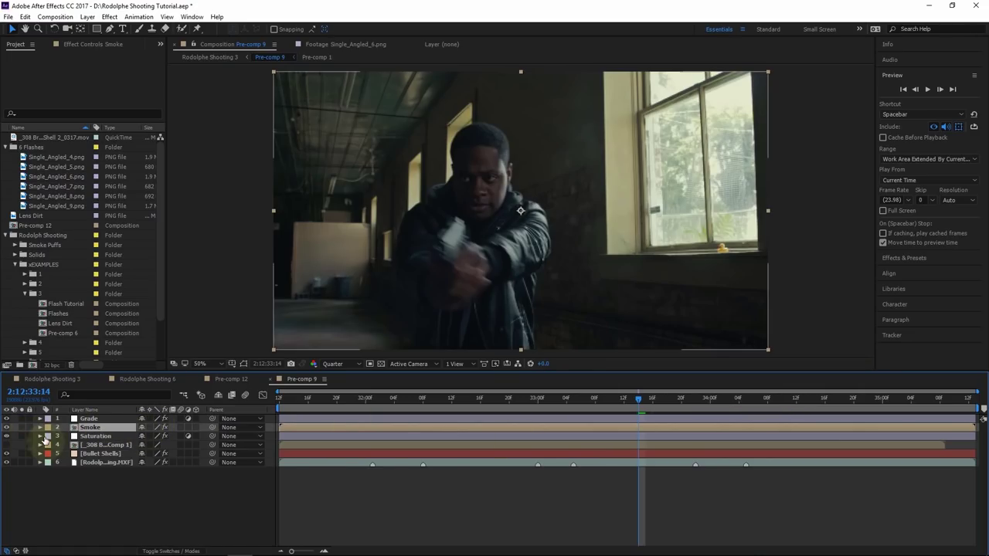
left_click(90, 418)
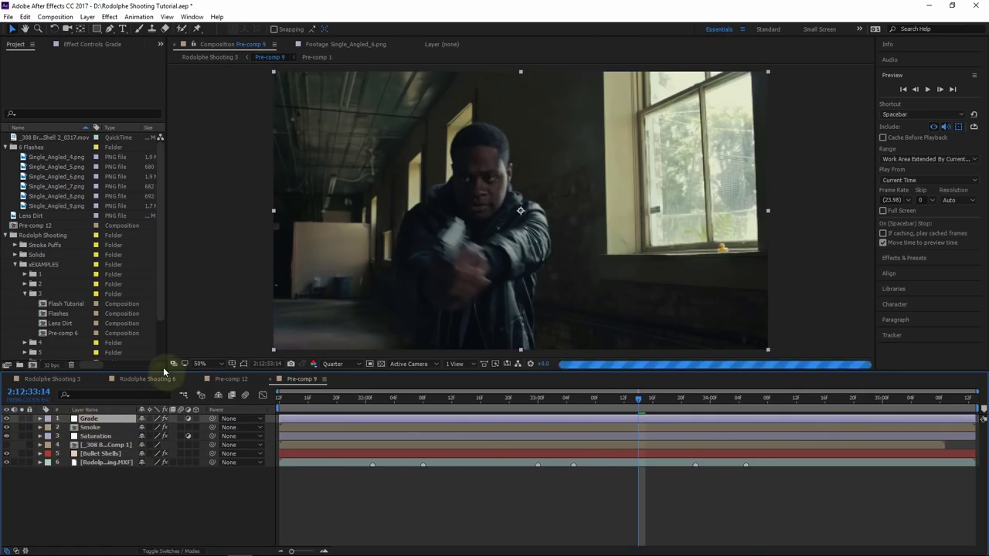
left_click(155, 379)
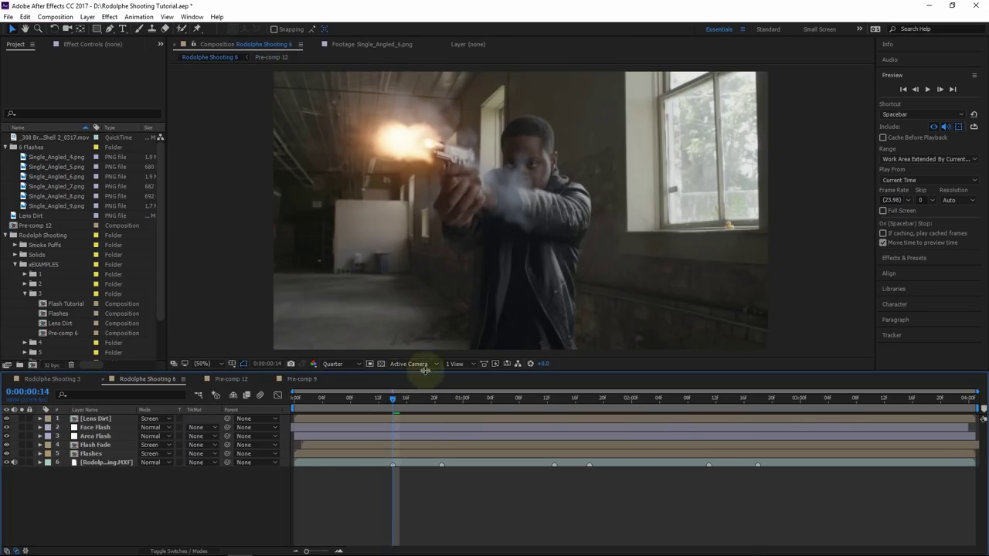
Paste the Grade adjustment layer into Rodolphe Shooting 6 and toggle it to compare.
left_click(102, 419)
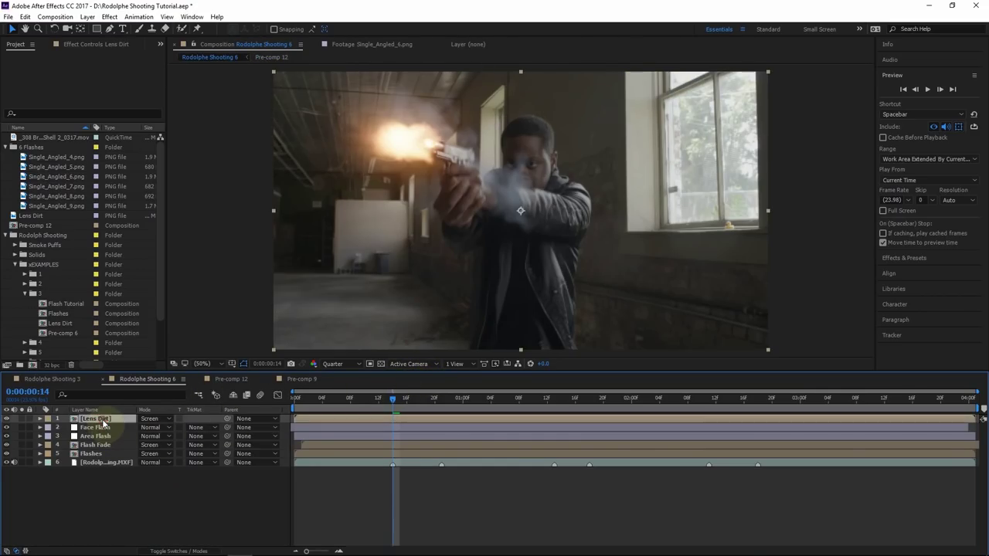
key("ctrl+v")
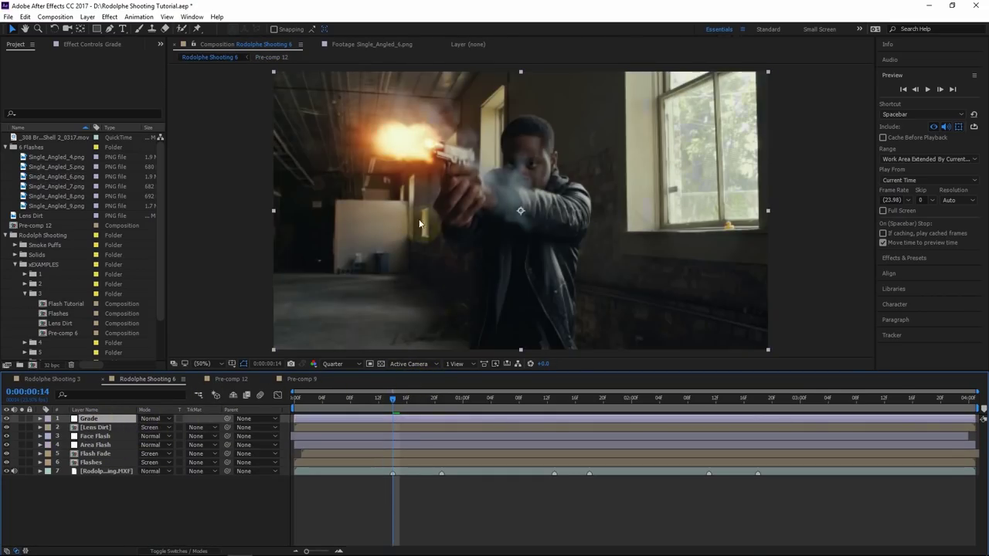
left_click(5, 420)
left_click(6, 419)
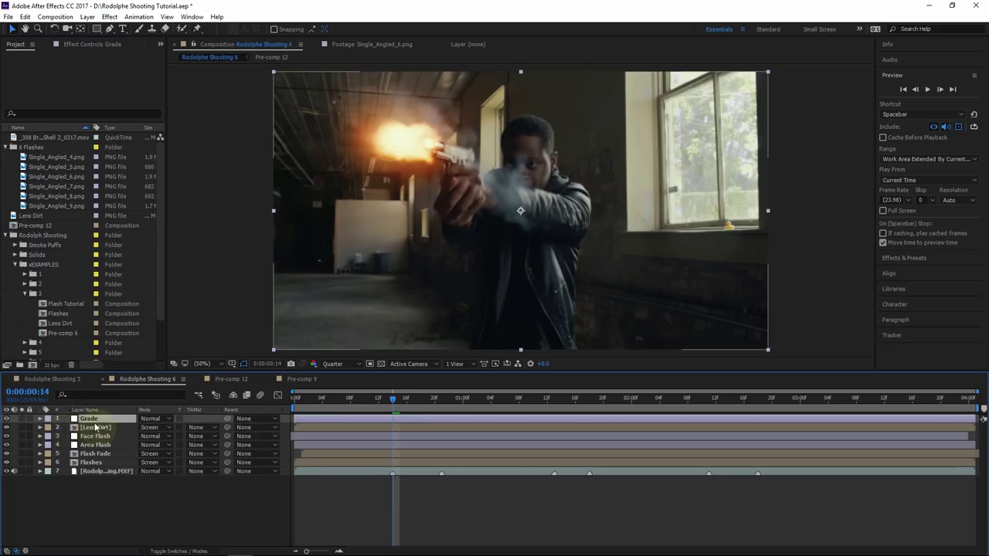
Place the Grade layer just above the footage layer, beneath the flash layers.
left_click_drag(92, 420, 101, 469)
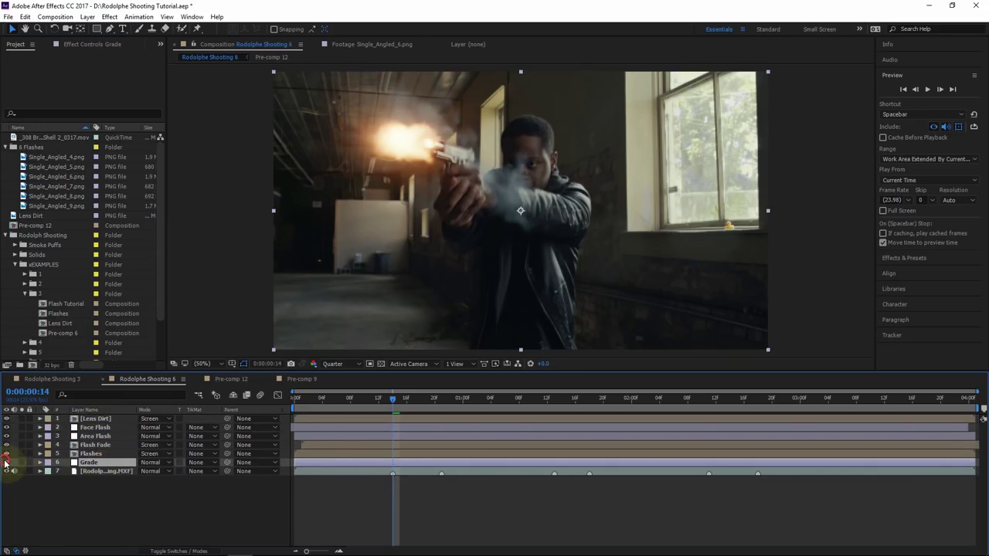
left_click(6, 462)
left_click(7, 463)
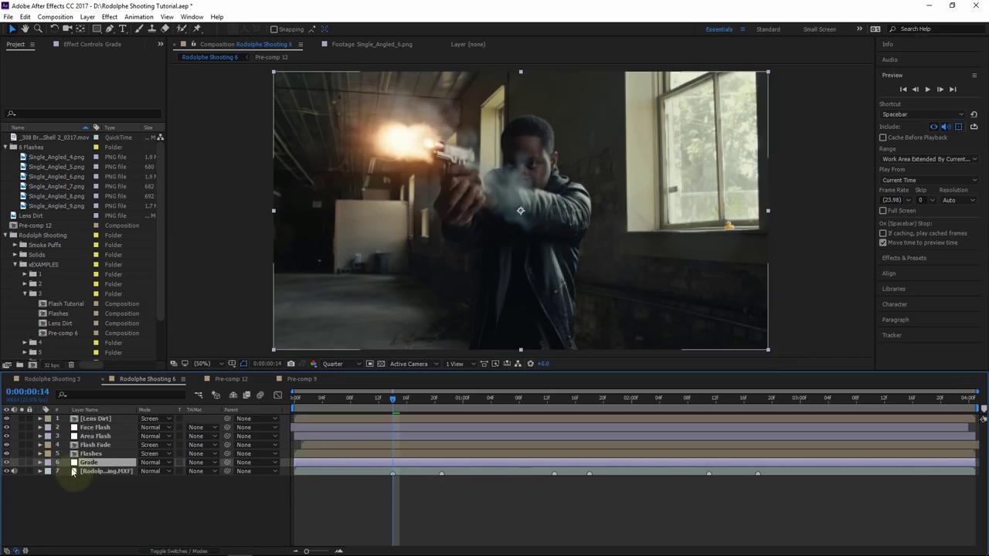
left_click_drag(87, 462, 91, 418)
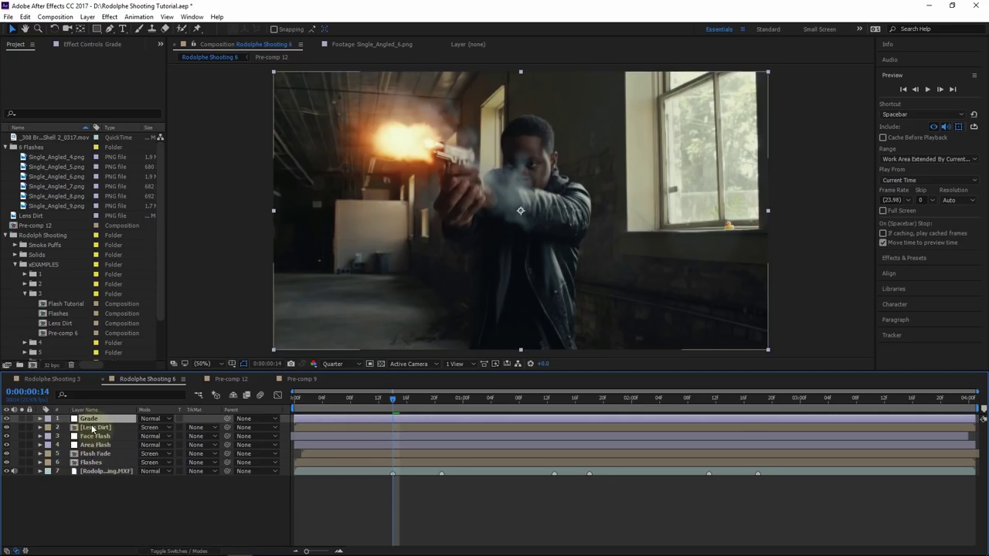
left_click_drag(94, 419, 101, 471)
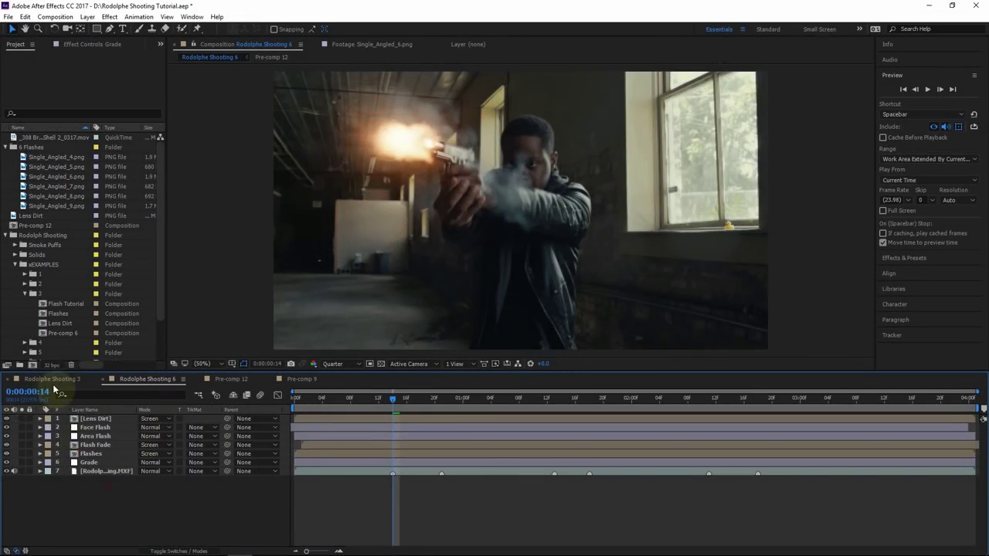
left_click(52, 378)
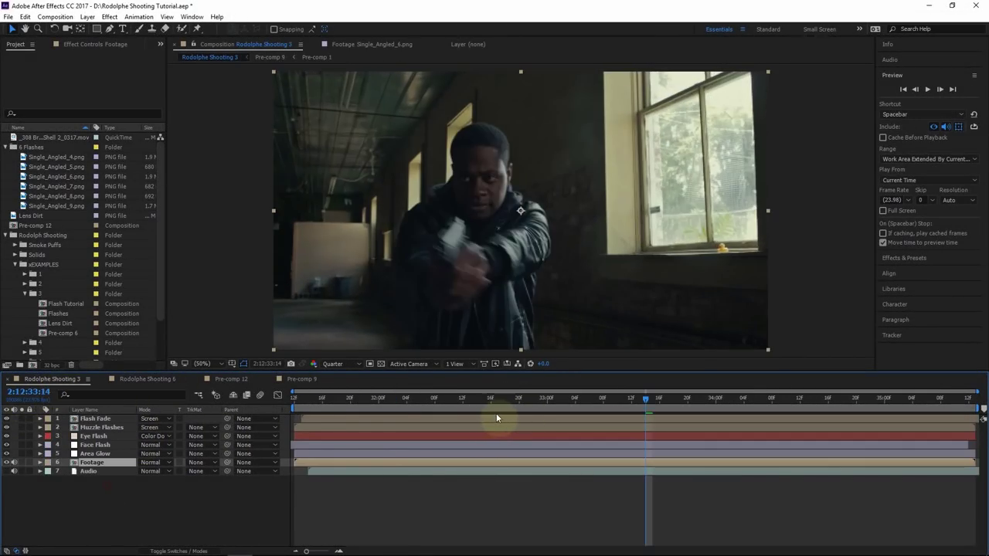
Scrub to 2:12:32:12, then switch to Pre-comp 9 at frame 2:12:32:10.
left_click(430, 401)
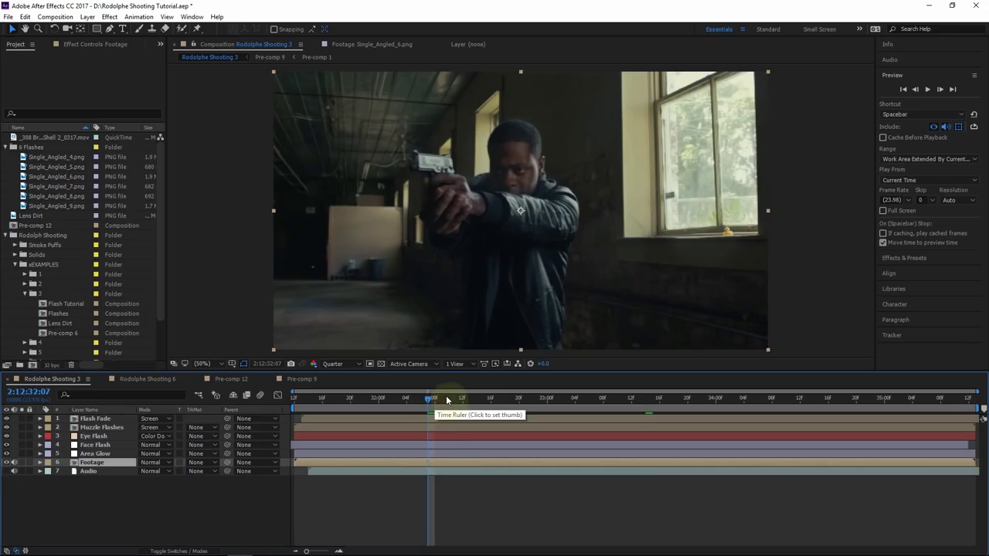
left_click(447, 400)
left_click_drag(447, 400, 462, 400)
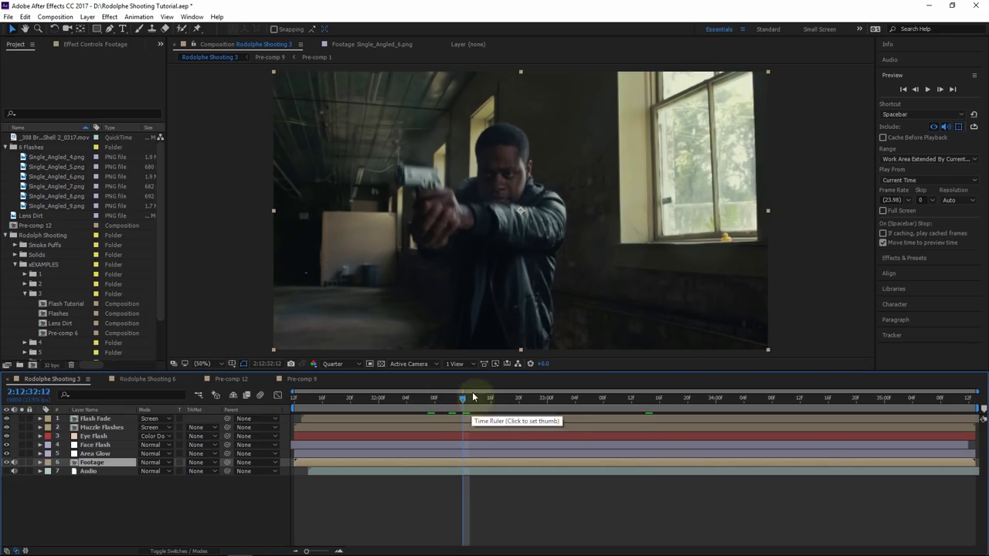
key("shift+comma")
left_click_drag(435, 410, 437, 409)
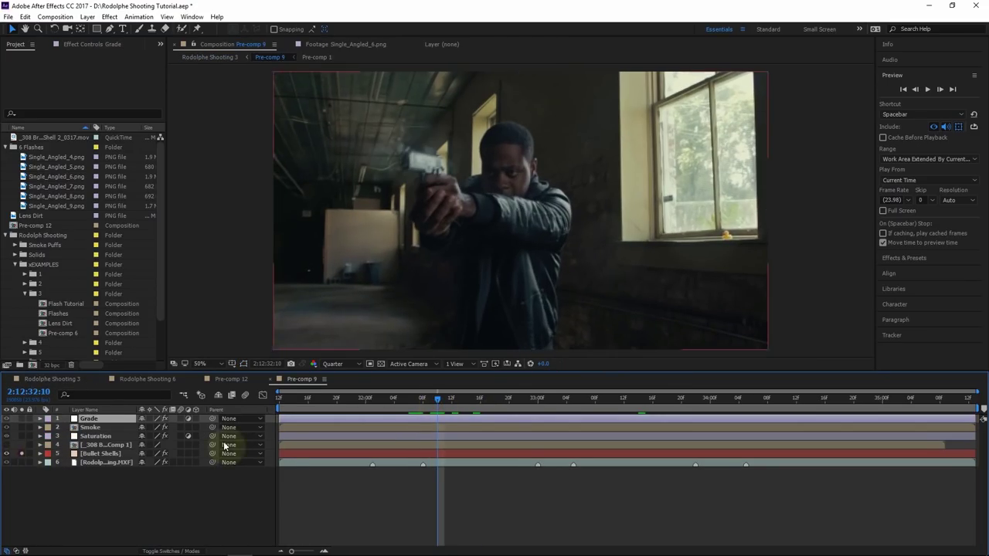
Solo the Bullet Shells layer and preview the shell animation.
left_click(23, 453)
mouse_move(439, 406)
left_mouse_down()
mouse_move(422, 406)
mouse_move(430, 406)
left_mouse_up()
key("space")
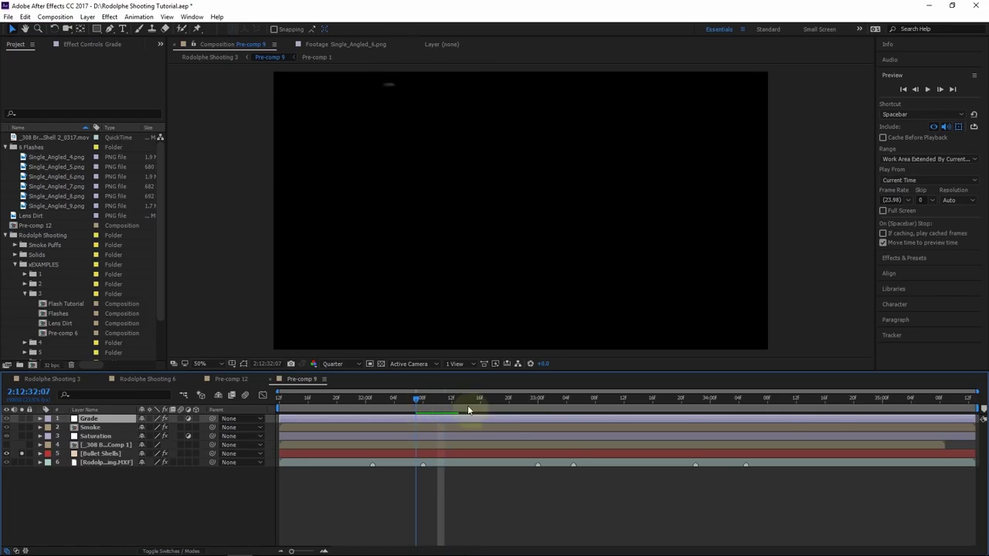
left_click(552, 401)
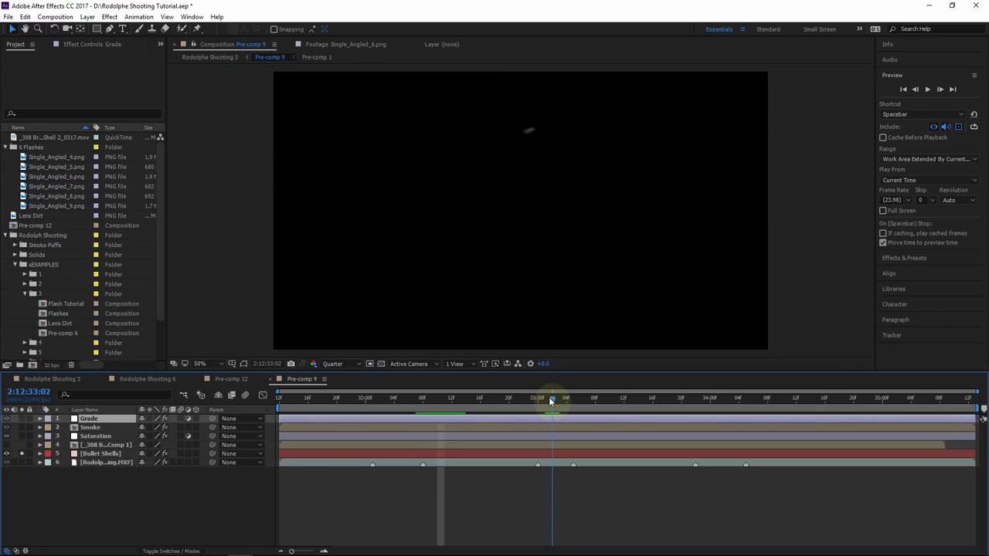
left_click(927, 89)
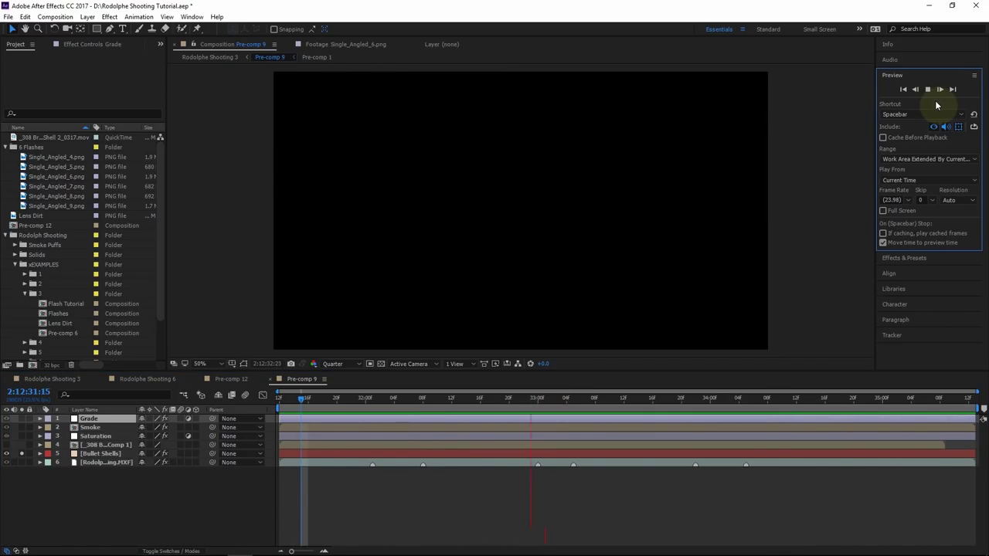
left_click(520, 404)
Replay the shell animation, return to 2:12:32:07 and unsolo Bullet Shells.
left_click_drag(519, 400, 640, 396)
left_click(928, 89)
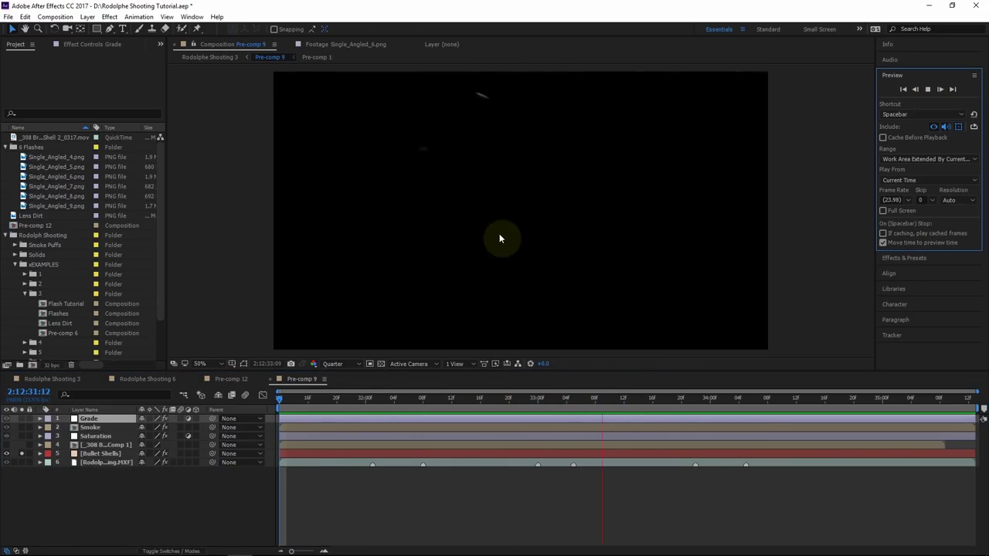
left_click(537, 398)
left_click(388, 409)
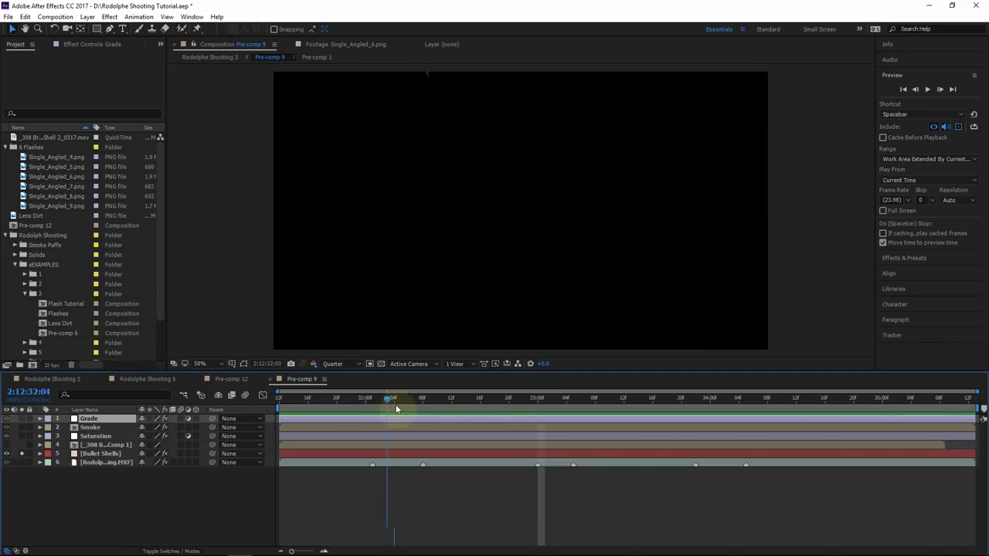
left_click_drag(410, 410, 418, 406)
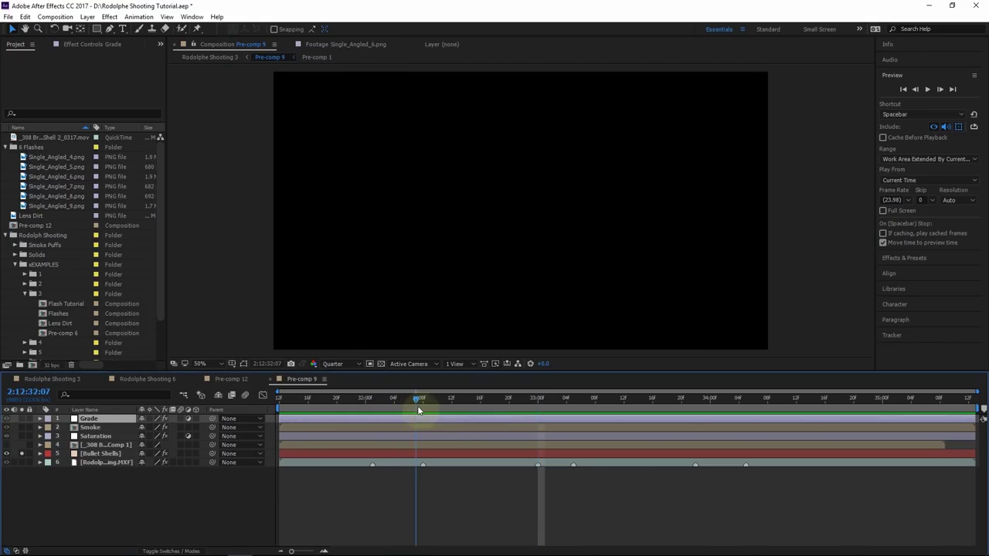
left_click(19, 454)
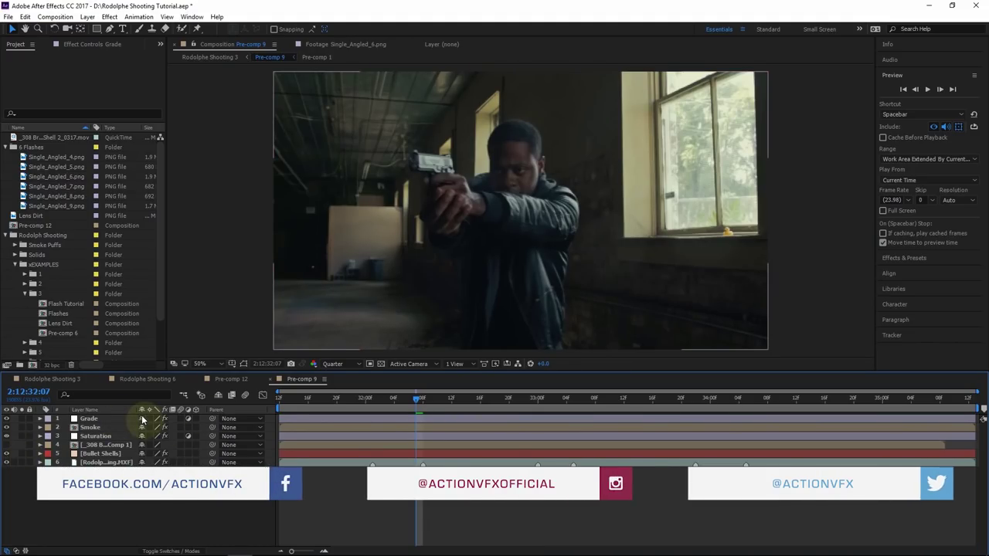
left_click(430, 401)
left_click(119, 427)
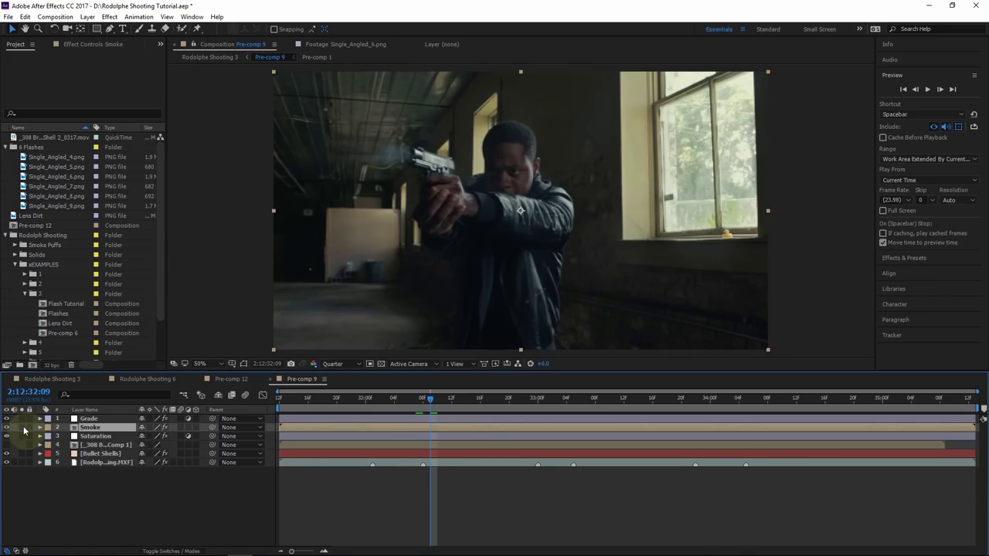
left_click(22, 428)
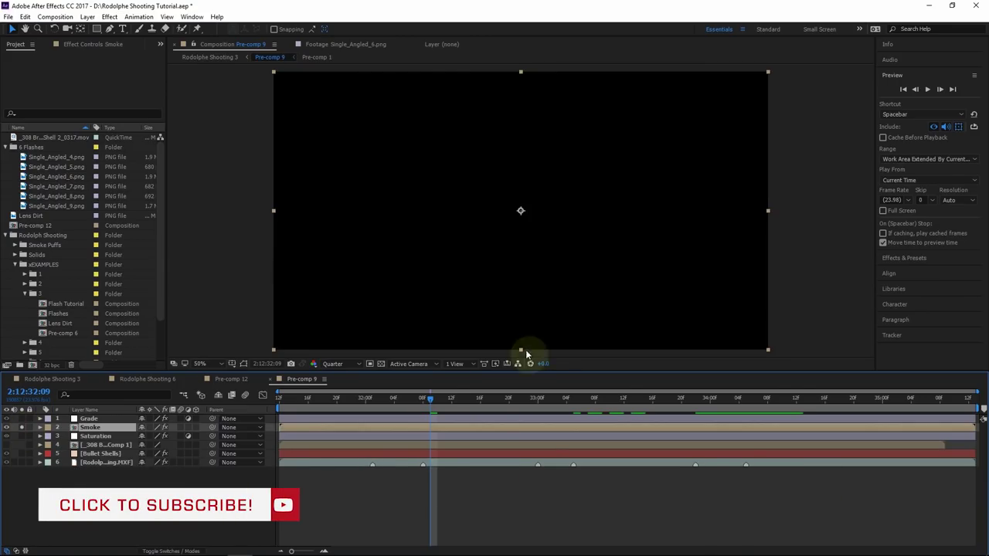
left_click(552, 400)
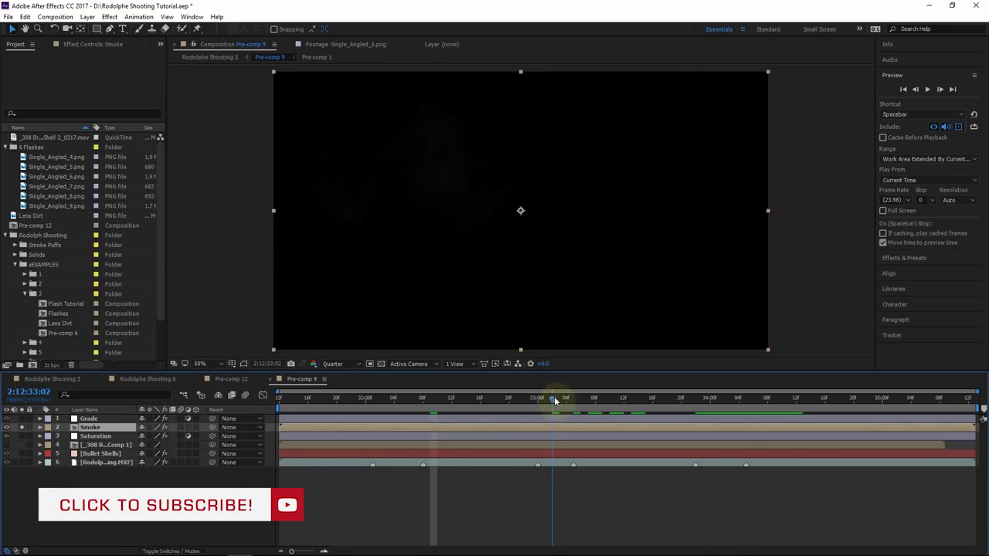
left_click(22, 428)
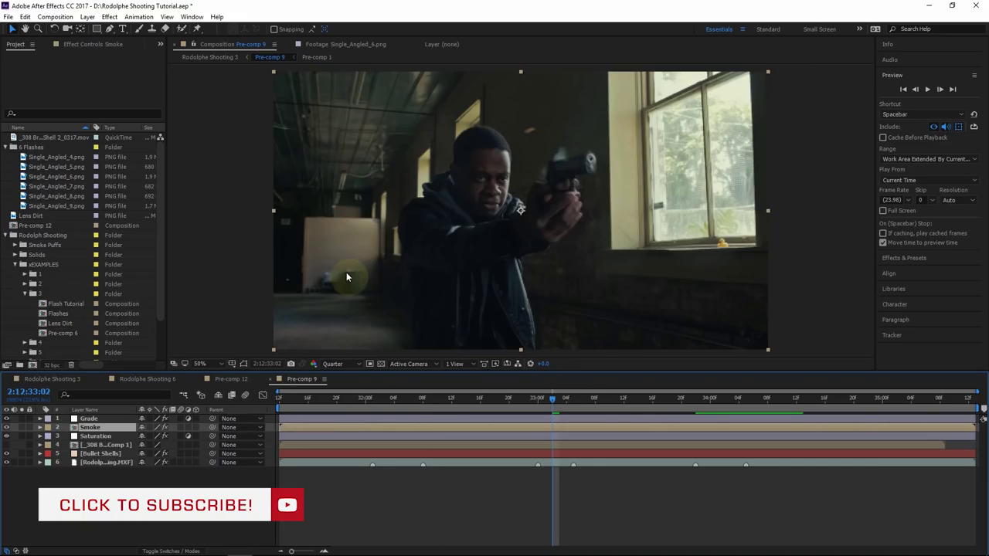